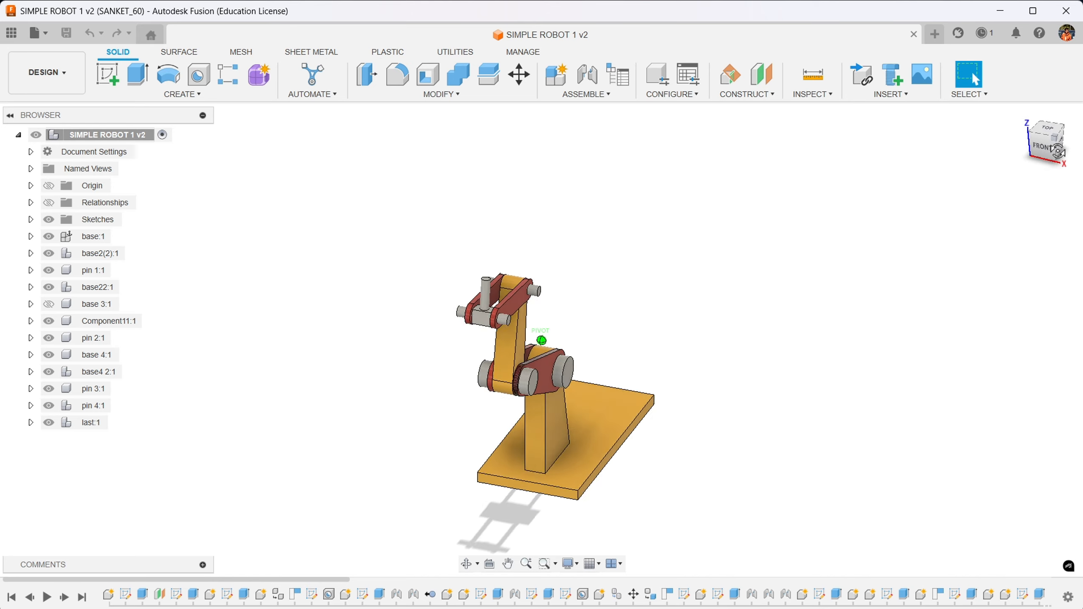
# - Examine the finished robot model from several sides and move its arm to see how the linkage articulates
pyautogui.click(1064, 150)
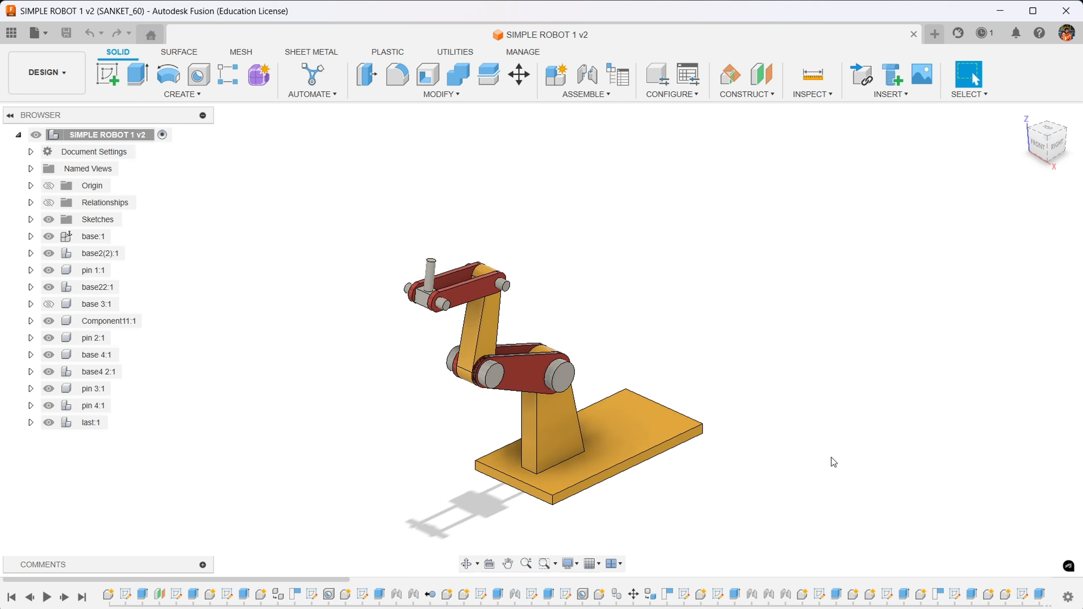
pyautogui.moveTo(1052, 149)
pyautogui.mouseDown()
pyautogui.moveTo(1023, 165)
pyautogui.moveTo(1002, 146)
pyautogui.moveTo(977, 155)
pyautogui.moveTo(1034, 148)
pyautogui.mouseUp()
pyautogui.moveTo(498, 360); pyautogui.dragTo(596, 292)
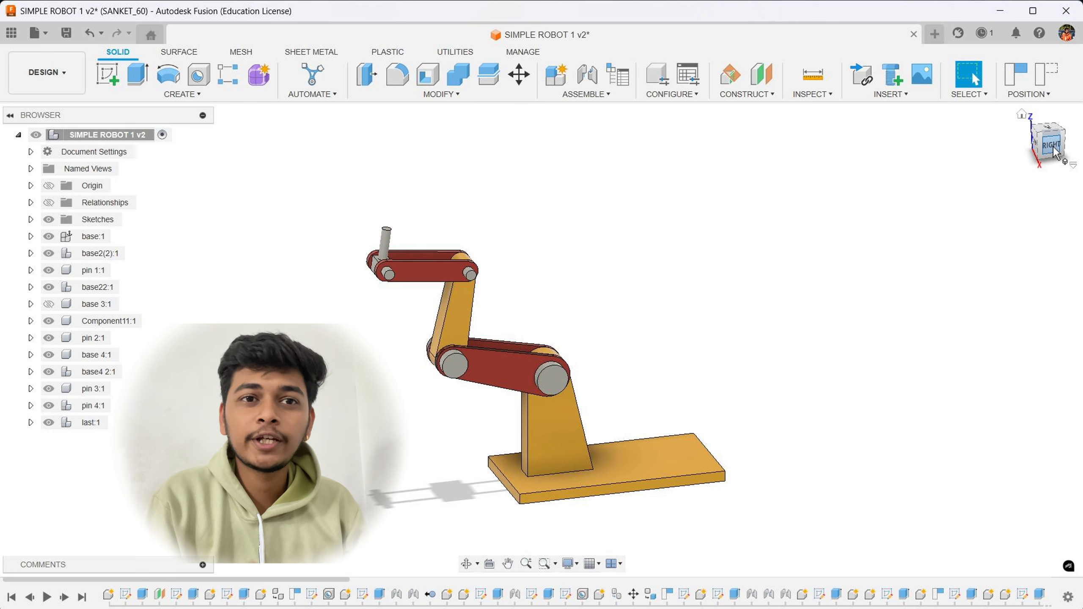
pyautogui.moveTo(1053, 147); pyautogui.dragTo(1064, 136)
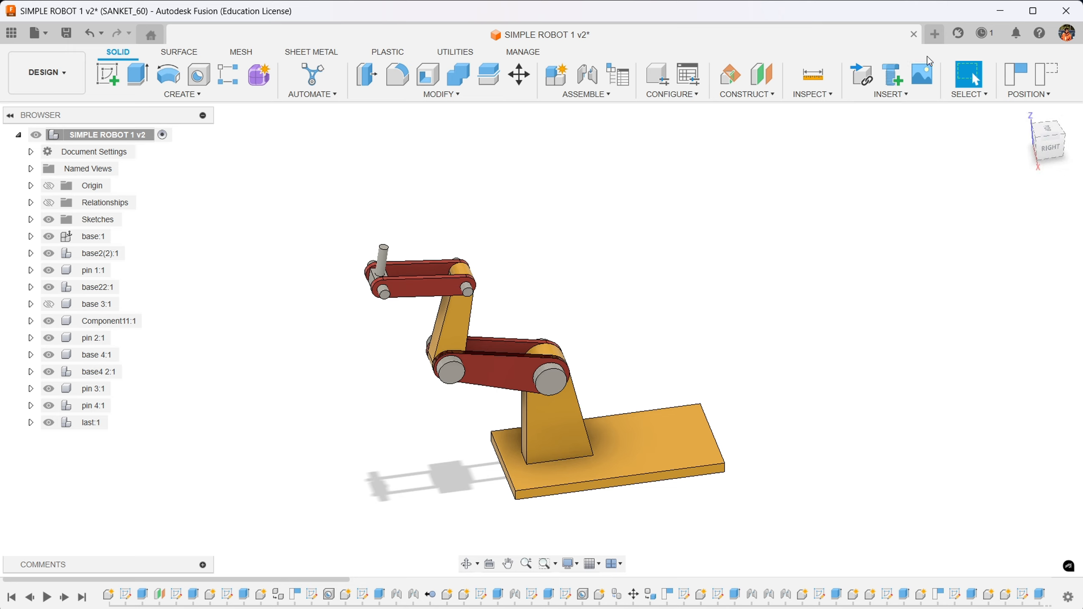
# - Start a new design and create an internal standard component named base
pyautogui.click(934, 35)
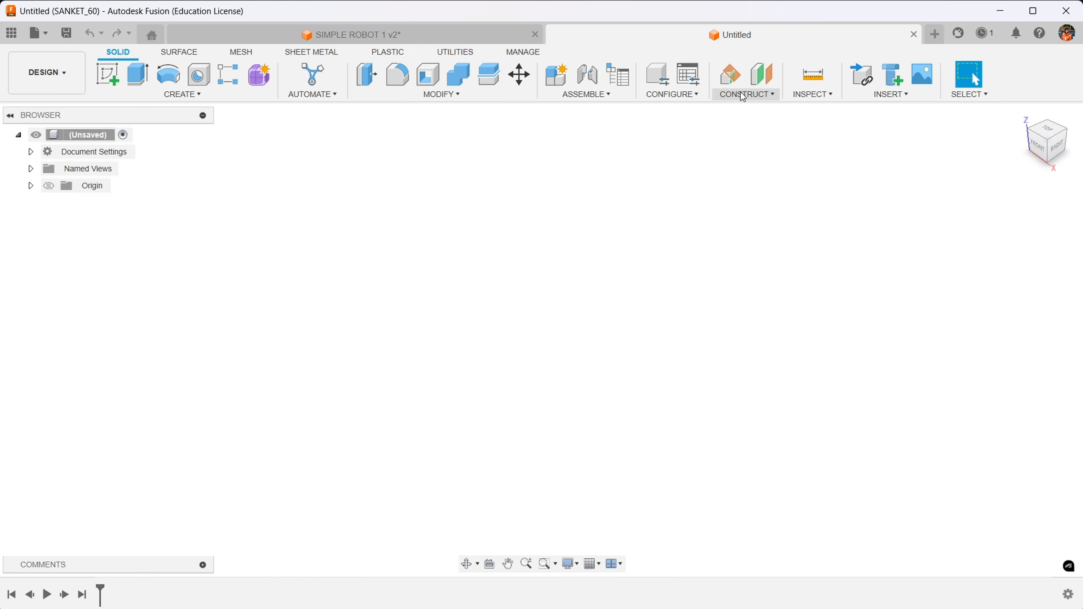
pyautogui.click(600, 96)
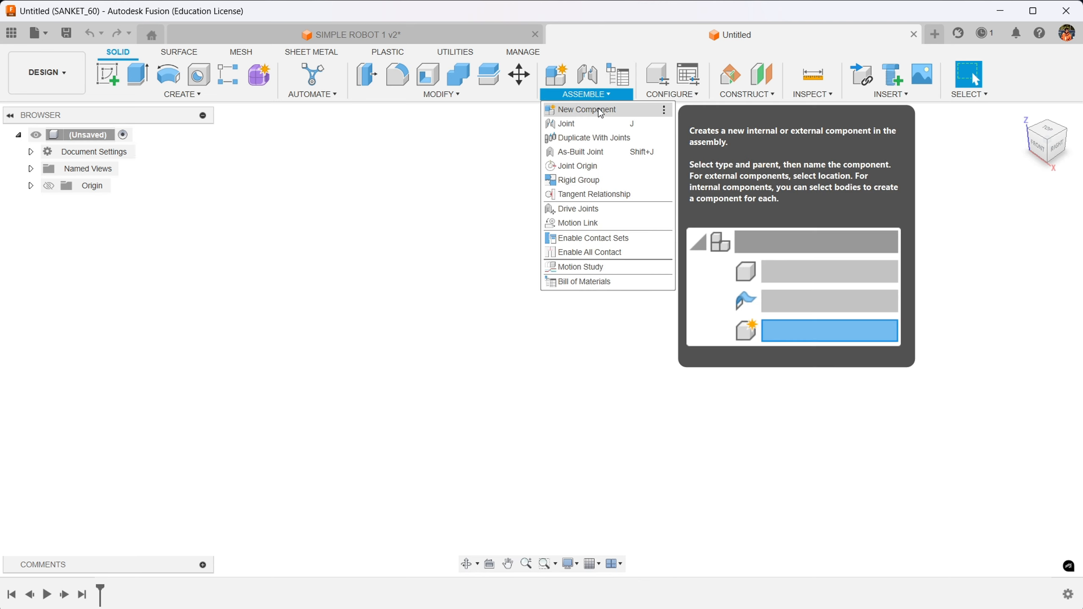
pyautogui.click(600, 110)
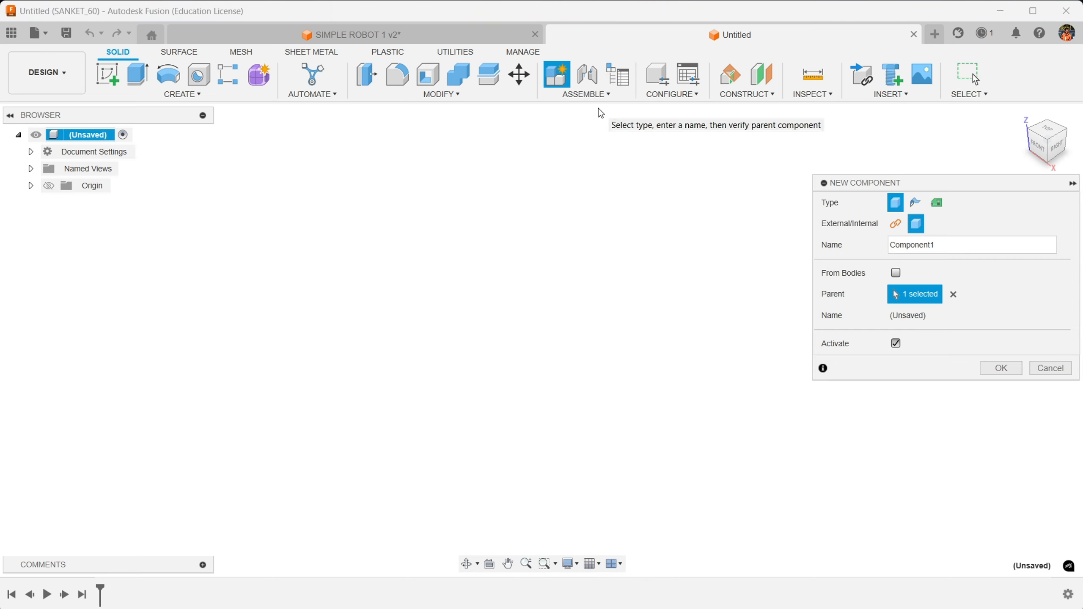
pyautogui.doubleClick(953, 252)
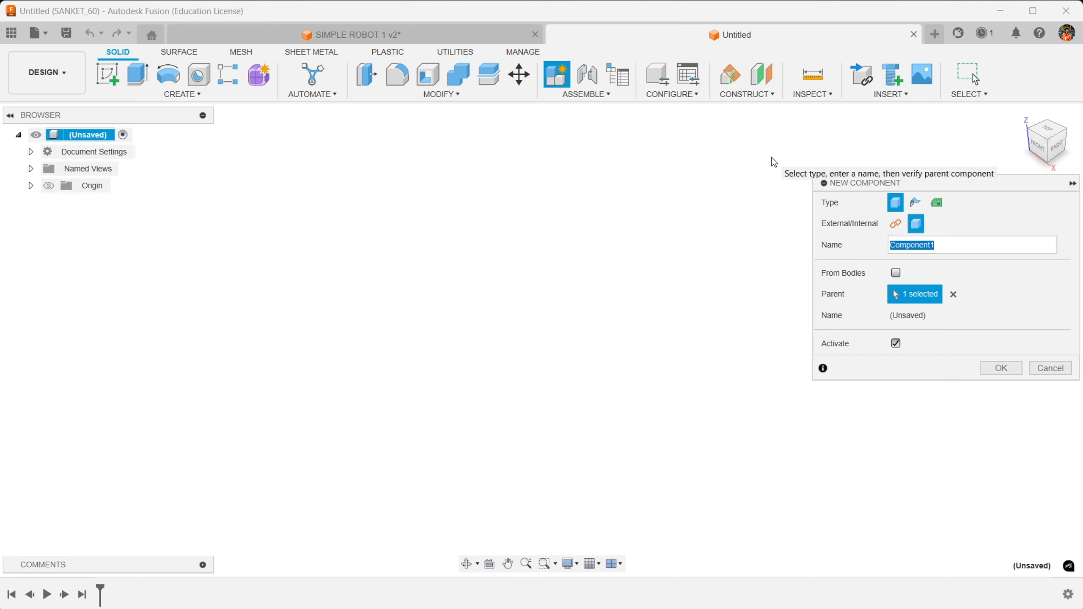
pyautogui.press('BackSpace')
pyautogui.write('bae')
pyautogui.press('BackSpace')
pyautogui.write('se')
pyautogui.click(1009, 367)
# - Check the base plate in the finished robot model, then sketch a rectangle about 80 x 120 mm from the origin on the XY plane of the new design
pyautogui.click(368, 35)
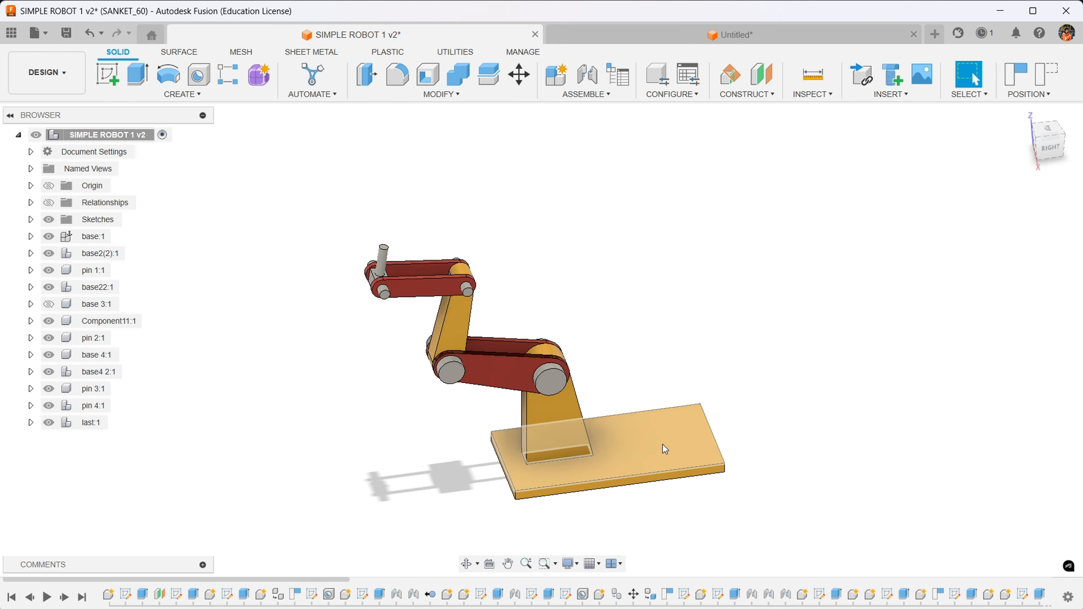
pyautogui.click(770, 43)
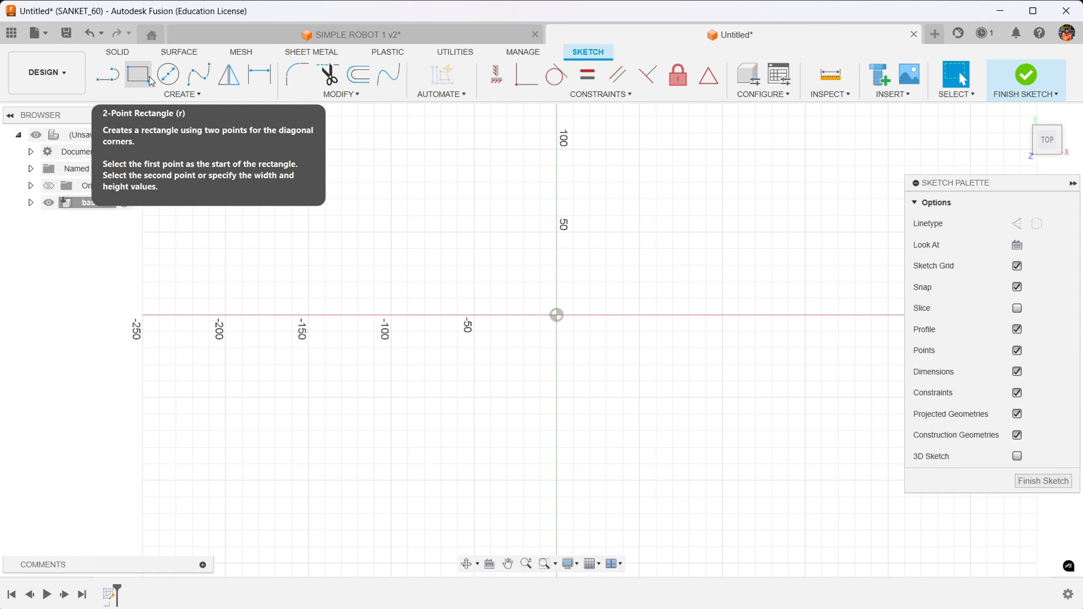
pyautogui.click(145, 80)
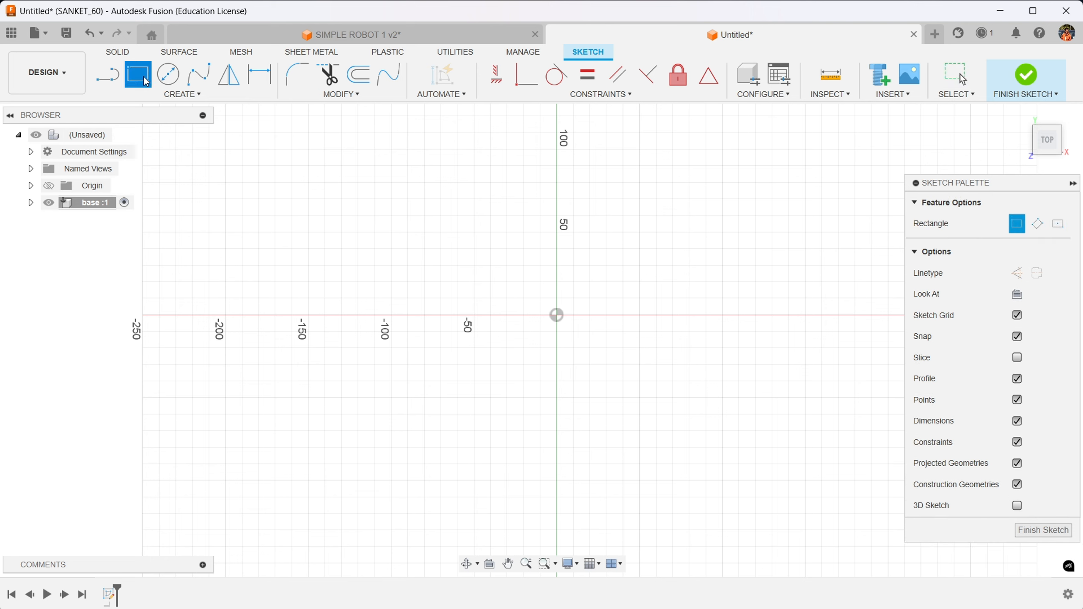
pyautogui.click(557, 315)
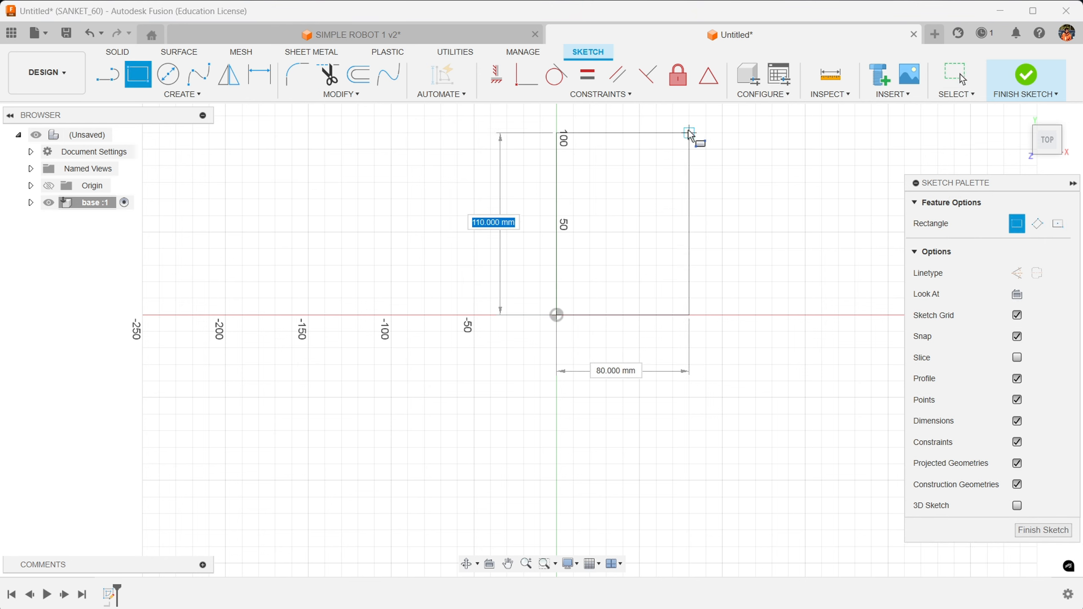
pyautogui.click(692, 116)
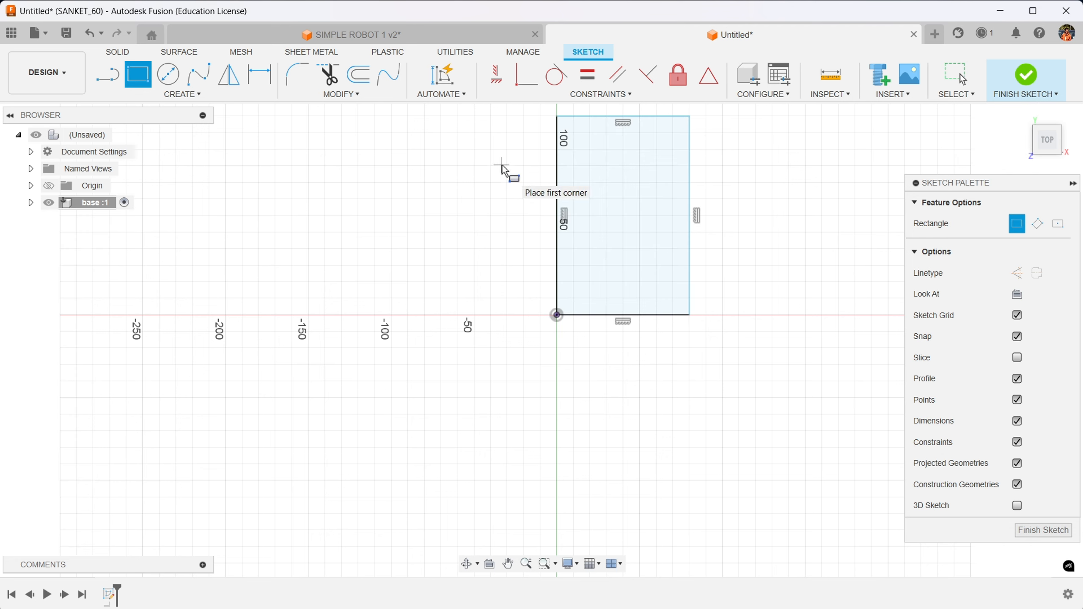
# - Dimension the rectangle's vertical side to 200 mm
pyautogui.press('d')
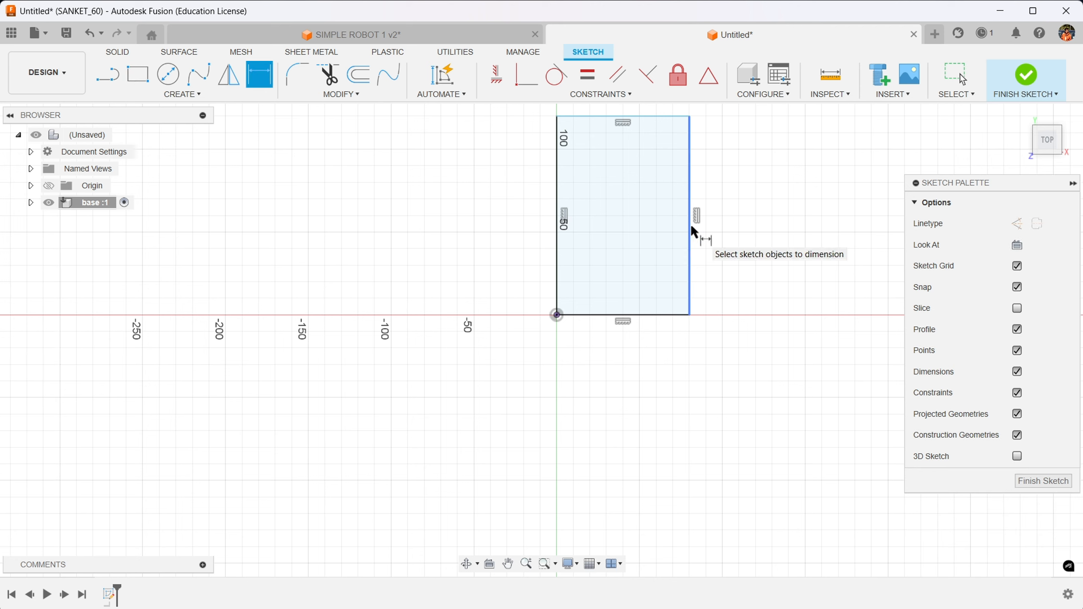
pyautogui.press('Escape')
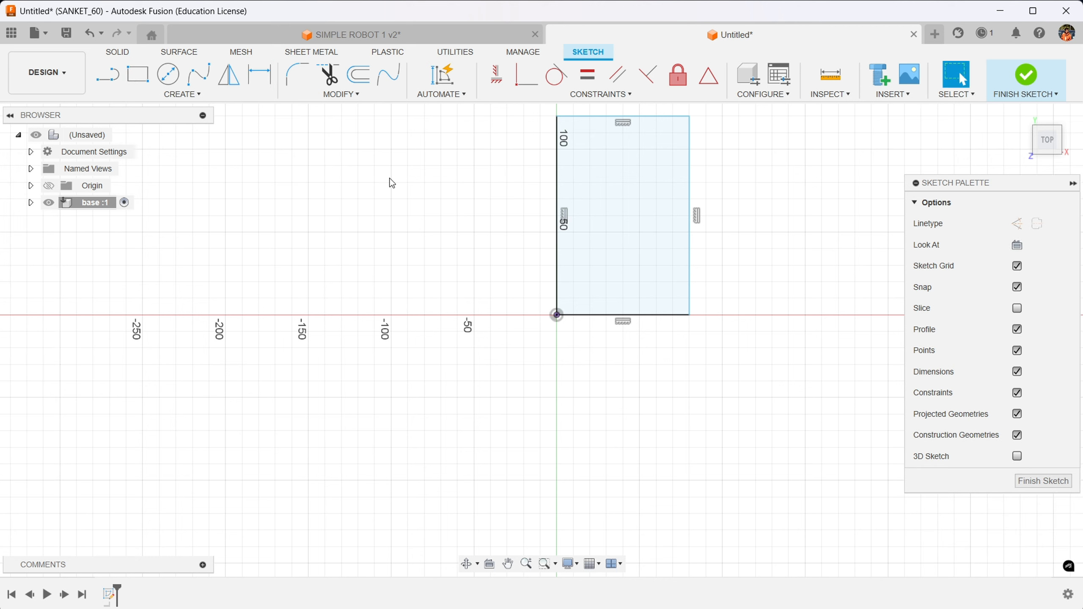
pyautogui.click(268, 87)
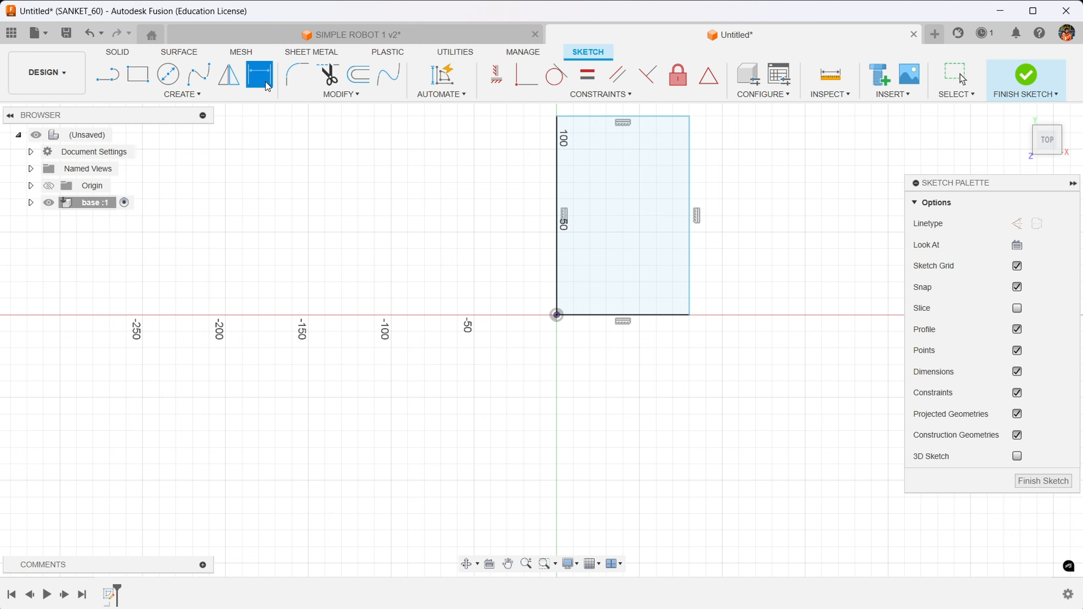
pyautogui.click(694, 237)
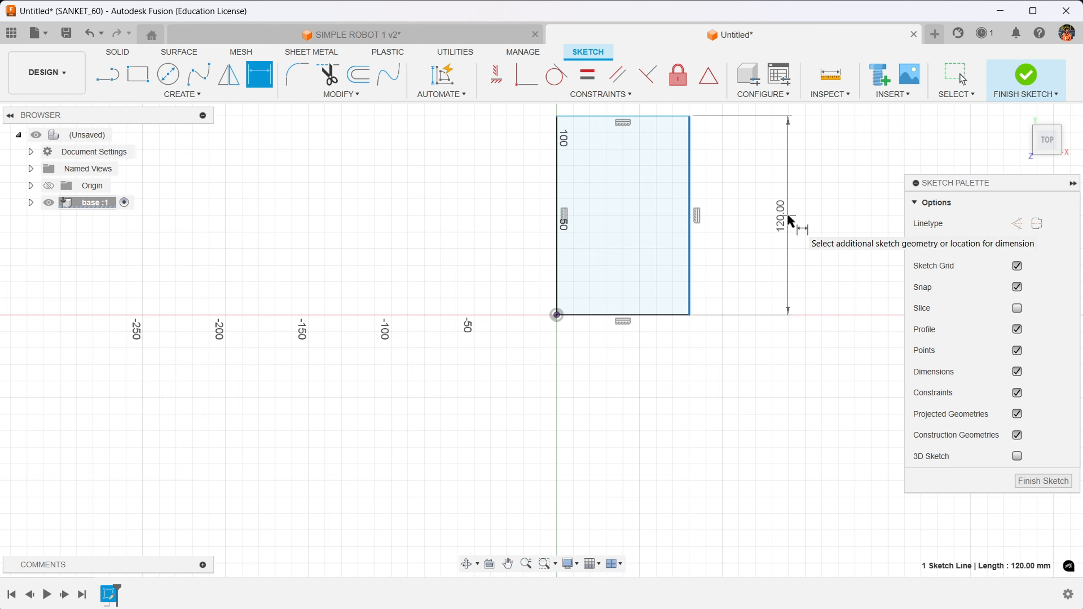
pyautogui.click(788, 222)
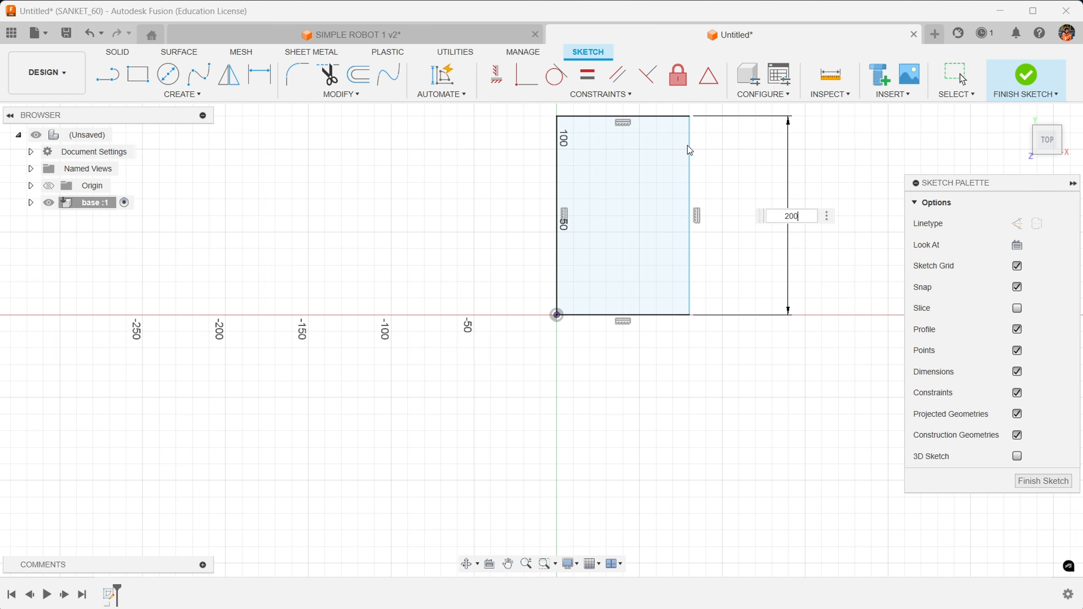
pyautogui.press('Return')
# - Dimension the rectangle's horizontal side to 100 mm and finish the sketch
pyautogui.scroll(-2, 711, 169)
pyautogui.moveTo(707, 271); pyautogui.dragTo(703, 437, button='middle')
pyautogui.press('d')
pyautogui.click(653, 197)
pyautogui.click(649, 144)
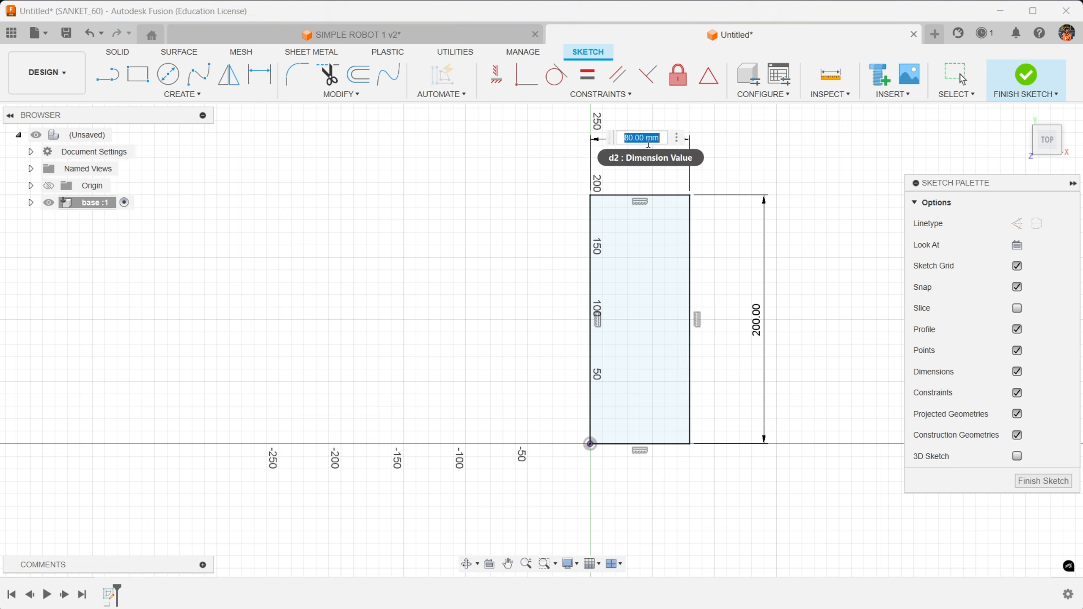
pyautogui.write('100')
pyautogui.press('Return')
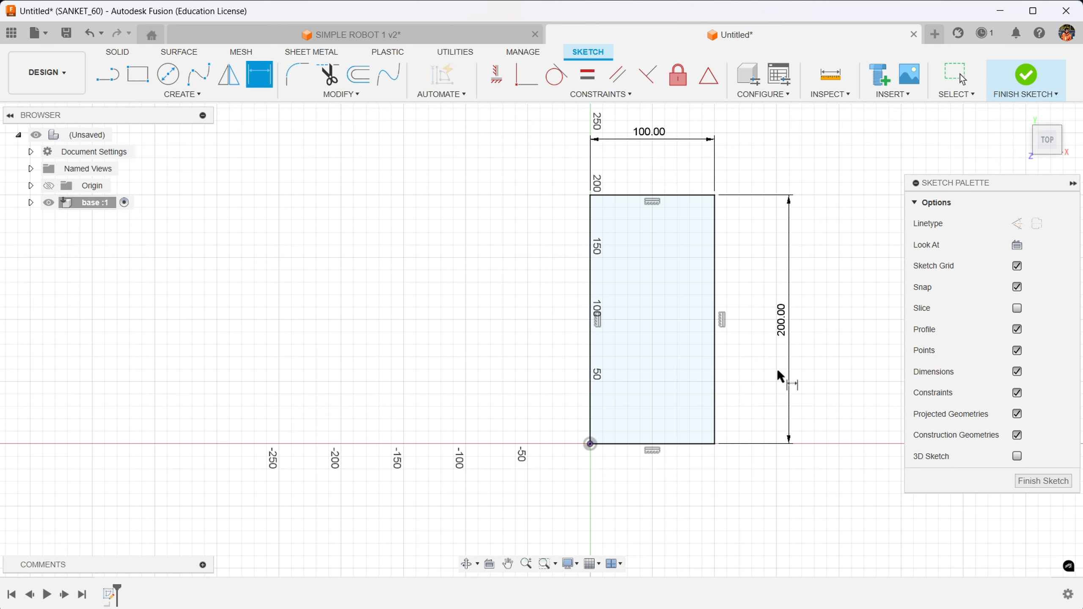
pyautogui.click(1026, 76)
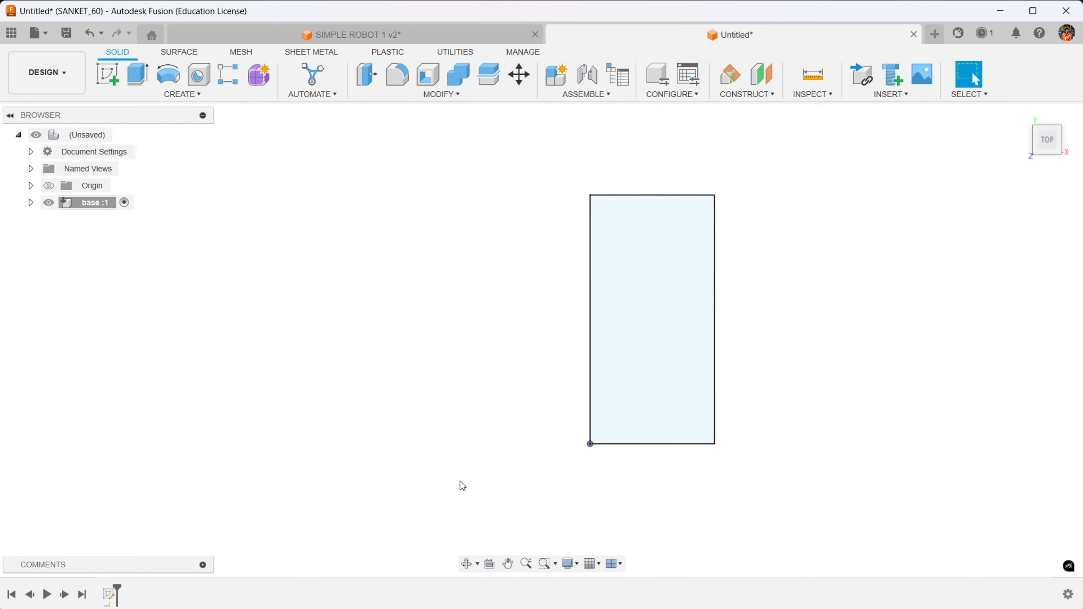
# - Extrude the rectangle profile 10 mm to one side as a new body
pyautogui.click(644, 413)
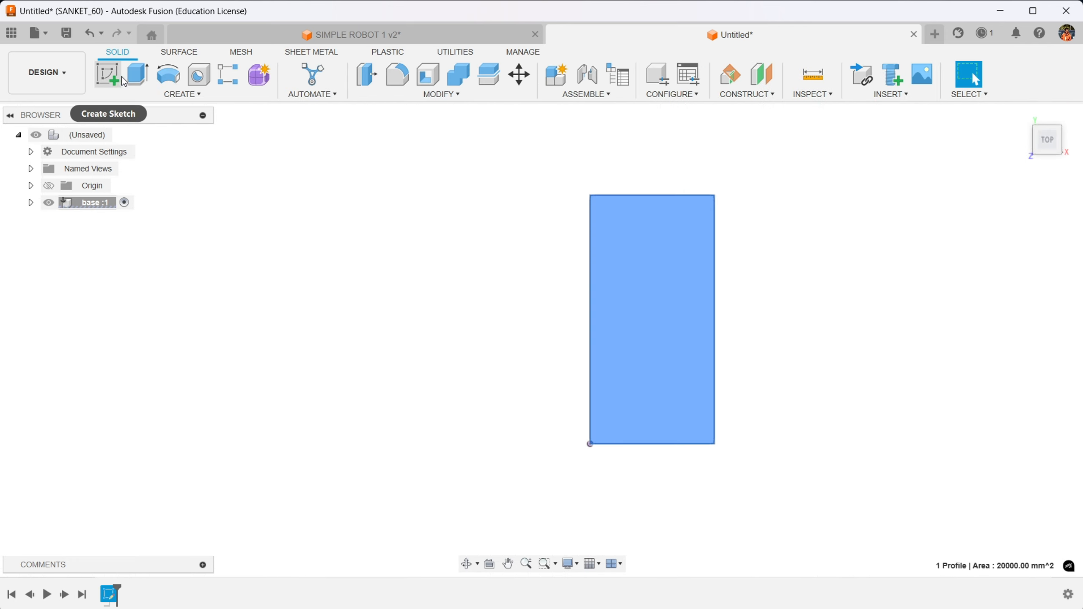
pyautogui.click(137, 76)
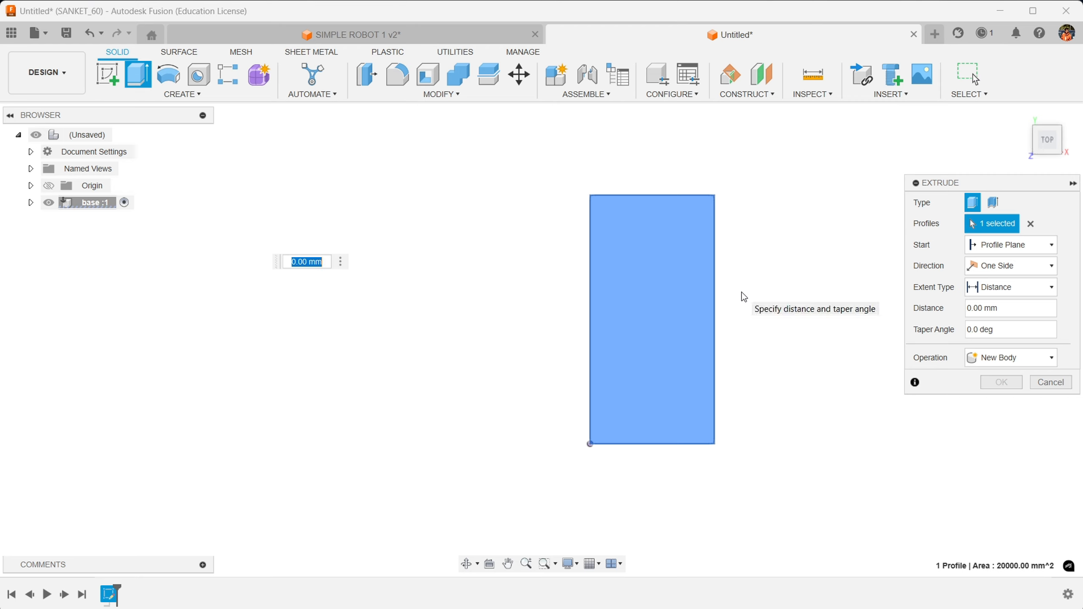
pyautogui.write('10')
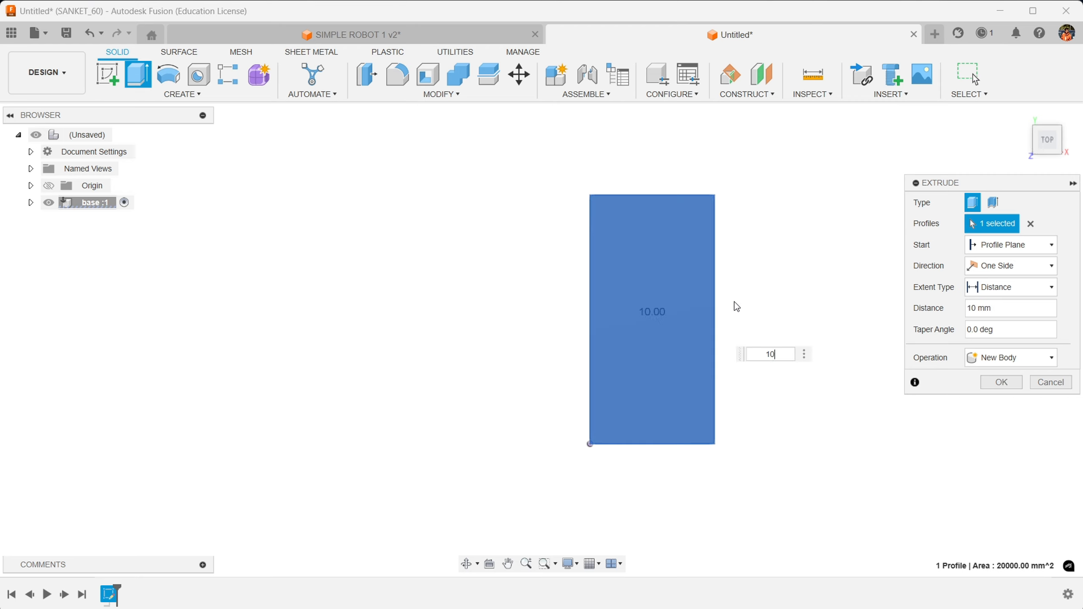
pyautogui.moveTo(1045, 148); pyautogui.dragTo(1011, 113)
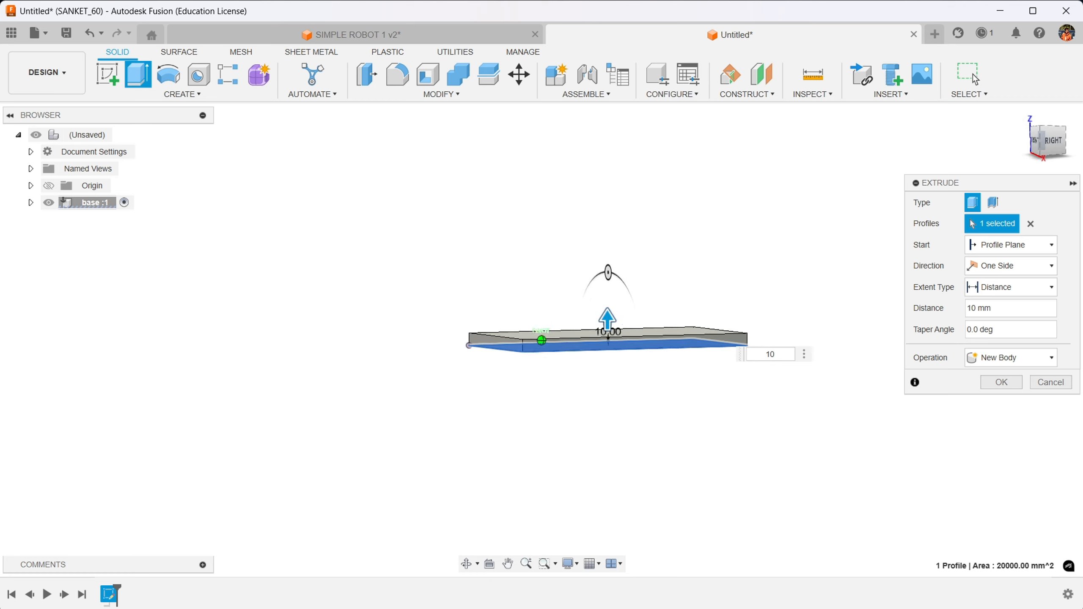
pyautogui.click(983, 385)
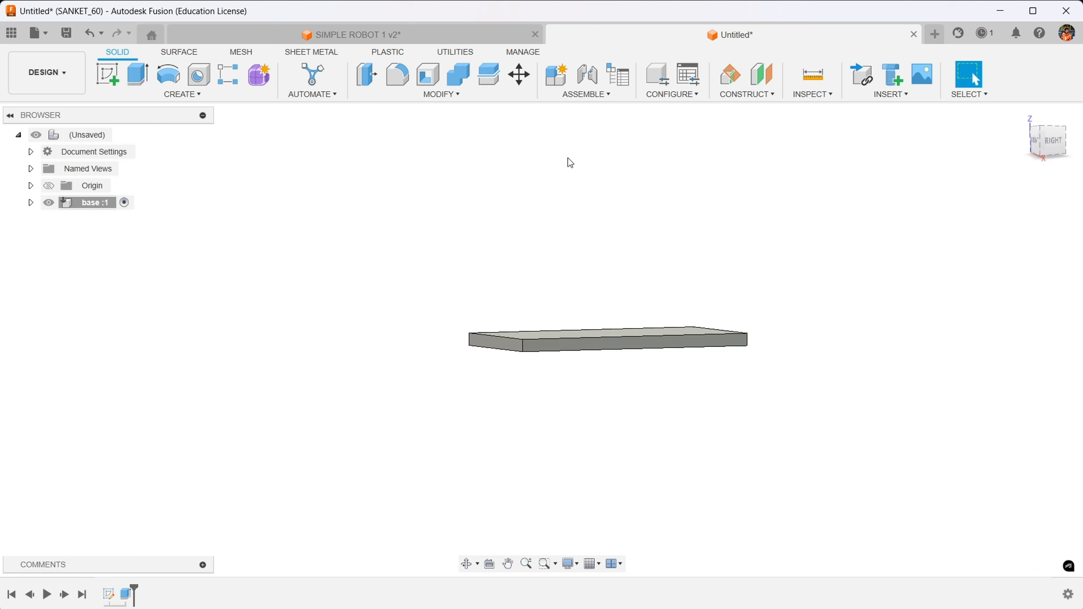
# - Create an offset construction plane 50 mm from the YZ plane, through the middle of the base plate
pyautogui.click(745, 95)
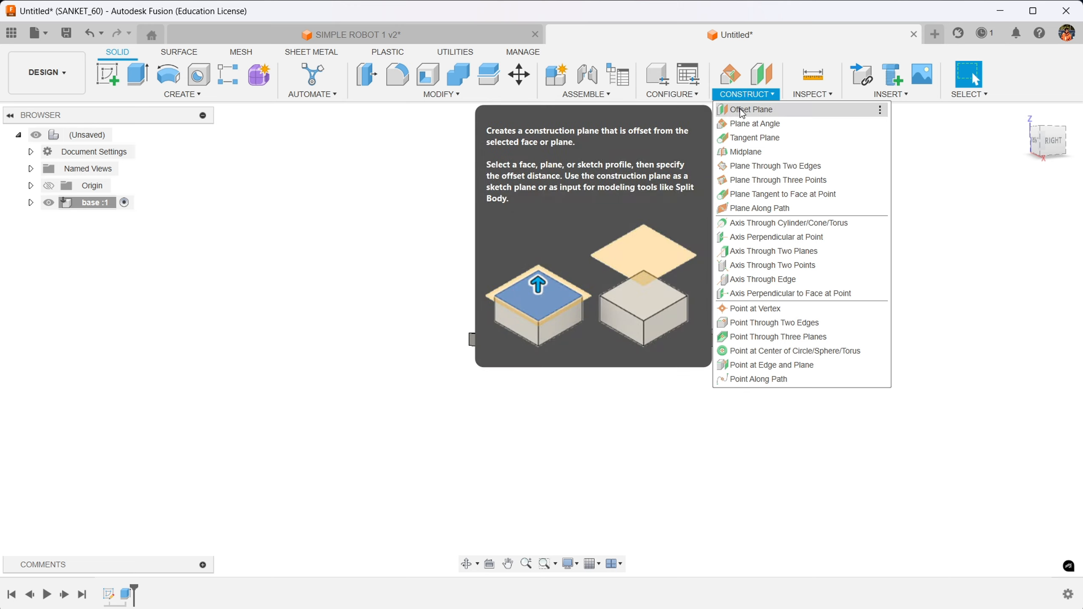
pyautogui.click(744, 110)
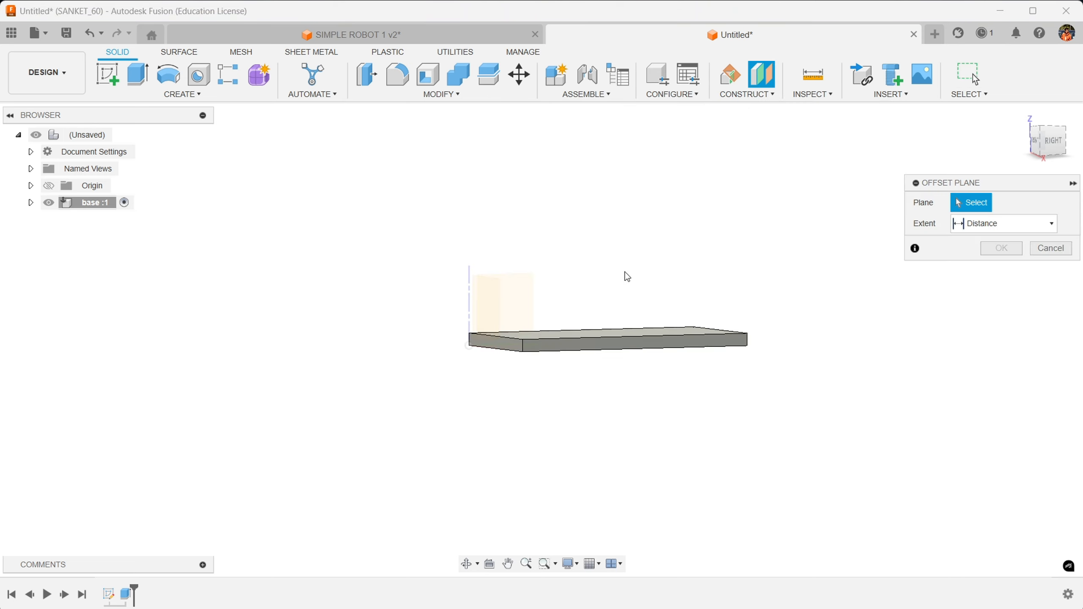
pyautogui.keyDown('shift'); pyautogui.moveTo(525, 300); pyautogui.dragTo(605, 317, button='middle'); pyautogui.keyUp('shift')
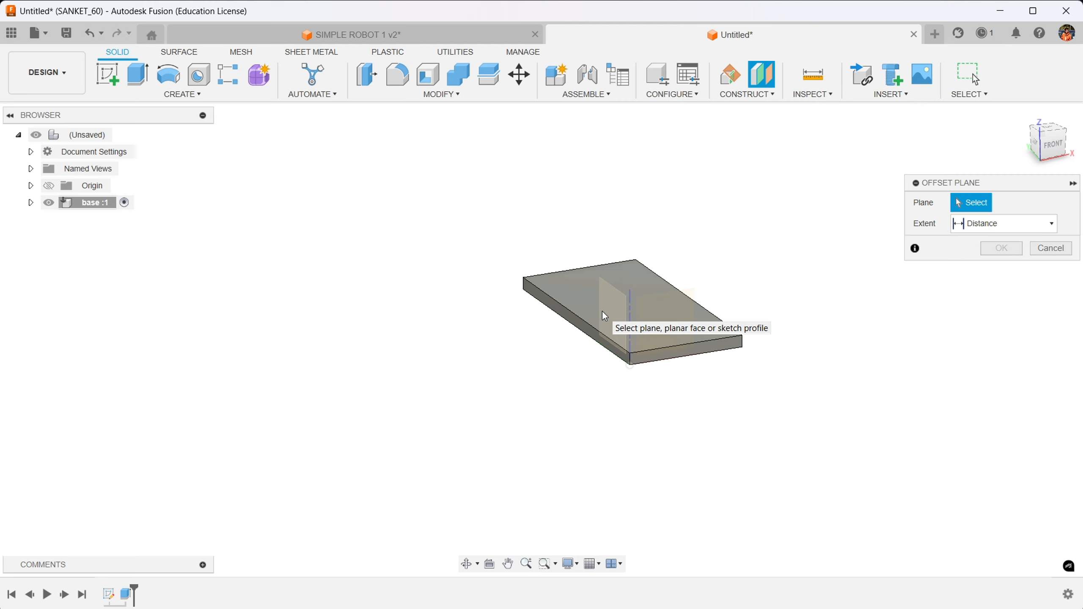
pyautogui.click(613, 318)
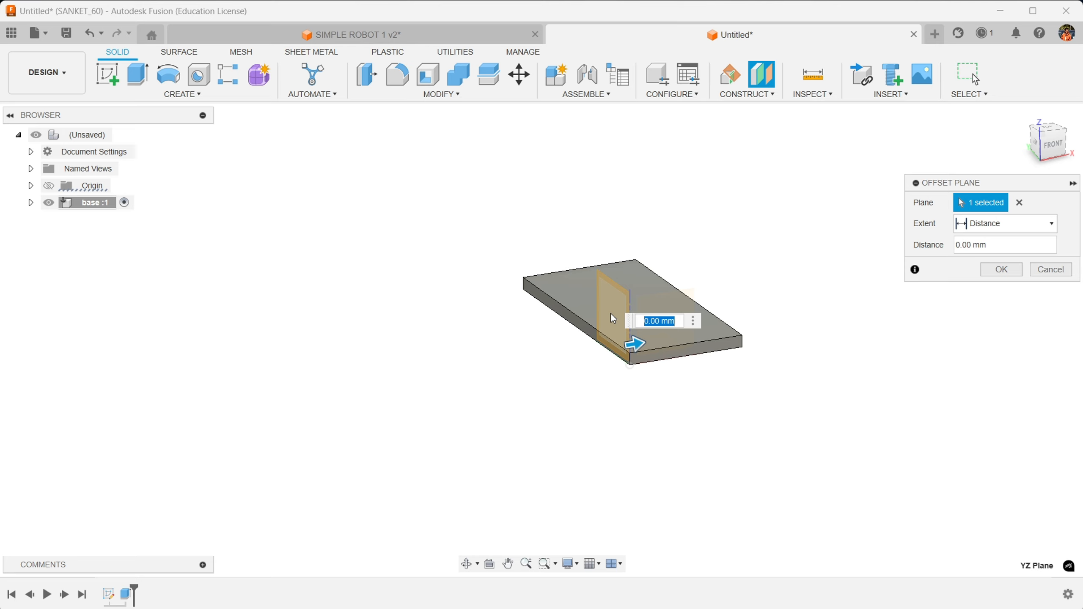
pyautogui.write('50')
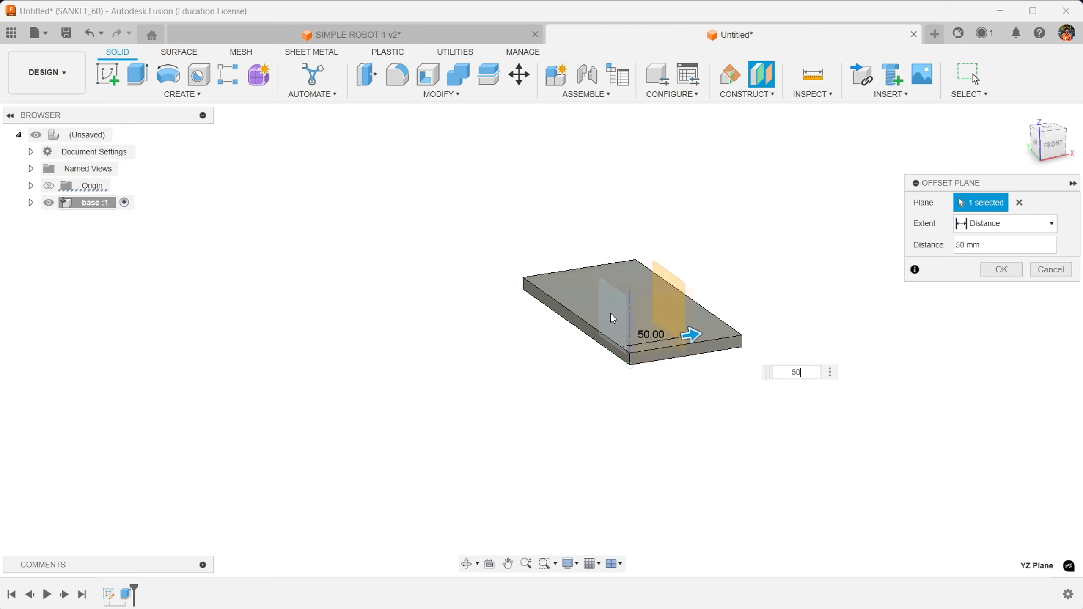
pyautogui.press('Return')
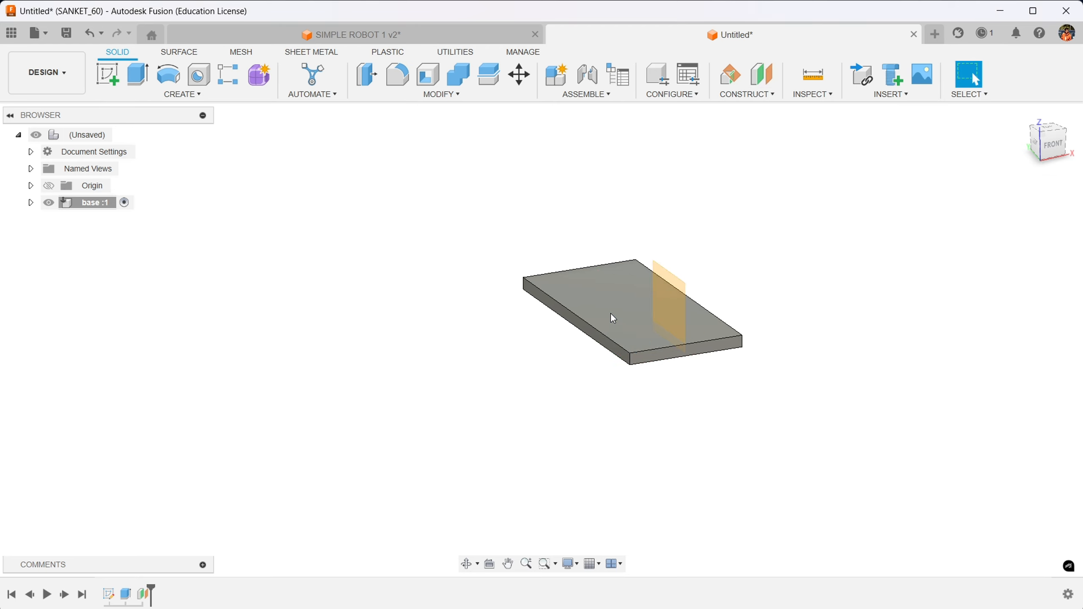
# - Start a sketch on the offset plane and draw a 40 mm diameter circle centred 30 mm from the plate's origin end at 150 mm height
pyautogui.click(671, 311)
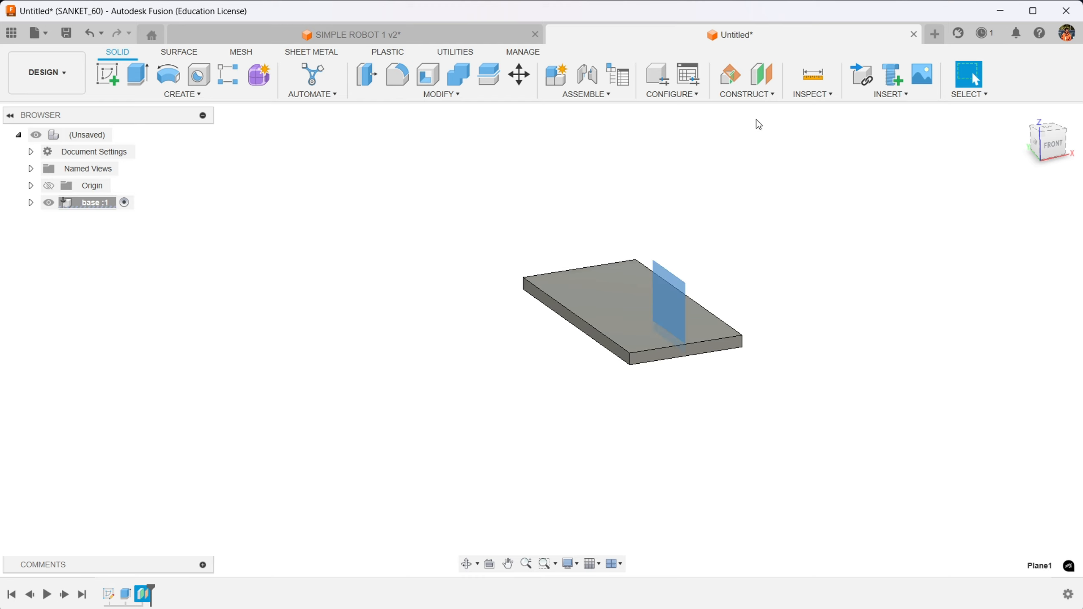
pyautogui.click(106, 75)
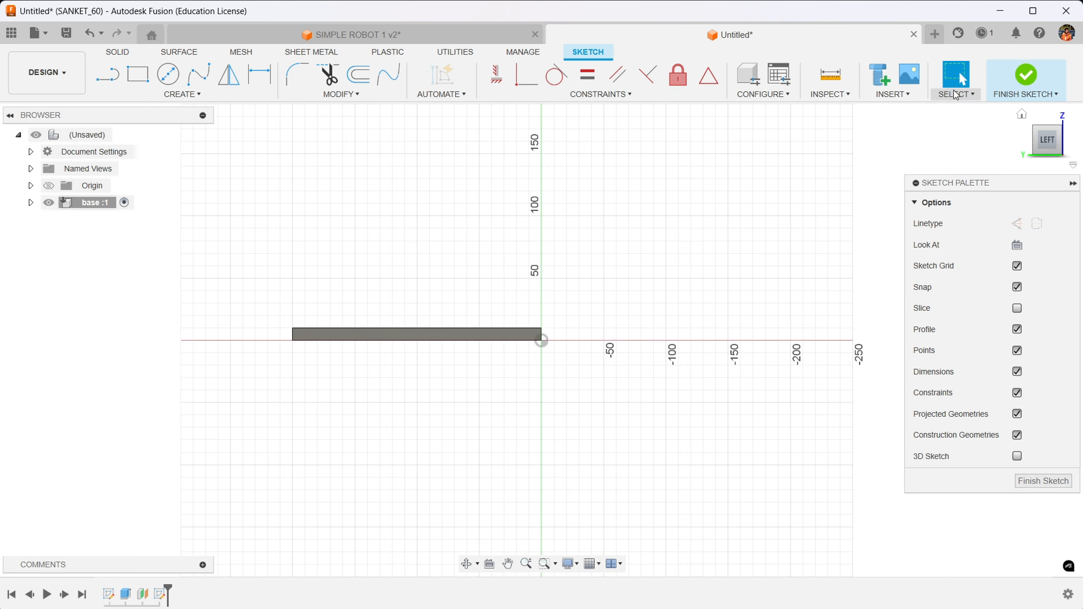
pyautogui.scroll(-1, 475, 197)
pyautogui.moveTo(475, 189); pyautogui.dragTo(530, 348, button='middle')
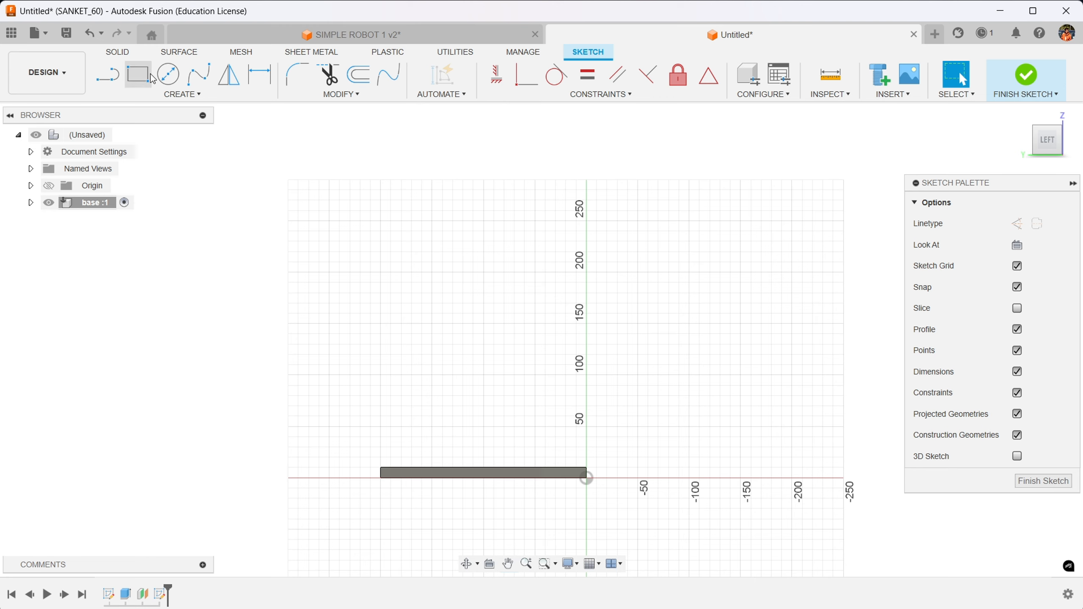
pyautogui.click(169, 73)
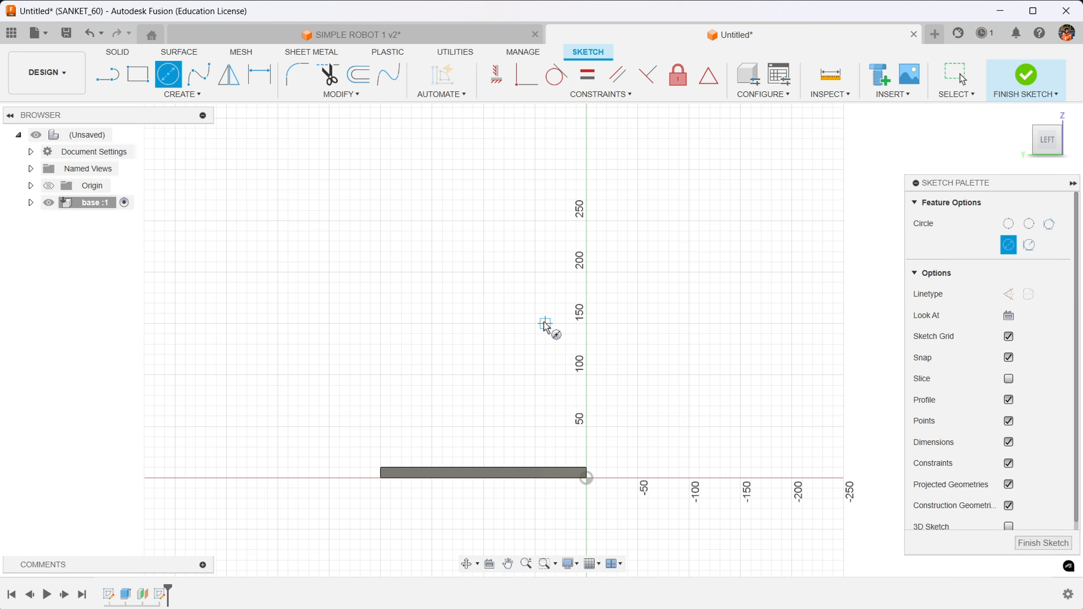
pyautogui.scroll(1, 546, 326)
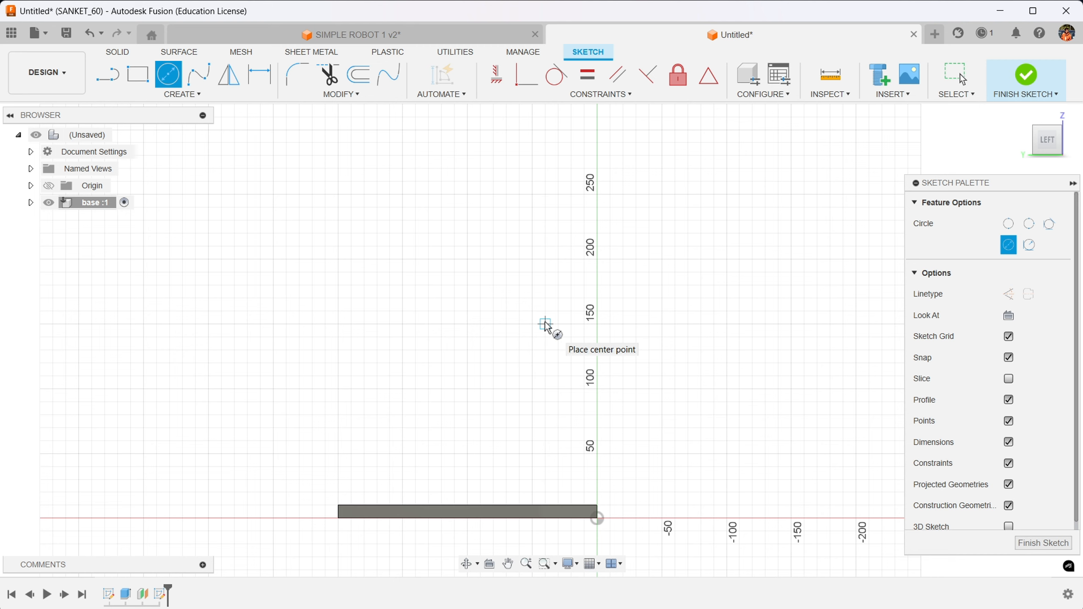
pyautogui.click(545, 324)
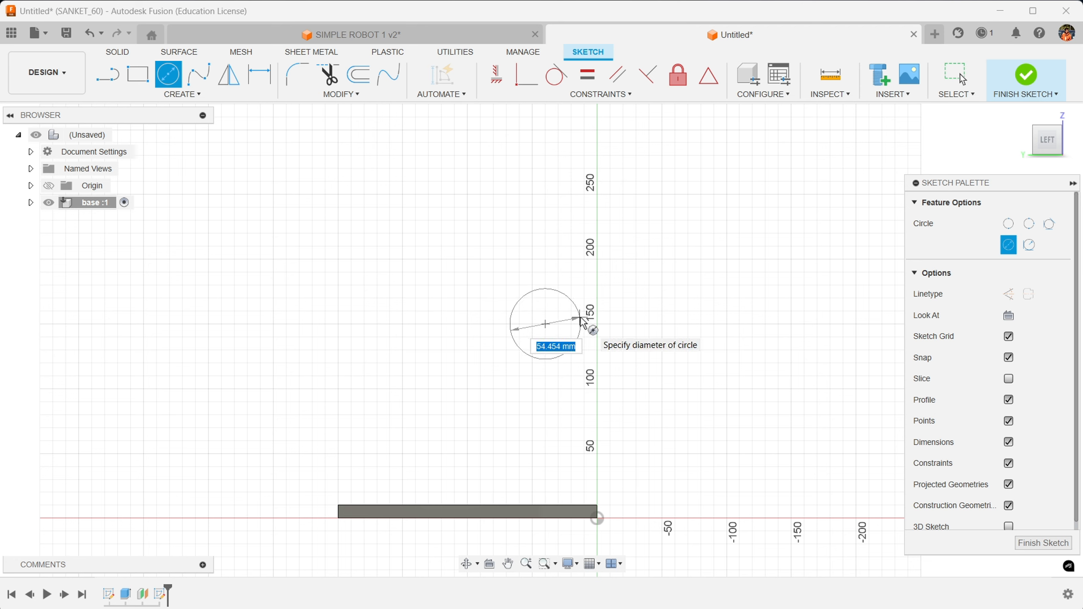
pyautogui.write('40')
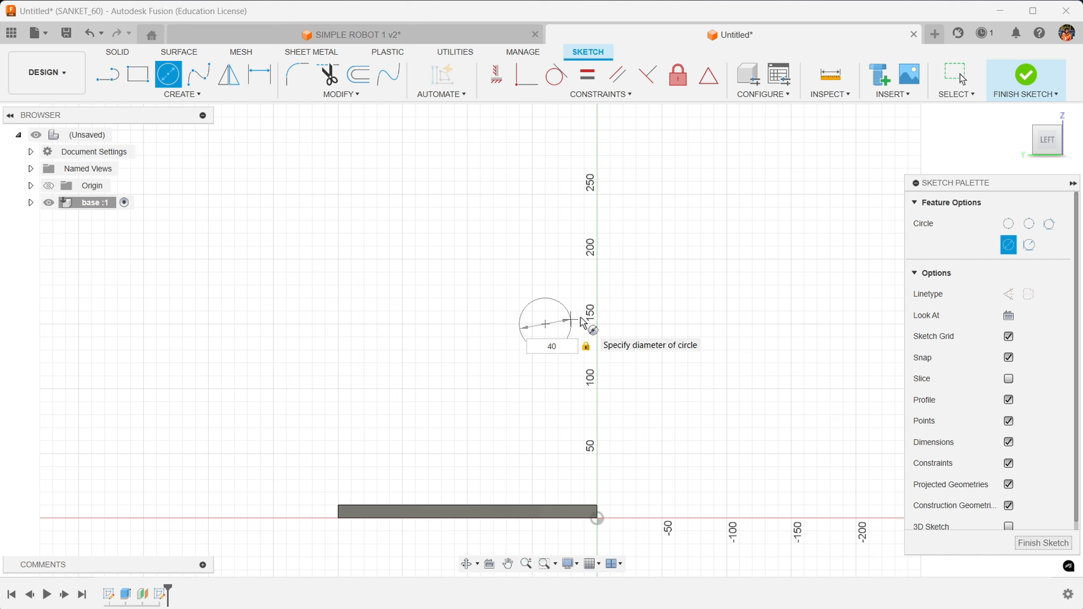
pyautogui.press('Return')
pyautogui.press('Escape')
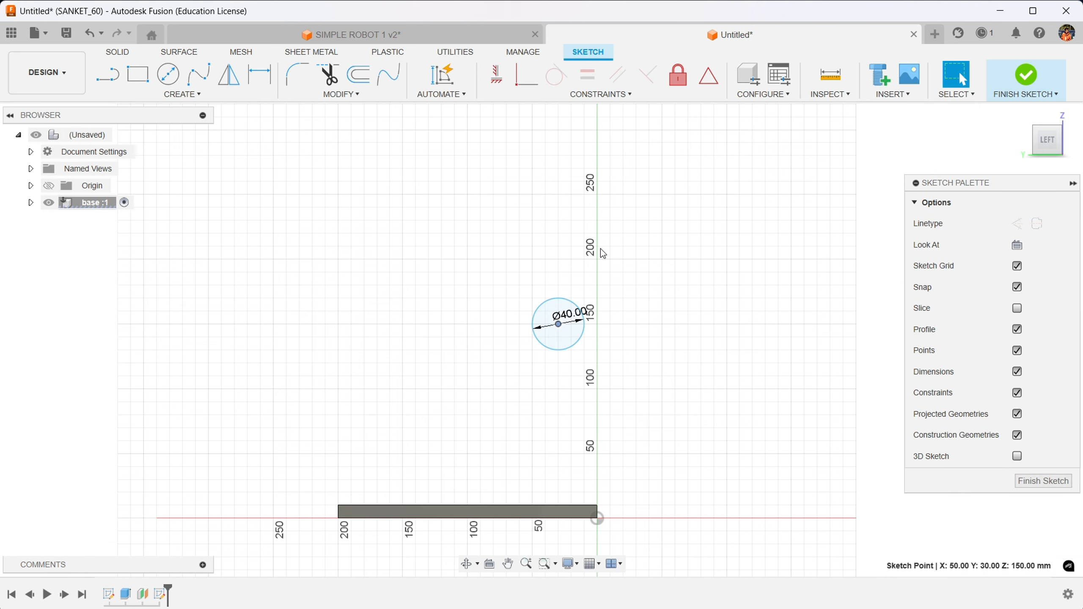
pyautogui.click(109, 75)
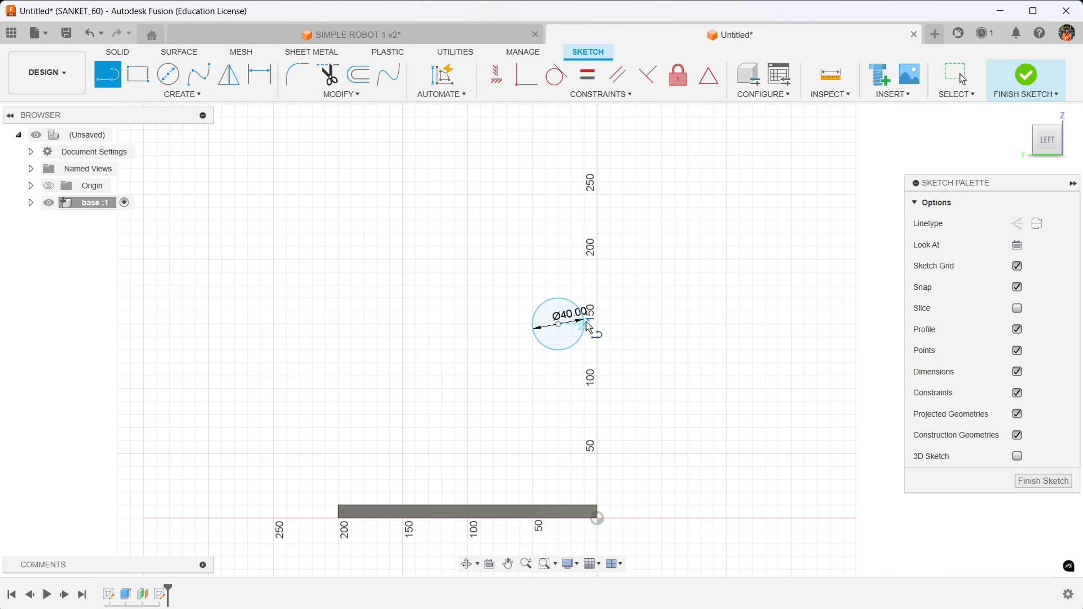
pyautogui.click(597, 311)
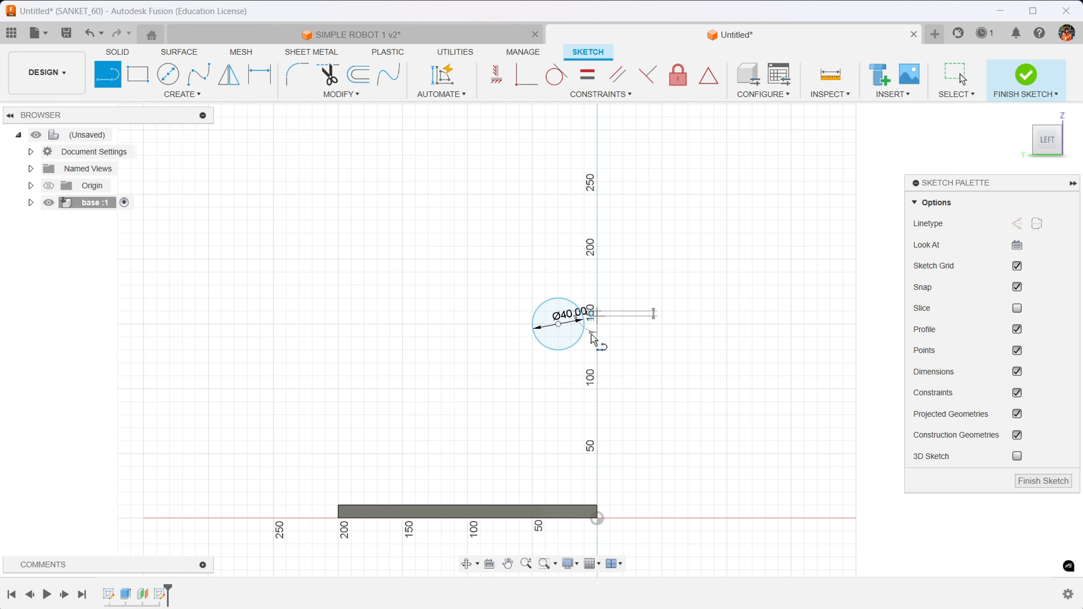
pyautogui.press('Escape')
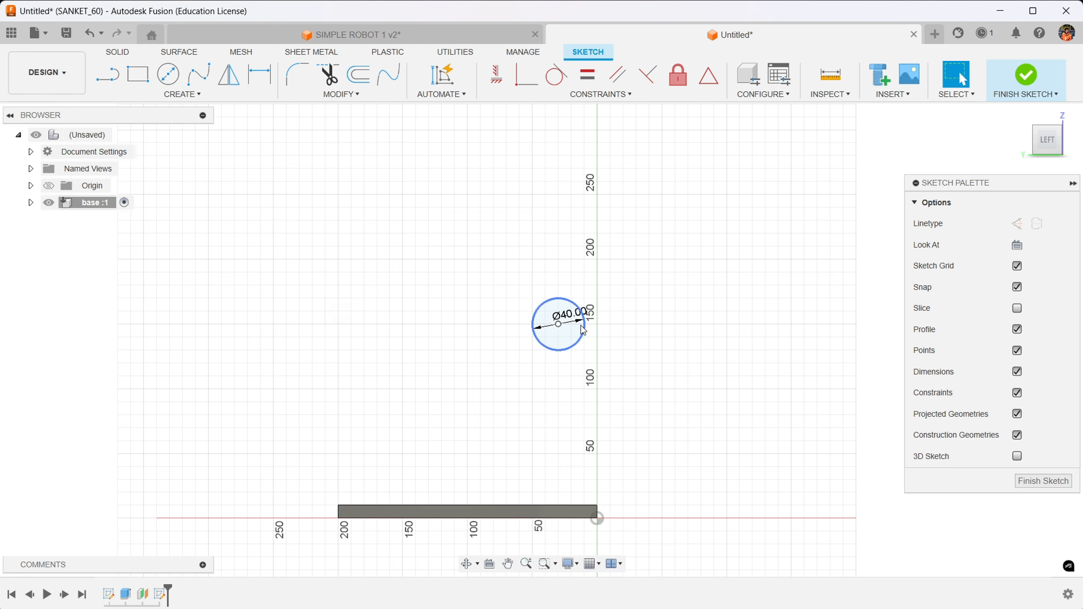
# - Draw a vertical line about 140 mm long from the circle's side nearest the origin axis down to the base plate's upper edge
pyautogui.press('l')
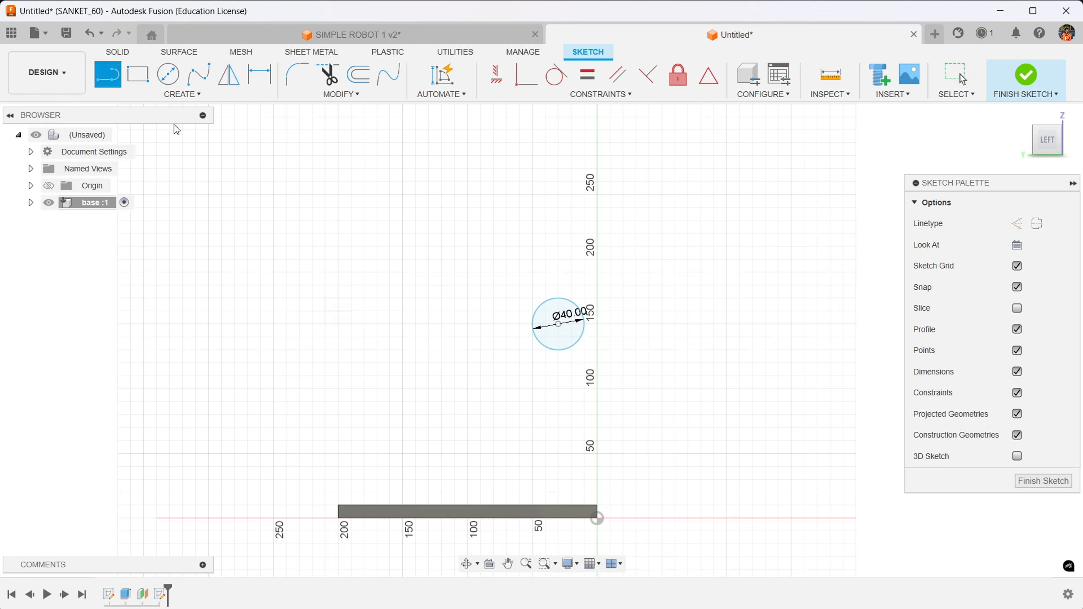
pyautogui.click(585, 324)
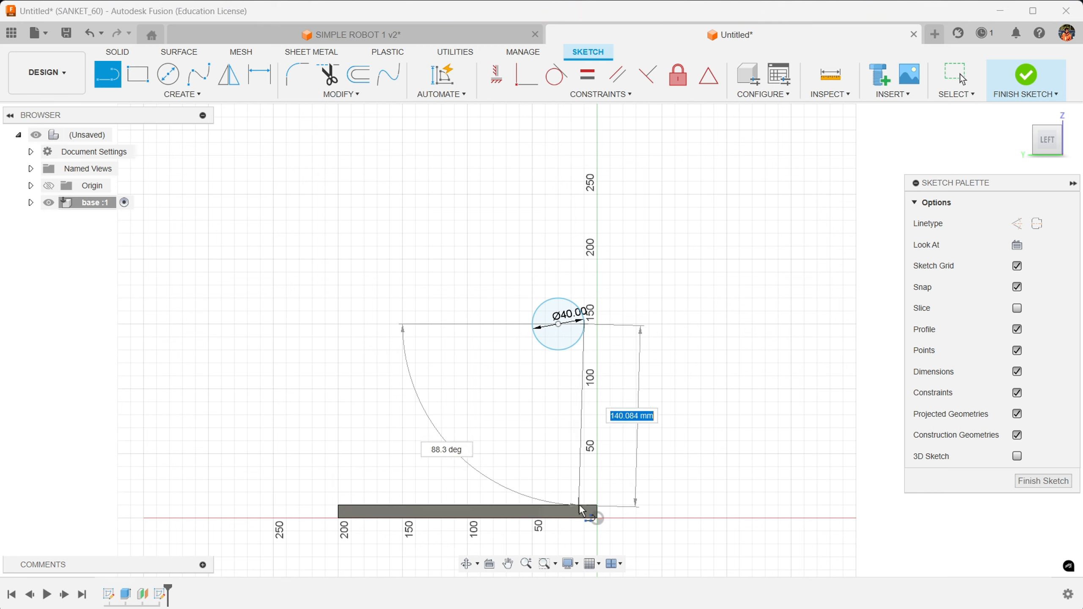
pyautogui.click(584, 506)
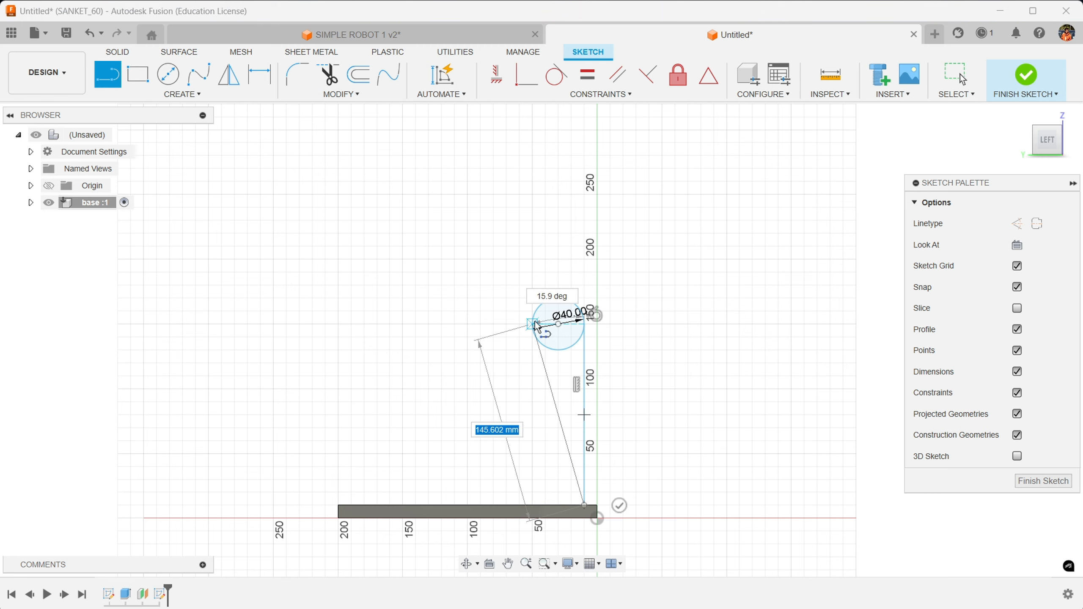
pyautogui.press('Escape')
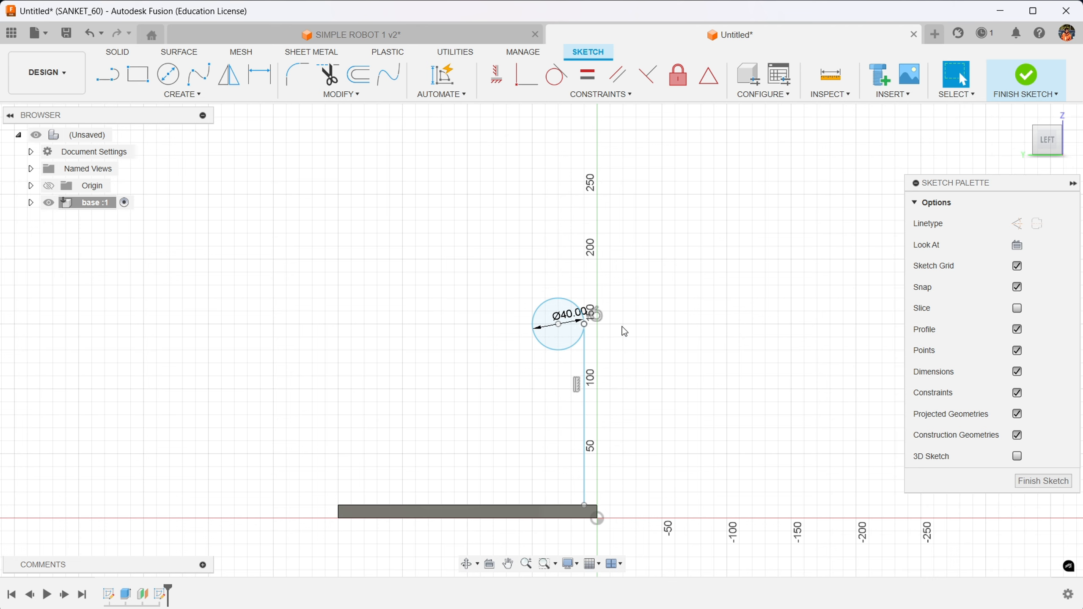
# - Draw a slanted line from the circle's opposite side down to the middle of the base plate's upper edge
pyautogui.press('l')
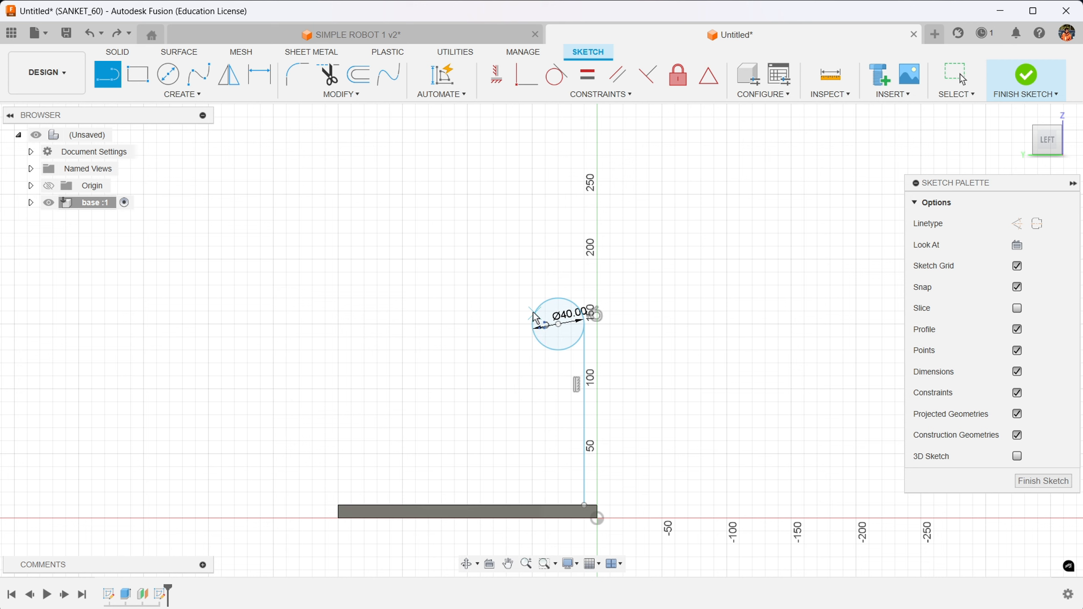
pyautogui.click(536, 318)
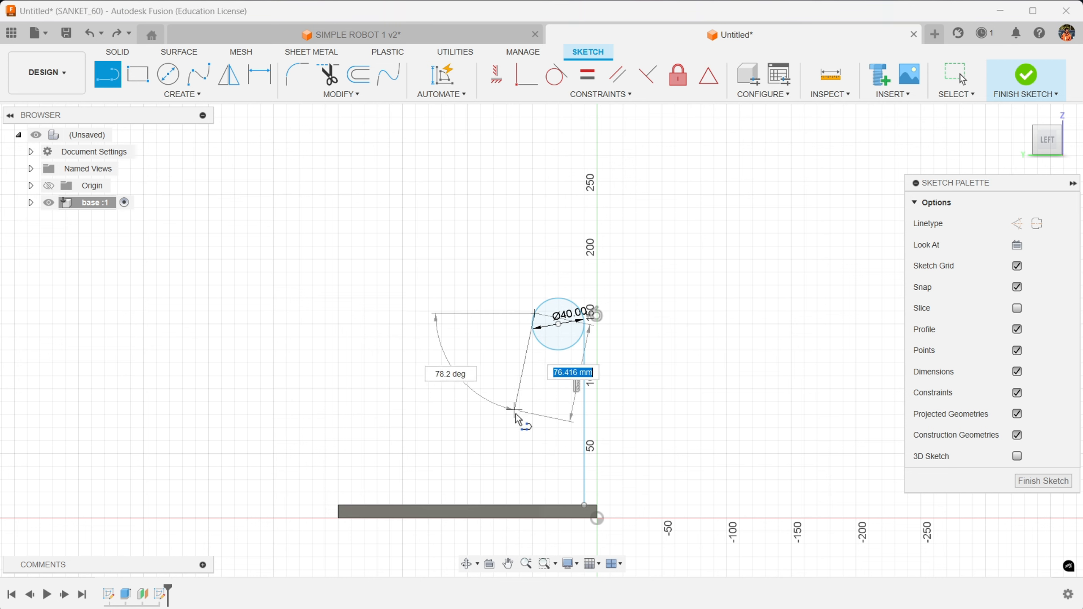
pyautogui.click(475, 505)
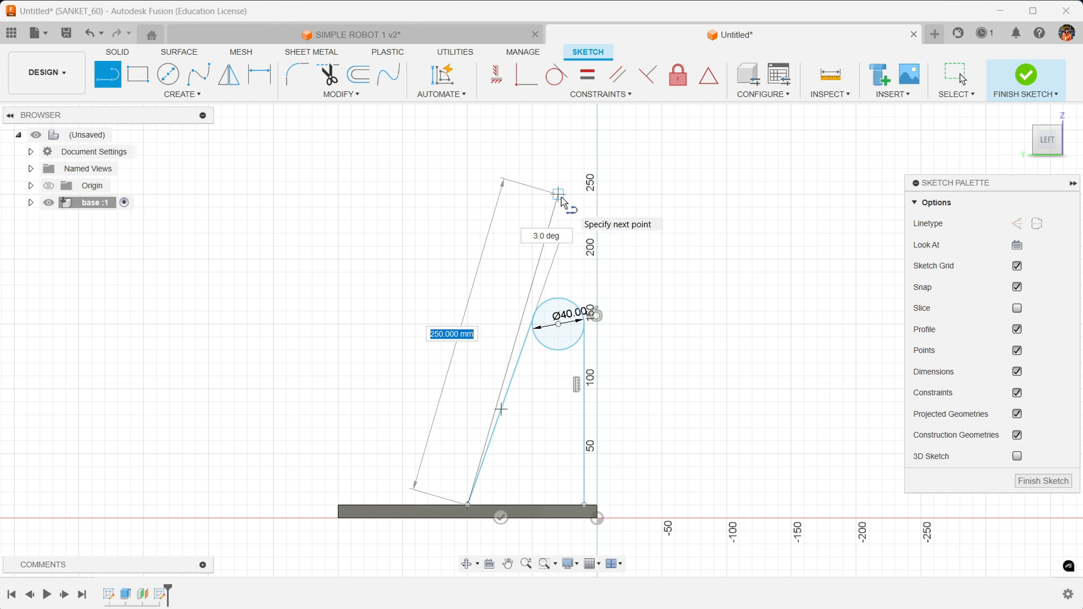
pyautogui.press('Escape')
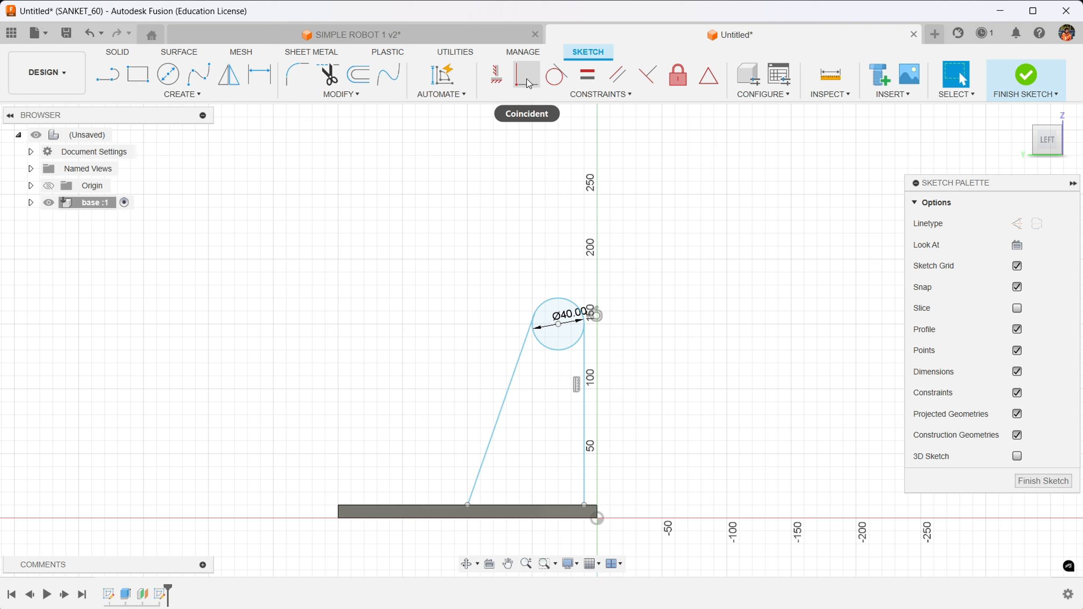
# - Apply a tangent constraint between the slanted line and the circle
pyautogui.click(556, 80)
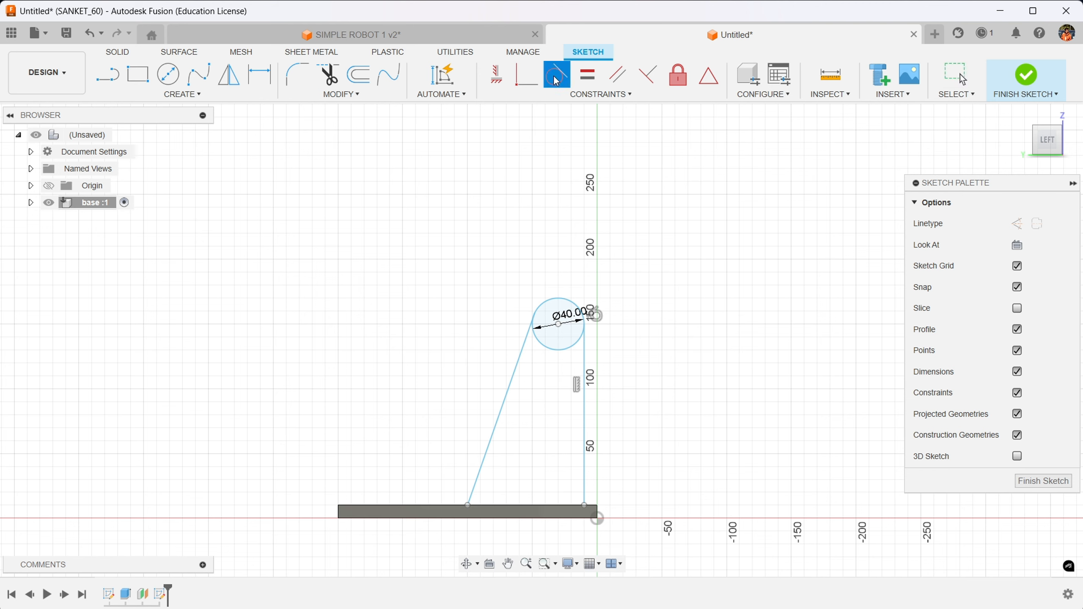
pyautogui.click(550, 355)
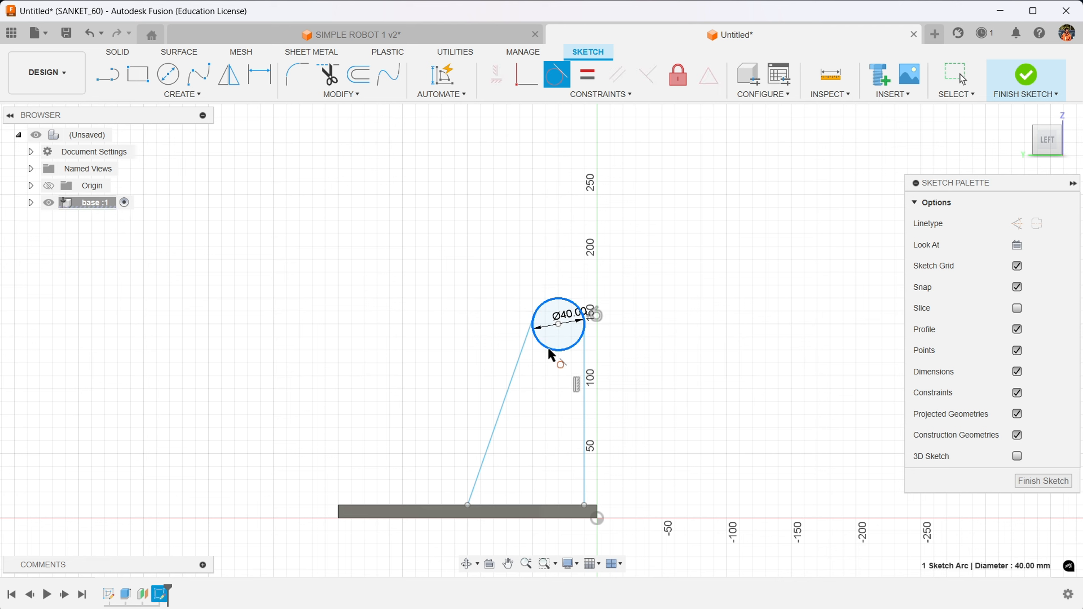
pyautogui.click(522, 350)
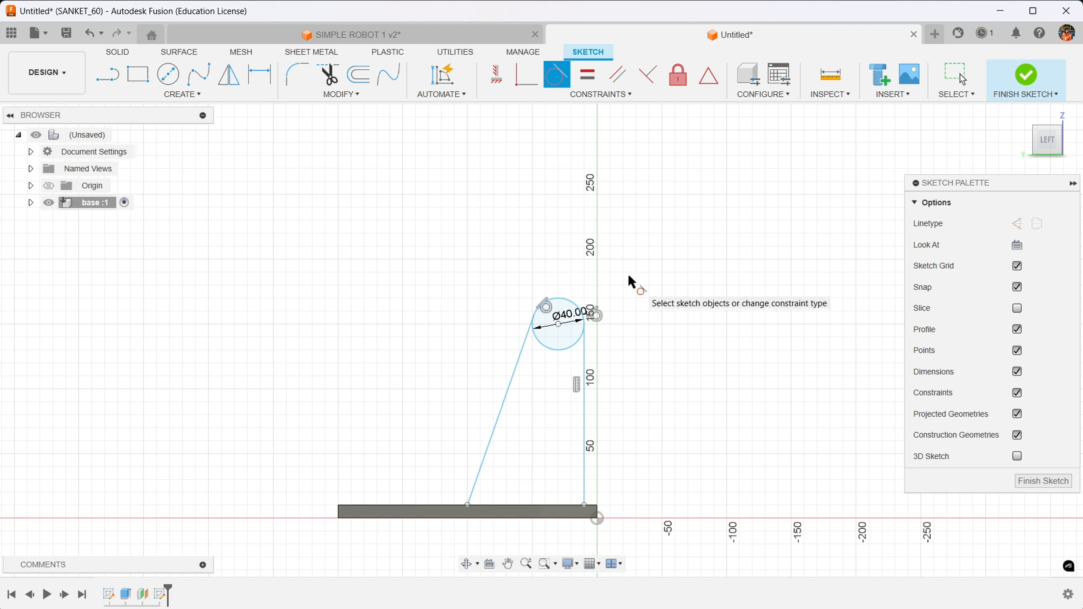
pyautogui.press('Escape')
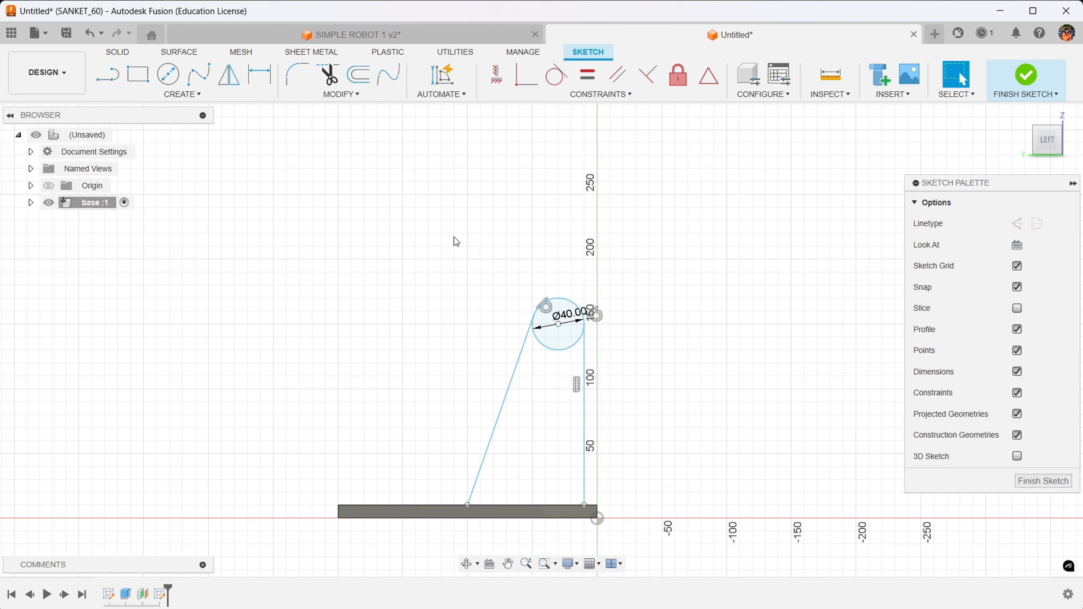
# - Trim away the circle's lower arc between the two lines and finish the sketch
pyautogui.click(327, 75)
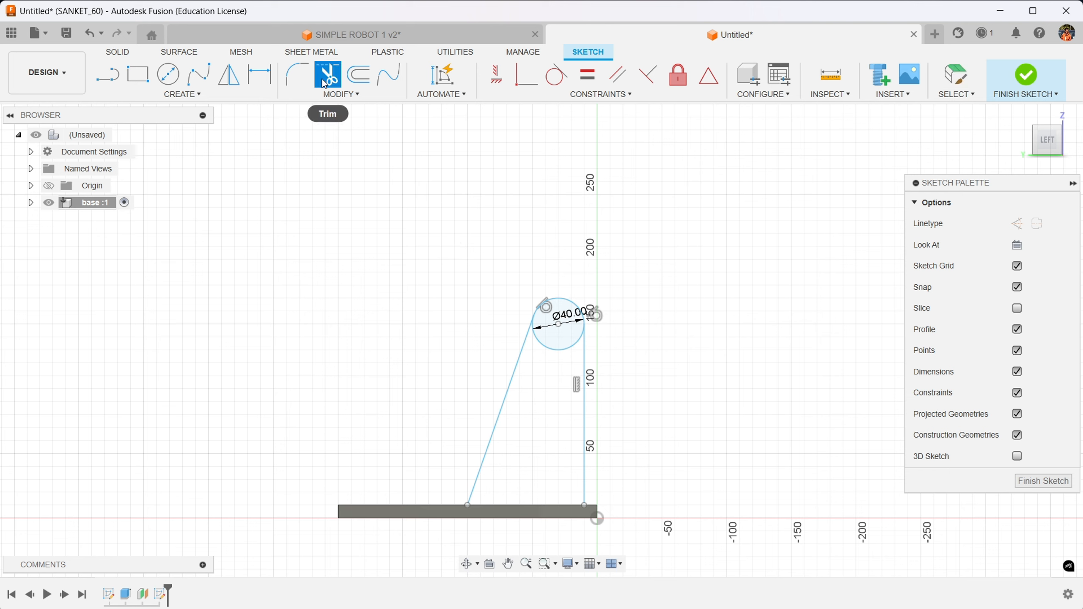
pyautogui.click(557, 357)
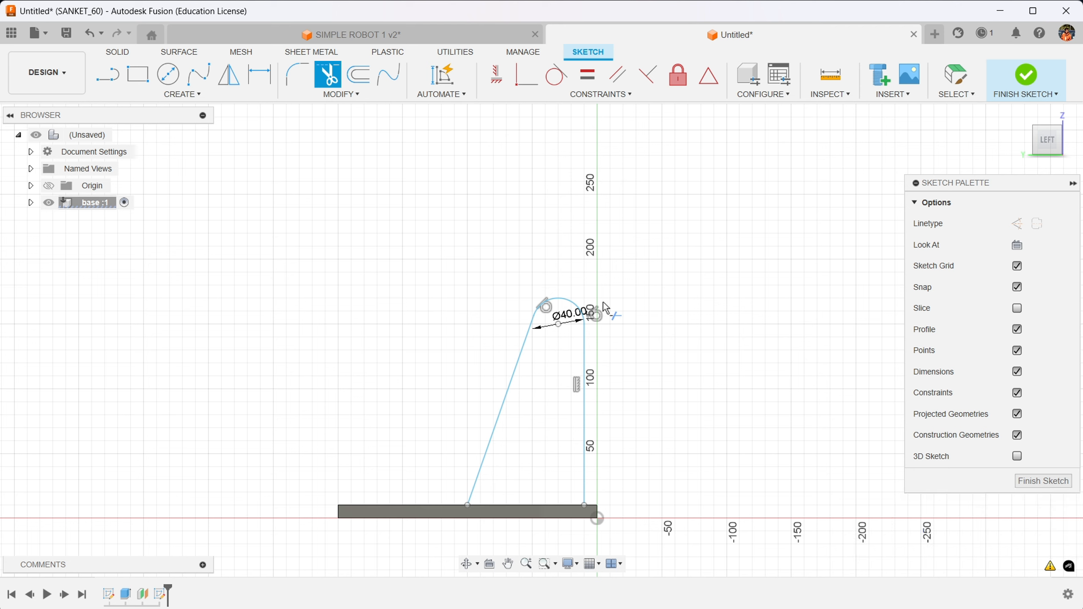
pyautogui.click(1027, 76)
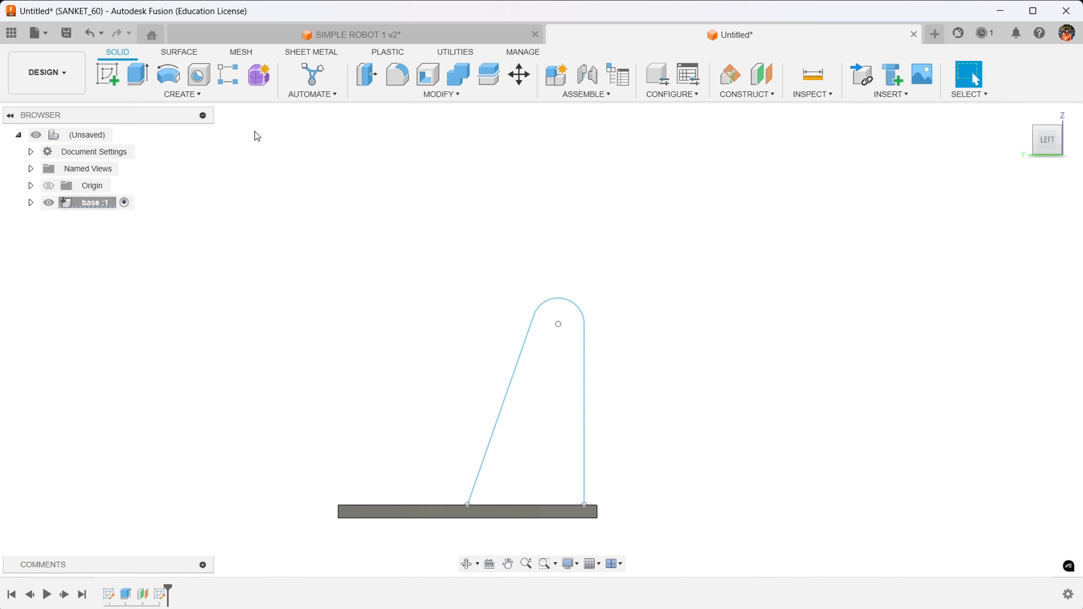
pyautogui.press('e')
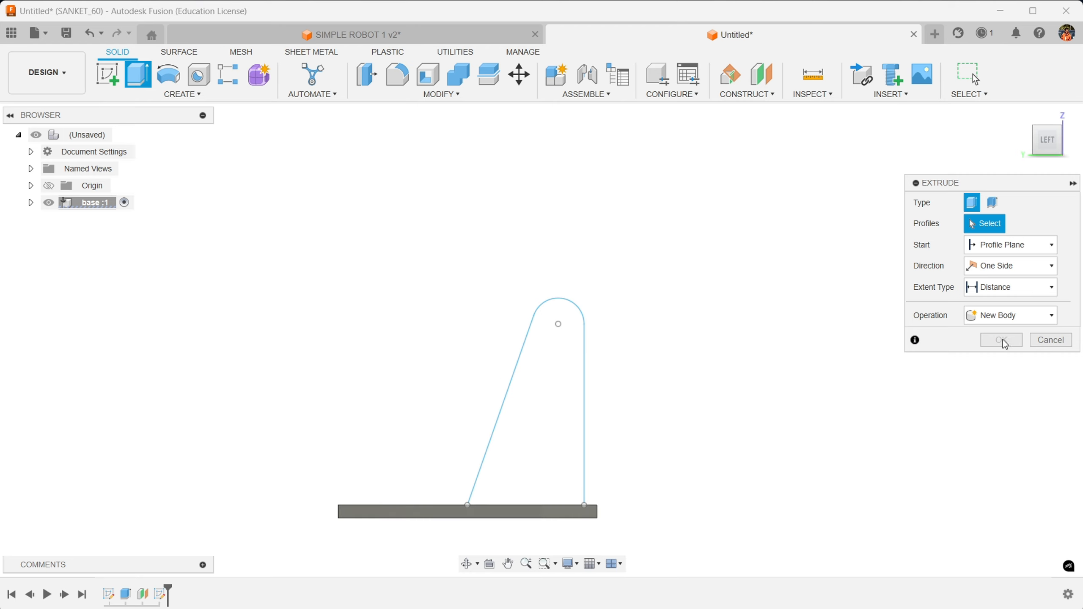
pyautogui.click(1061, 341)
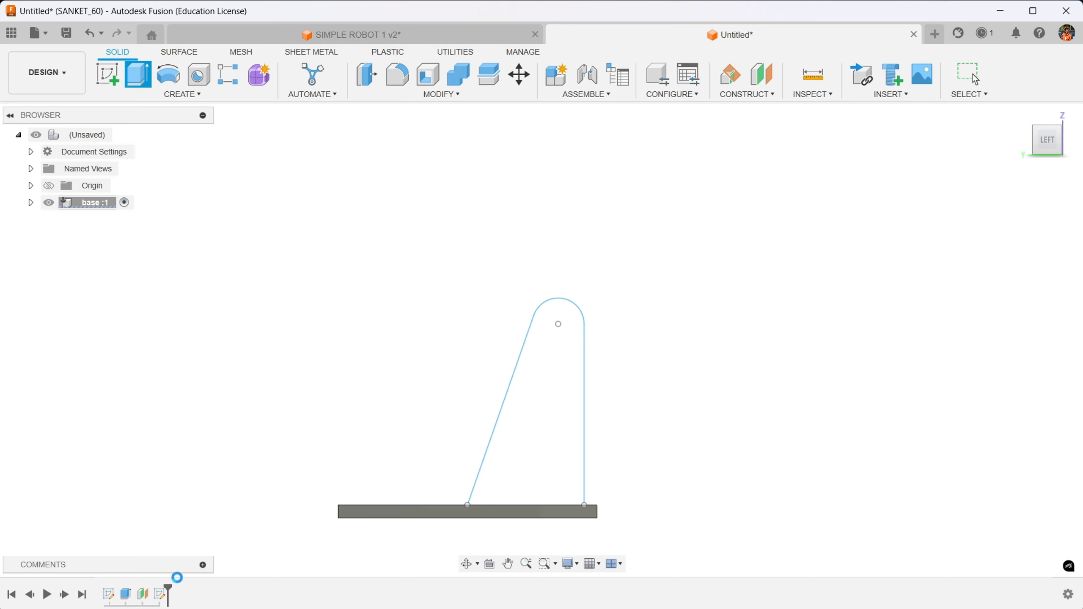
pyautogui.click(165, 597)
pyautogui.rightClick(166, 596)
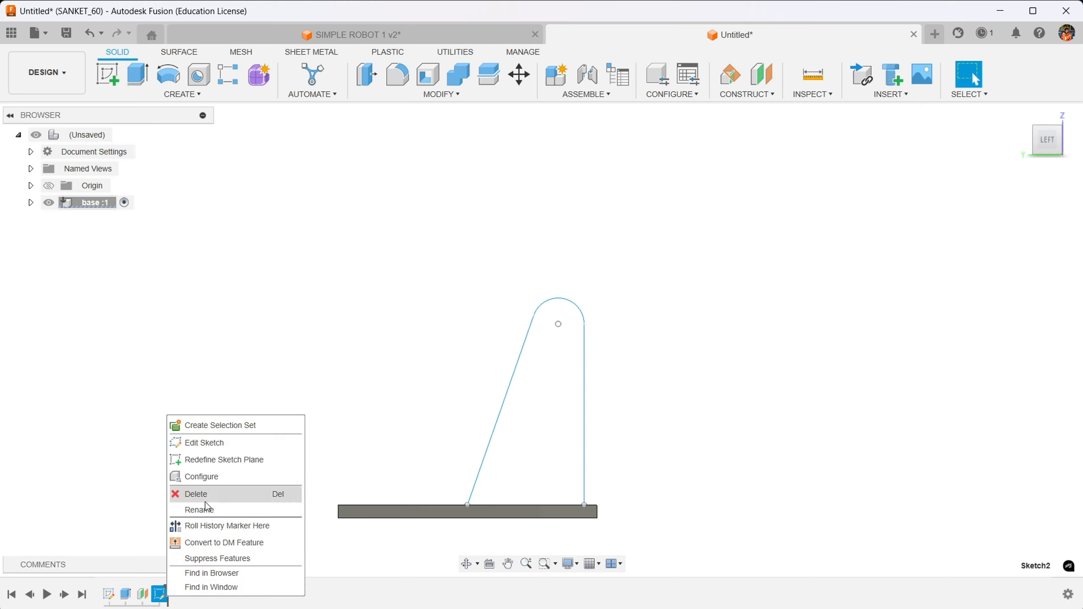
pyautogui.click(141, 554)
# - Edit the support sketch, close its profile with a line joining the two lower endpoints on the plate, and finish the sketch
pyautogui.click(163, 600)
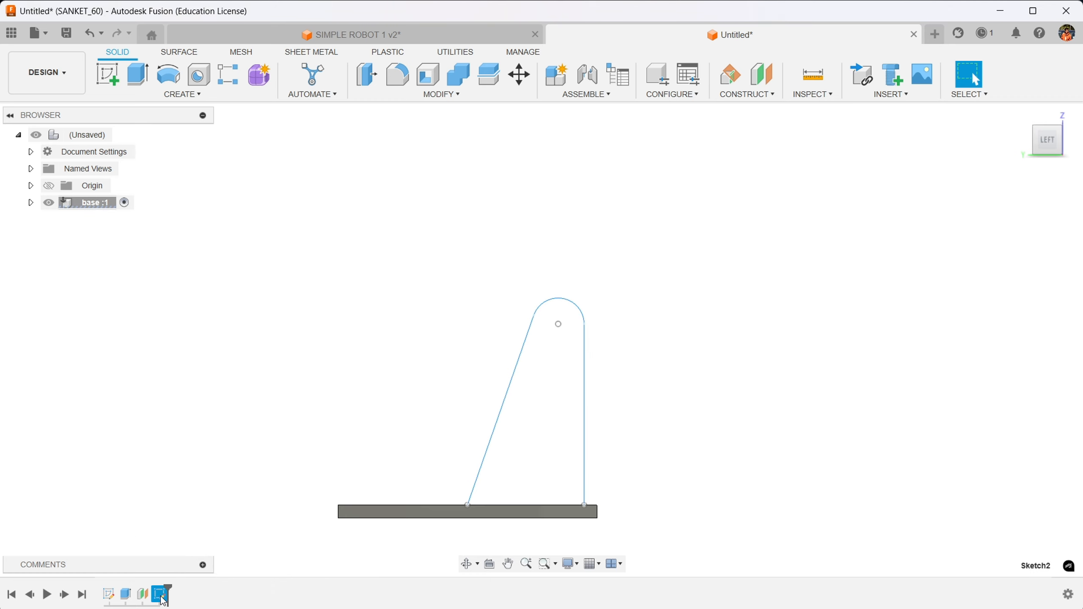
pyautogui.rightClick(163, 601)
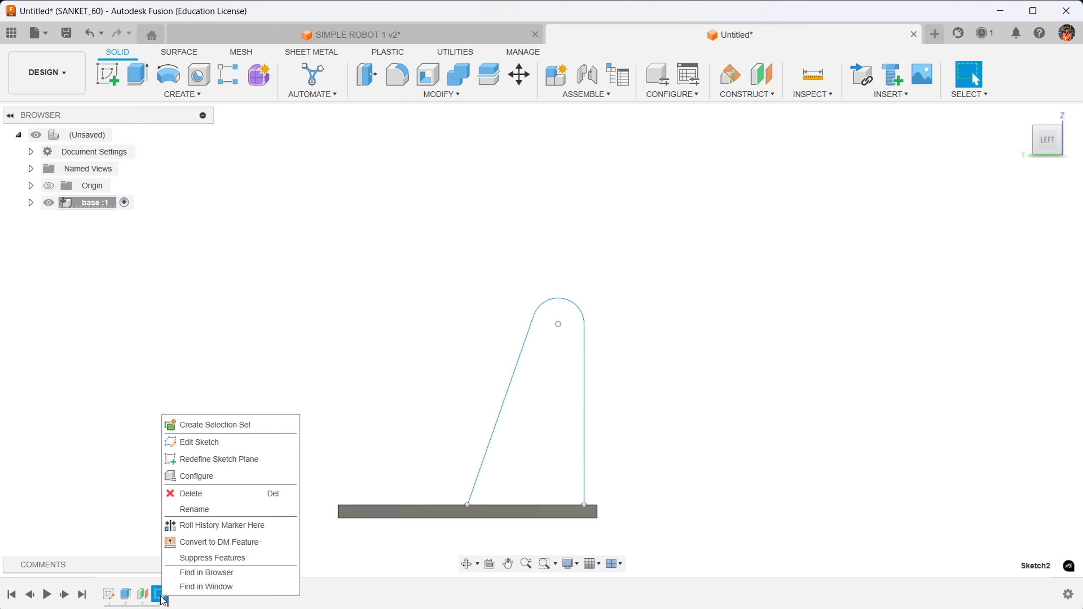
pyautogui.click(231, 444)
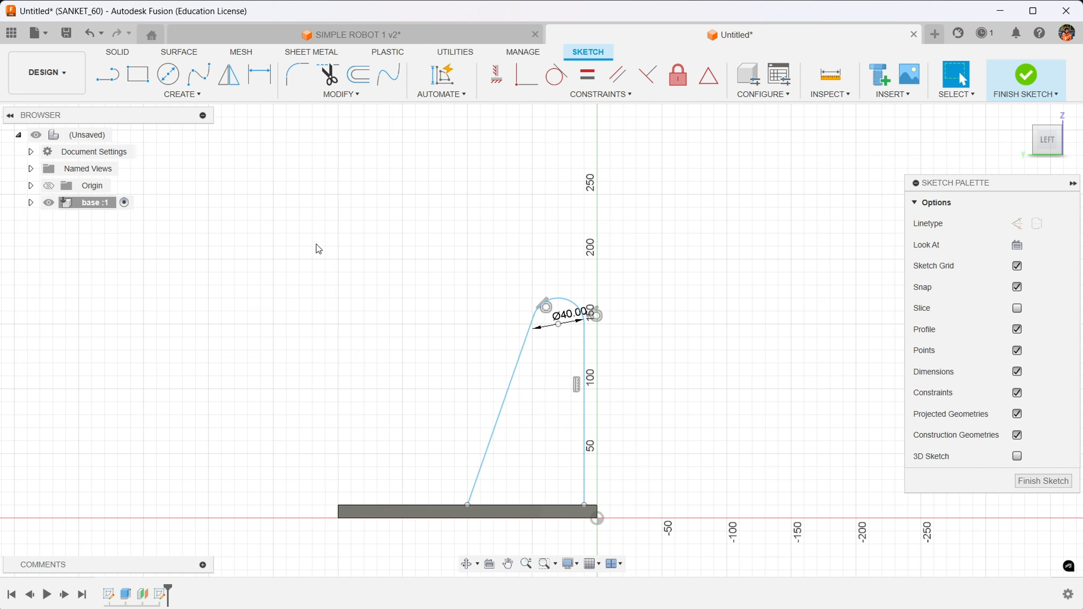
pyautogui.click(107, 74)
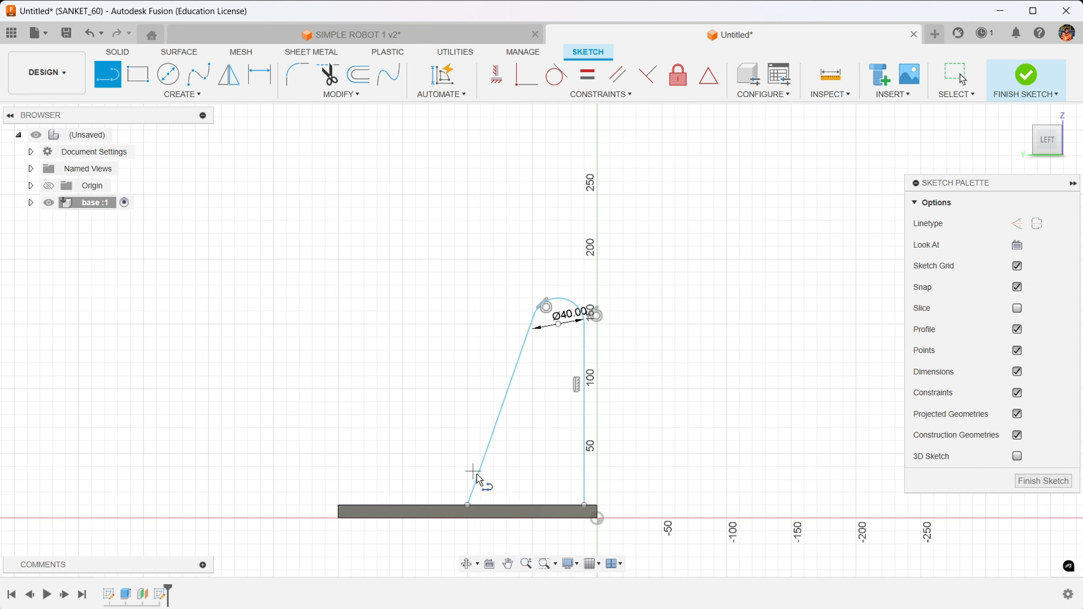
pyautogui.click(469, 506)
pyautogui.click(584, 506)
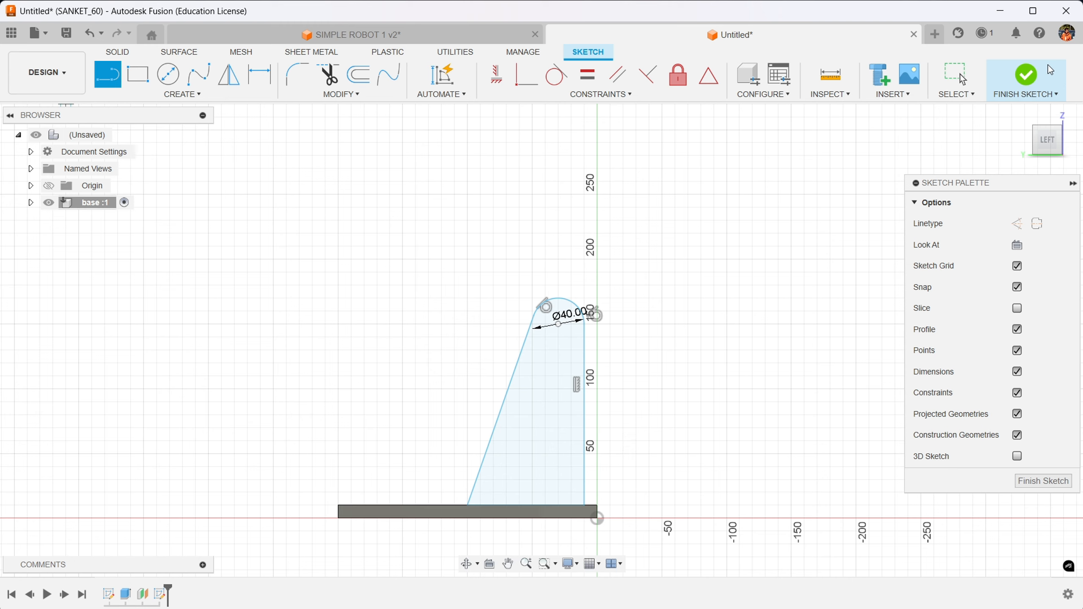
pyautogui.click(1036, 76)
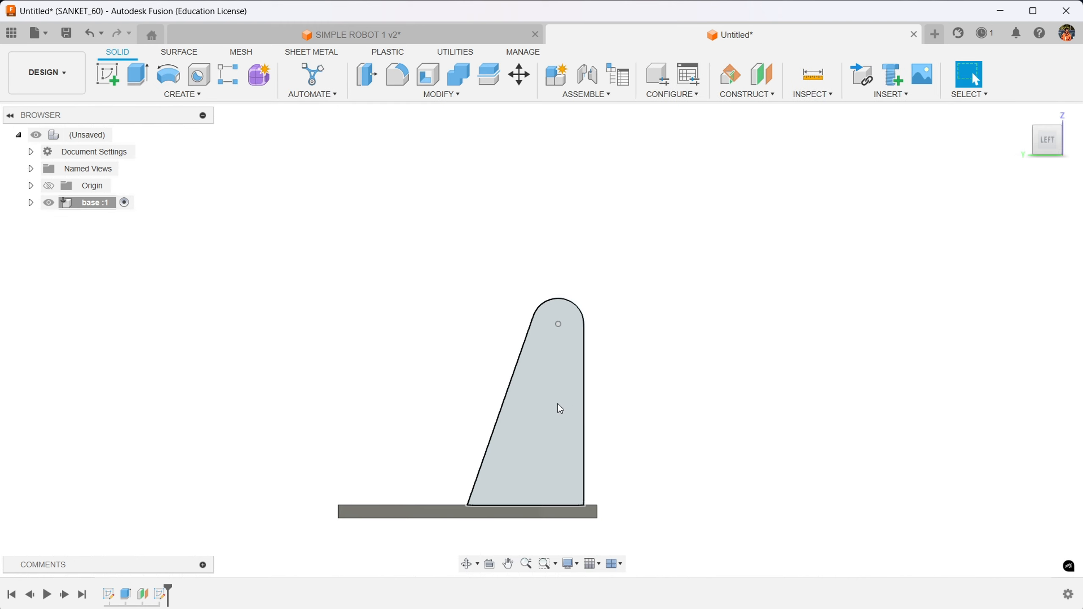
# - Extrude the support profile in two directions, 5 mm on each side, as a new body
pyautogui.press('e')
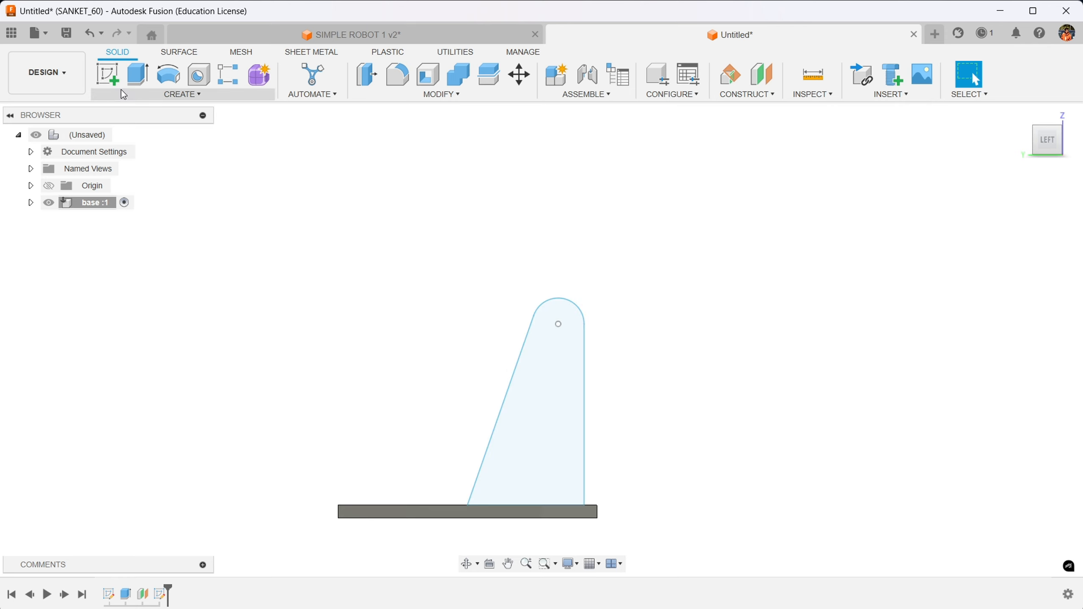
pyautogui.click(545, 448)
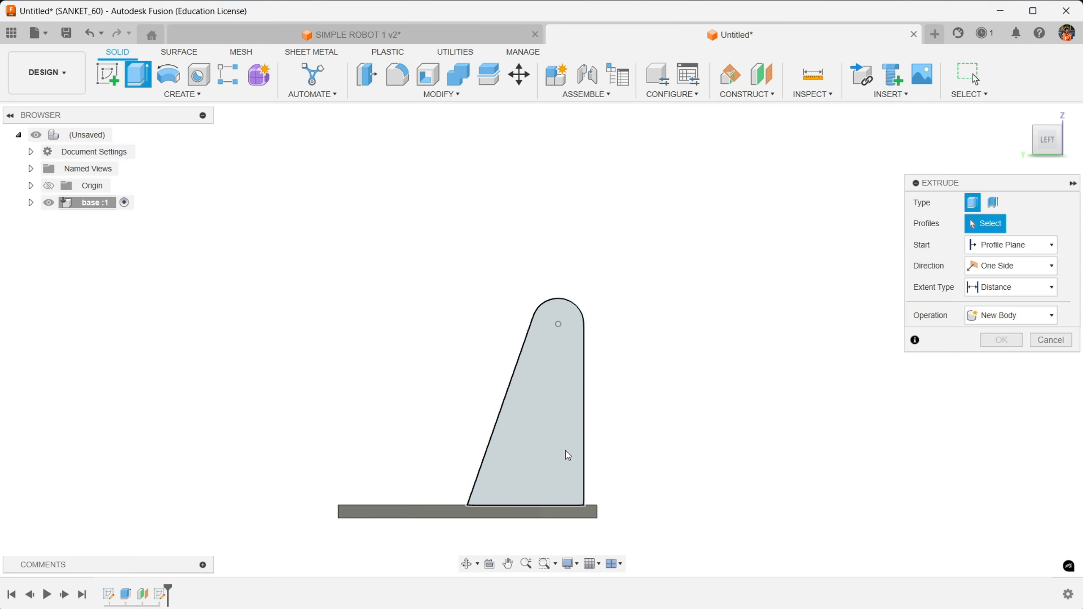
pyautogui.click(565, 446)
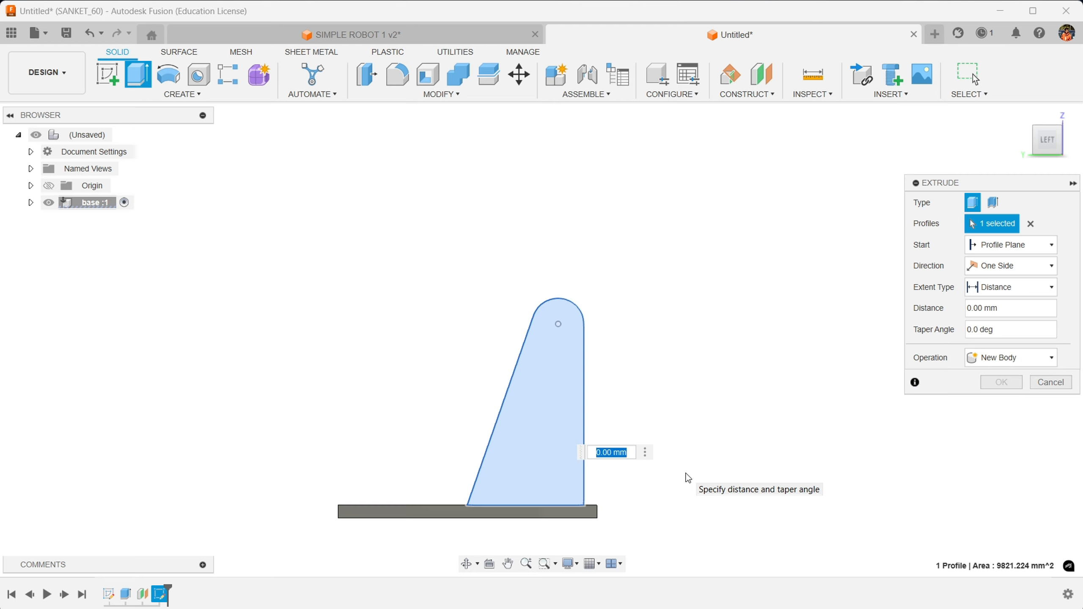
pyautogui.write('5')
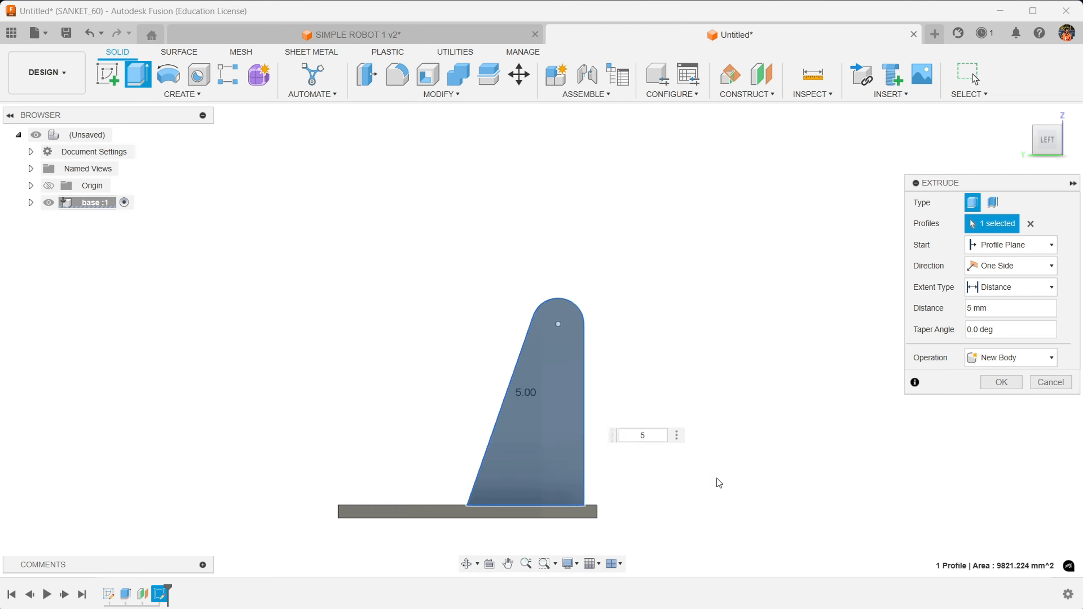
pyautogui.click(1012, 274)
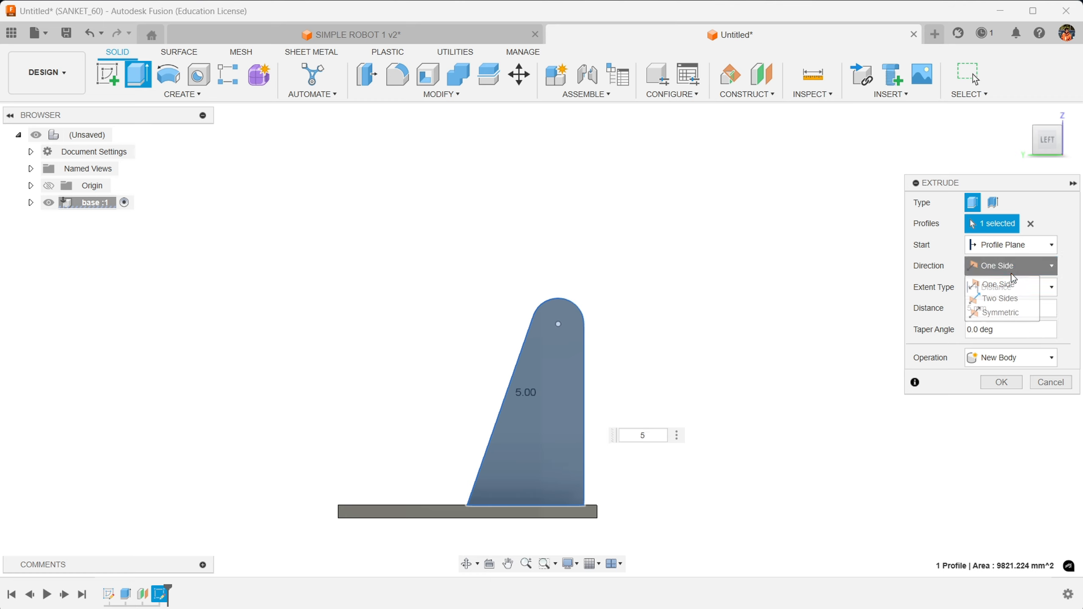
pyautogui.click(997, 299)
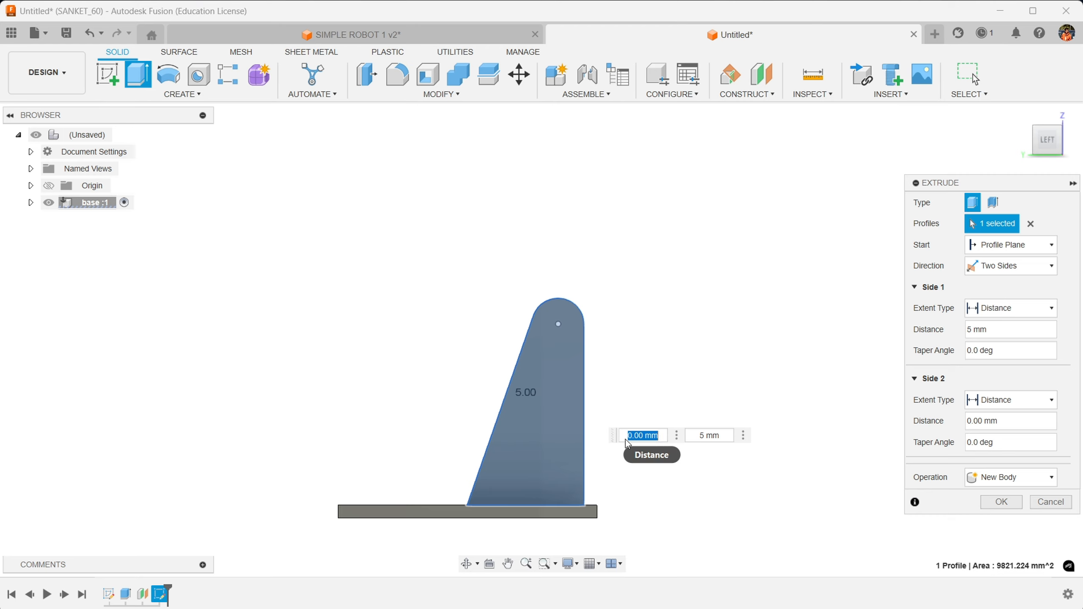
pyautogui.press('BackSpace')
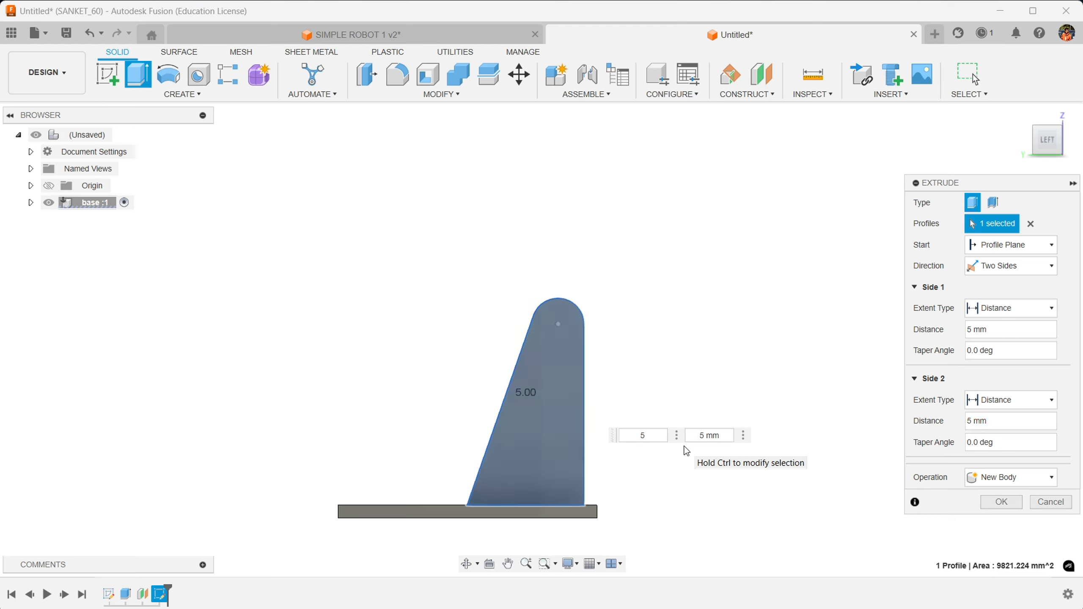
pyautogui.press('Return')
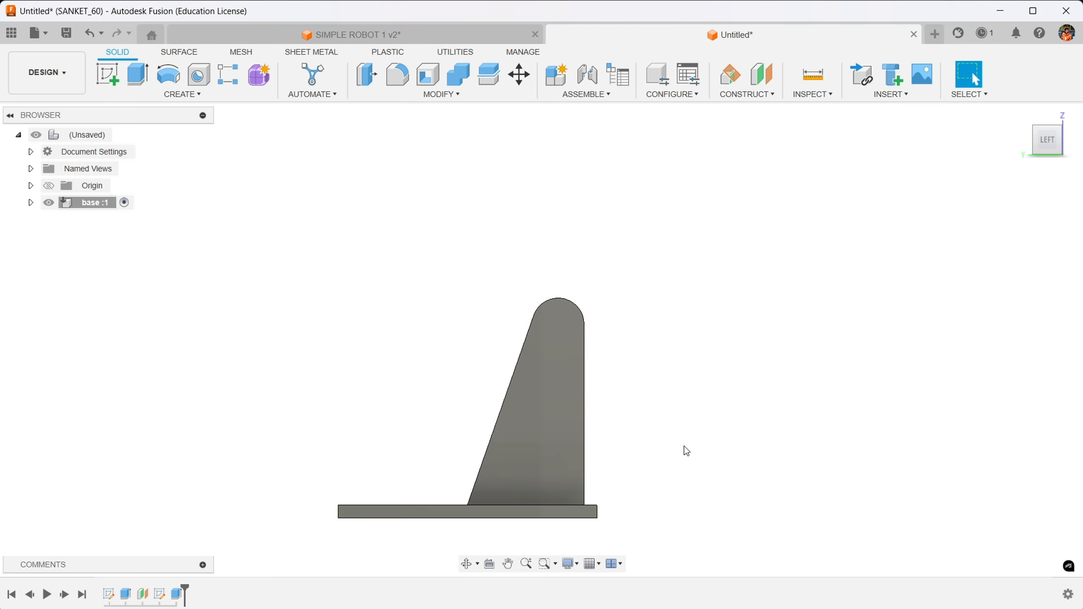
# - Look at the pins in the SIMPLE ROBOT 1 v2 design, and create an internal component named pin1 under base in the new design
pyautogui.moveTo(1048, 151)
pyautogui.mouseDown()
pyautogui.moveTo(1009, 155)
pyautogui.moveTo(1039, 153)
pyautogui.moveTo(1043, 168)
pyautogui.moveTo(1033, 162)
pyautogui.mouseUp()
pyautogui.keyDown('shift'); pyautogui.moveTo(588, 295); pyautogui.dragTo(671, 285, button='middle'); pyautogui.keyUp('shift')
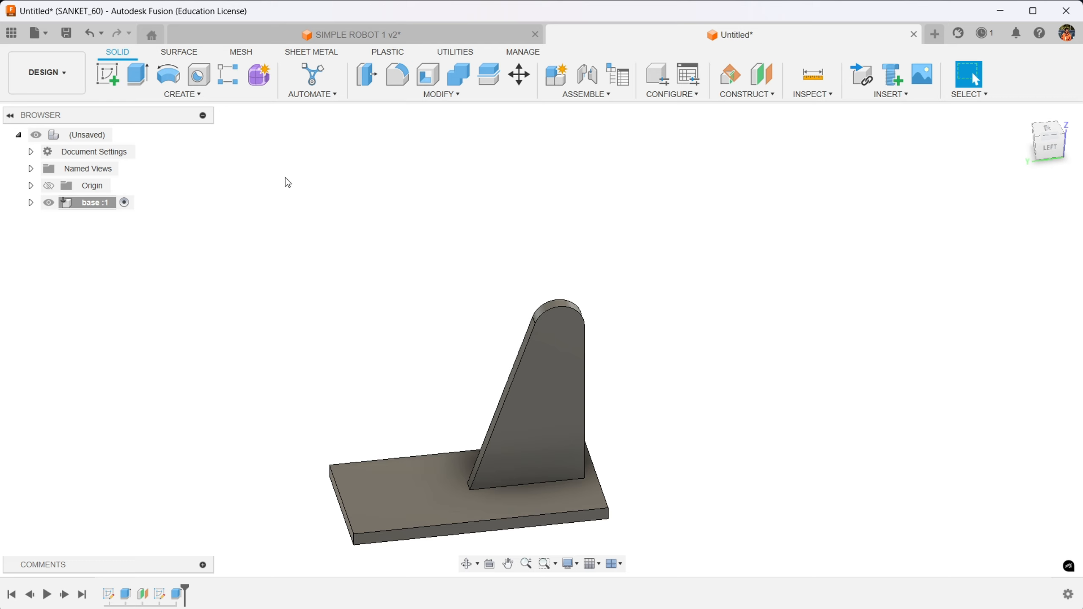
pyautogui.click(353, 28)
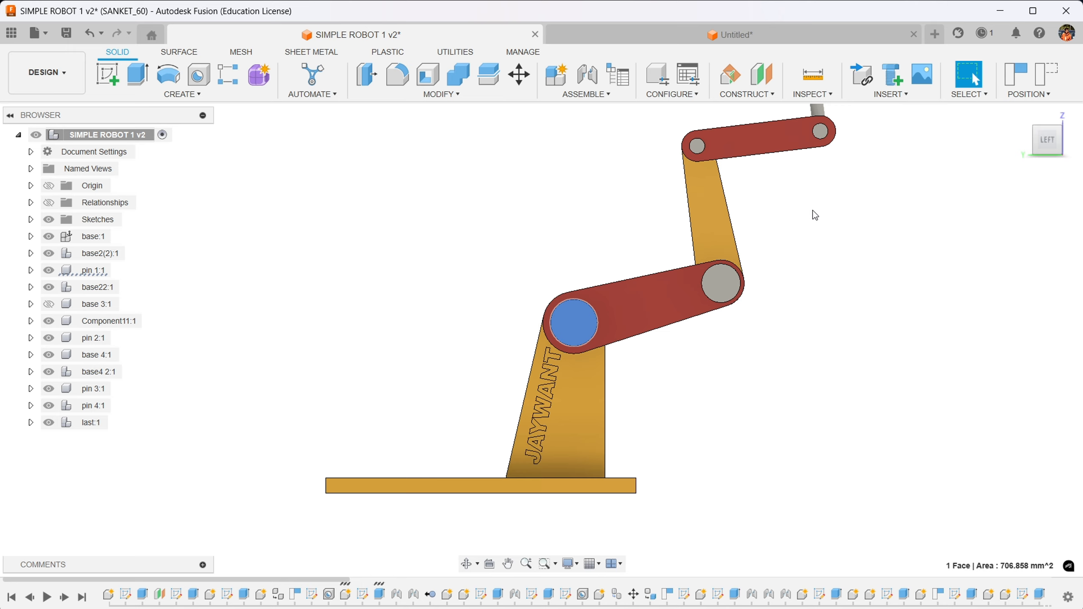
pyautogui.click(812, 34)
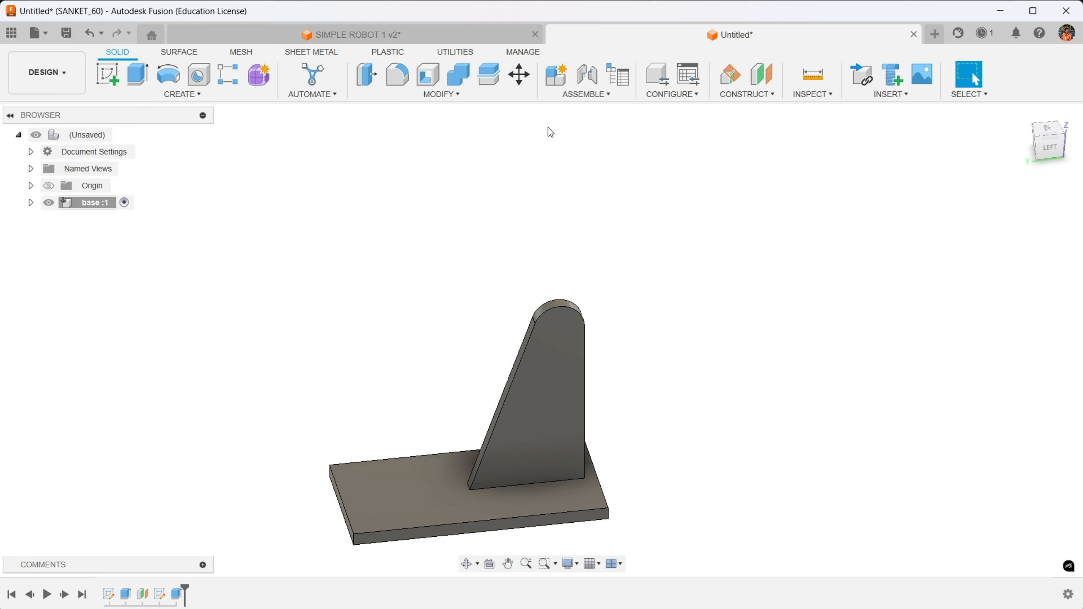
pyautogui.click(586, 94)
pyautogui.click(601, 116)
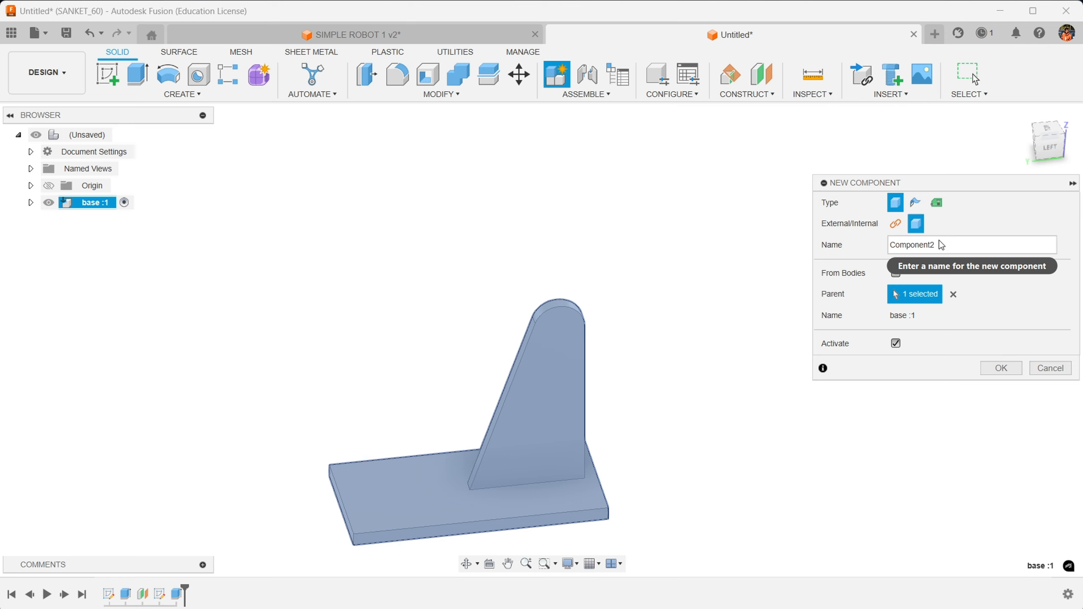
pyautogui.moveTo(939, 243); pyautogui.dragTo(836, 254)
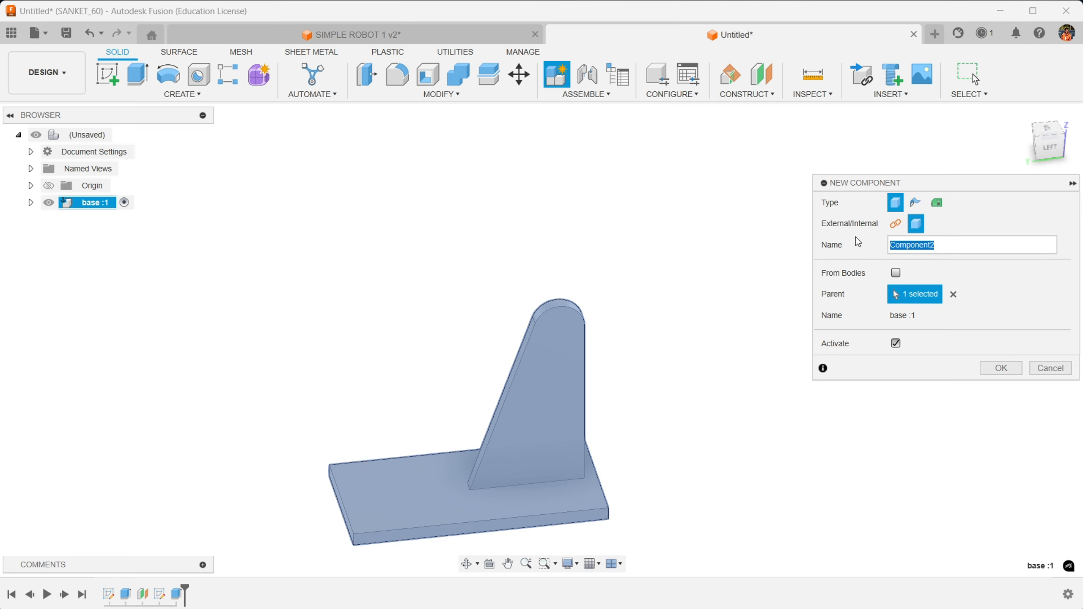
pyautogui.write('pin1')
pyautogui.press('Return')
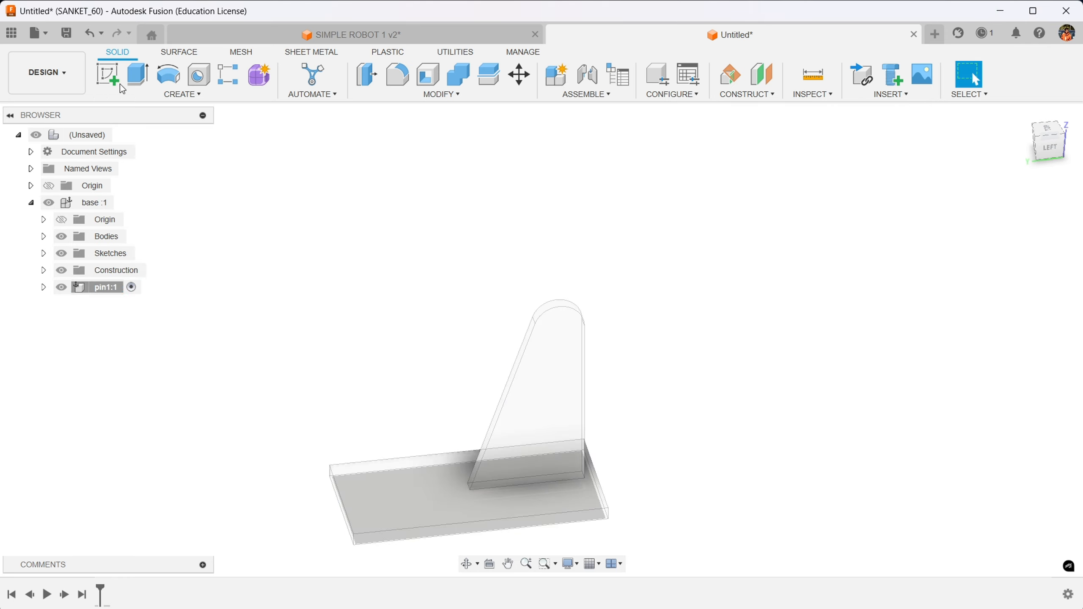
# - Sketch a 30 mm diameter circle on the vertical plane parallel to the support's face, clear of the base, and finish the sketch
pyautogui.click(107, 77)
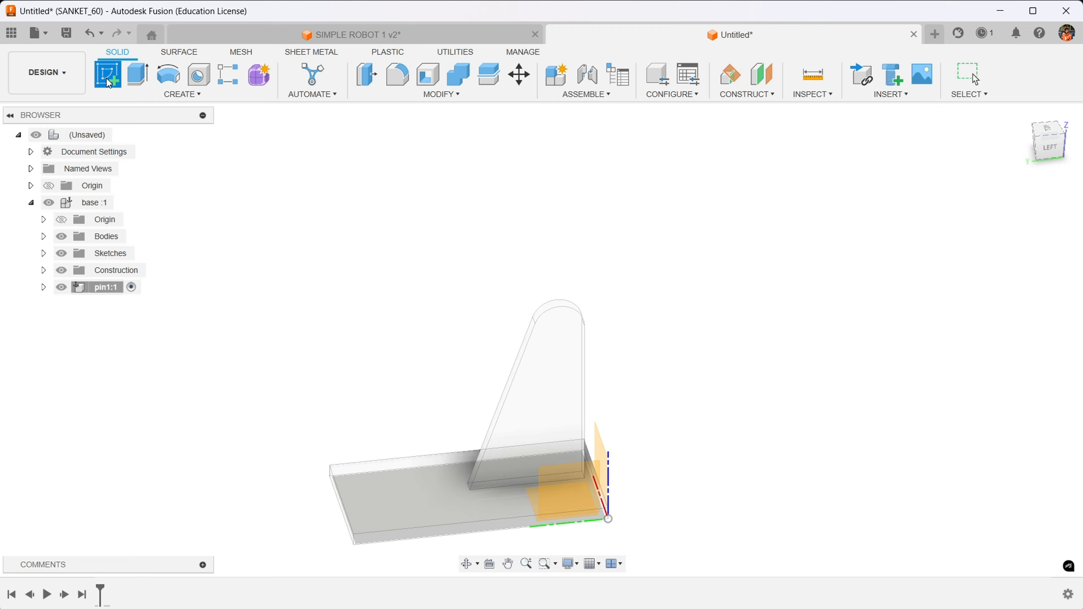
pyautogui.click(577, 489)
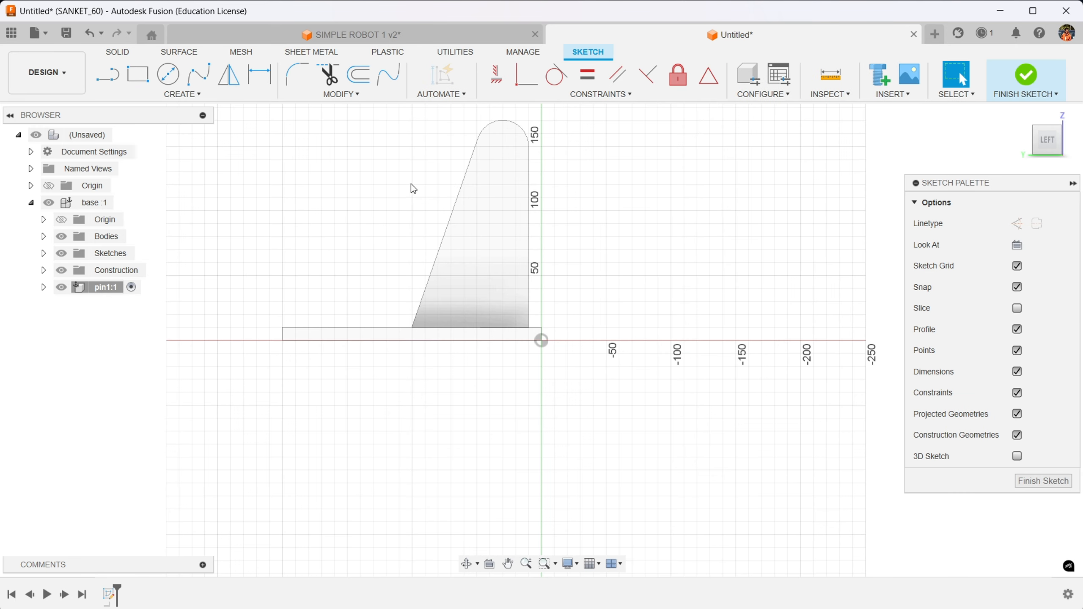
pyautogui.click(170, 77)
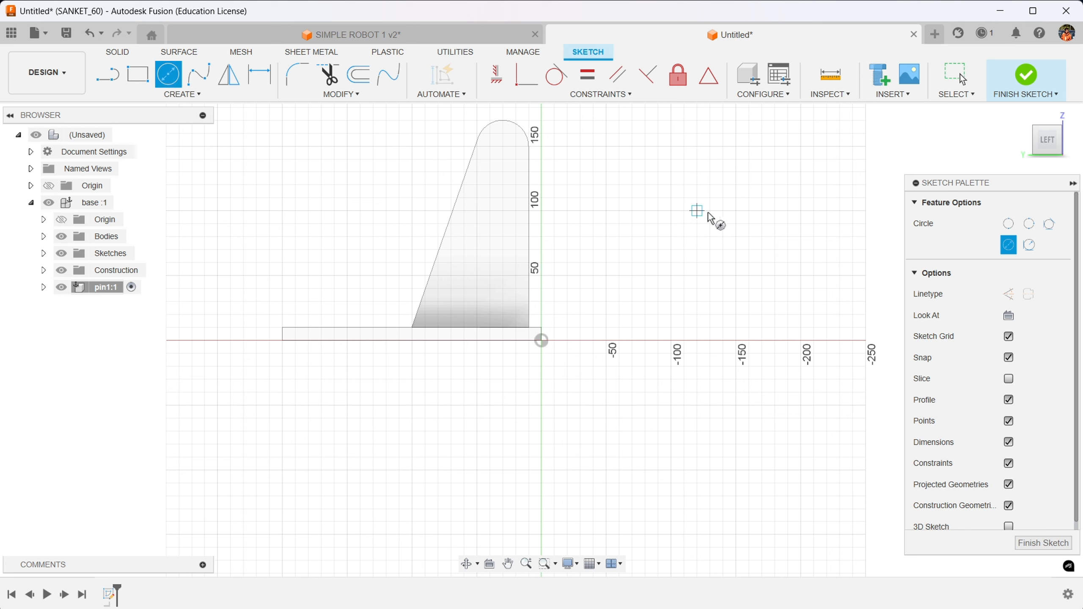
pyautogui.click(736, 211)
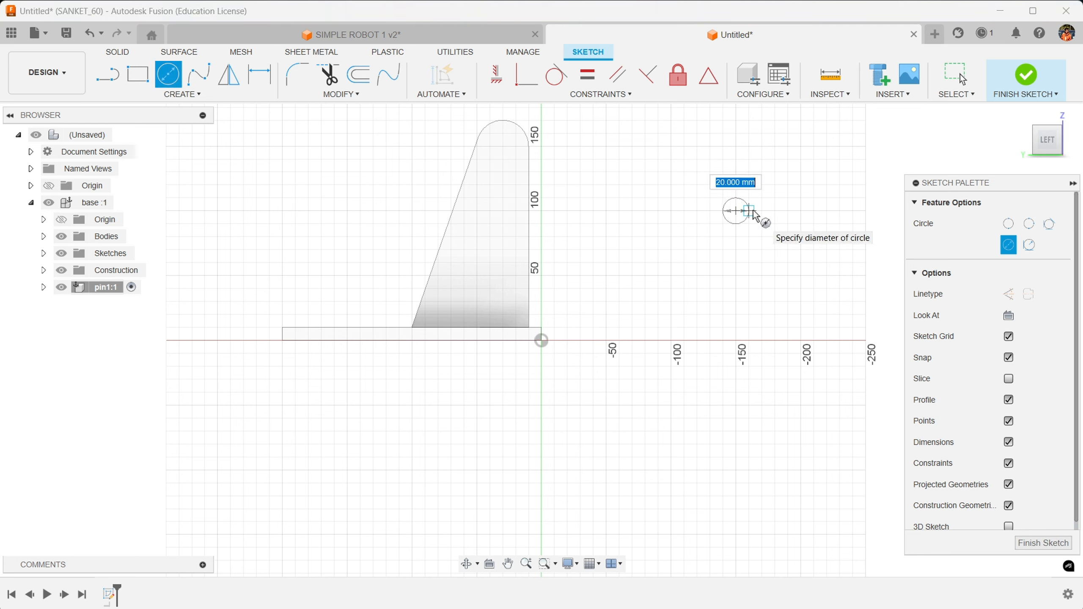
pyautogui.write('30')
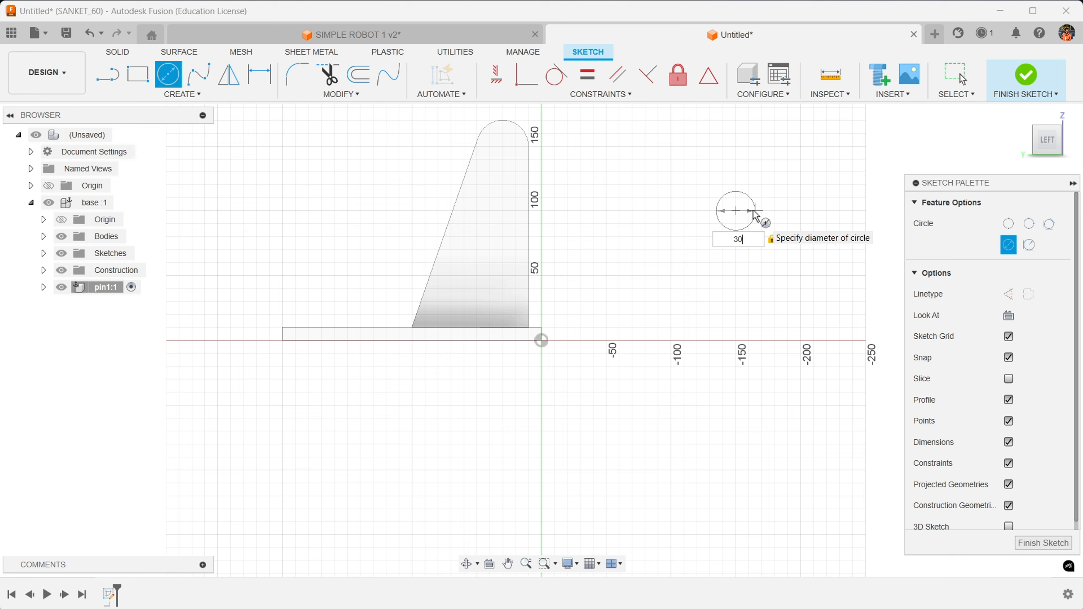
pyautogui.press('Return')
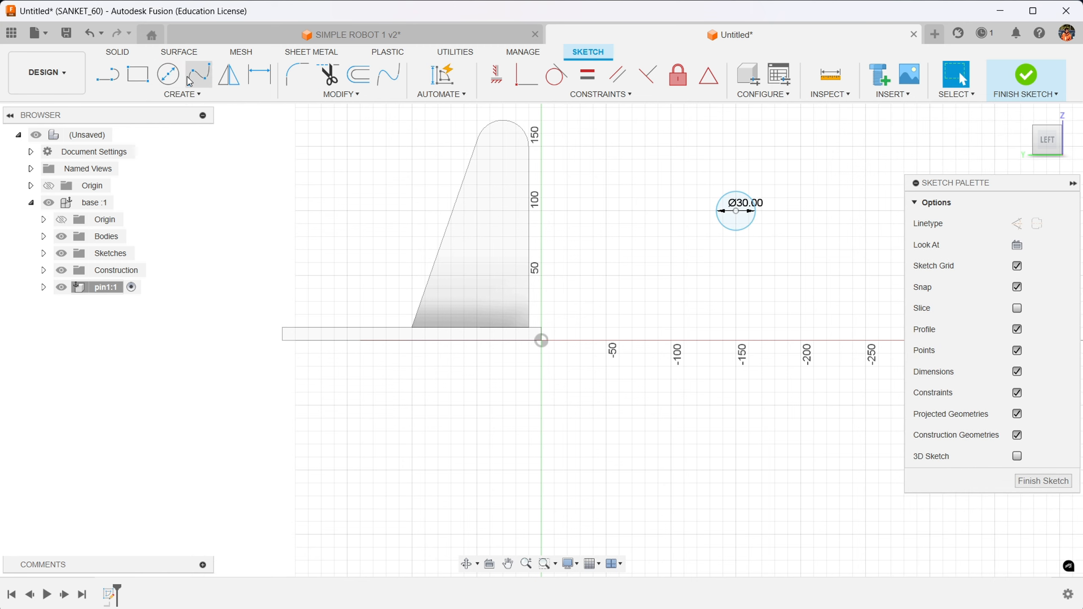
pyautogui.click(1028, 77)
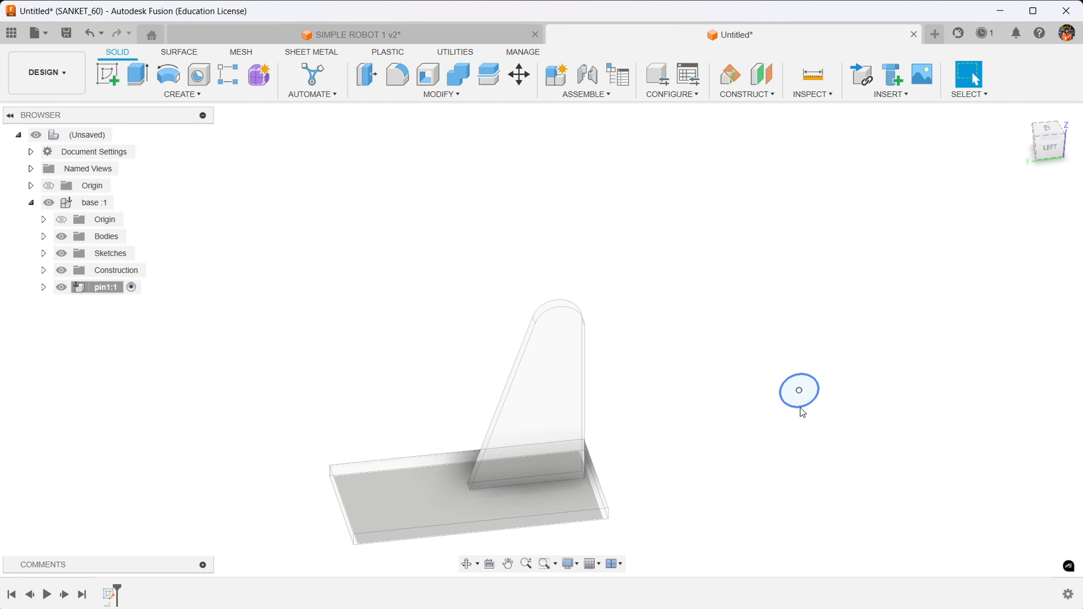
# - Extrude the 30 mm circle 50 mm to one side as a new body
pyautogui.click(137, 75)
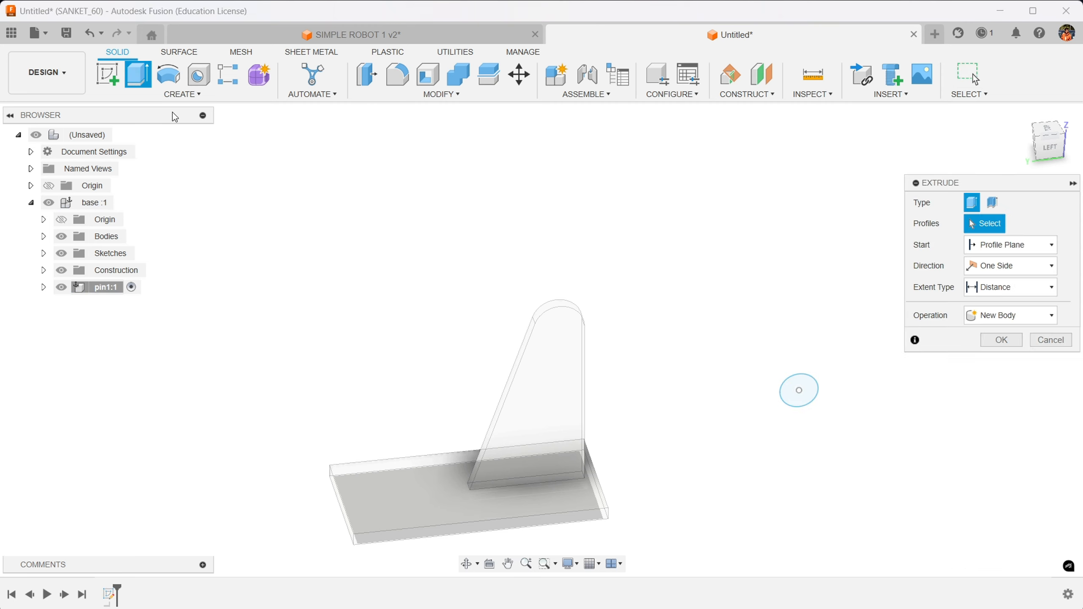
pyautogui.click(798, 388)
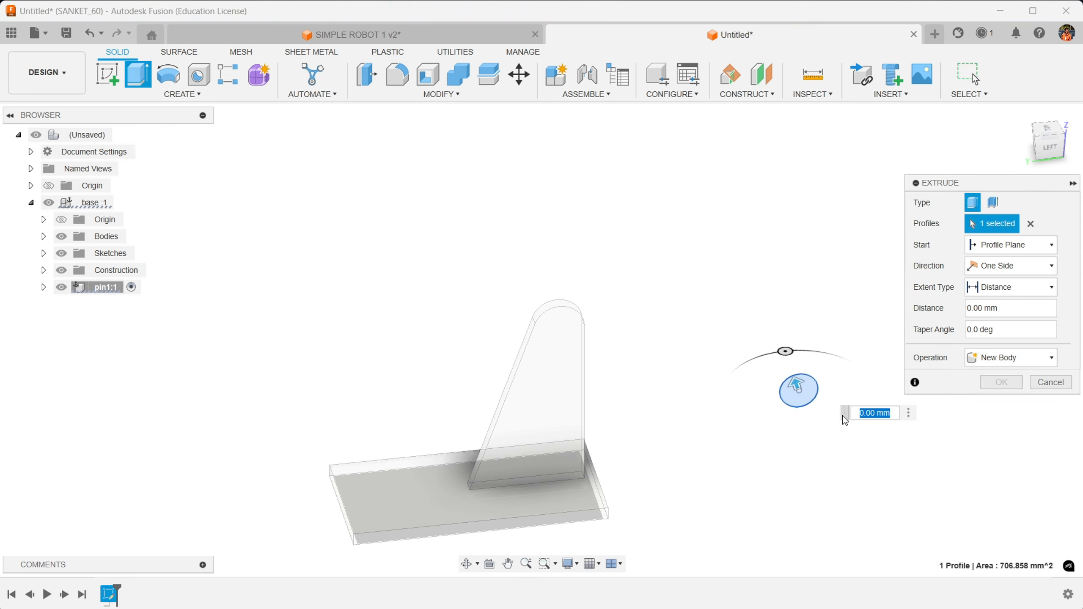
pyautogui.write('50')
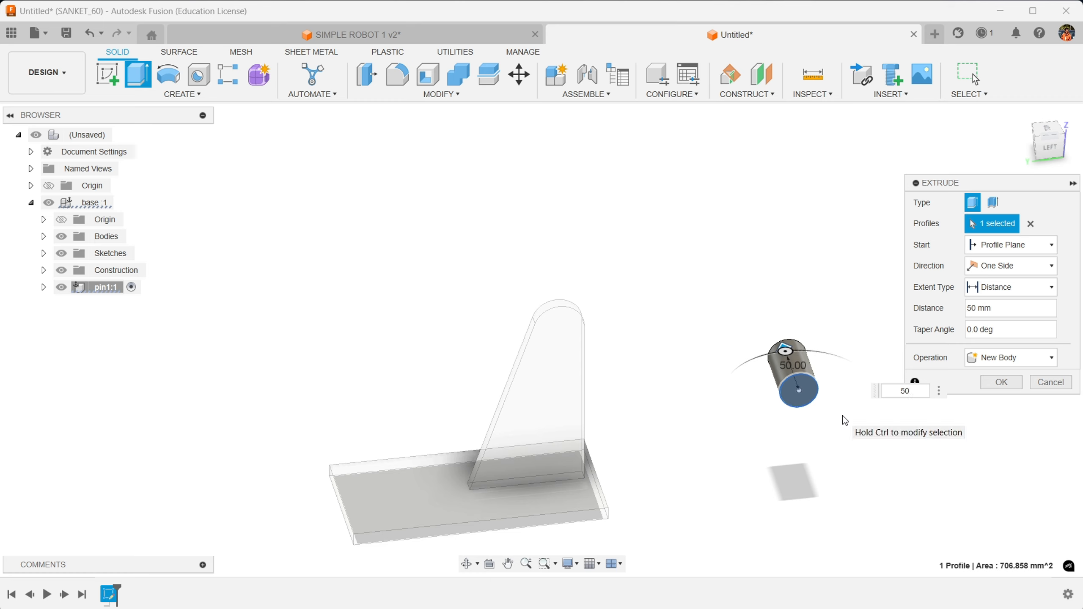
pyautogui.press('Return')
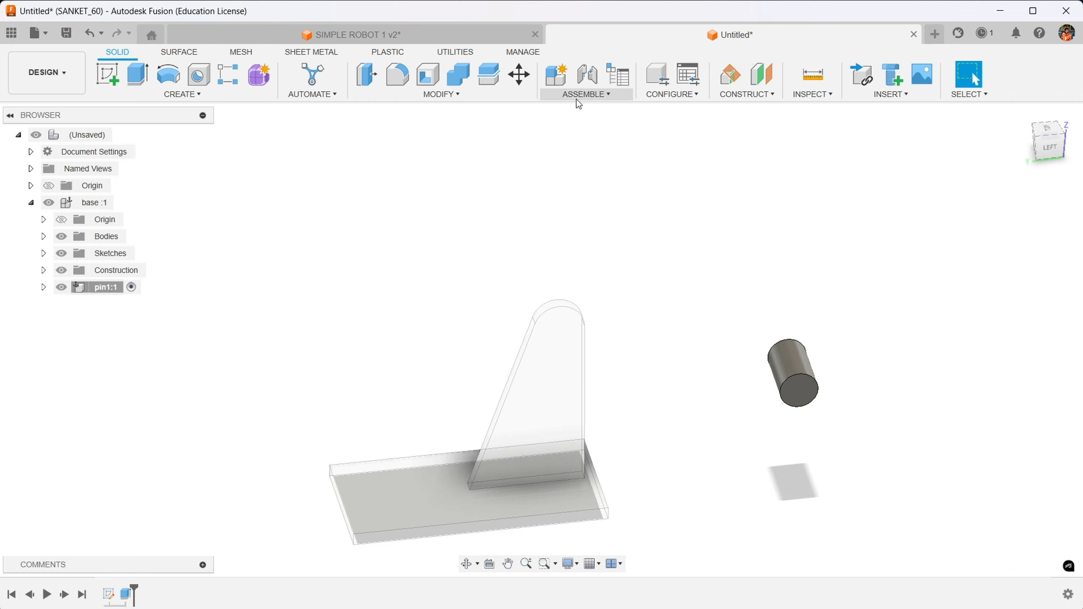
# - Create a top-level component named pin 2 and sketch a 20 mm diameter circle below the first pin on the same vertical plane
pyautogui.click(598, 90)
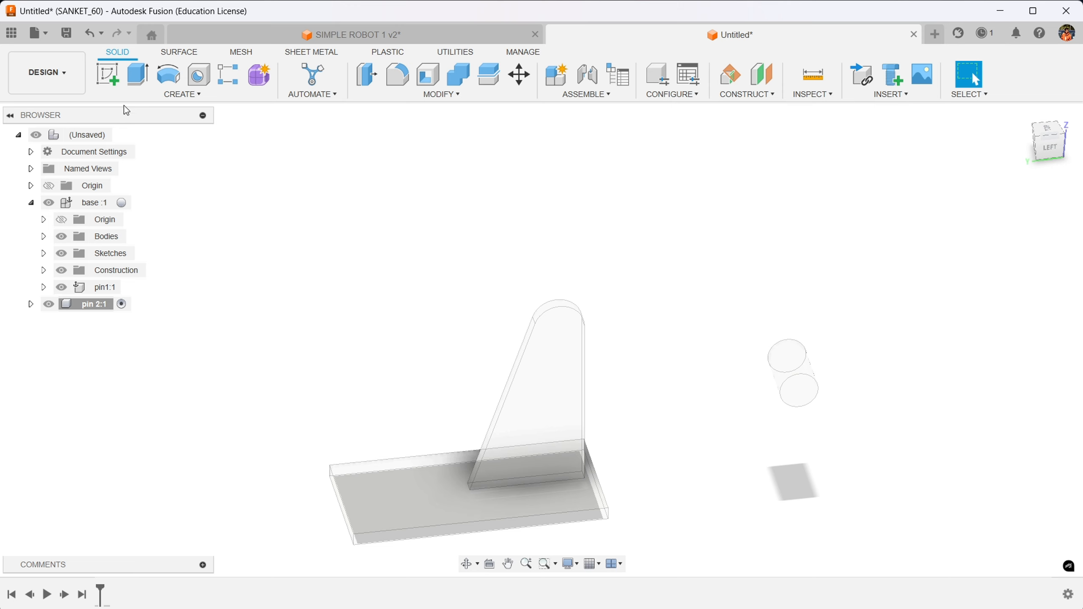
pyautogui.click(141, 77)
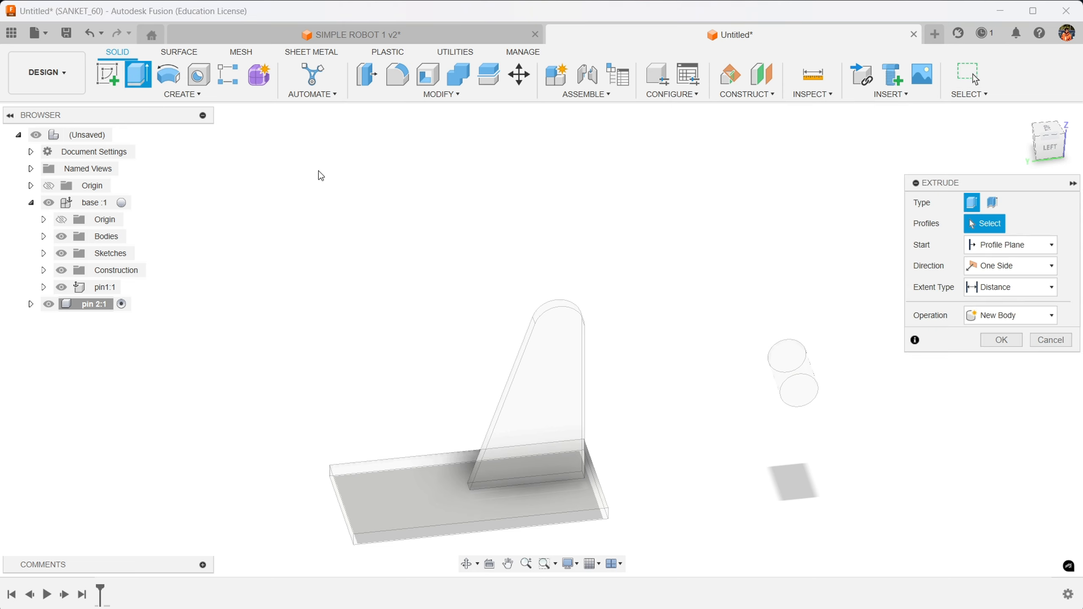
pyautogui.click(106, 75)
pyautogui.click(579, 481)
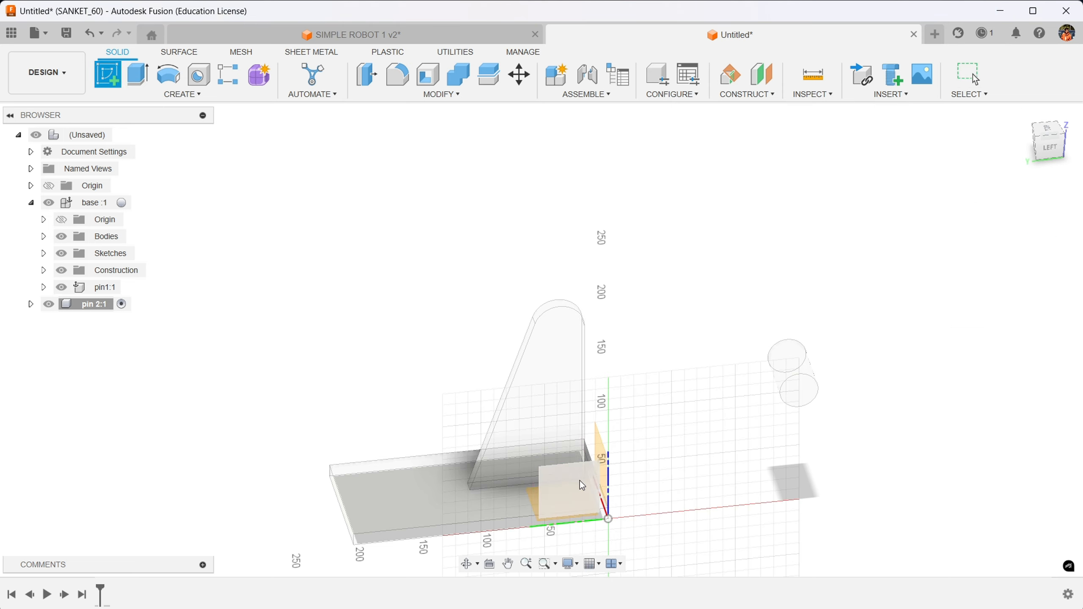
pyautogui.click(168, 73)
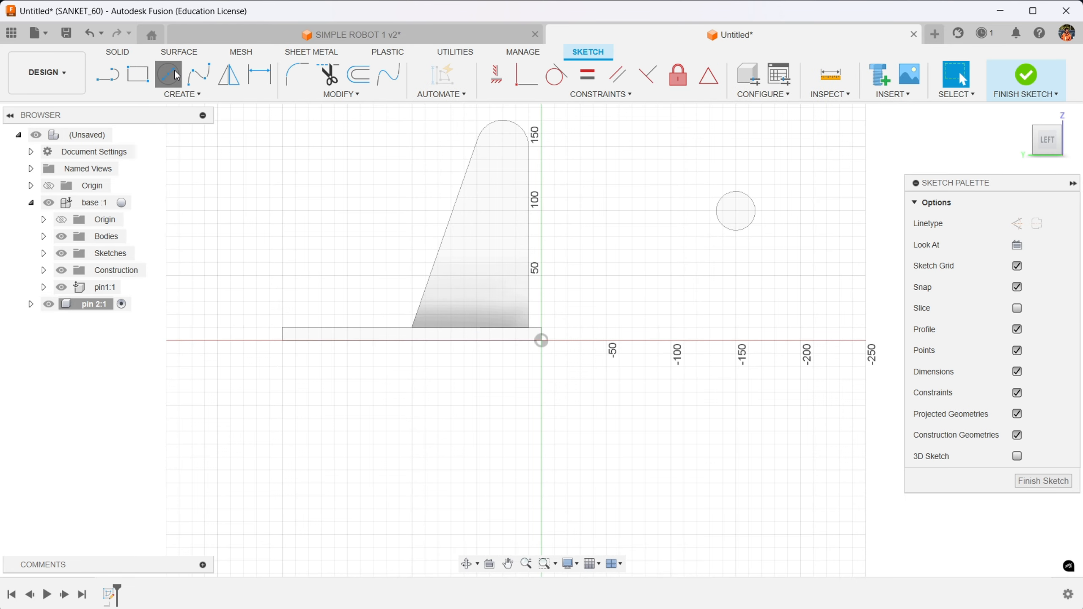
pyautogui.click(698, 289)
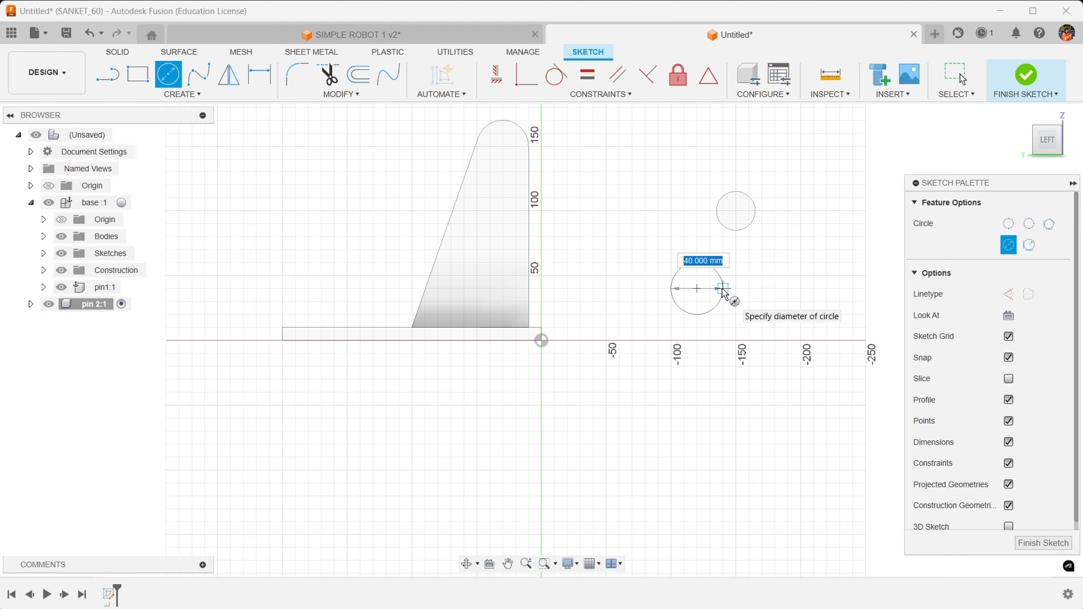
pyautogui.write('20')
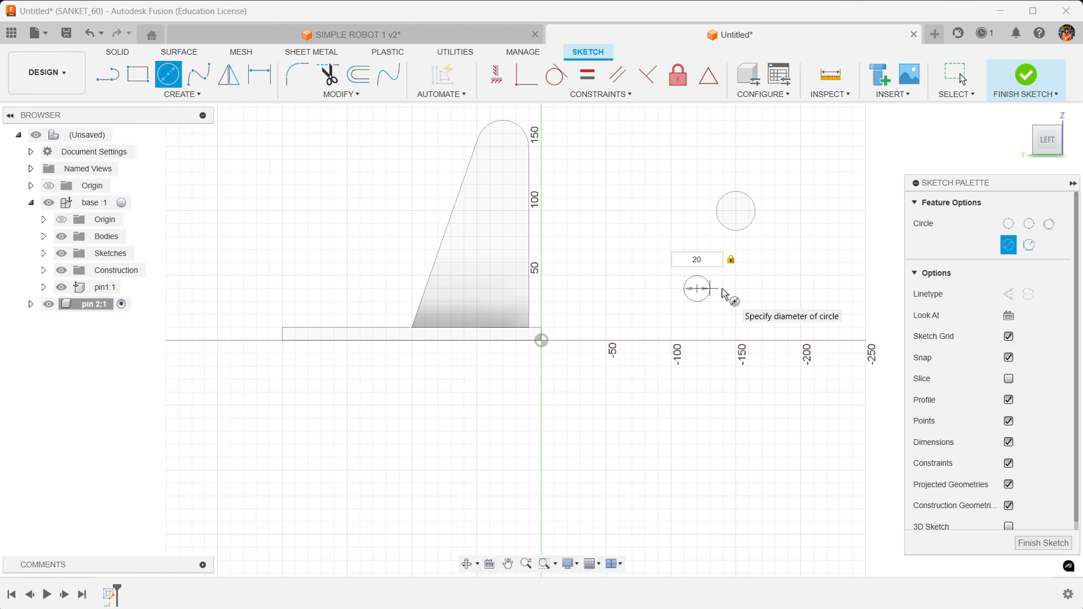
pyautogui.press('Return')
pyautogui.press('Escape')
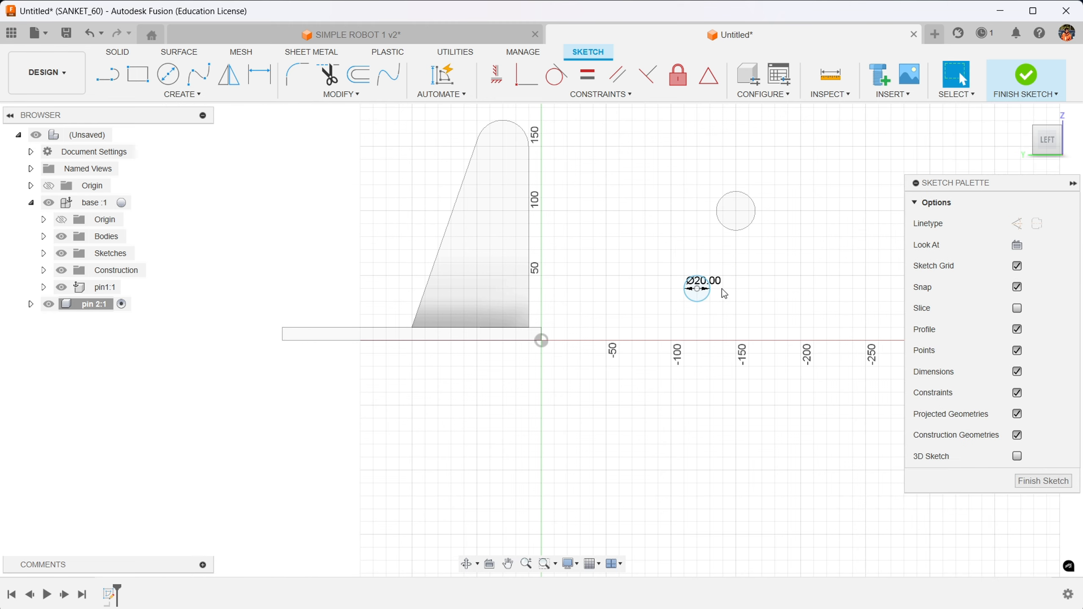
pyautogui.click(1038, 75)
# - Extrude the 20 mm circle 50 mm to one side as a new body
pyautogui.click(137, 74)
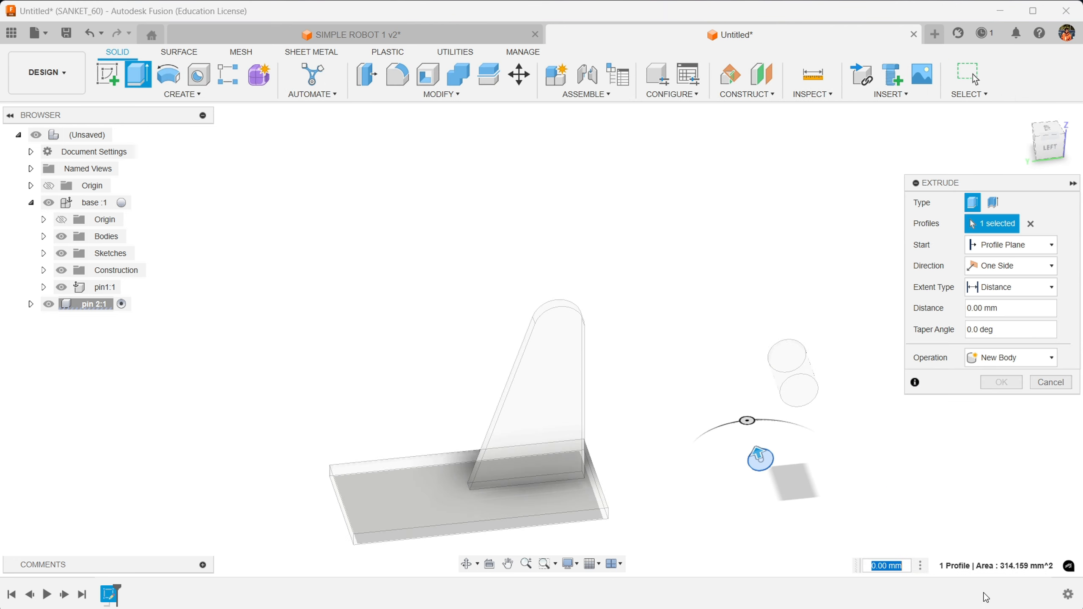
pyautogui.write('50')
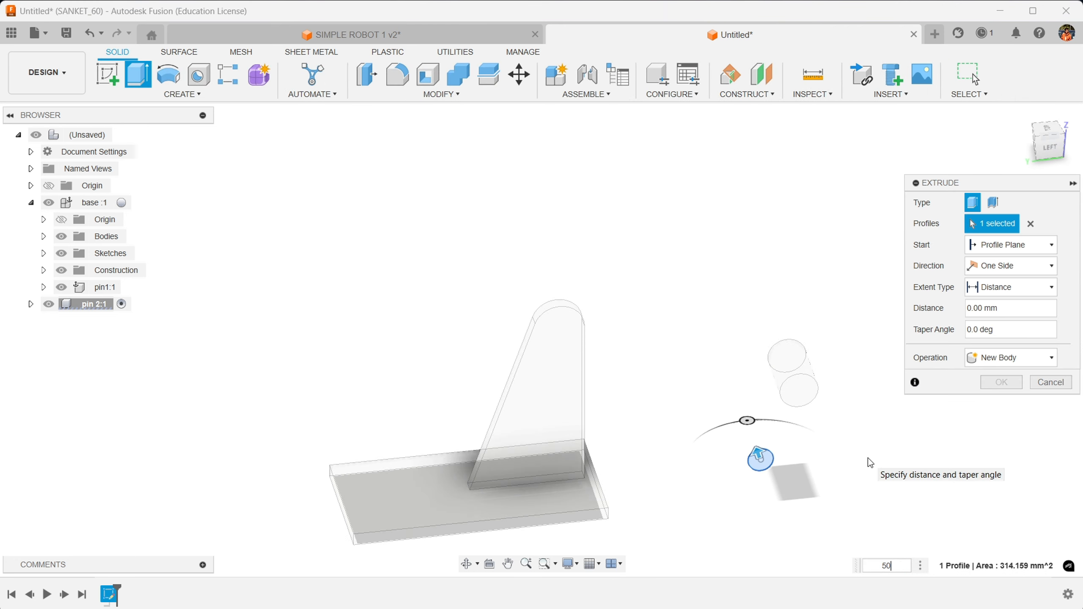
pyautogui.press('Return')
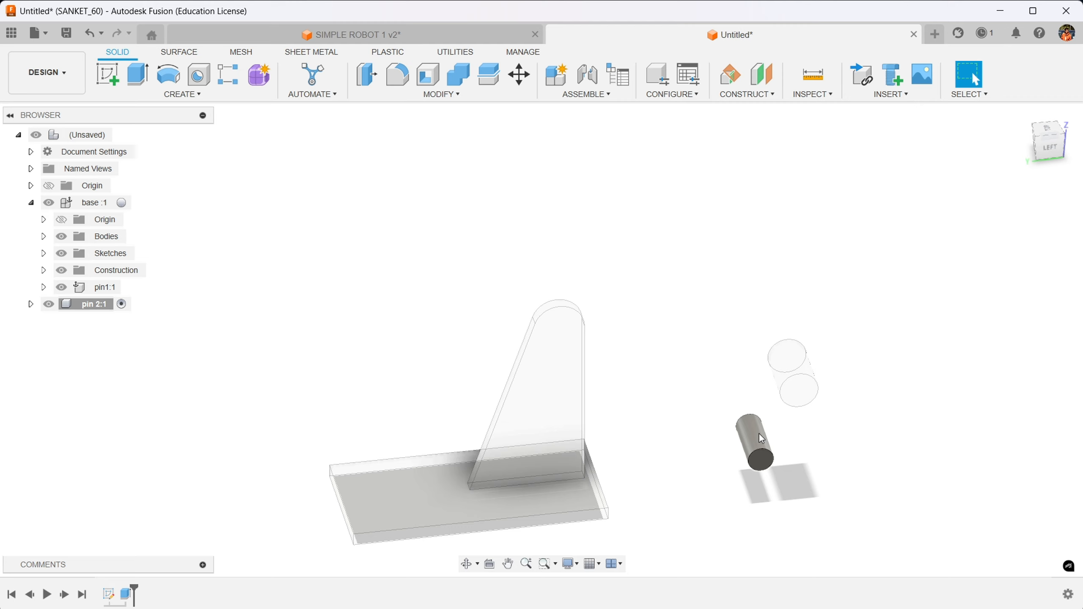
# - Copy the pin 2 component
pyautogui.click(81, 306)
pyautogui.rightClick(79, 305)
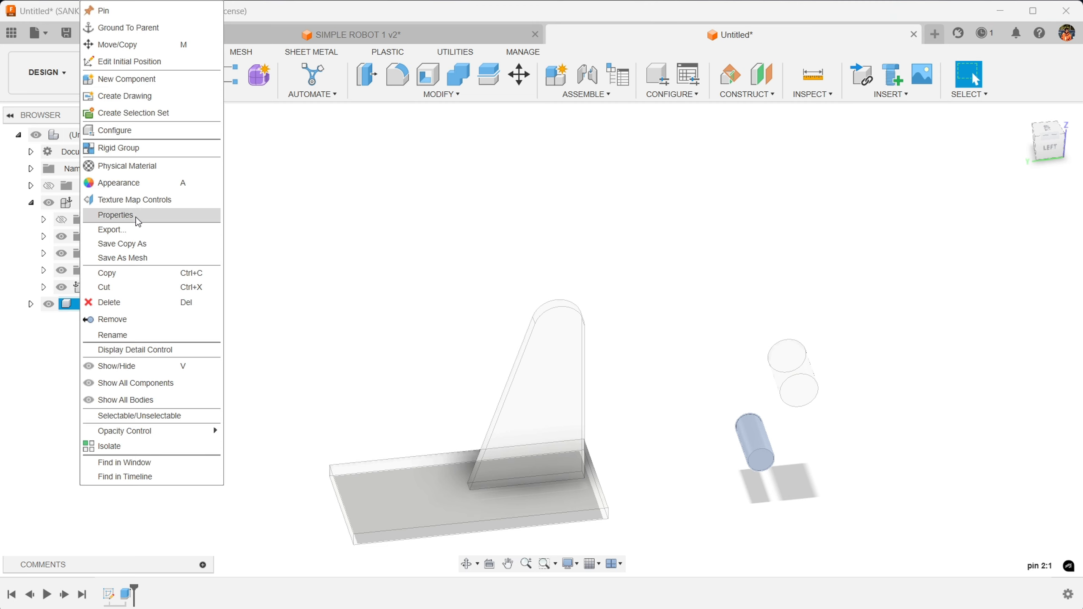
pyautogui.click(130, 281)
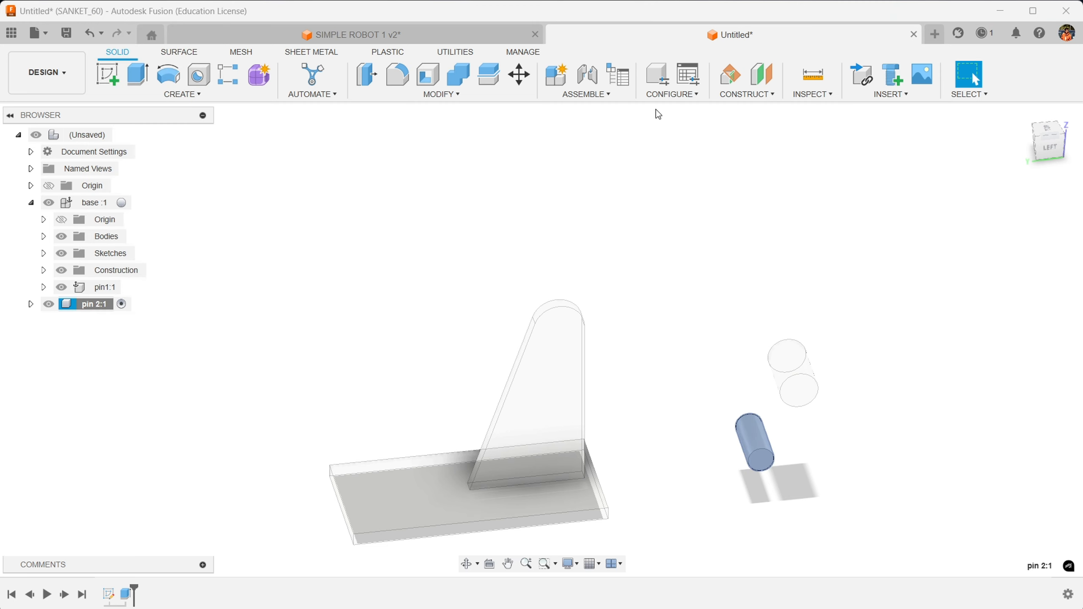
pyautogui.click(589, 95)
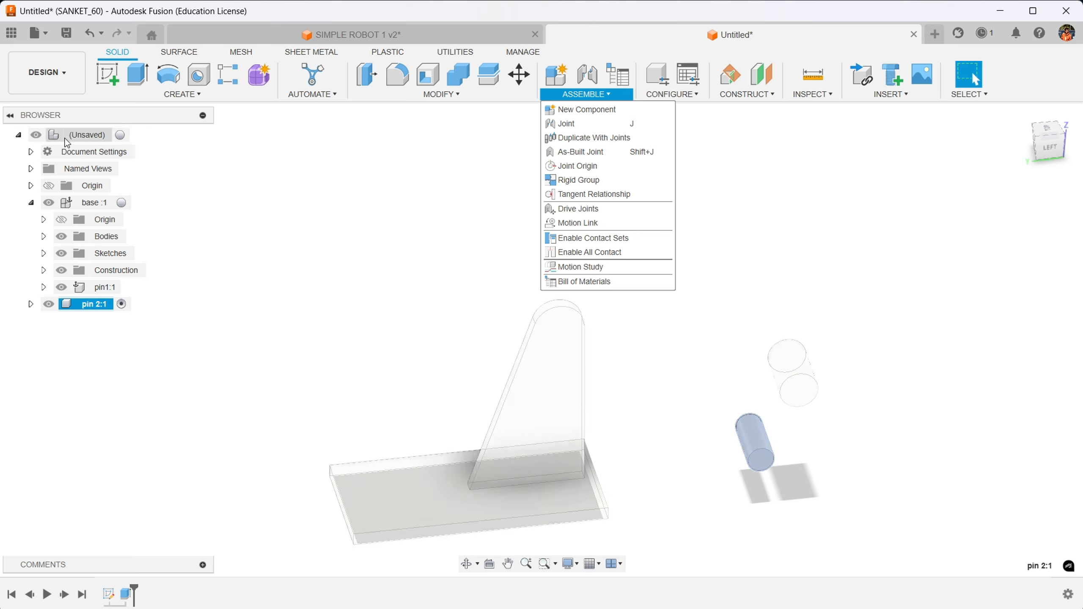
pyautogui.click(213, 199)
pyautogui.click(215, 204)
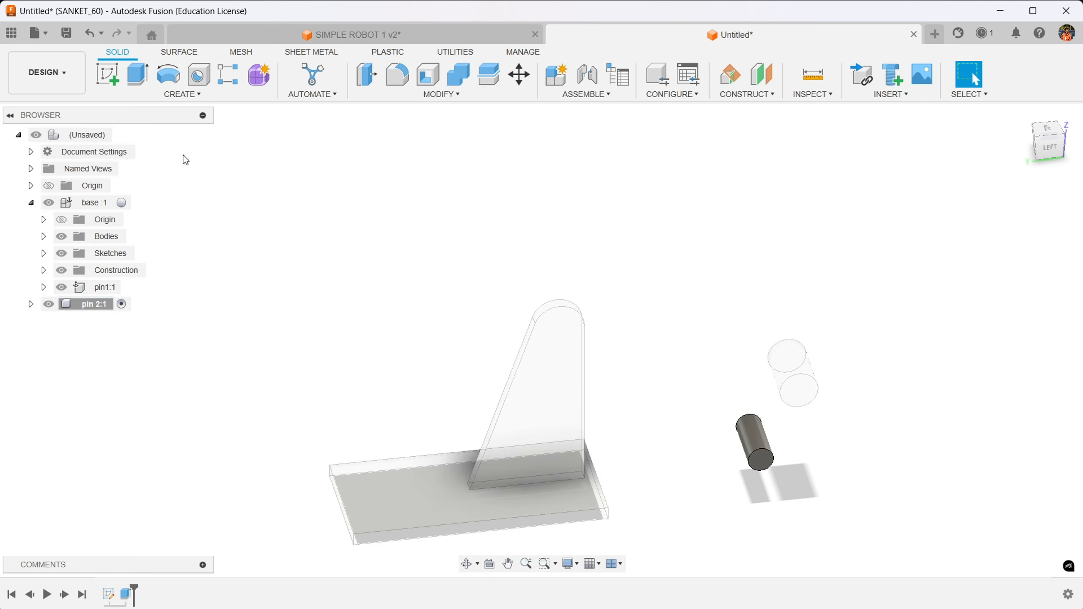
# - Activate the top-level design and create an internal component named pin3 under it
pyautogui.click(94, 135)
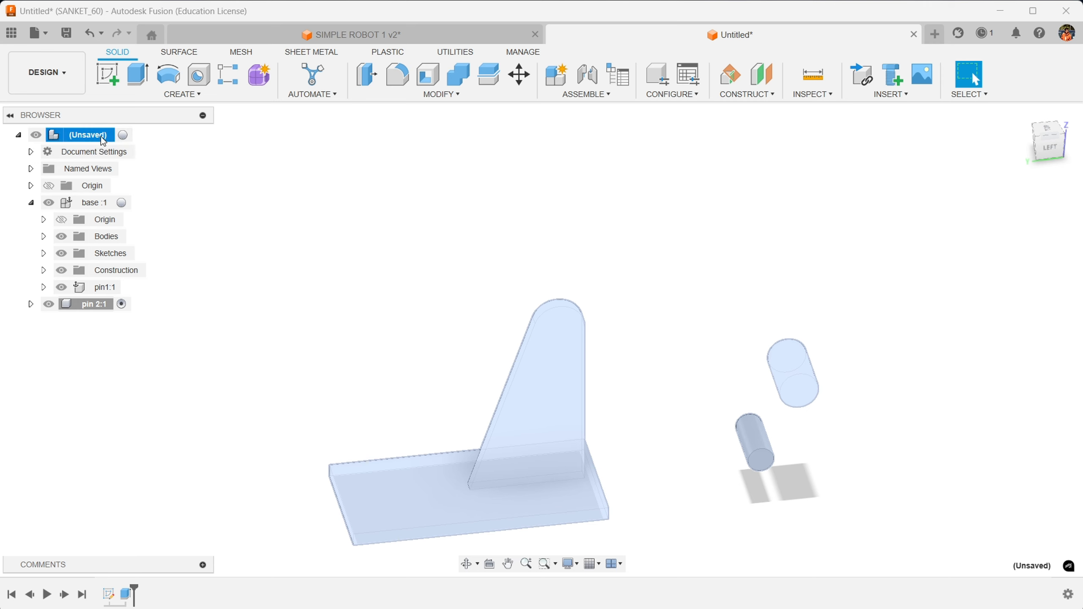
pyautogui.click(123, 136)
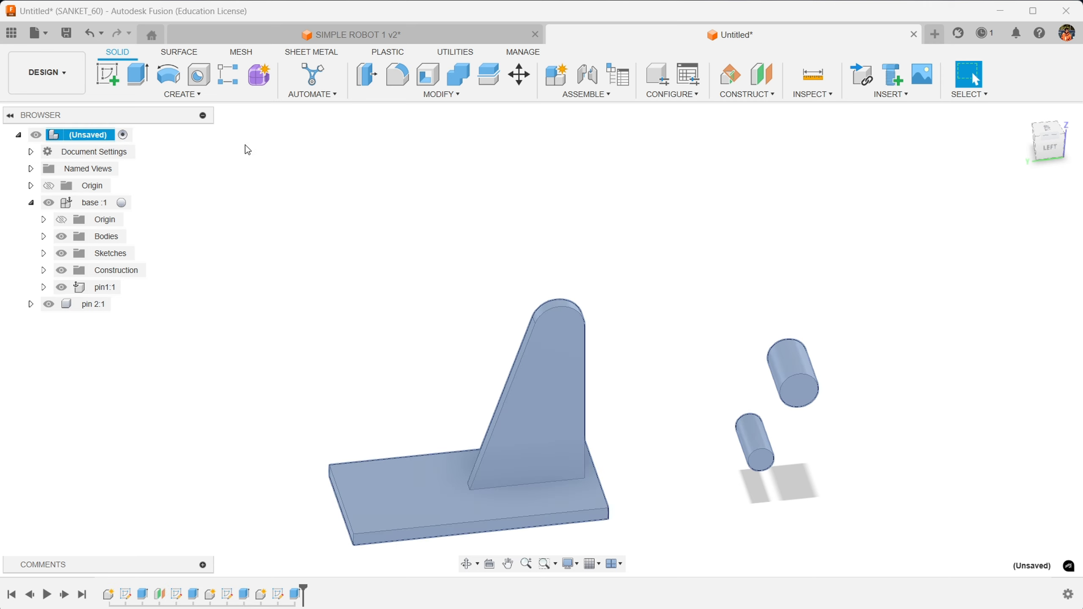
pyautogui.click(358, 171)
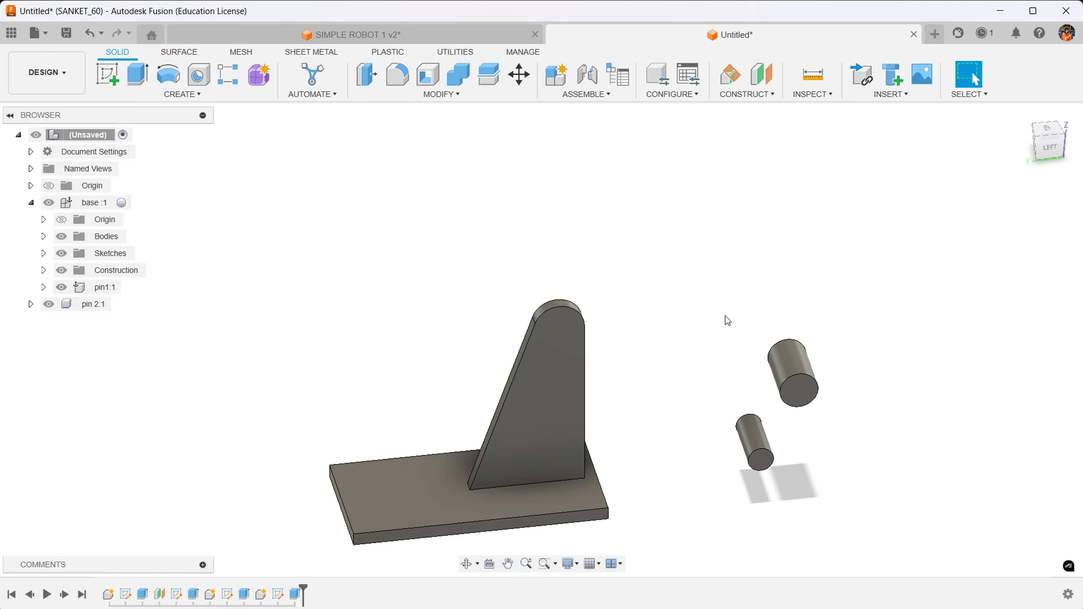
pyautogui.click(600, 102)
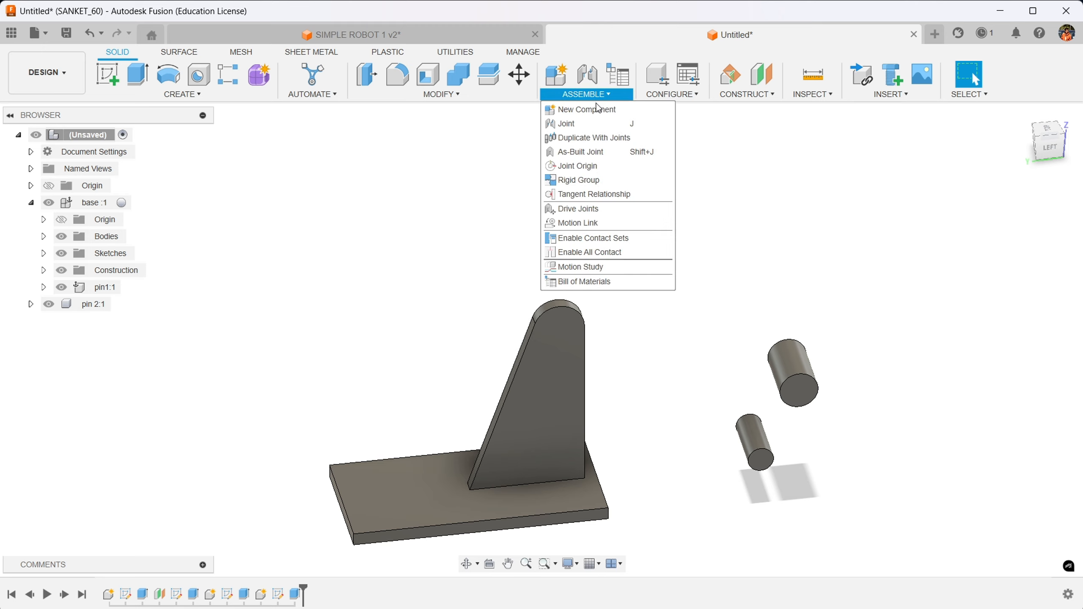
pyautogui.click(595, 111)
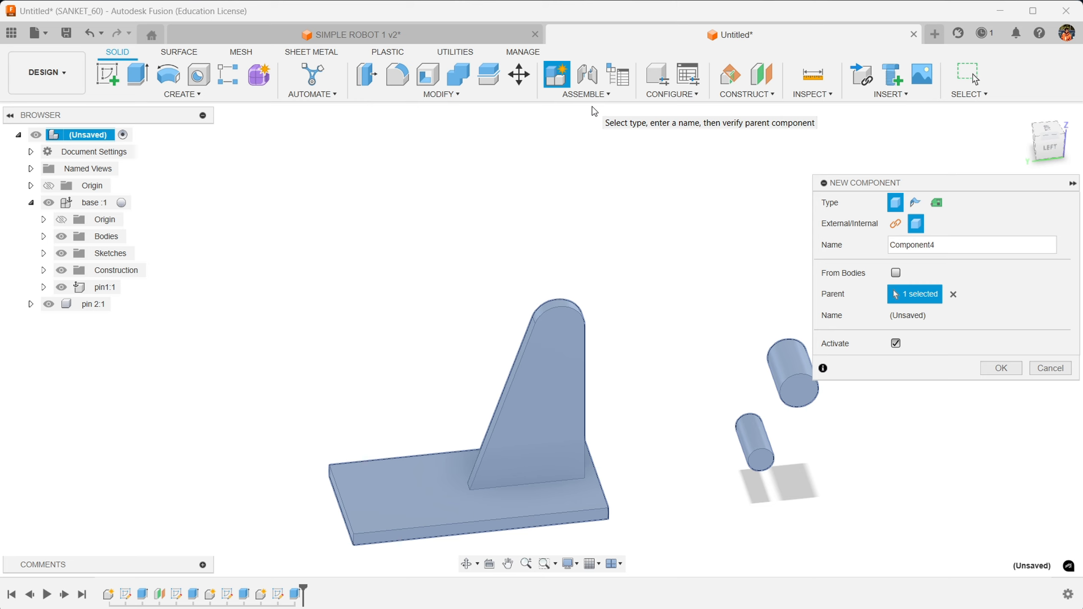
pyautogui.moveTo(940, 245); pyautogui.dragTo(873, 244)
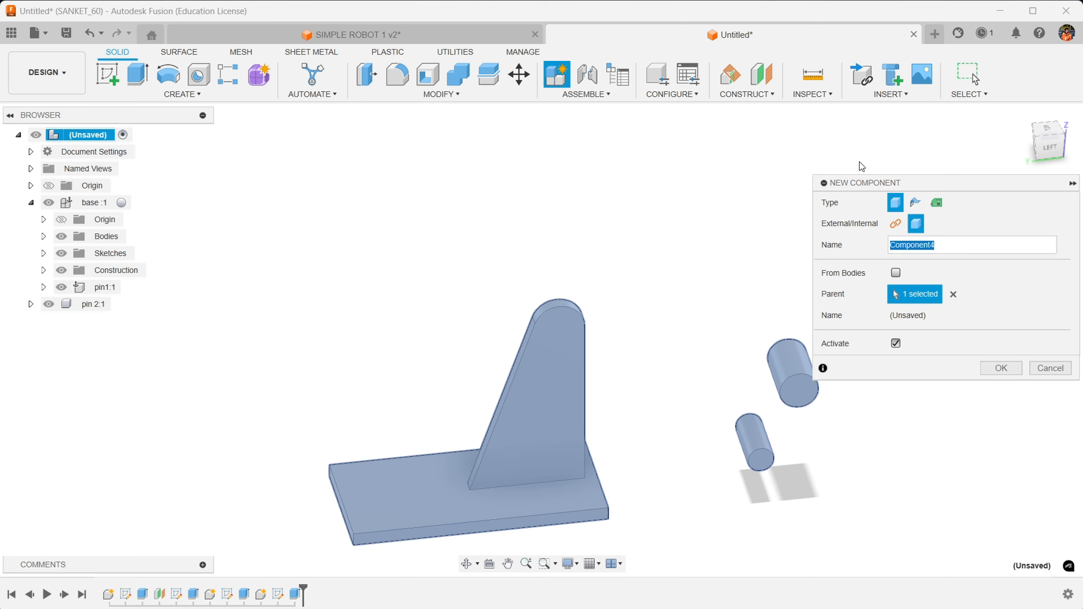
pyautogui.write('pin')
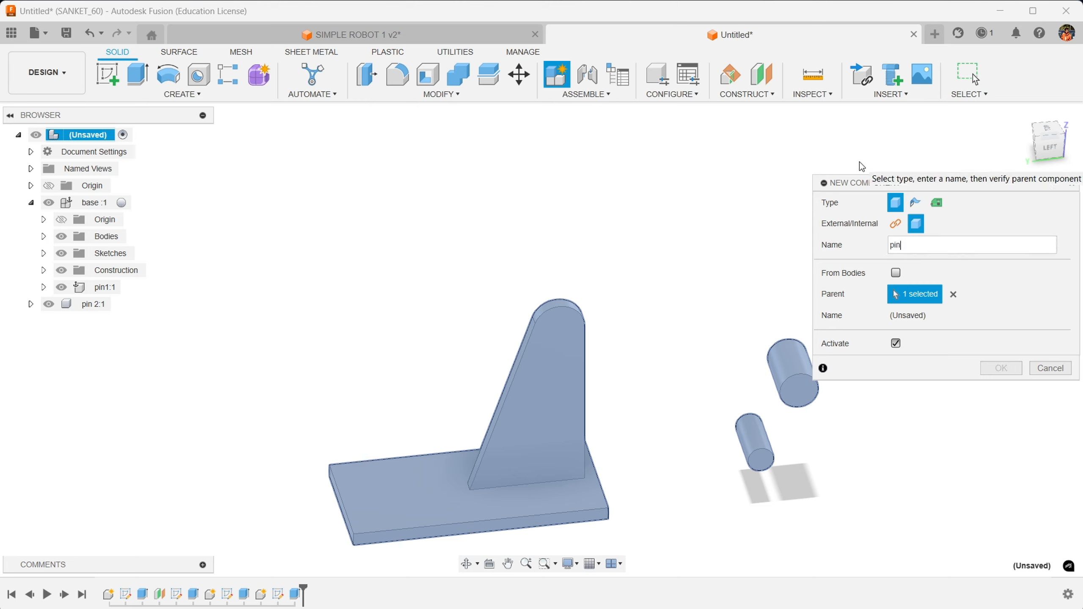
pyautogui.write('3')
pyautogui.press('Return')
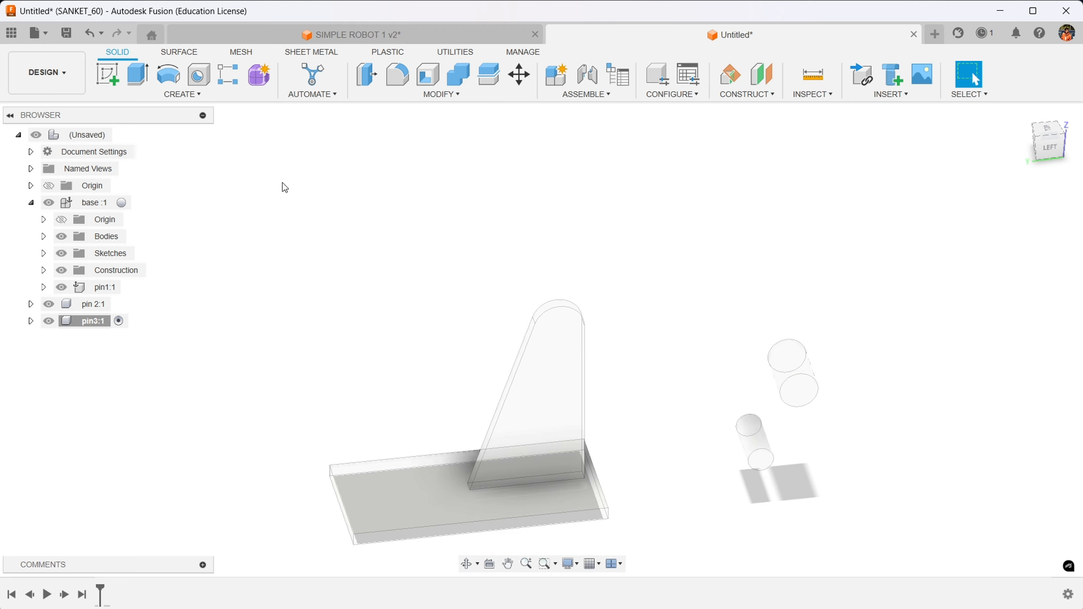
# - Activate the top-level design, move the 20 mm pin 2 closer to the base, and keep the pin3 name
pyautogui.doubleClick(92, 135)
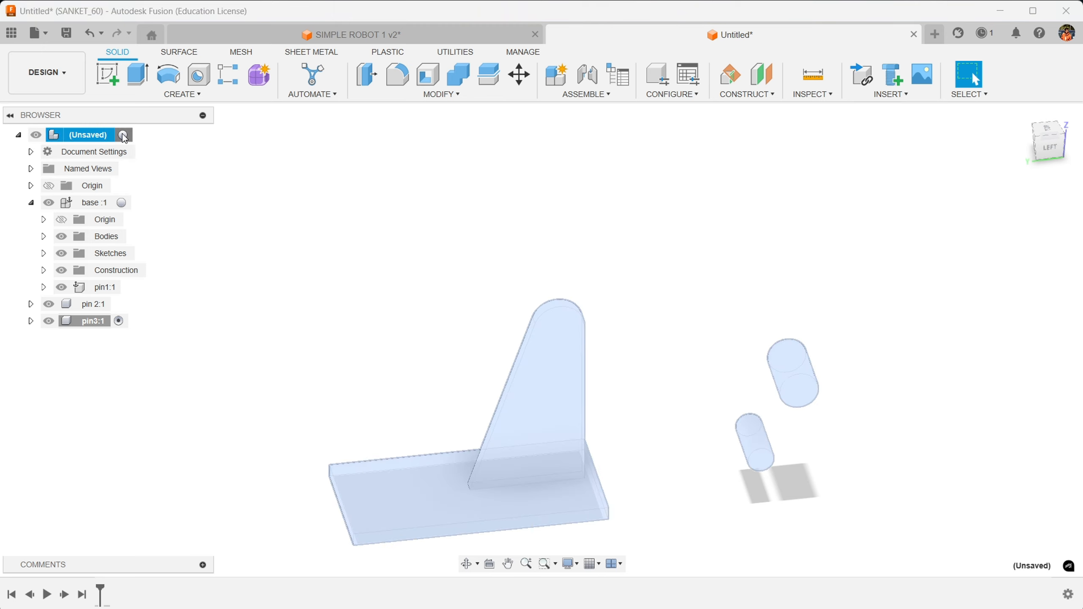
pyautogui.moveTo(761, 433); pyautogui.dragTo(670, 437)
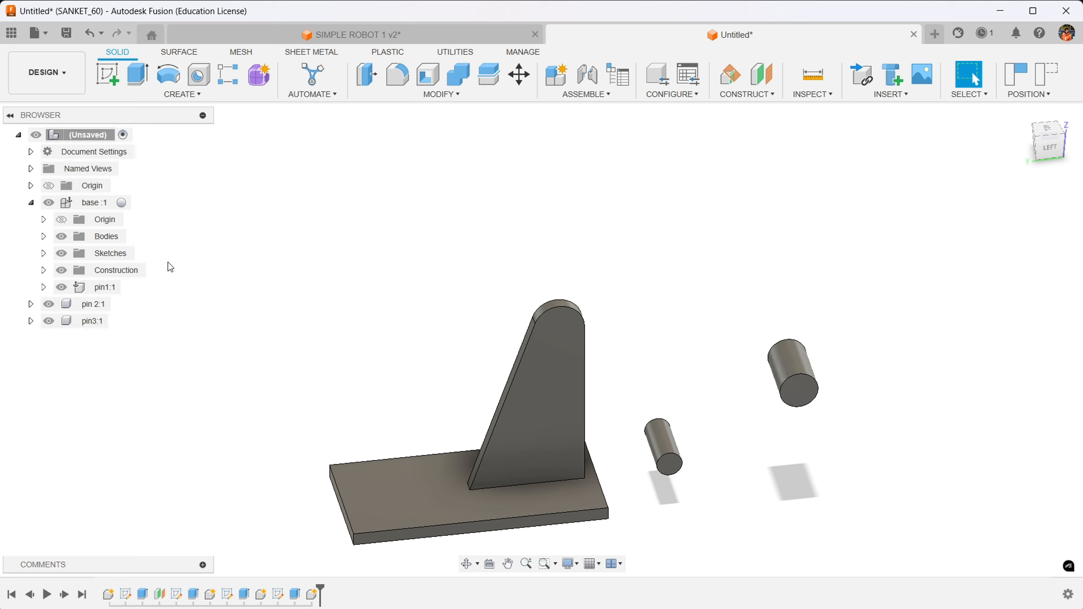
pyautogui.click(72, 321)
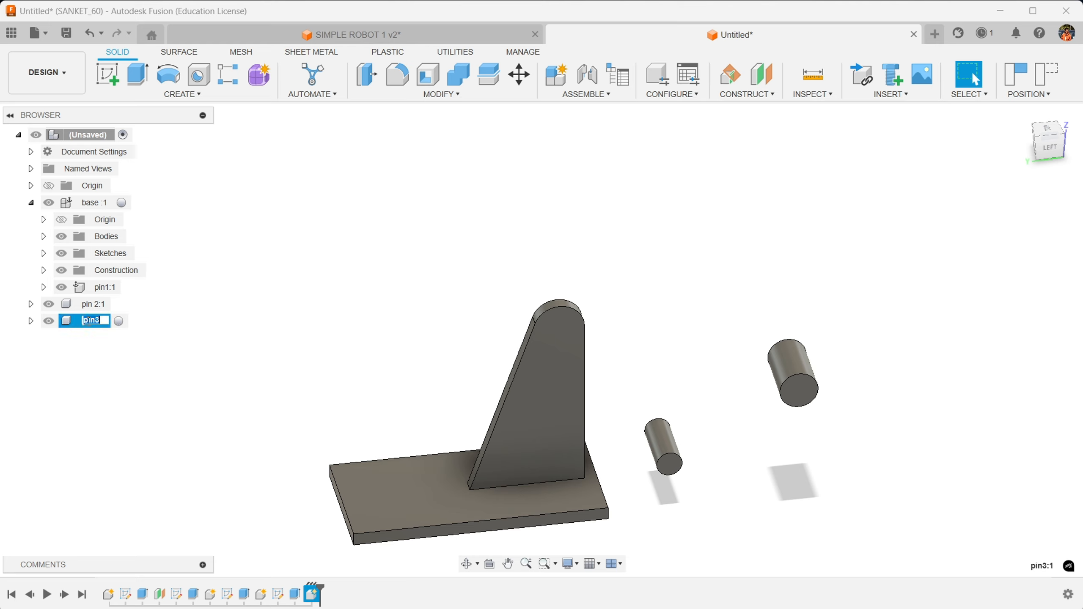
pyautogui.press('Return')
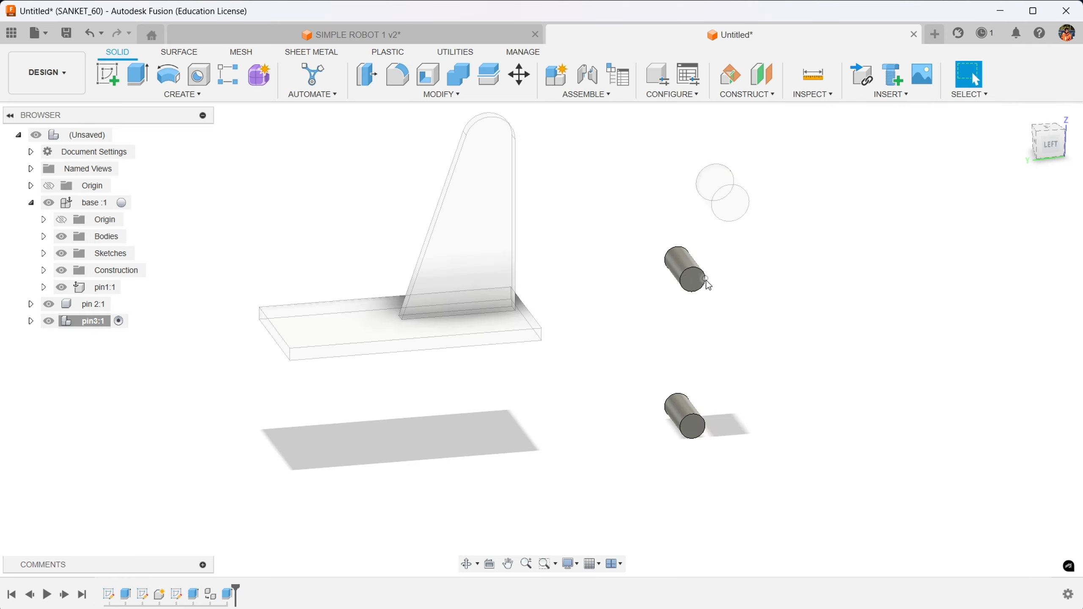
# - Delete the pin1 component nested inside the base component, together with the features that reference it
pyautogui.click(730, 207)
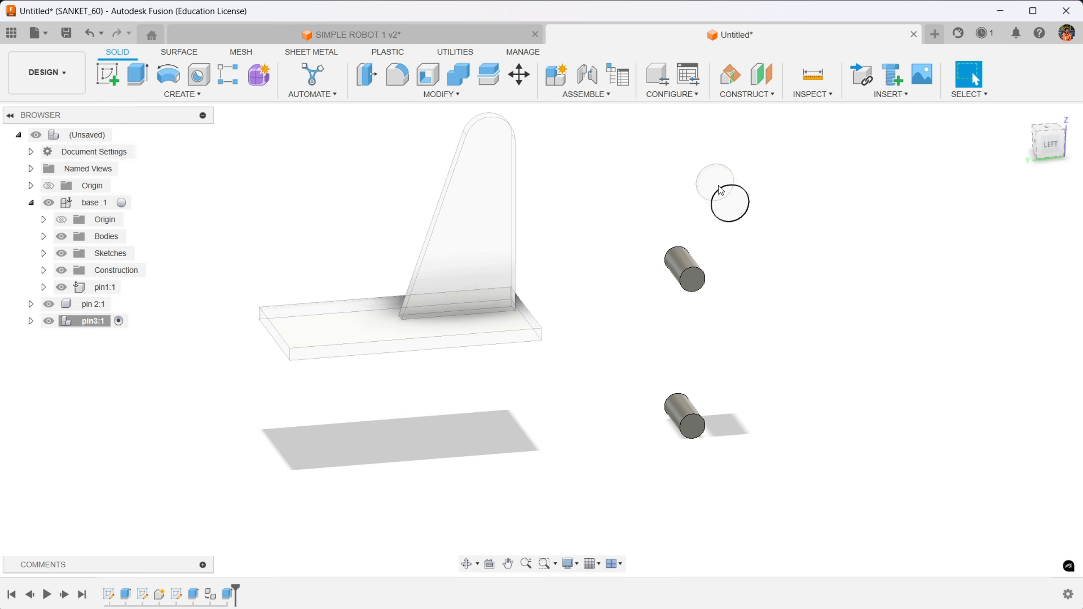
pyautogui.click(86, 290)
pyautogui.rightClick(86, 291)
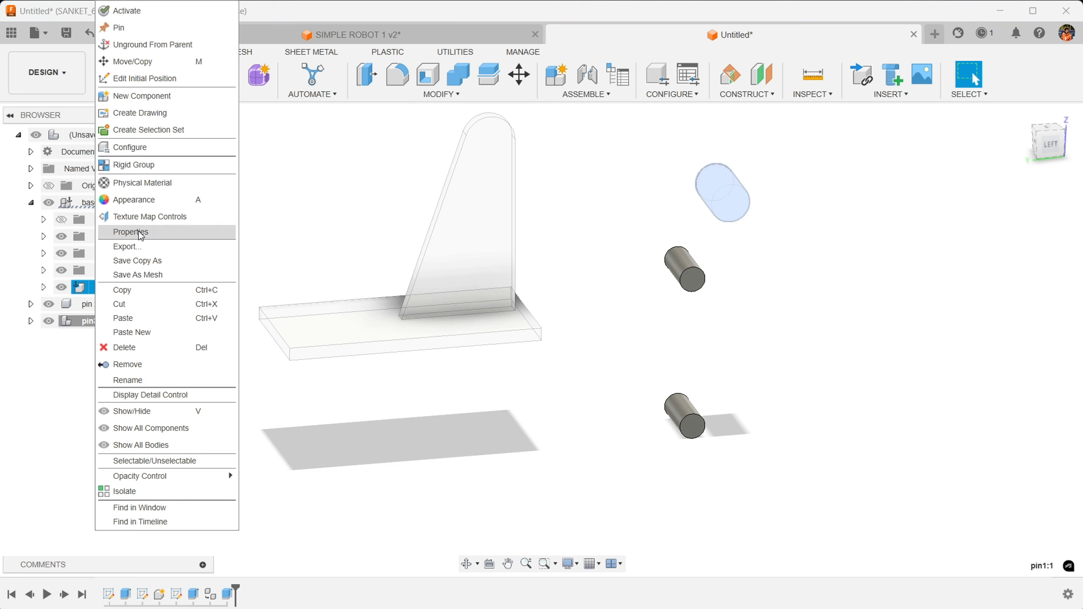
pyautogui.click(151, 348)
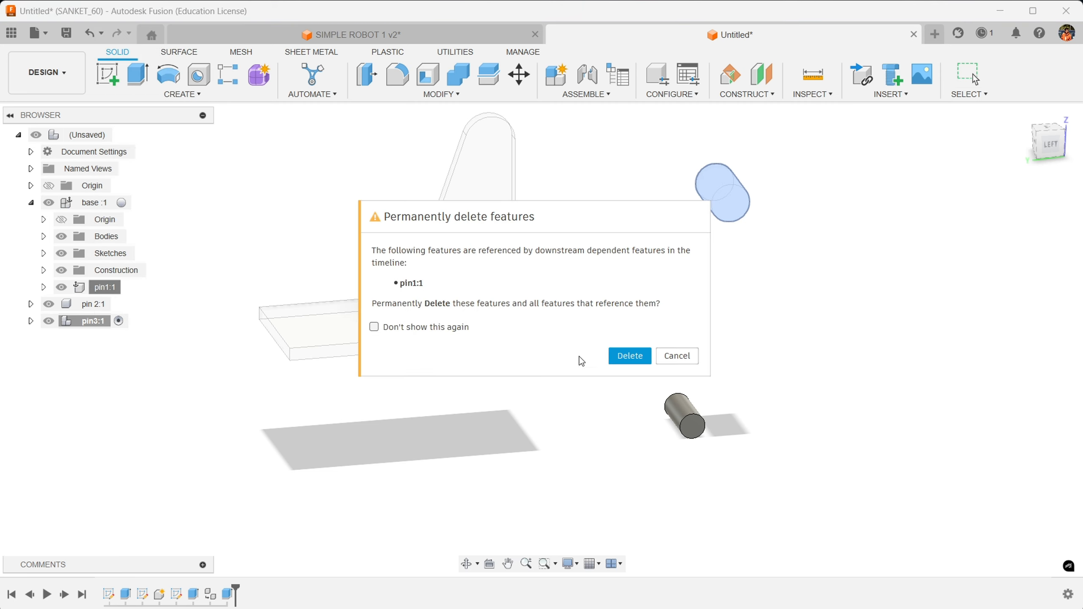
pyautogui.click(618, 355)
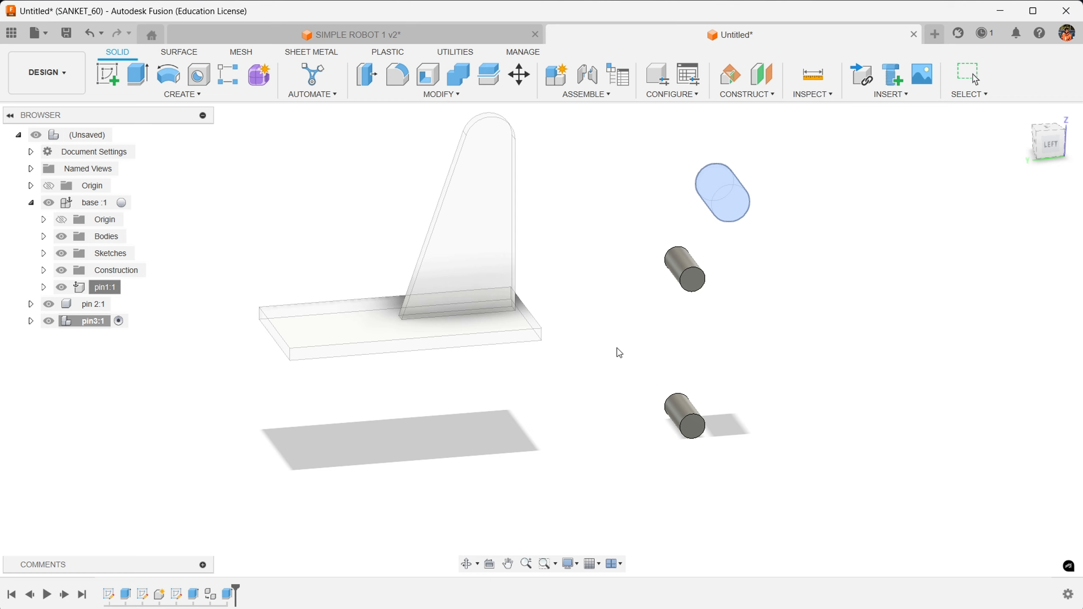
pyautogui.click(85, 206)
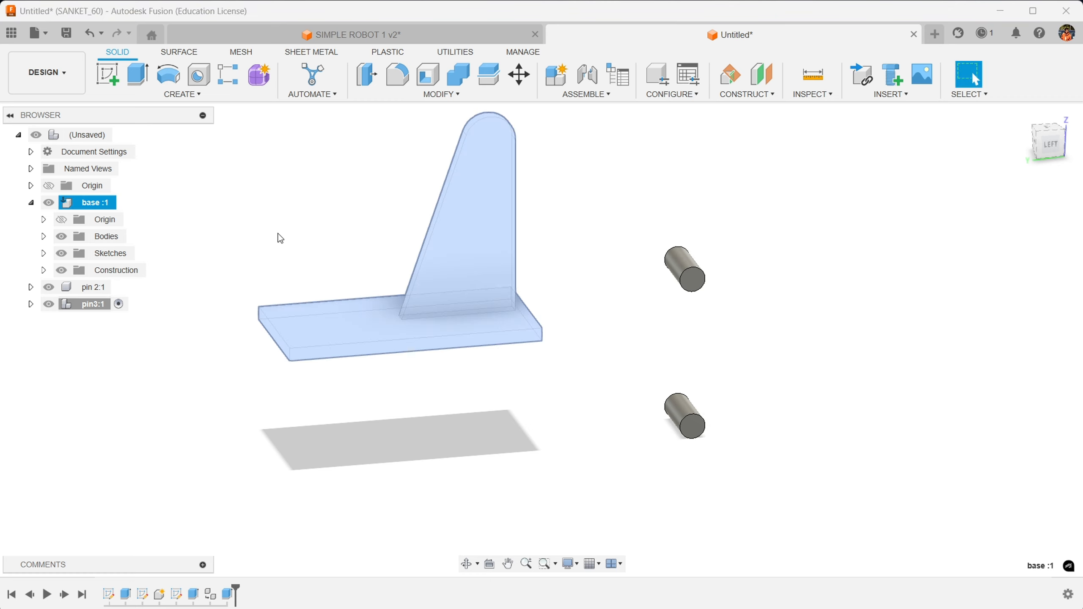
pyautogui.click(254, 221)
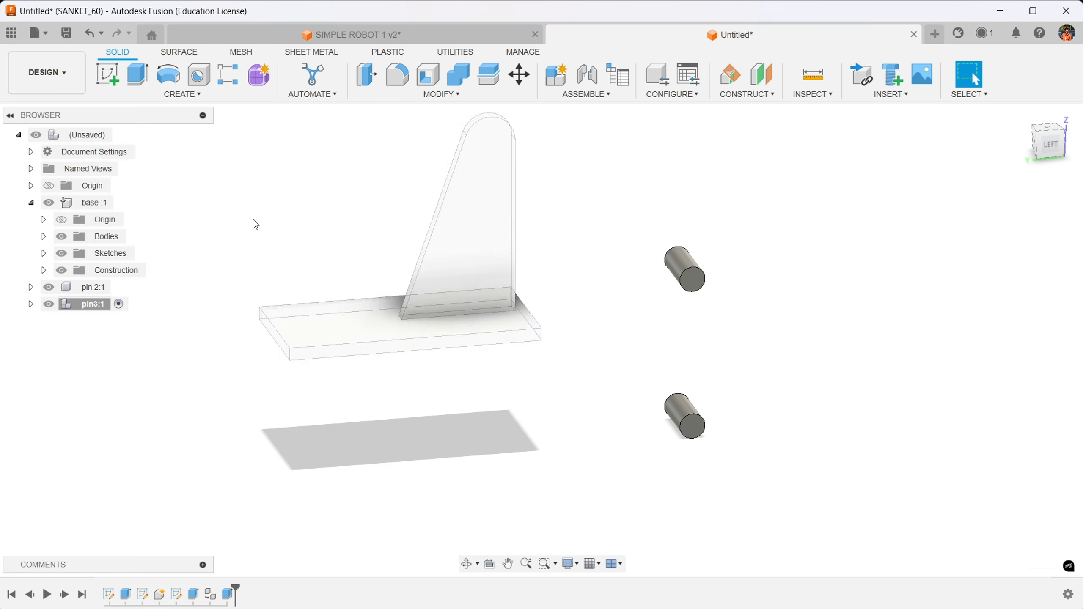
pyautogui.click(84, 205)
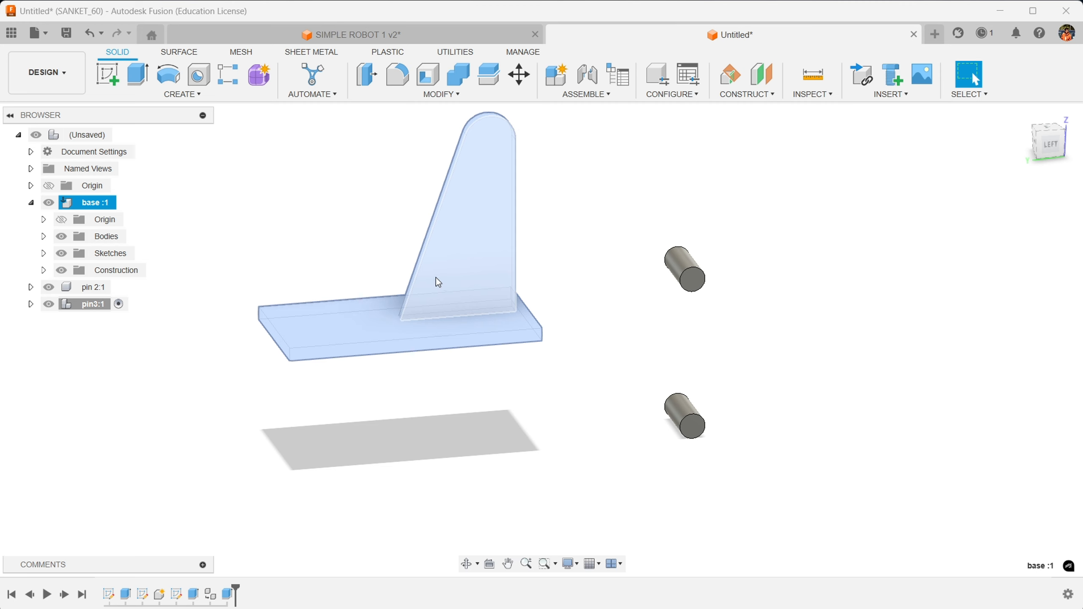
pyautogui.click(586, 95)
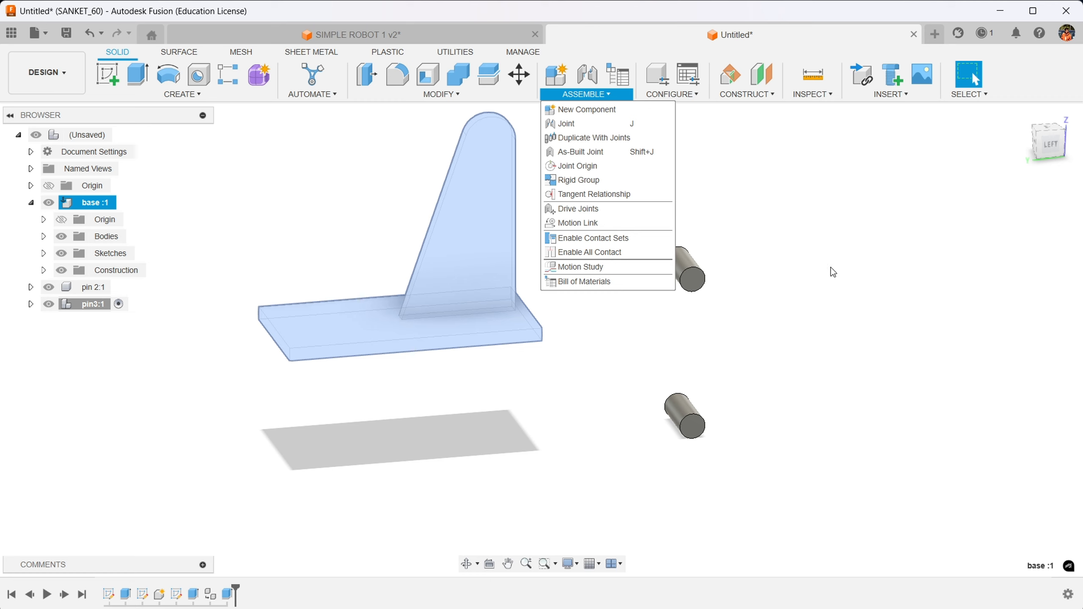
pyautogui.click(810, 240)
# - Activate the top-level design and create an internal component named pin 1 under it
pyautogui.click(106, 136)
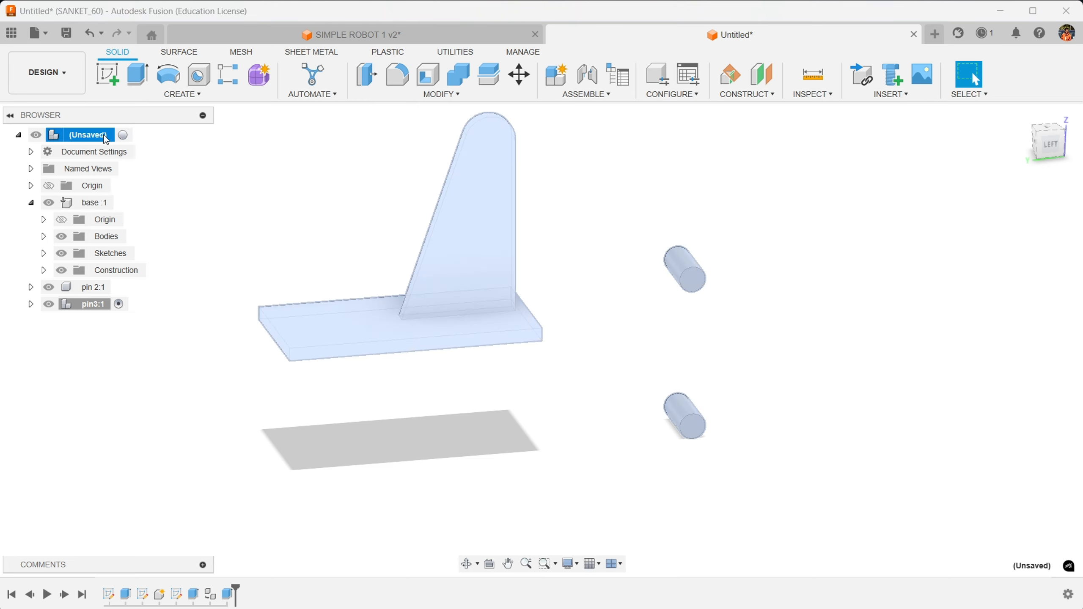
pyautogui.click(122, 135)
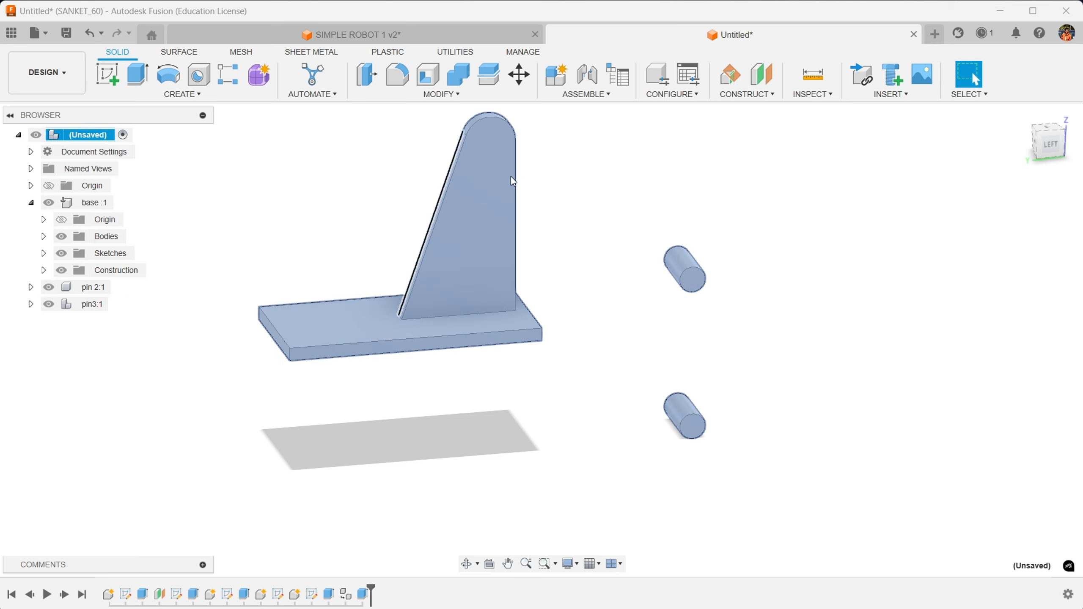
pyautogui.click(692, 175)
pyautogui.click(611, 93)
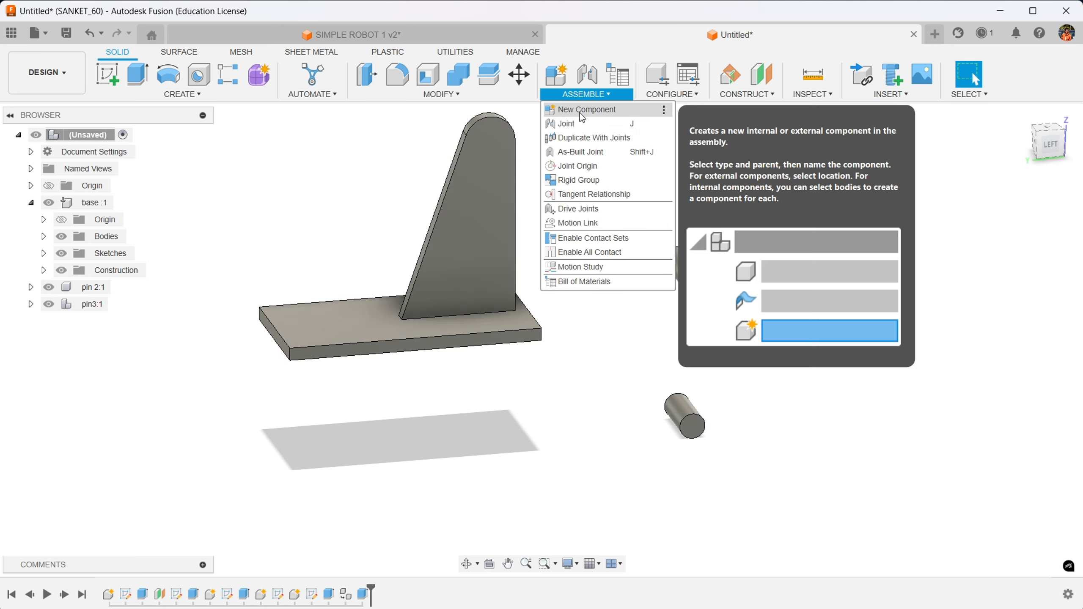
pyautogui.click(580, 110)
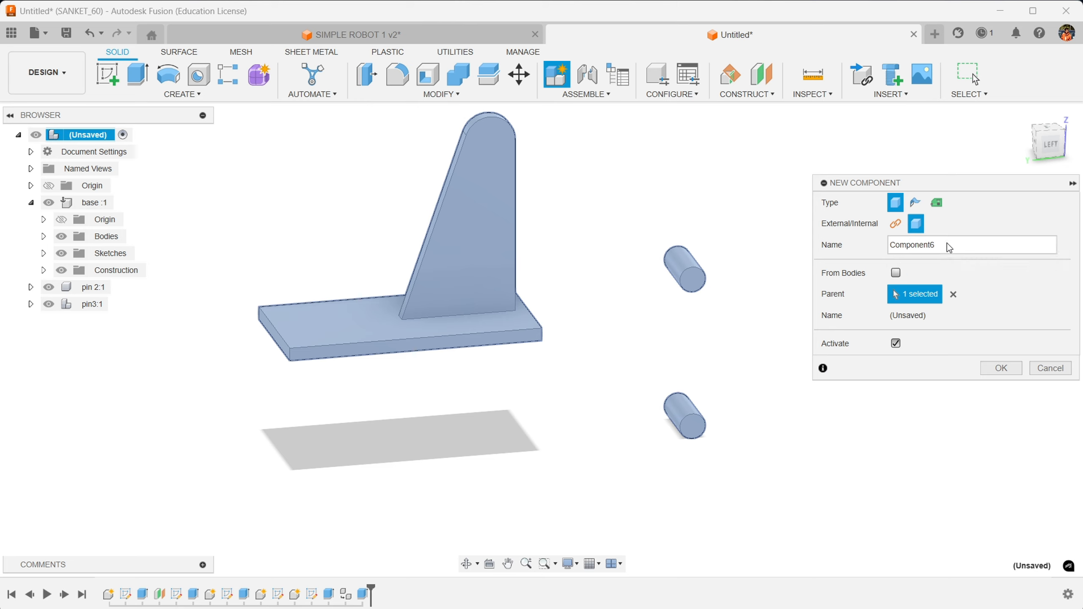
pyautogui.moveTo(949, 248); pyautogui.dragTo(883, 246)
pyautogui.press('BackSpace')
pyautogui.write('pin 1')
pyautogui.press('Return')
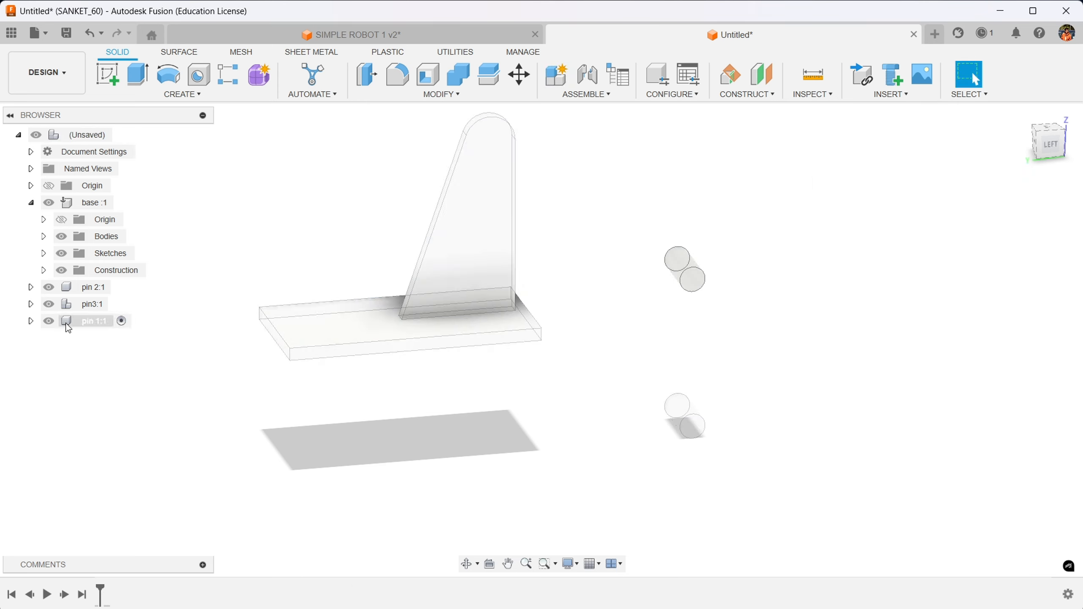
# - Move the larger pin 1 farther away from the base and support
pyautogui.click(91, 321)
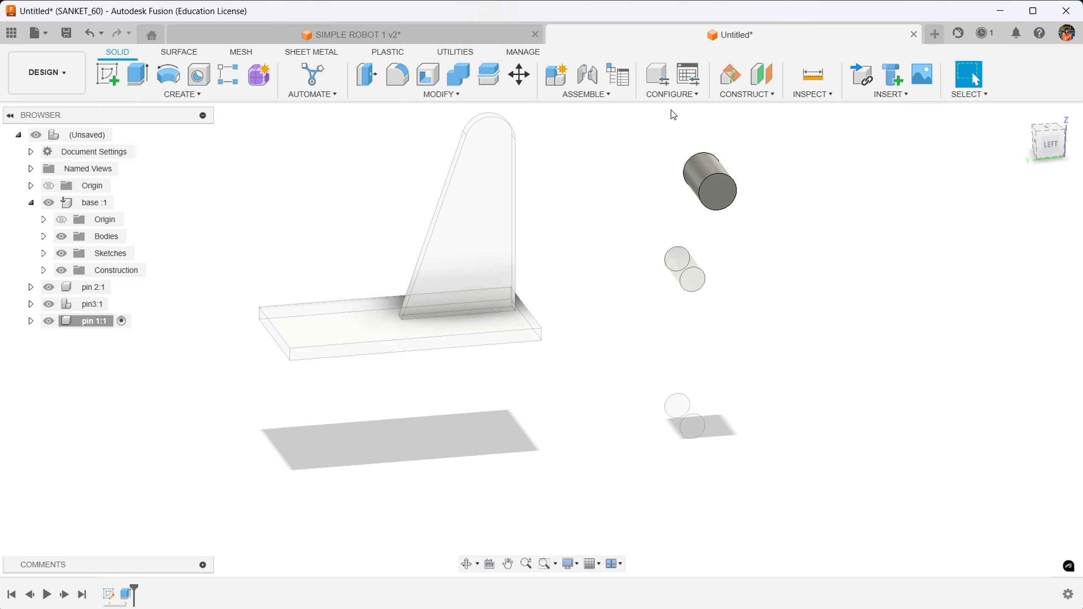
pyautogui.moveTo(718, 191); pyautogui.dragTo(974, 238)
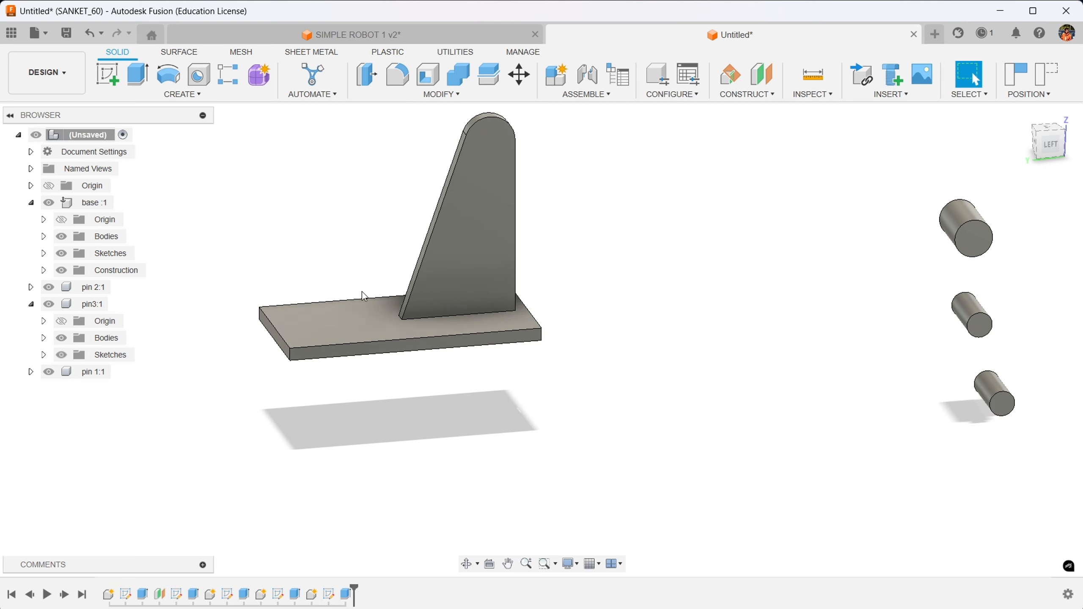
# - Hide the pin3, pin 2 and pin 1 components, and make pin 2 visible again
pyautogui.click(48, 311)
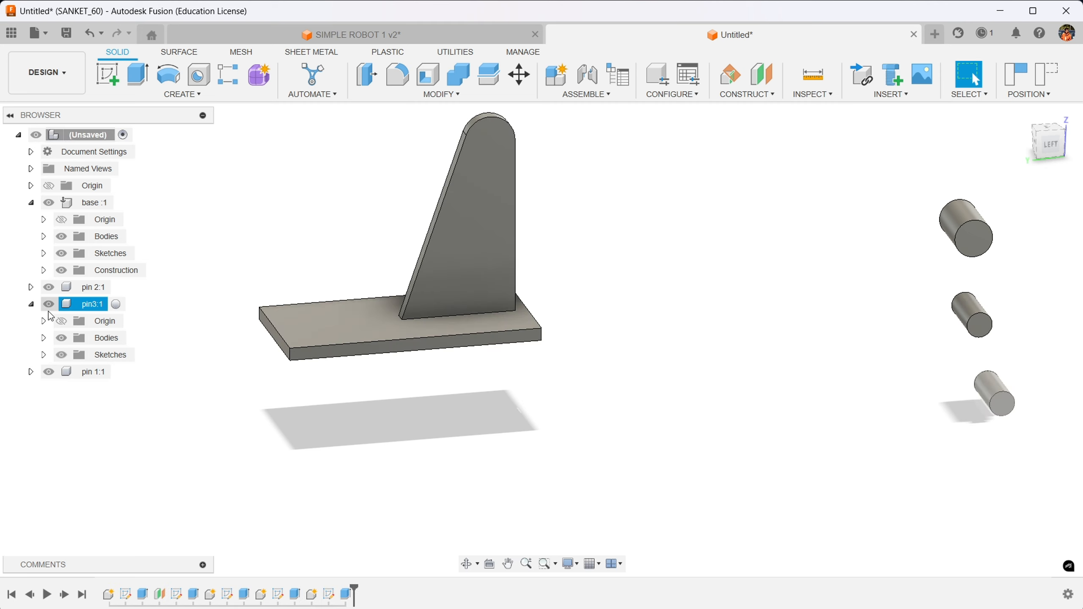
pyautogui.click(48, 304)
pyautogui.click(48, 288)
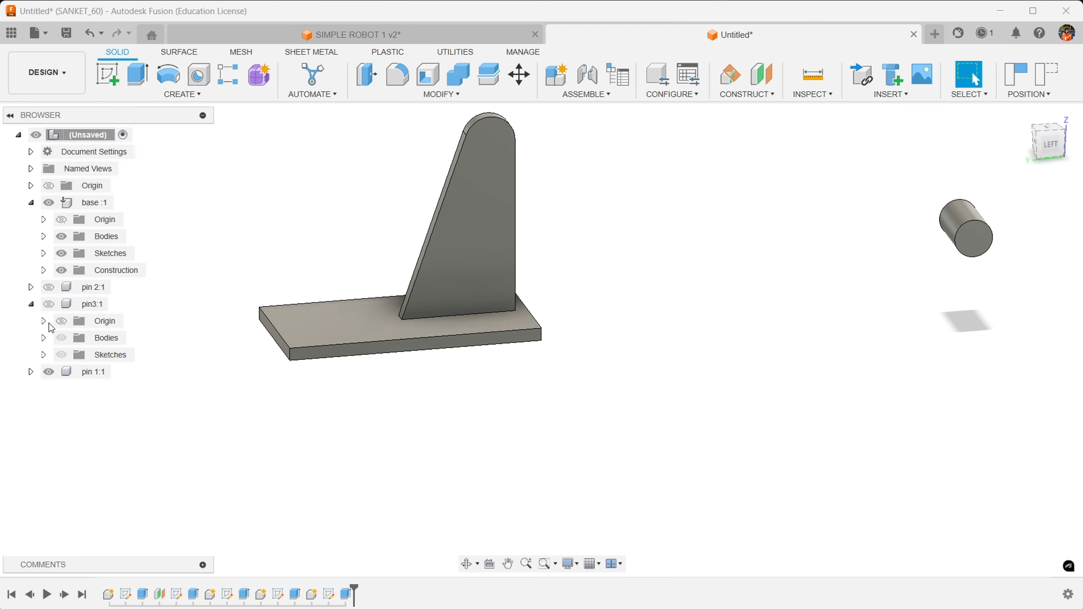
pyautogui.click(48, 372)
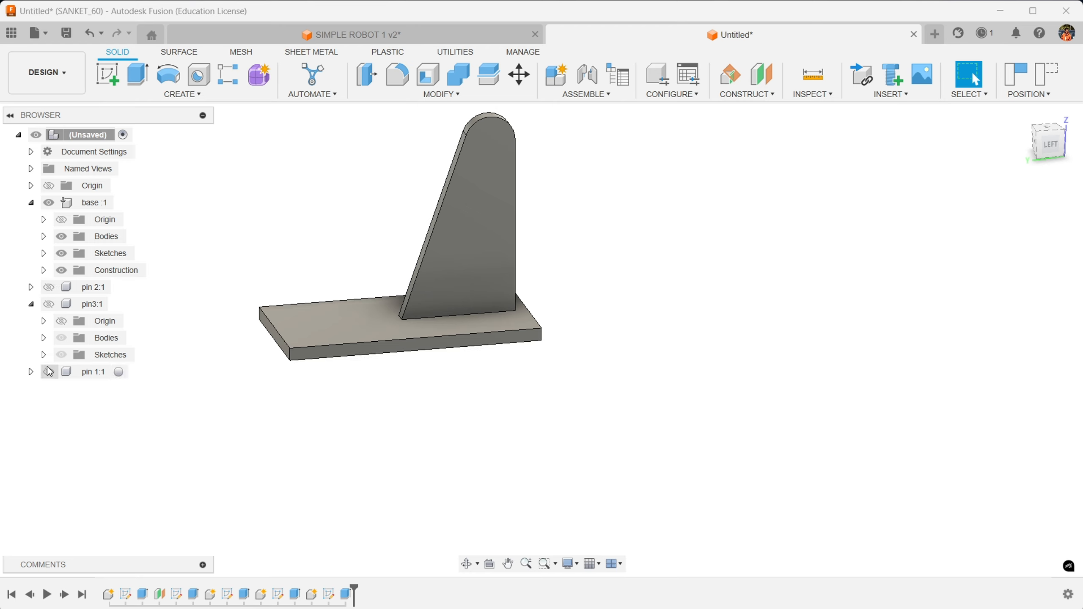
pyautogui.click(44, 310)
pyautogui.click(48, 288)
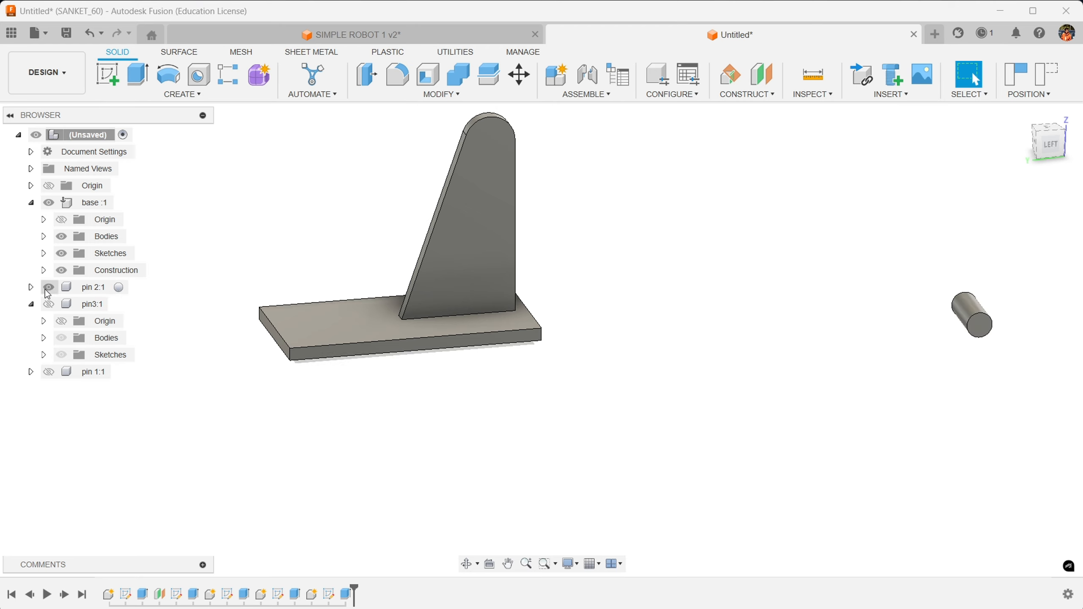
# - Toggle the visibility of the pin 2 component to check it, and leave it hidden
pyautogui.click(48, 289)
pyautogui.click(49, 288)
pyautogui.click(48, 288)
pyautogui.click(48, 288)
pyautogui.click(48, 288)
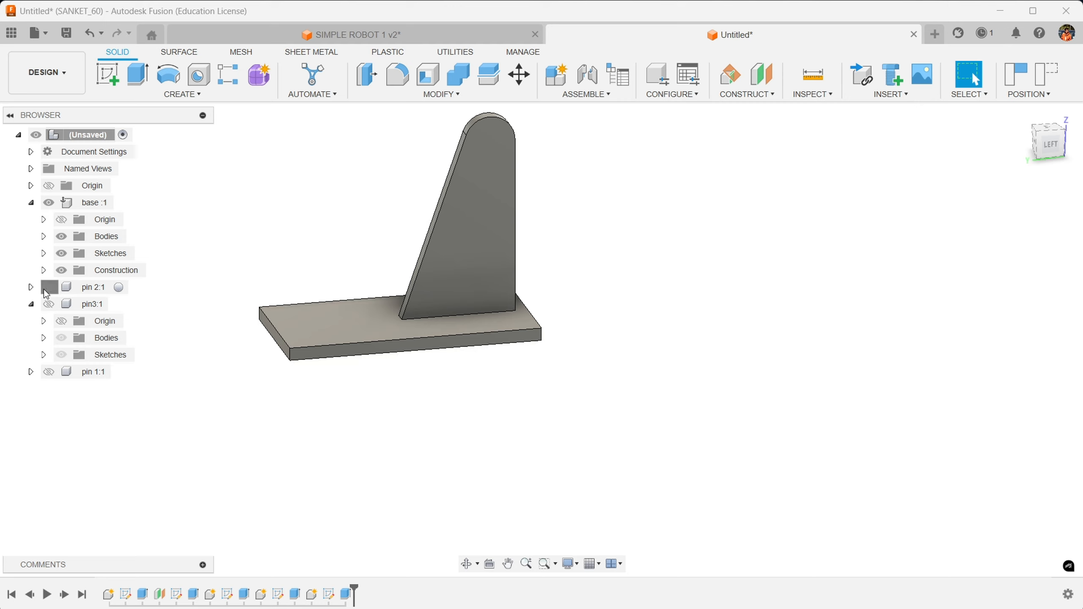
pyautogui.click(49, 288)
pyautogui.click(48, 288)
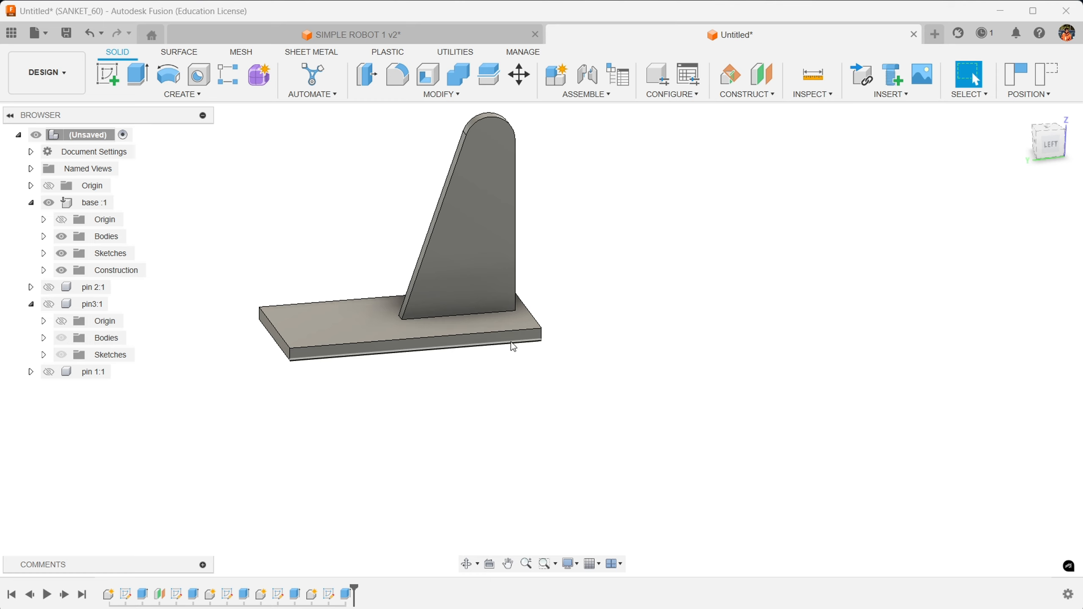
# - Create an internal component named base 2 under the top-level design and make it active
pyautogui.moveTo(577, 224); pyautogui.dragTo(587, 277, button='middle')
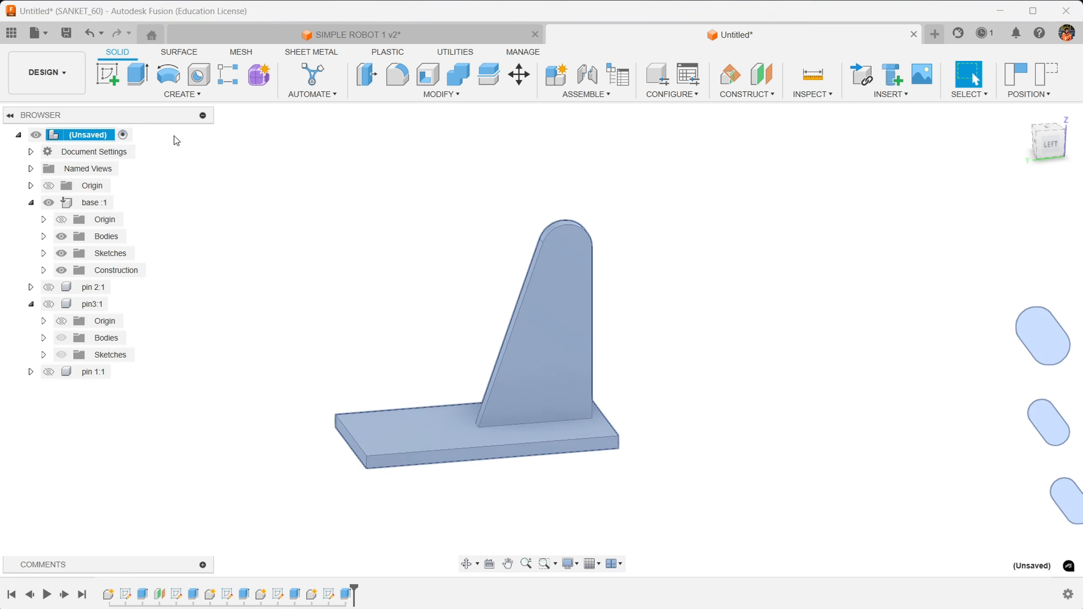
pyautogui.click(585, 95)
pyautogui.click(584, 112)
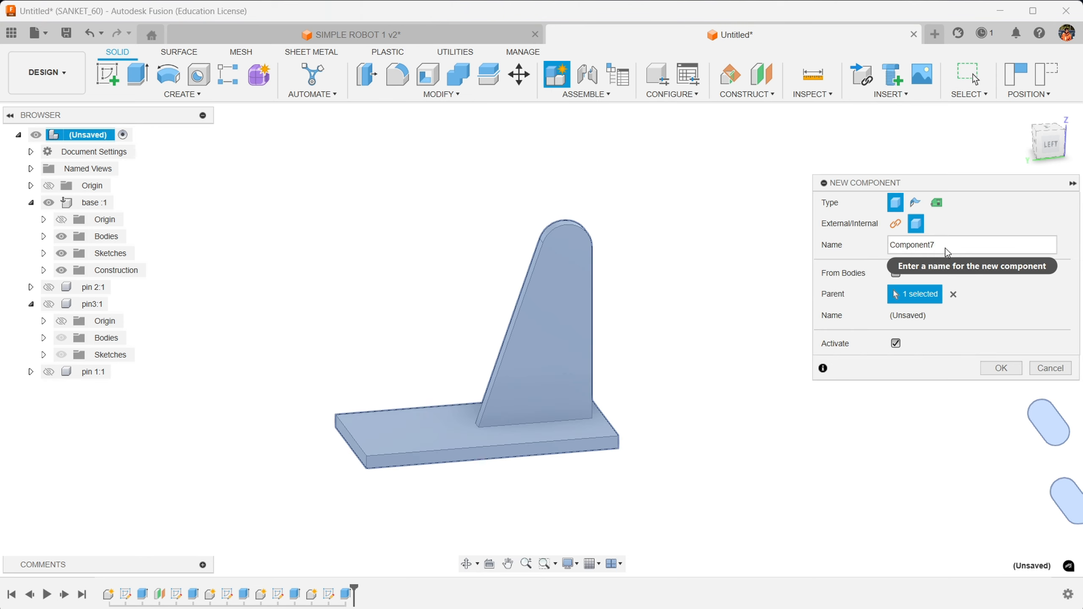
pyautogui.moveTo(947, 249); pyautogui.dragTo(879, 233)
pyautogui.press('BackSpace')
pyautogui.write('base 2')
pyautogui.press('Return')
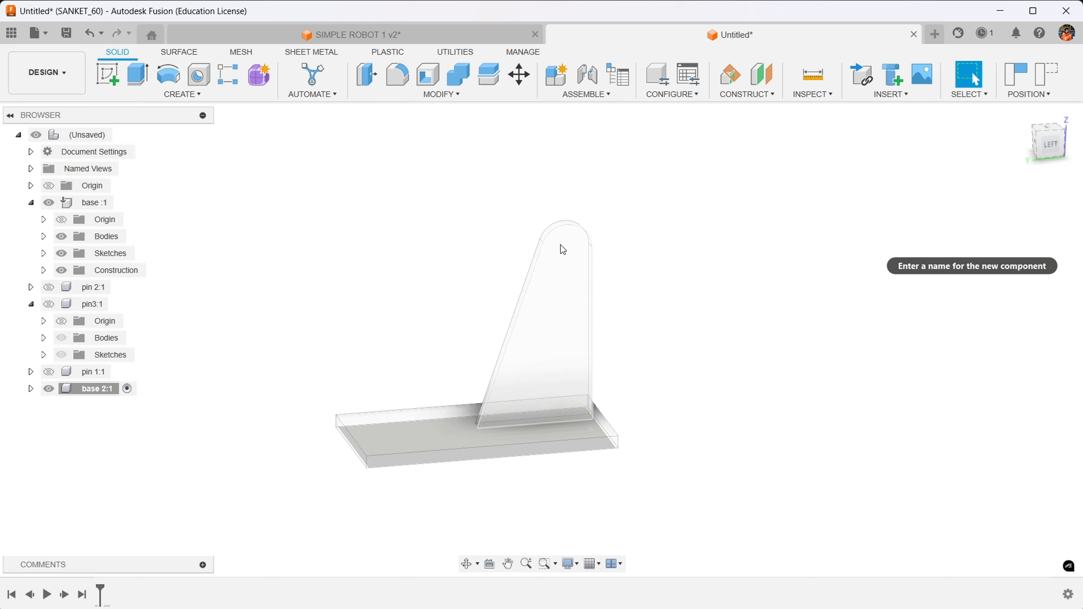
# - Start a sketch on the YZ plane in base 2 and draw a 40 mm diameter circle beside the support
pyautogui.click(109, 79)
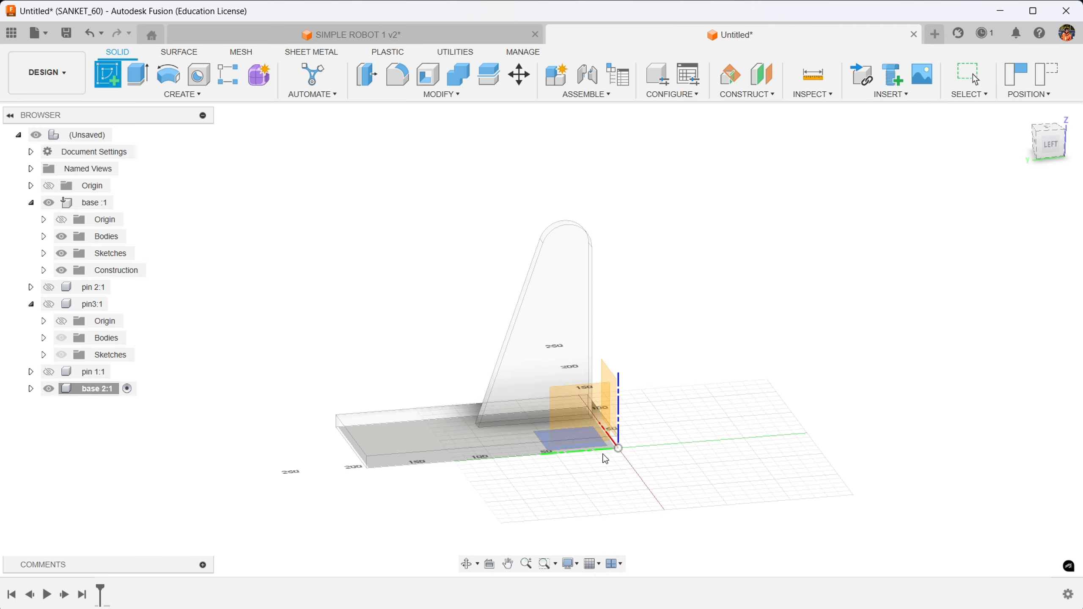
pyautogui.click(594, 436)
pyautogui.click(571, 332)
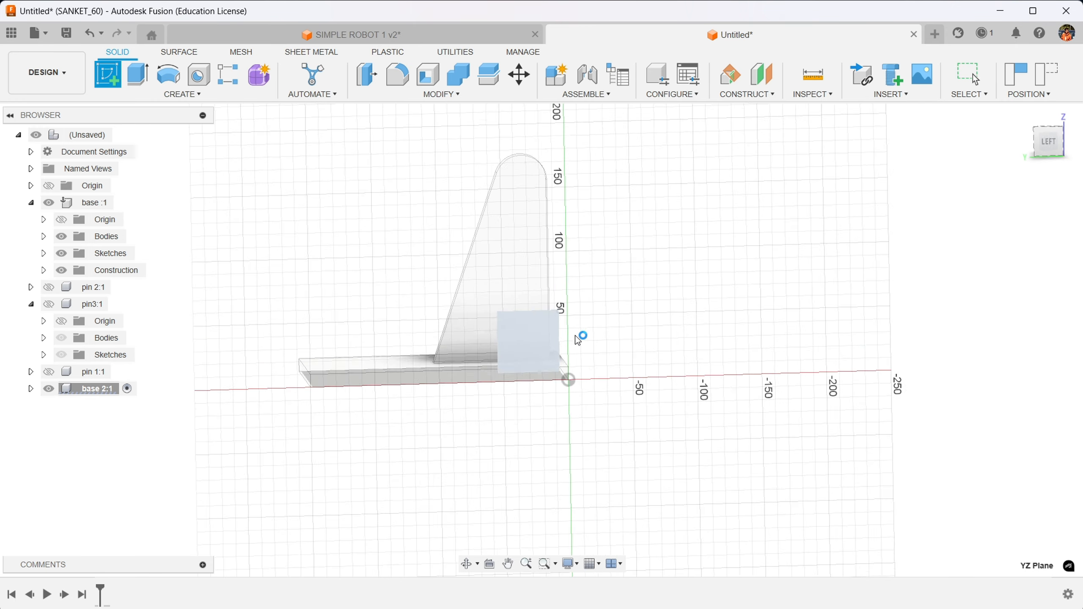
pyautogui.press('c')
pyautogui.click(612, 372)
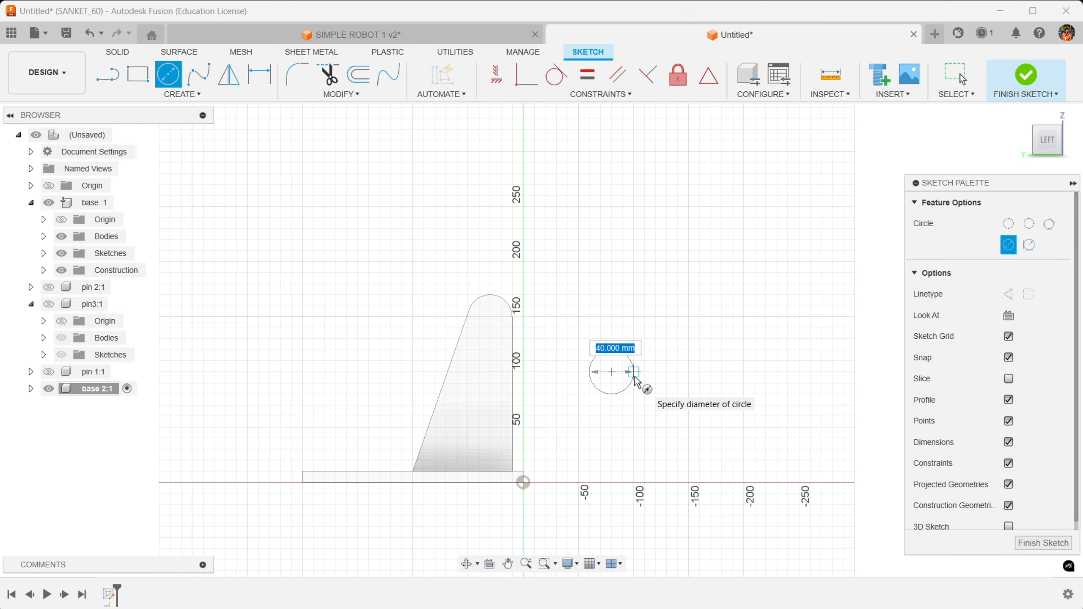
pyautogui.write('40')
pyautogui.press('Return')
pyautogui.press('Escape')
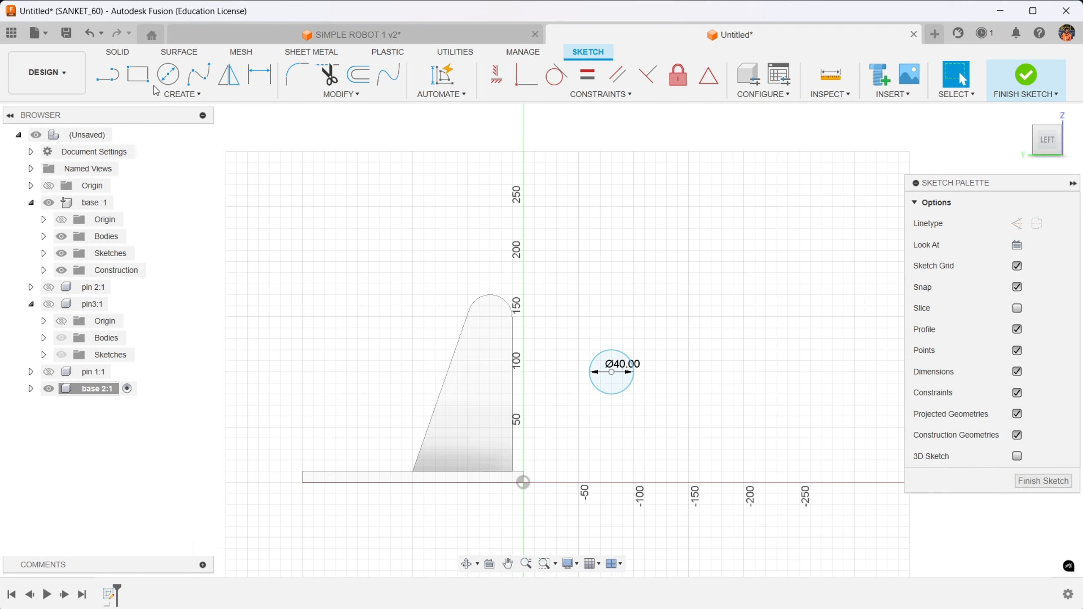
# - Draw a 30 mm diameter circle directly above the 40 mm circle
pyautogui.click(167, 76)
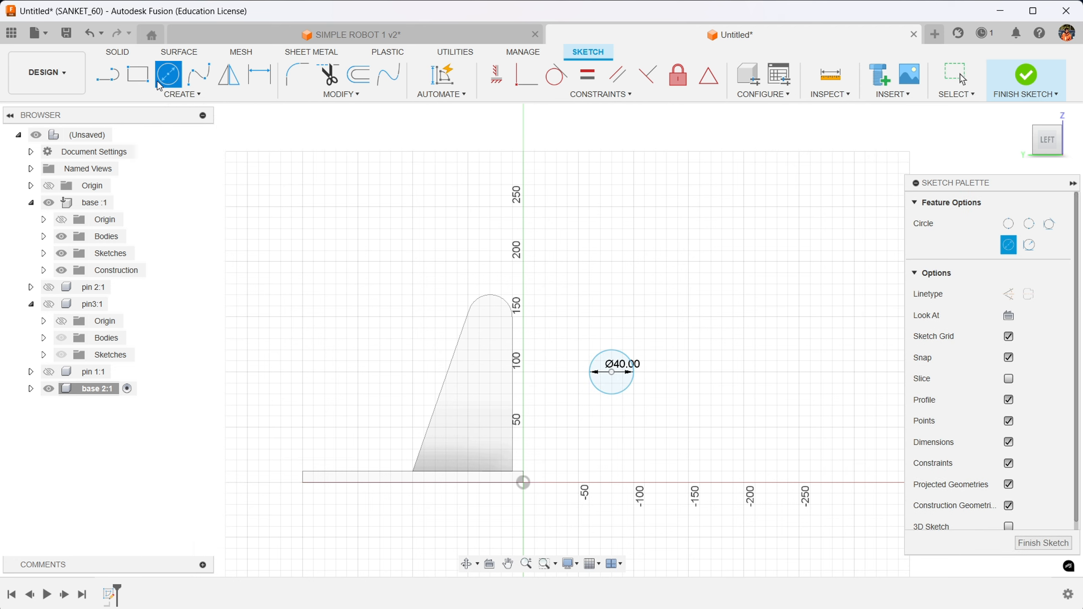
pyautogui.click(611, 218)
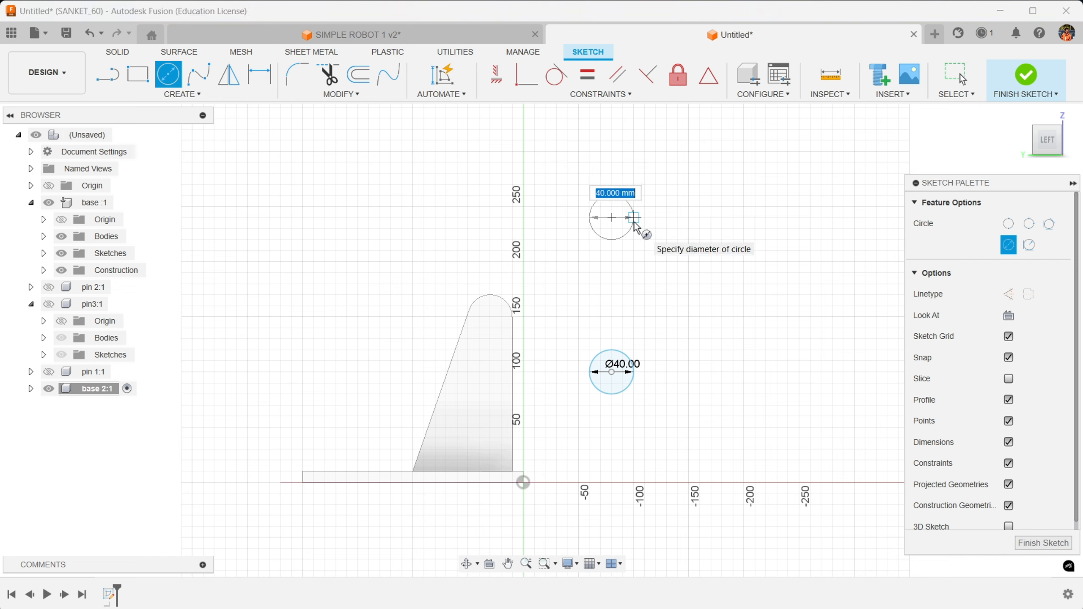
pyautogui.write('30')
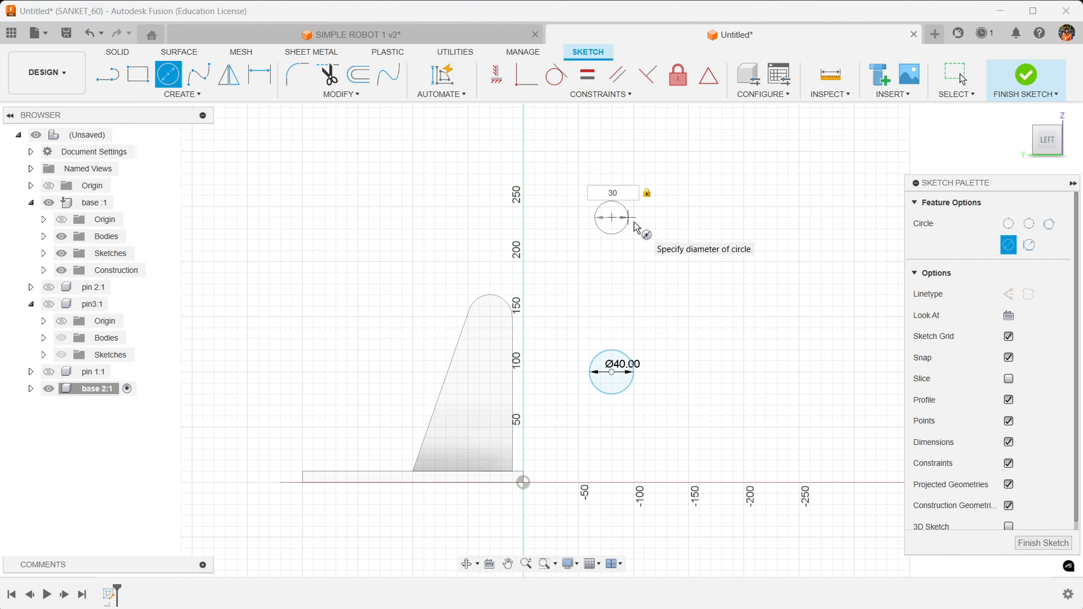
pyautogui.press('Return')
pyautogui.press('Escape')
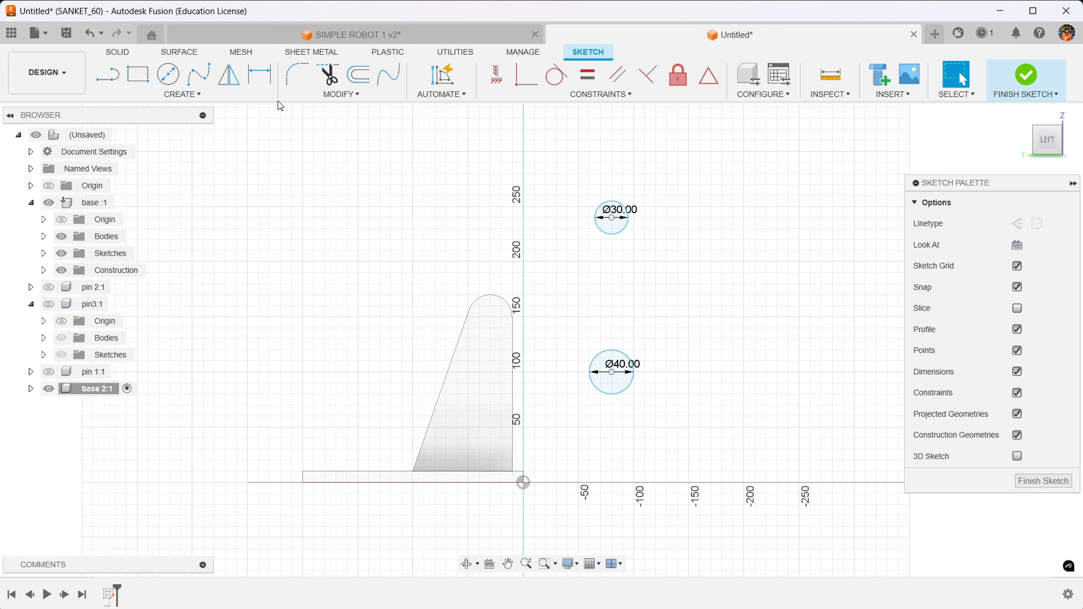
# - Dimension the vertical distance between the two circle centres as 140 mm
pyautogui.click(260, 74)
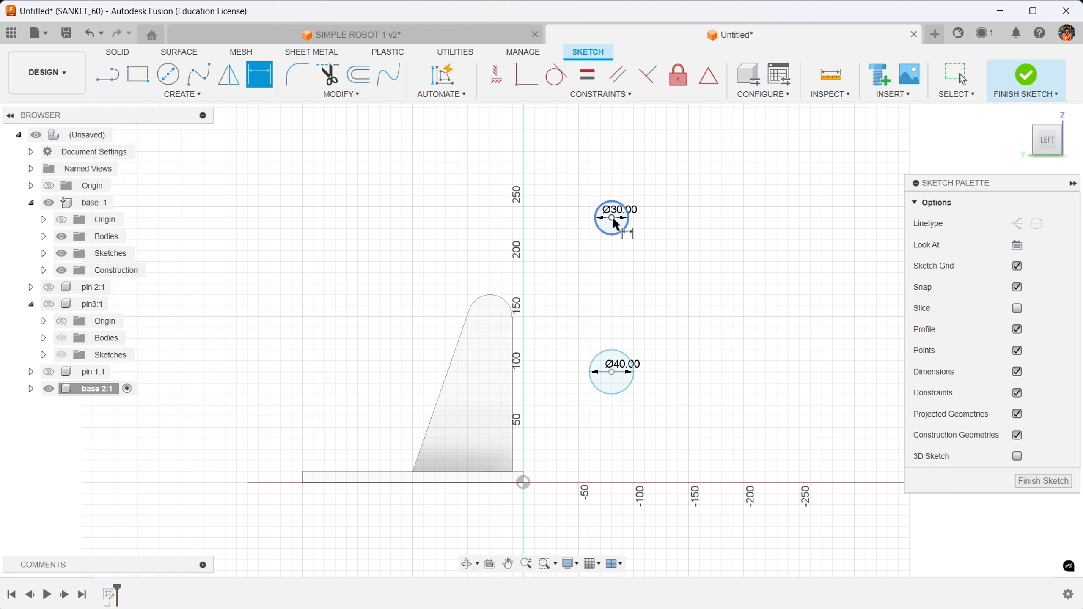
pyautogui.click(611, 217)
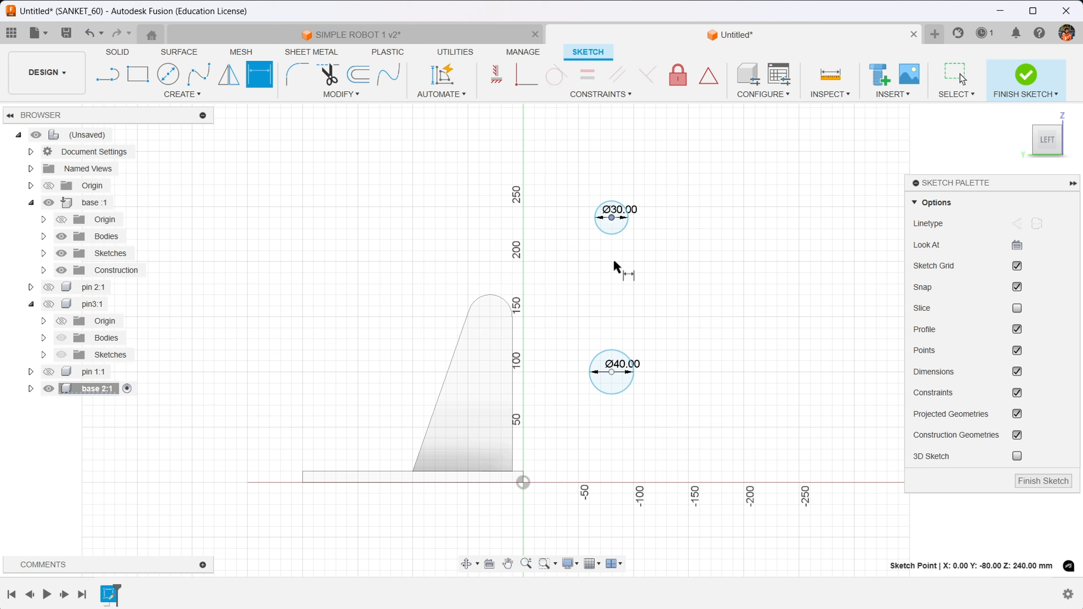
pyautogui.click(613, 372)
pyautogui.click(685, 298)
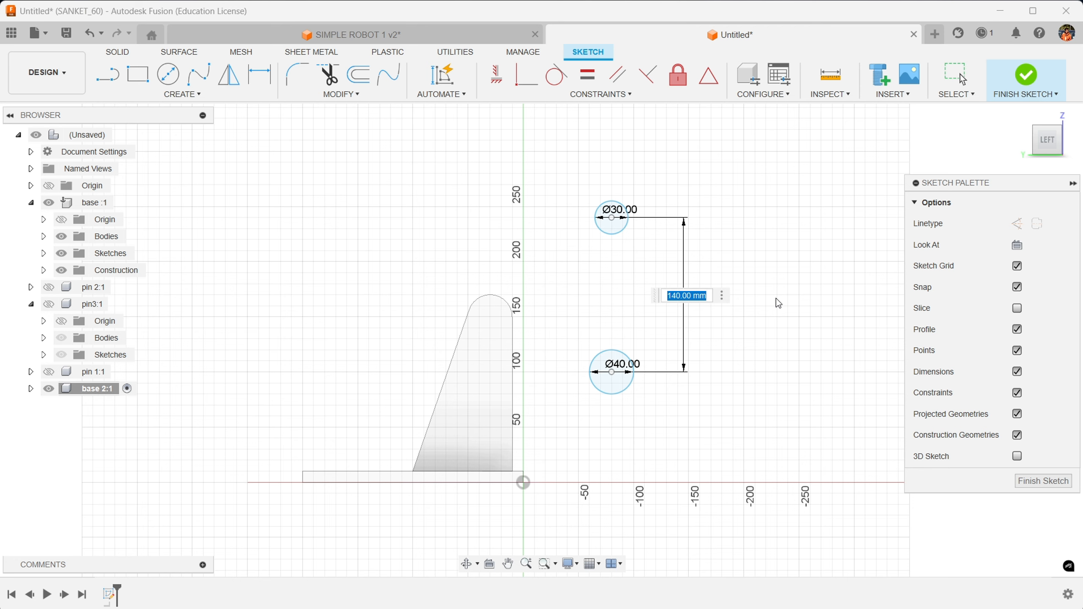
pyautogui.press('Return')
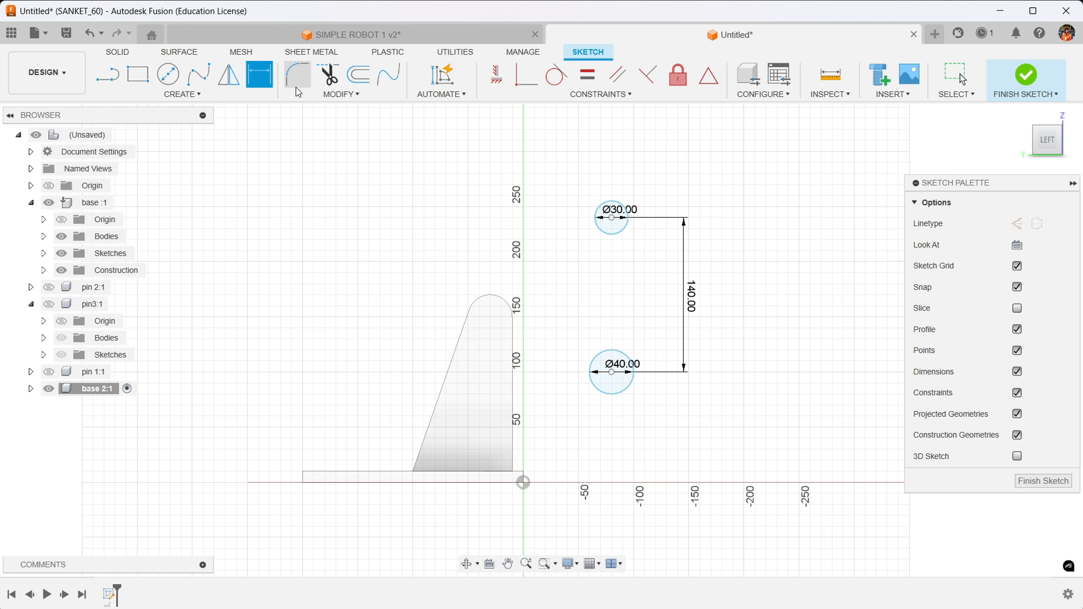
# - Draw two side lines joining the outer edges of the 30 mm circle to those of the 40 mm circle
pyautogui.click(110, 82)
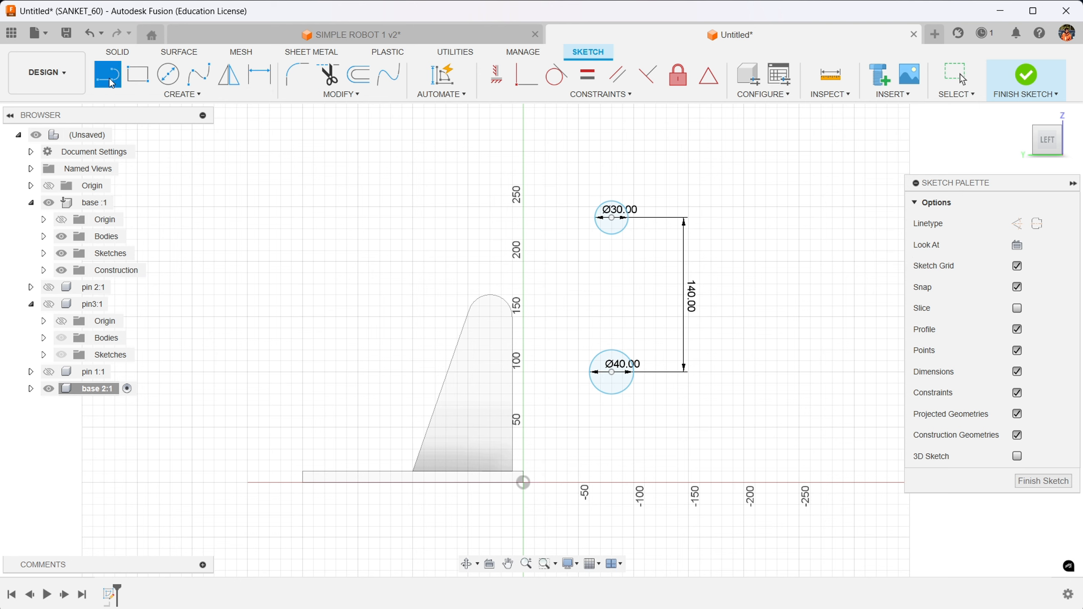
pyautogui.click(596, 218)
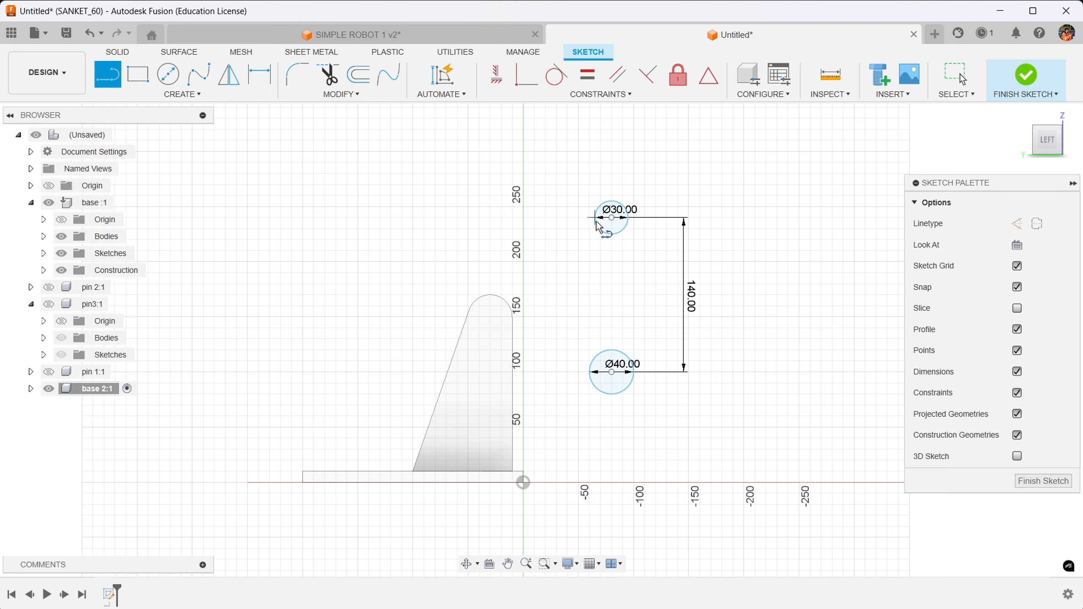
pyautogui.click(591, 366)
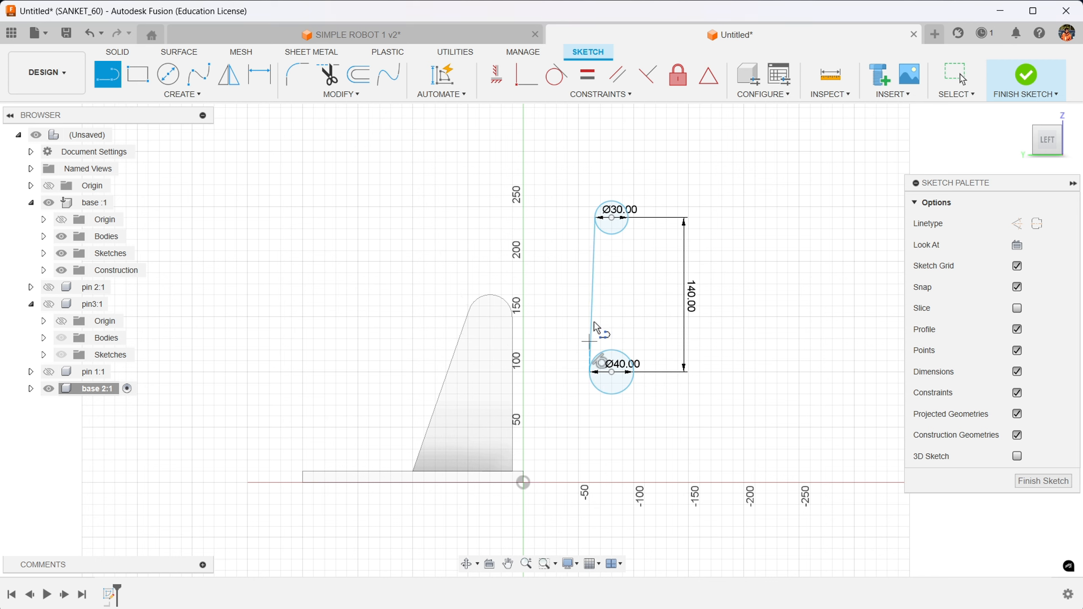
pyautogui.click(629, 218)
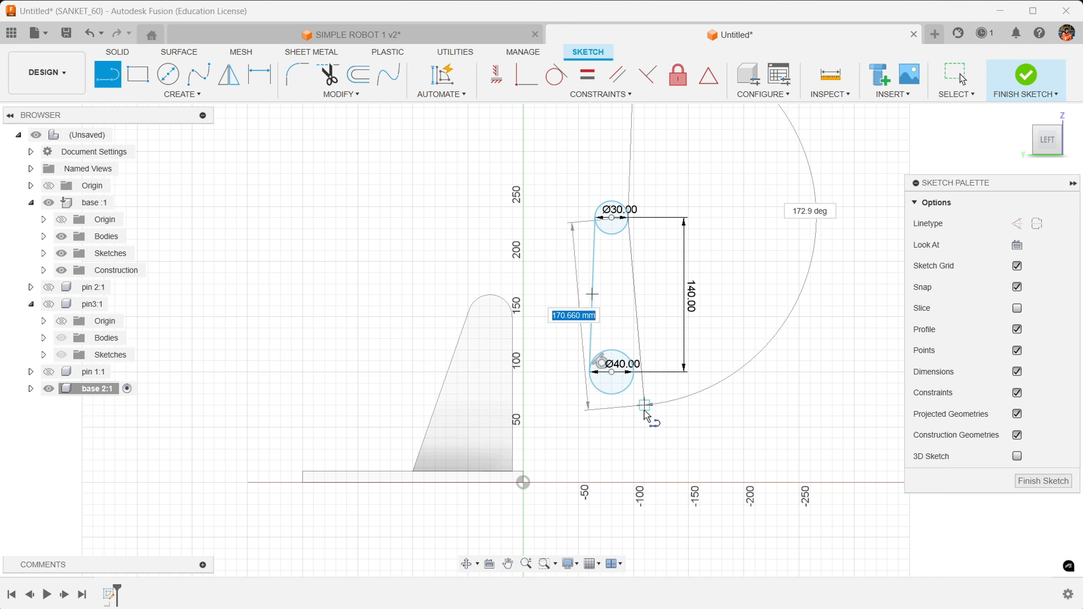
pyautogui.click(635, 372)
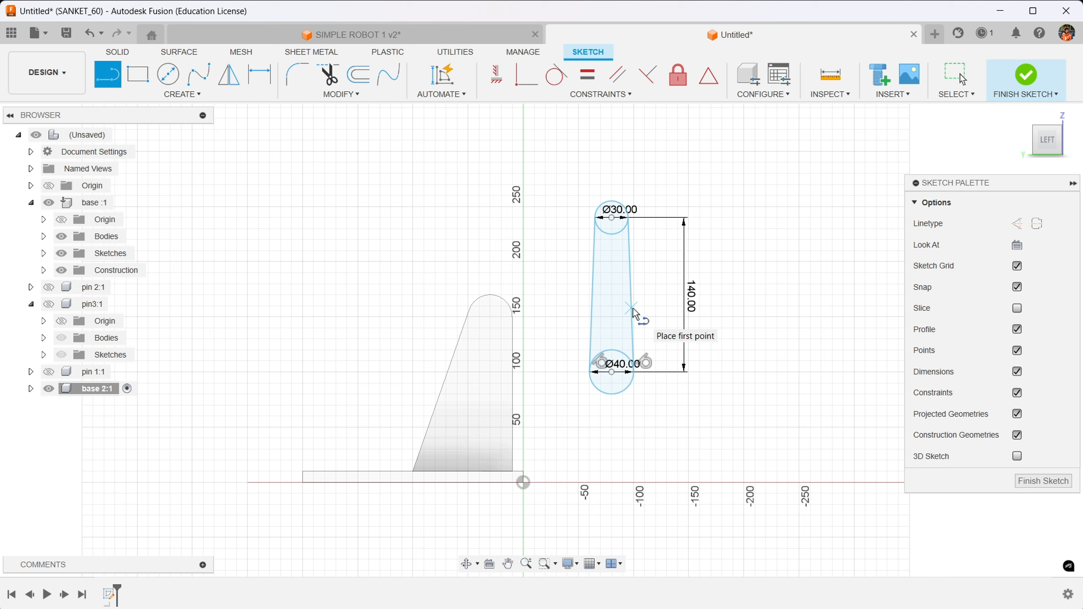
# - Apply tangent constraints between the 30 mm circle and both side lines
pyautogui.click(555, 78)
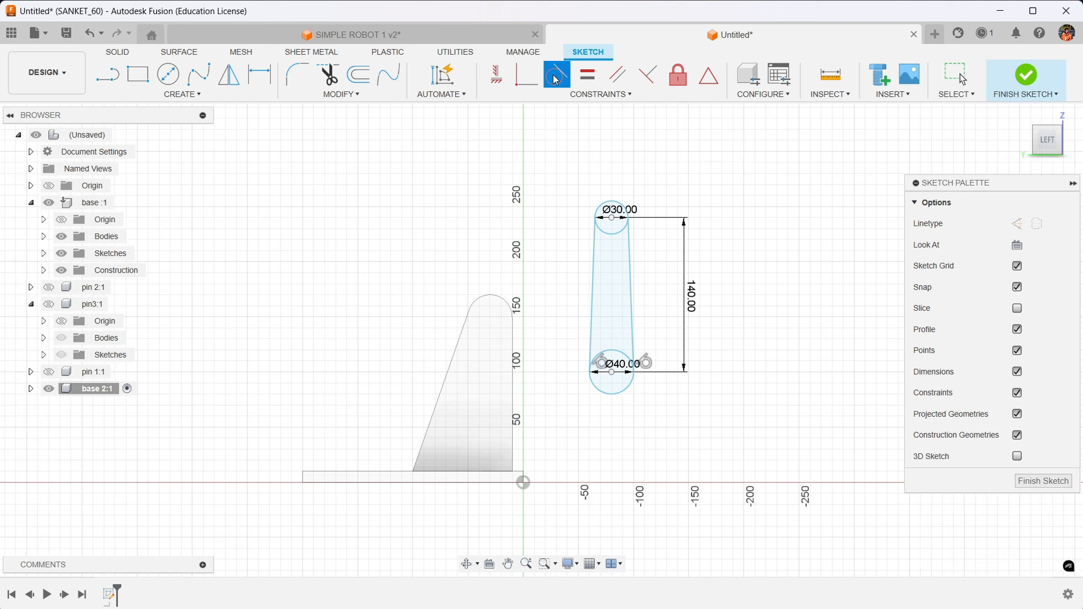
pyautogui.click(608, 237)
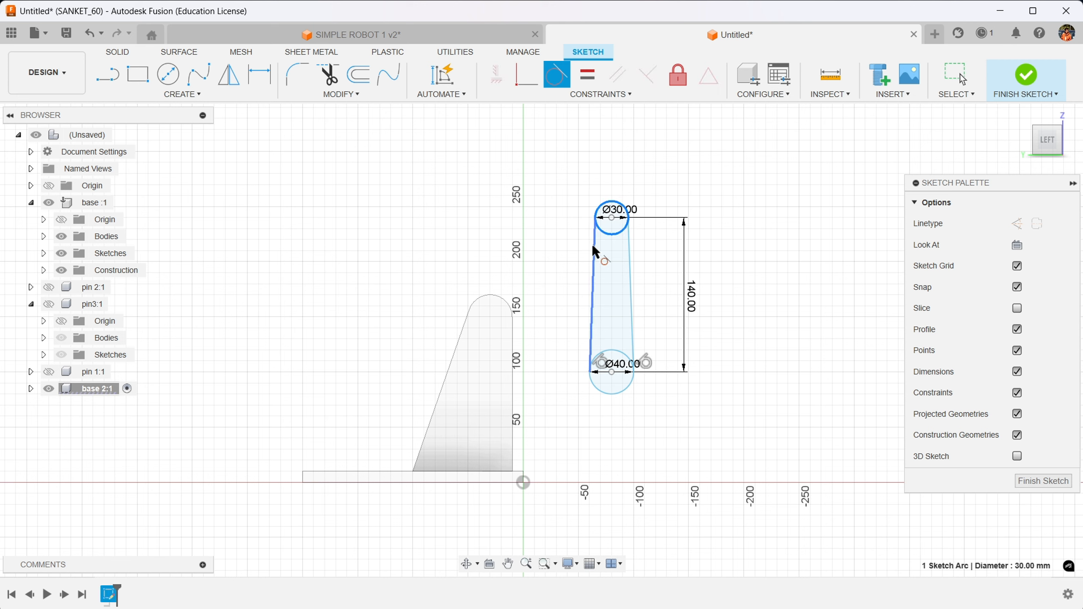
pyautogui.click(596, 252)
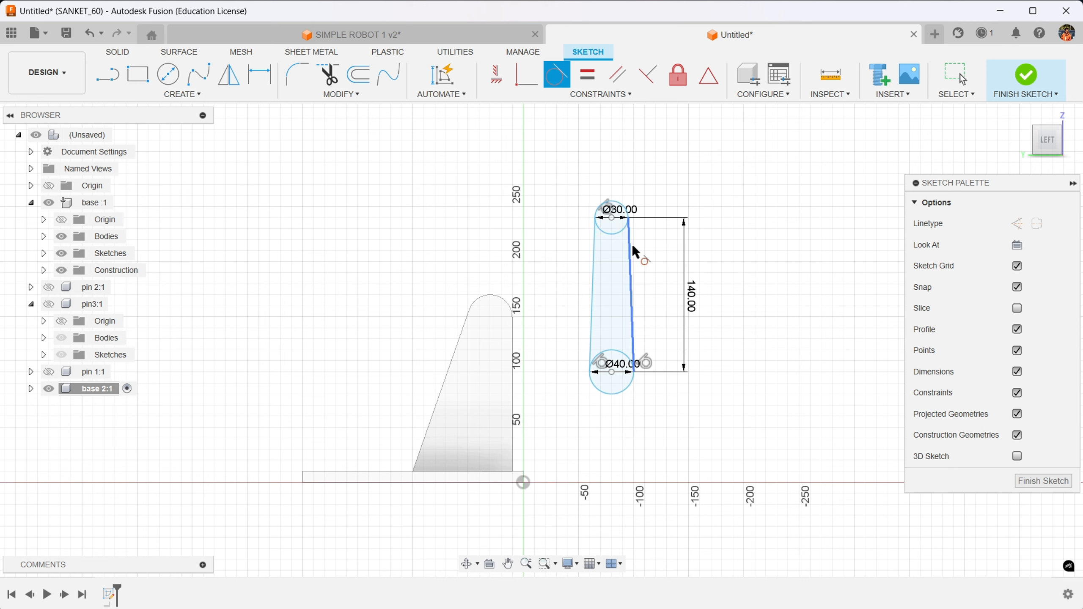
pyautogui.click(634, 244)
pyautogui.click(619, 235)
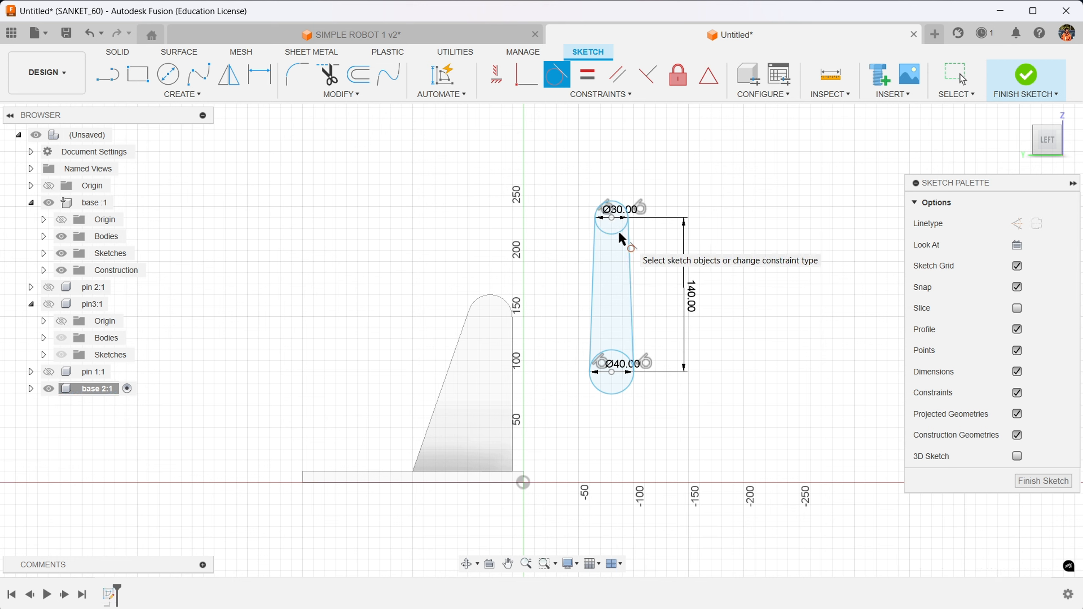
# - Trim the inner arcs of both circles to leave one closed, tapered link outline with rounded ends
pyautogui.click(327, 74)
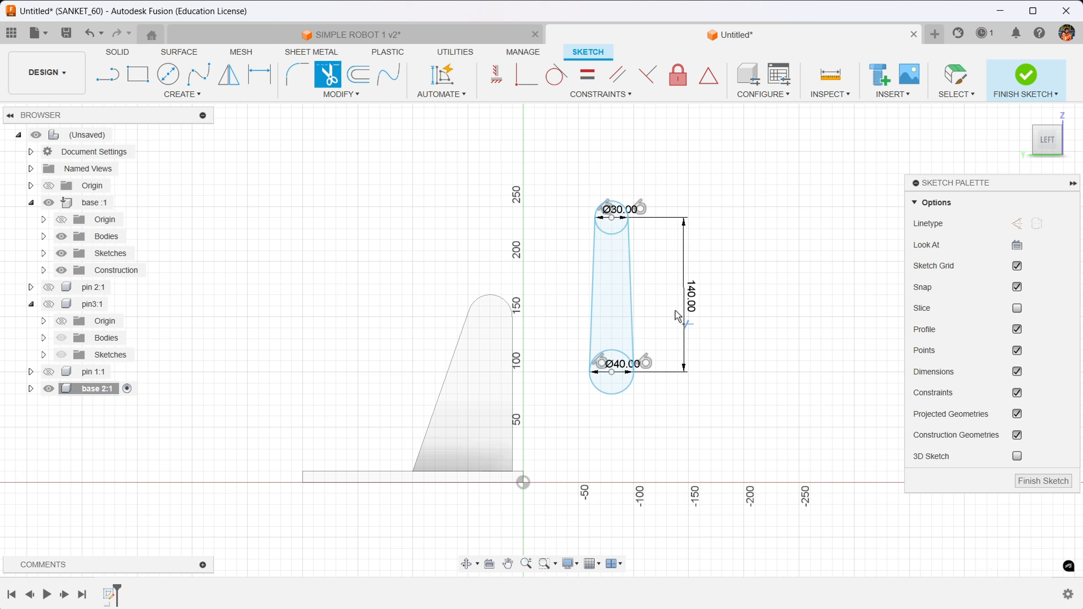
pyautogui.click(613, 234)
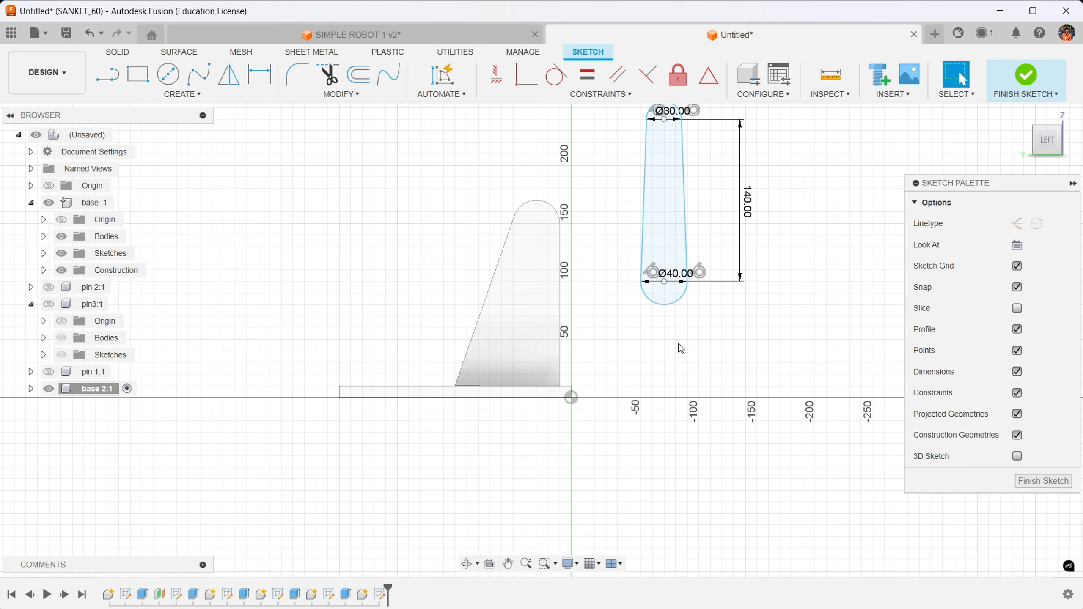
pyautogui.moveTo(666, 349); pyautogui.dragTo(639, 440, button='middle')
pyautogui.scroll(1, 649, 340)
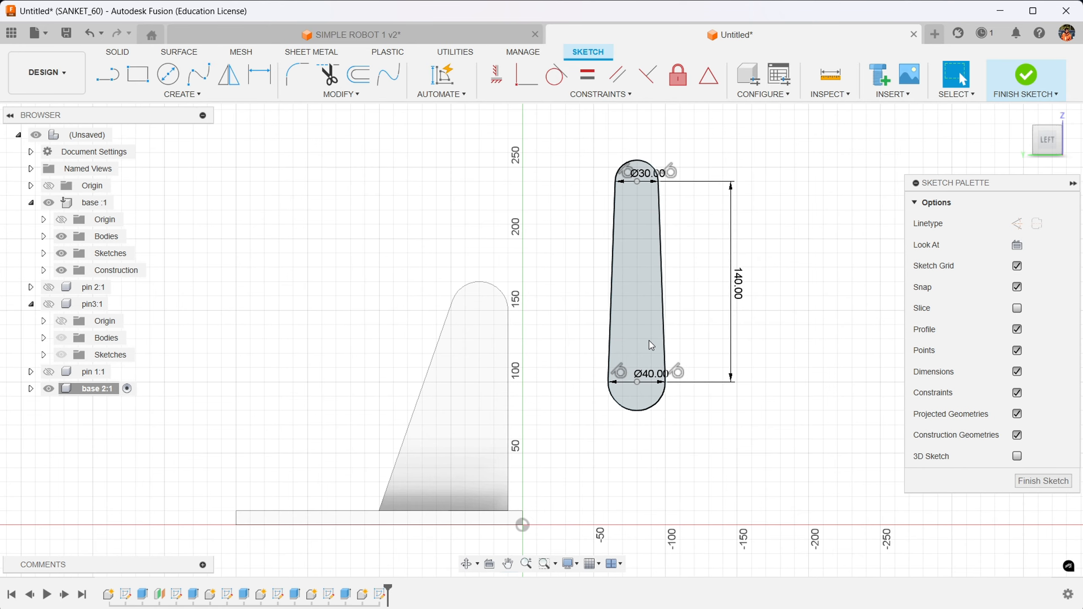
pyautogui.scroll(1, 652, 344)
pyautogui.click(652, 344)
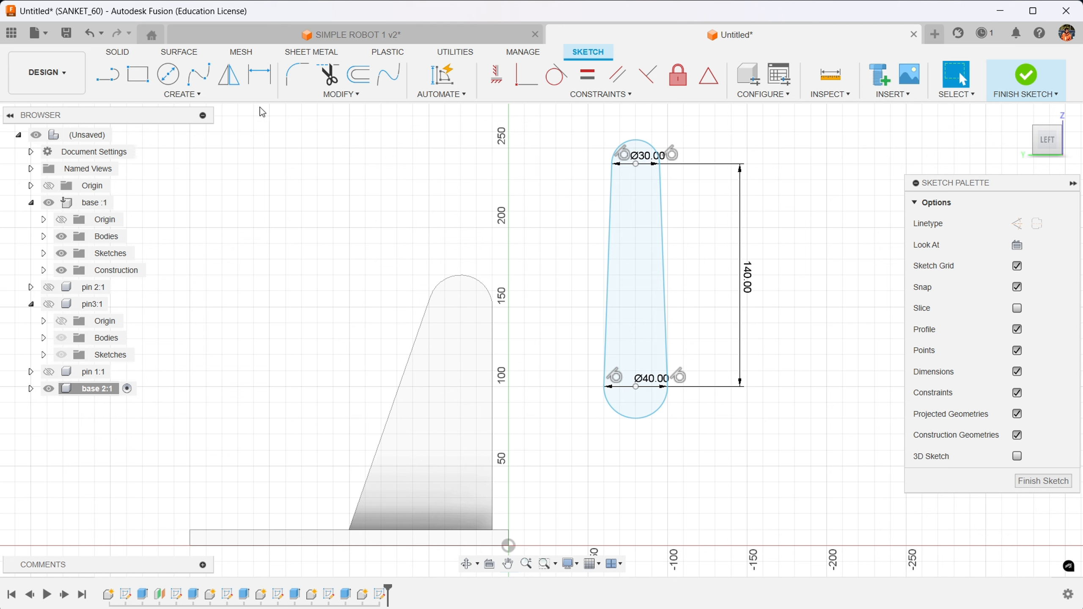
# - Draw a 30 mm diameter hole circle concentric with the link's larger, lower rounded end
pyautogui.click(169, 76)
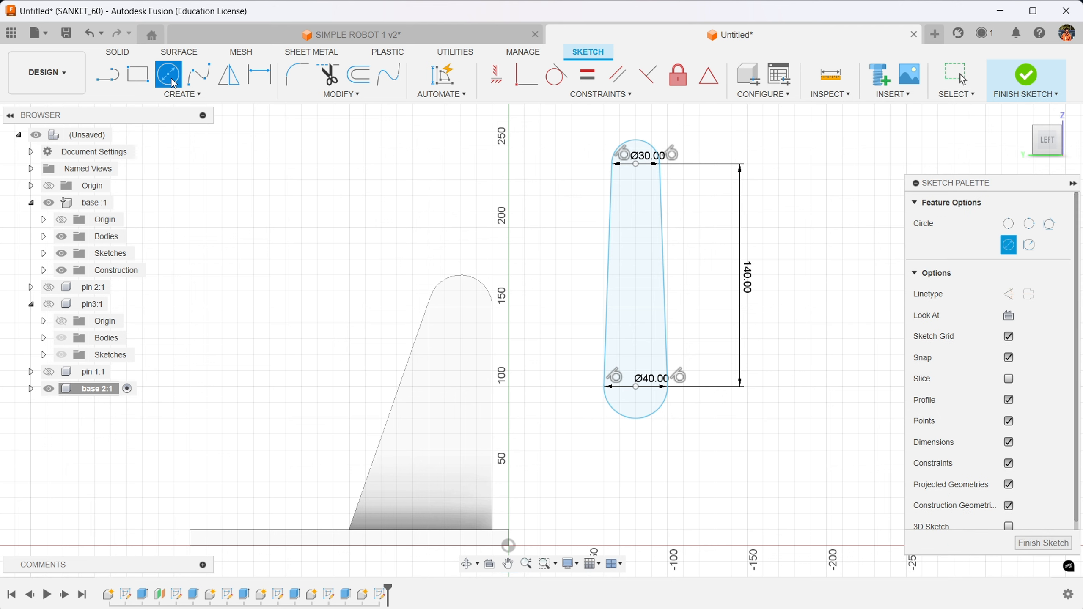
pyautogui.click(636, 388)
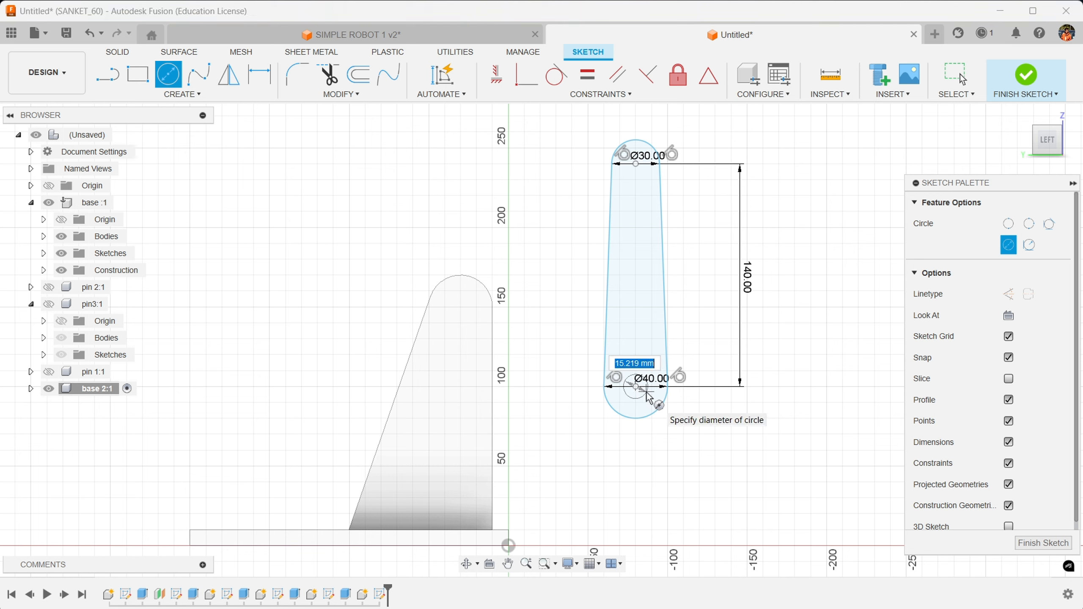
pyautogui.write('30')
pyautogui.press('Return')
pyautogui.press('Escape')
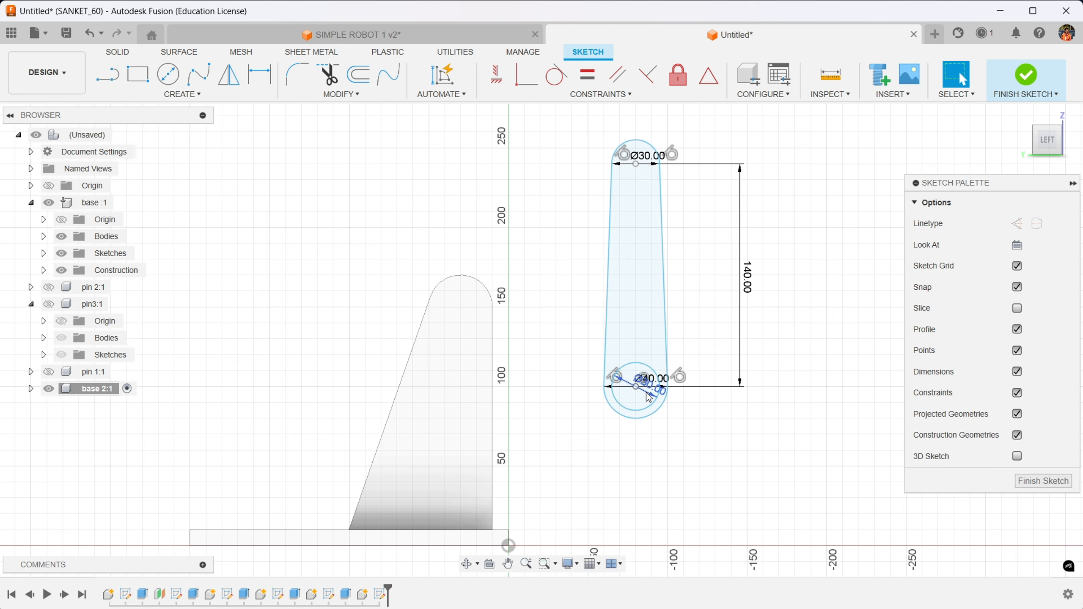
# - Draw a 20 mm diameter hole circle concentric with the link's smaller, upper rounded end
pyautogui.press('c')
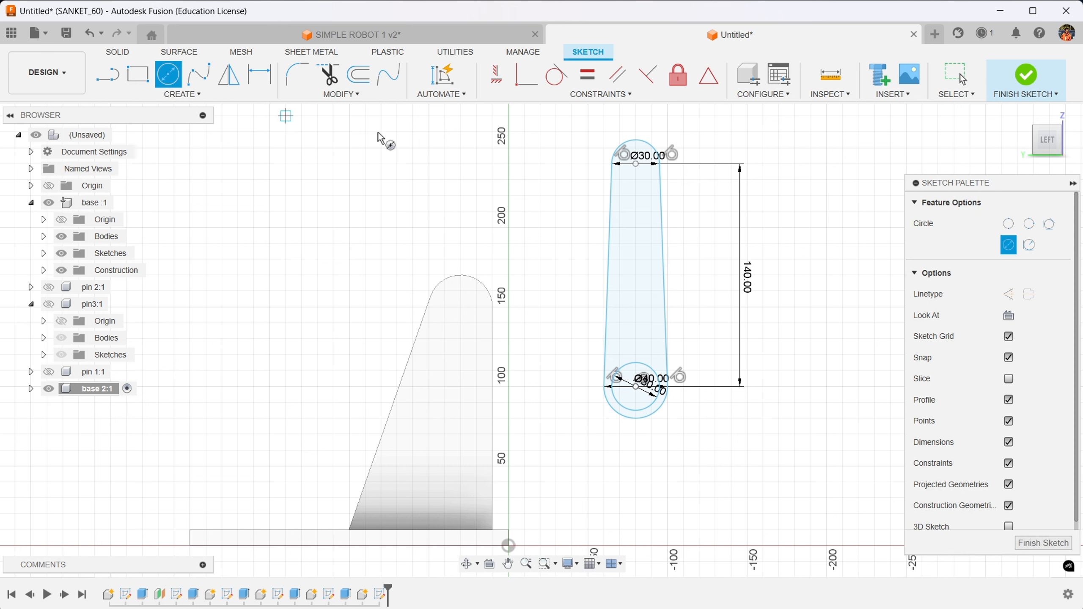
pyautogui.click(635, 164)
pyautogui.write('20.517')
pyautogui.press('Return')
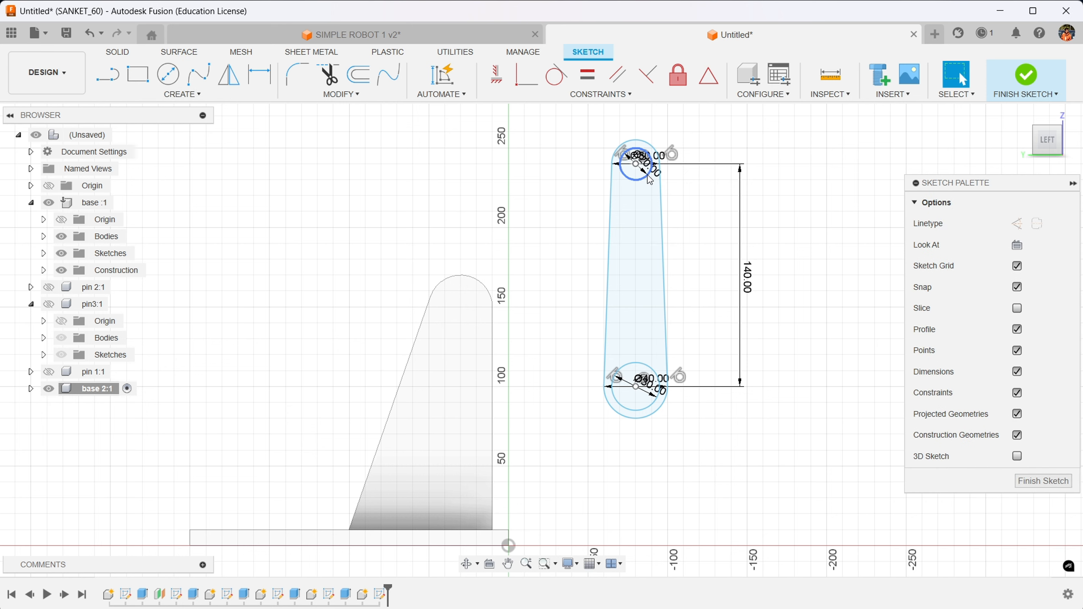
# - Extrude the tapered link profile around its two holes 10 mm as a new body
pyautogui.click(631, 281)
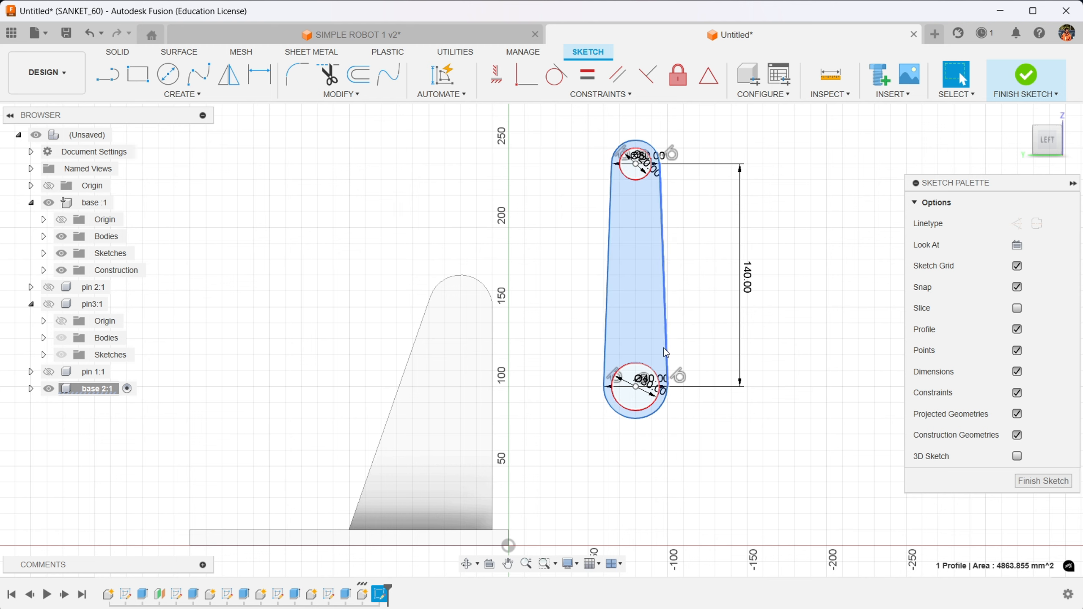
pyautogui.press('e')
pyautogui.click(142, 75)
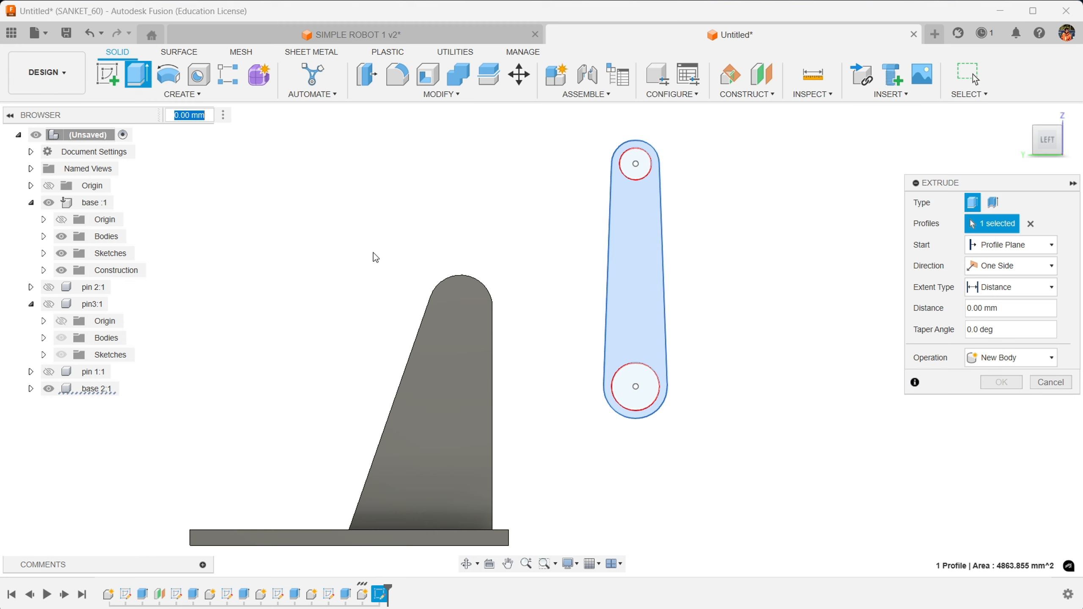
pyautogui.click(634, 305)
pyautogui.click(649, 292)
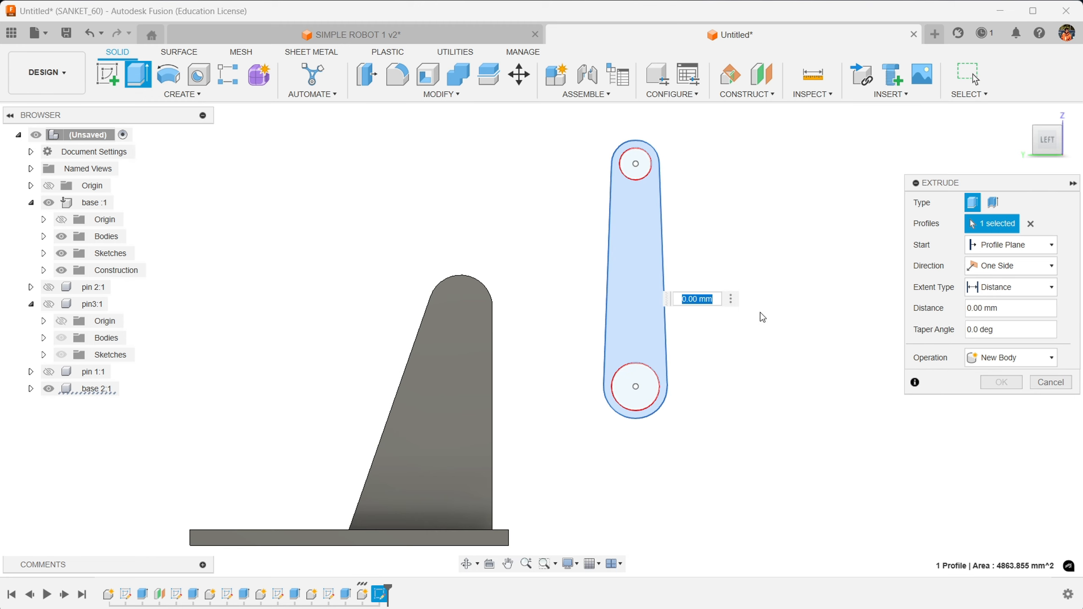
pyautogui.write('10')
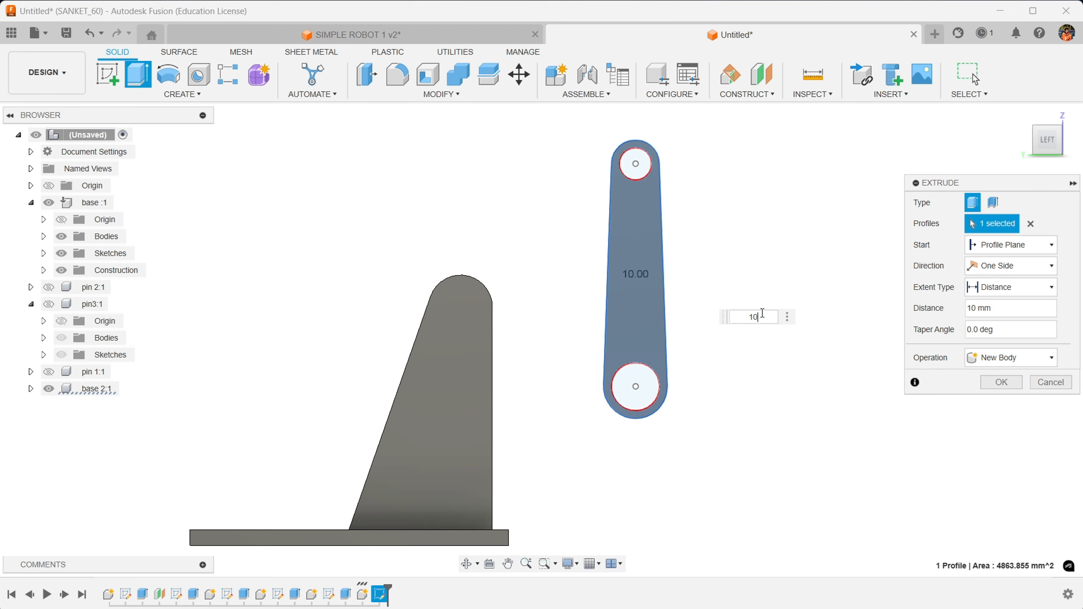
pyautogui.press('Return')
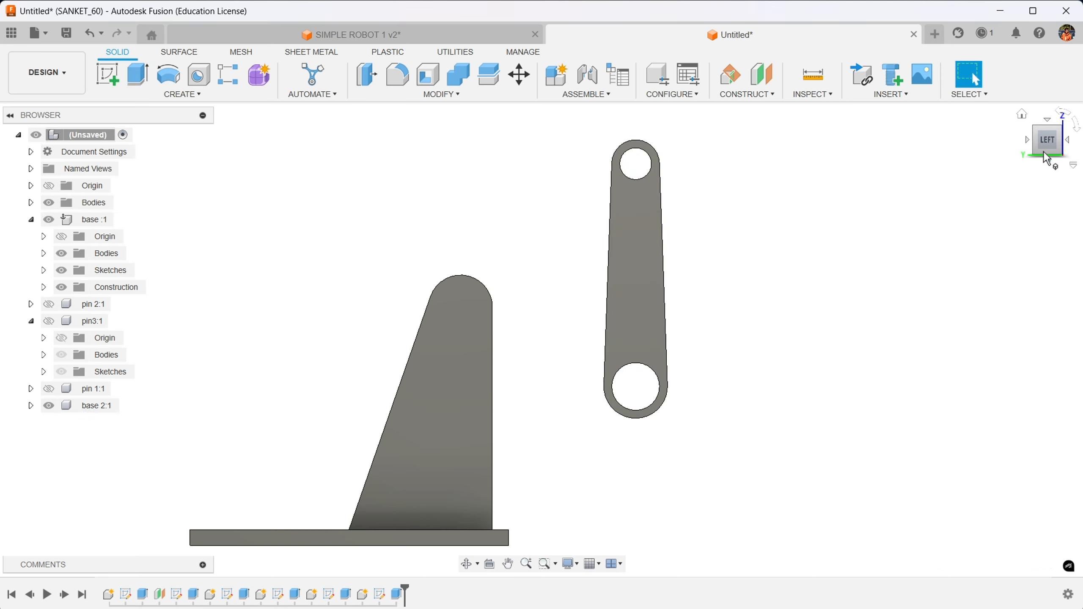
# - Check the extruded link at an angle and copy the base 2 component
pyautogui.moveTo(1044, 141)
pyautogui.mouseDown()
pyautogui.moveTo(1044, 210)
pyautogui.moveTo(1046, 145)
pyautogui.mouseUp()
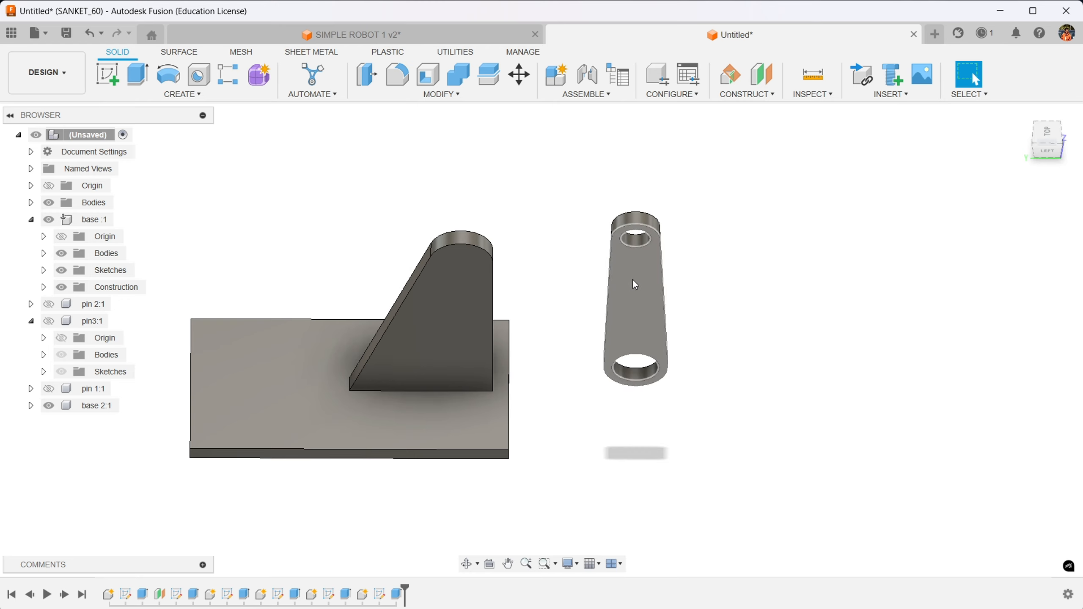
pyautogui.click(1048, 161)
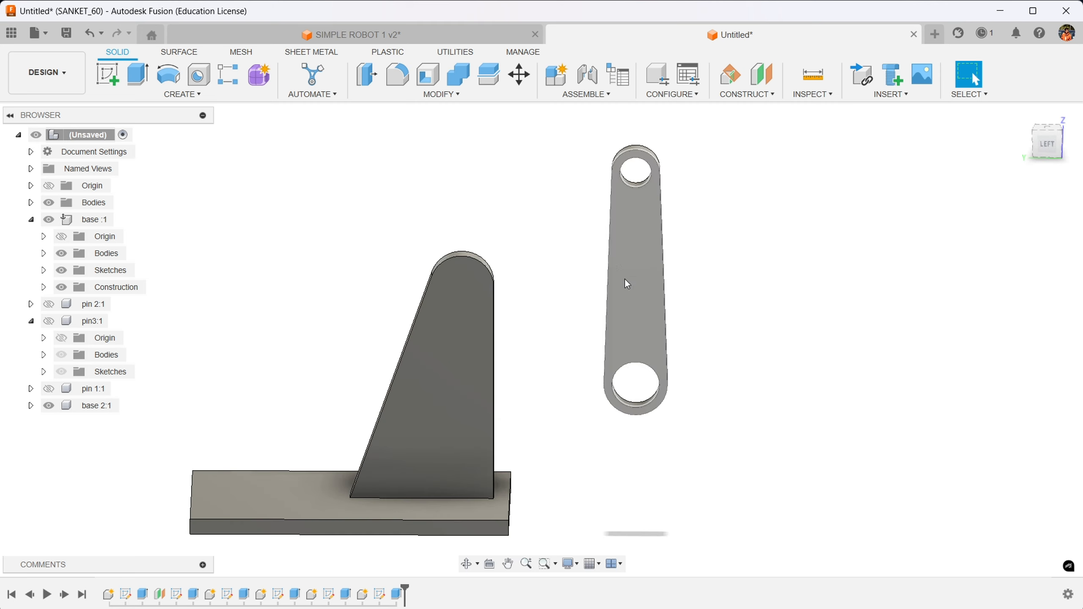
pyautogui.click(627, 284)
pyautogui.rightClick(627, 284)
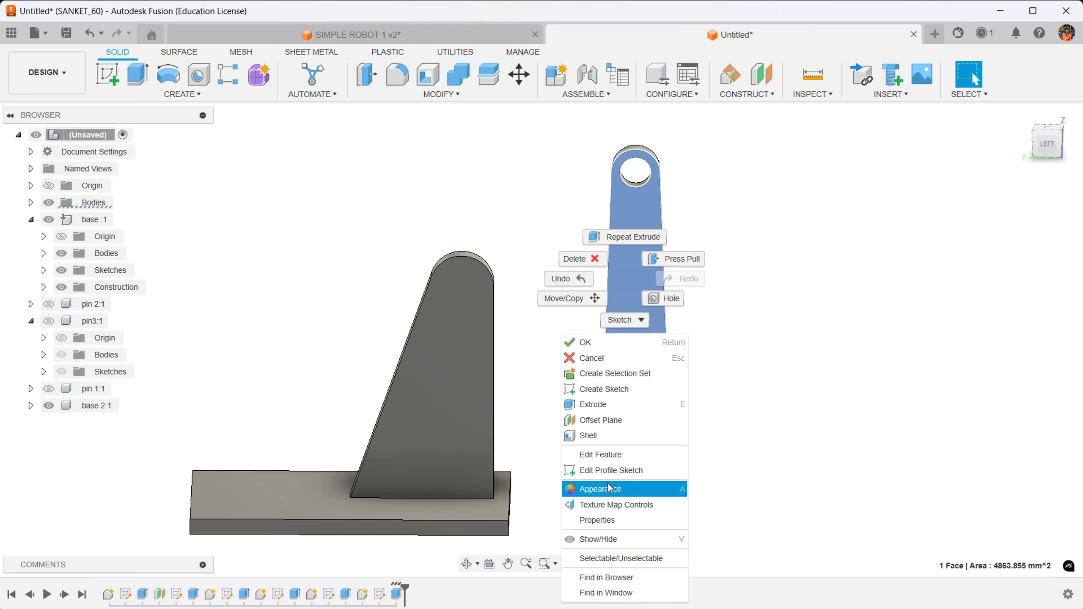
pyautogui.click(620, 559)
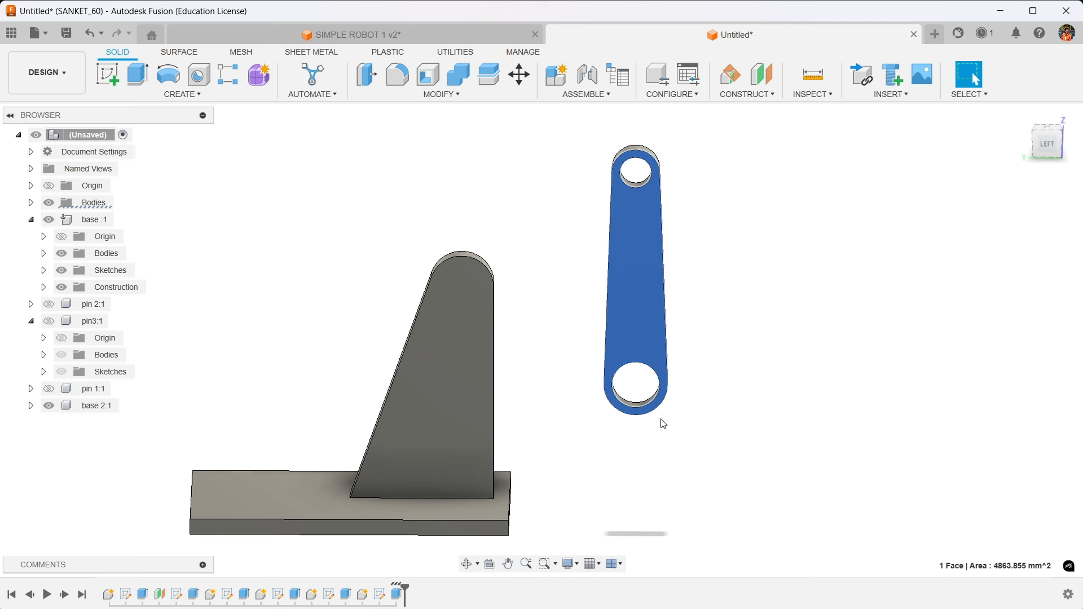
pyautogui.rightClick(85, 407)
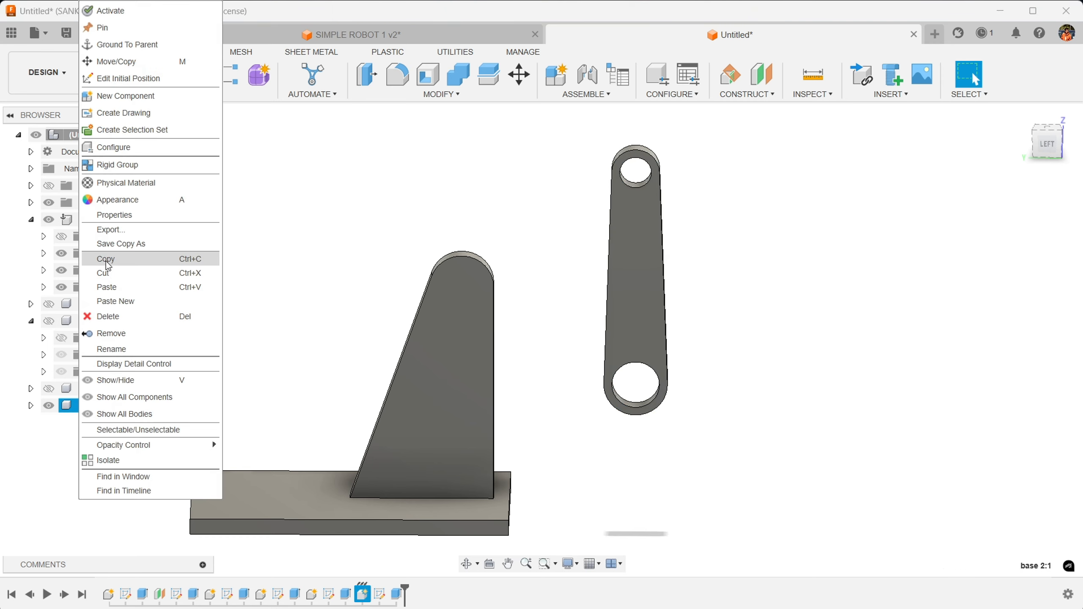
pyautogui.click(107, 260)
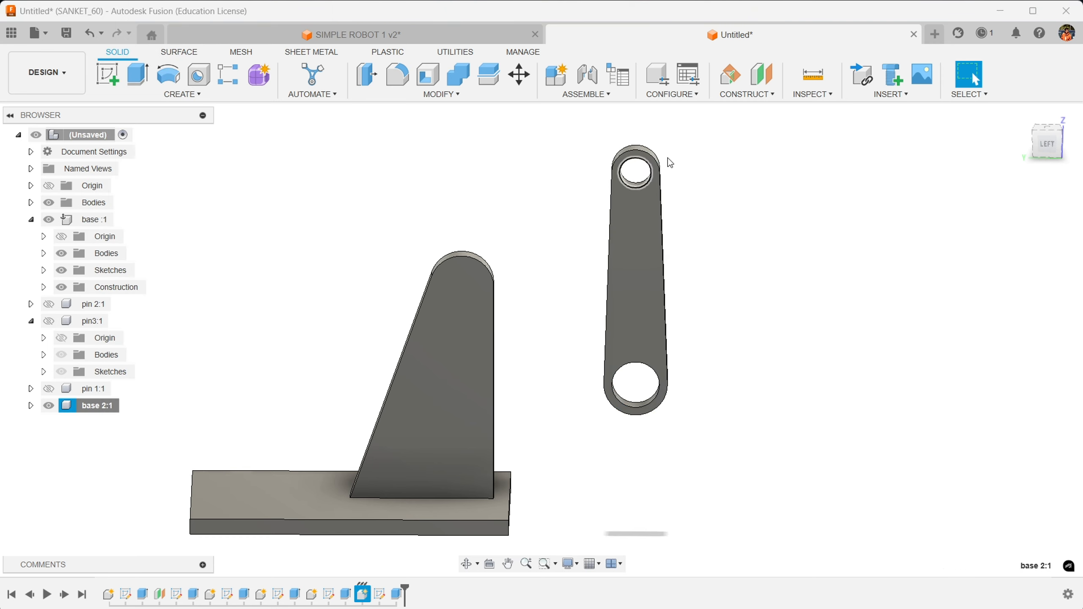
# - Create an internal component named "base 2 of 2" under the top-level design and move the second link up beside the first
pyautogui.click(86, 136)
pyautogui.click(559, 94)
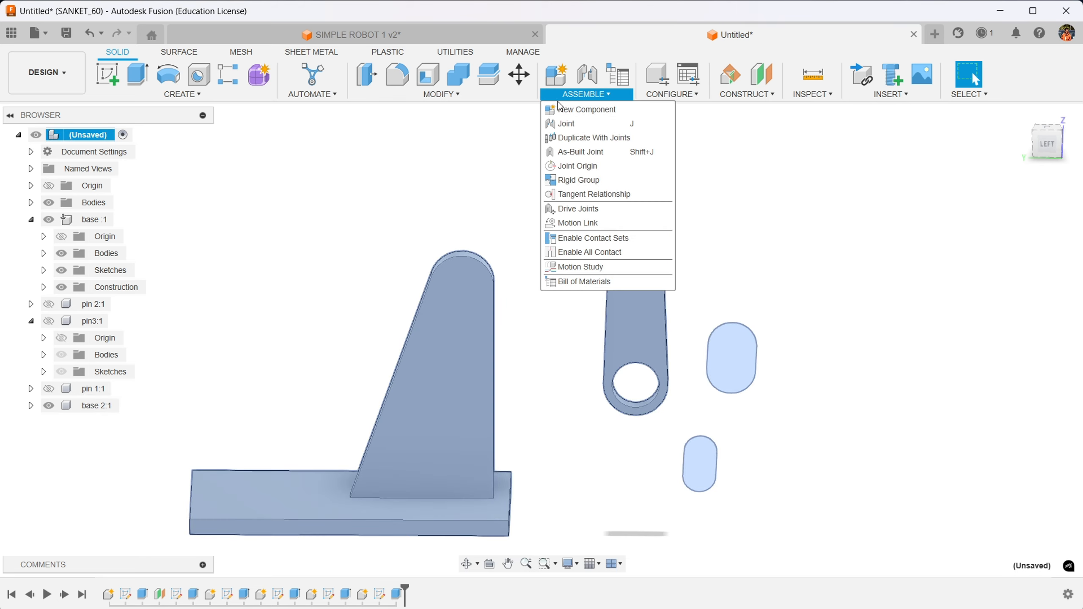
pyautogui.click(560, 110)
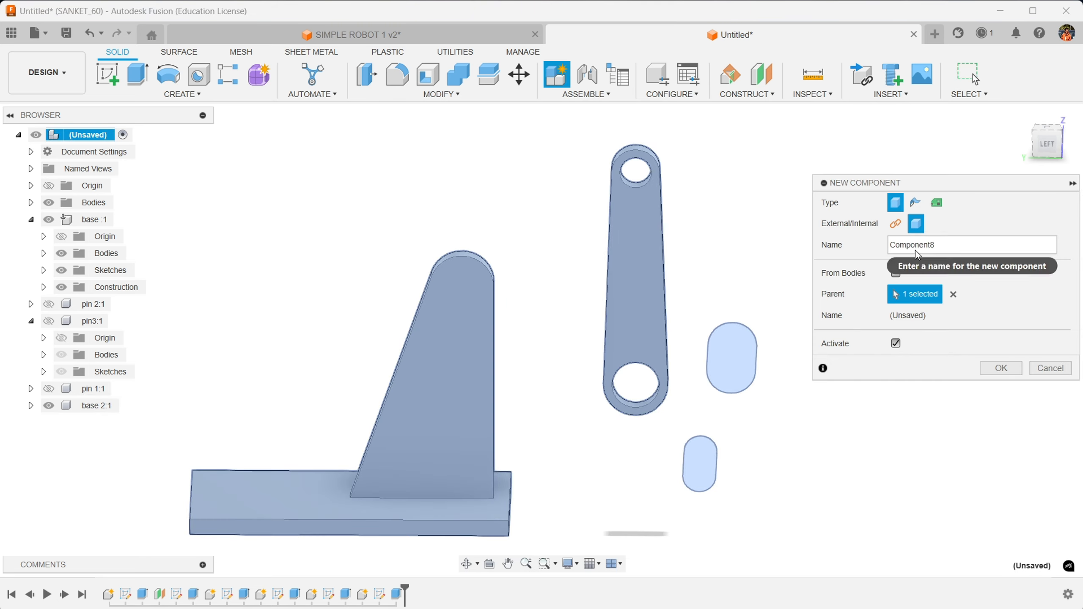
pyautogui.moveTo(936, 246); pyautogui.dragTo(924, 247)
pyautogui.press('BackSpace')
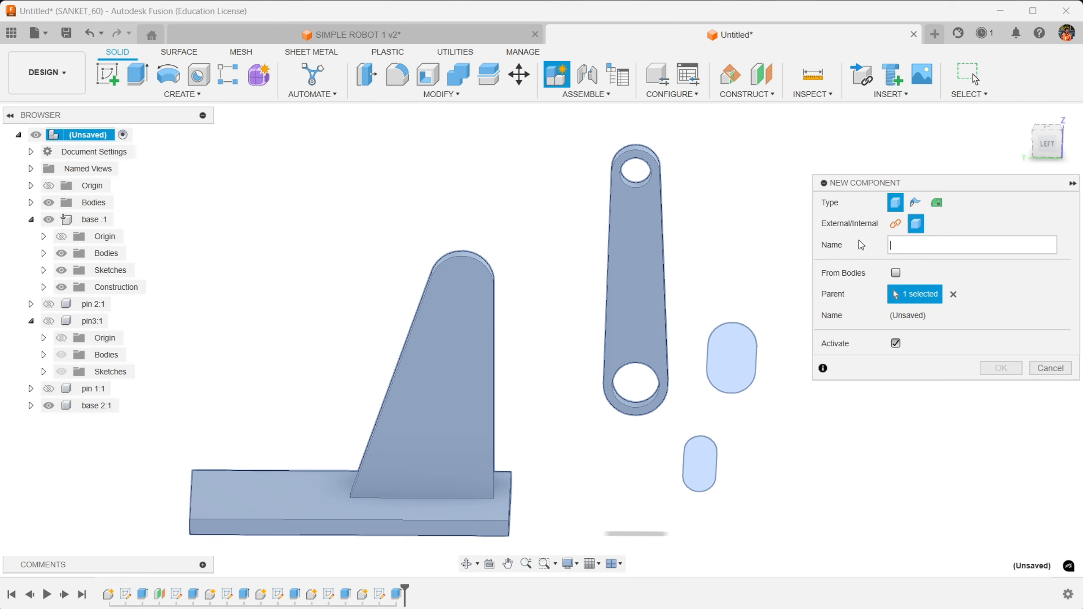
pyautogui.write('base 2 of 2')
pyautogui.click(995, 370)
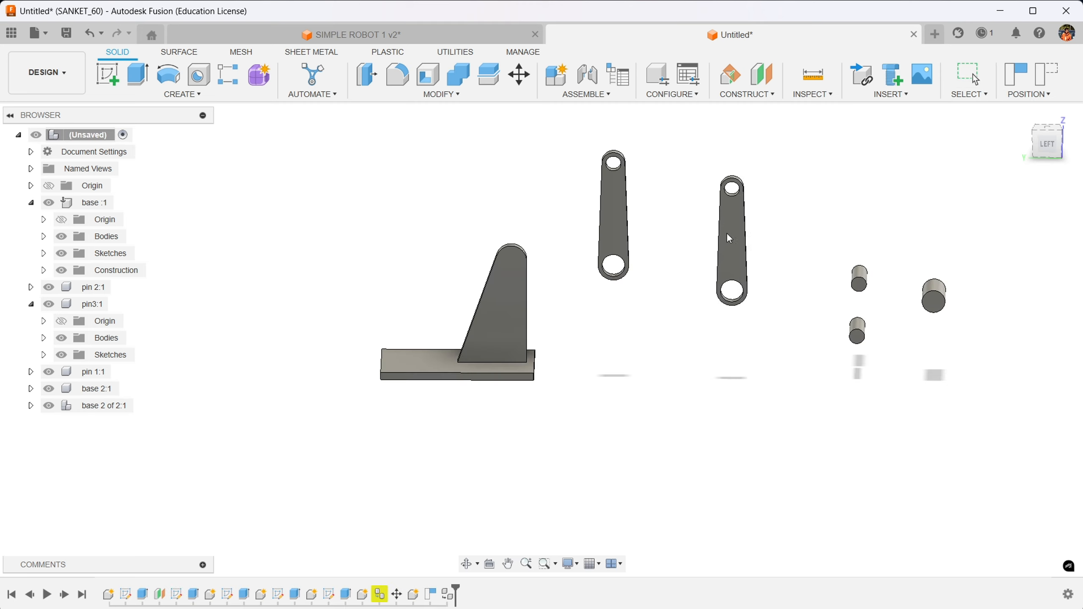
pyautogui.moveTo(726, 233); pyautogui.dragTo(665, 186)
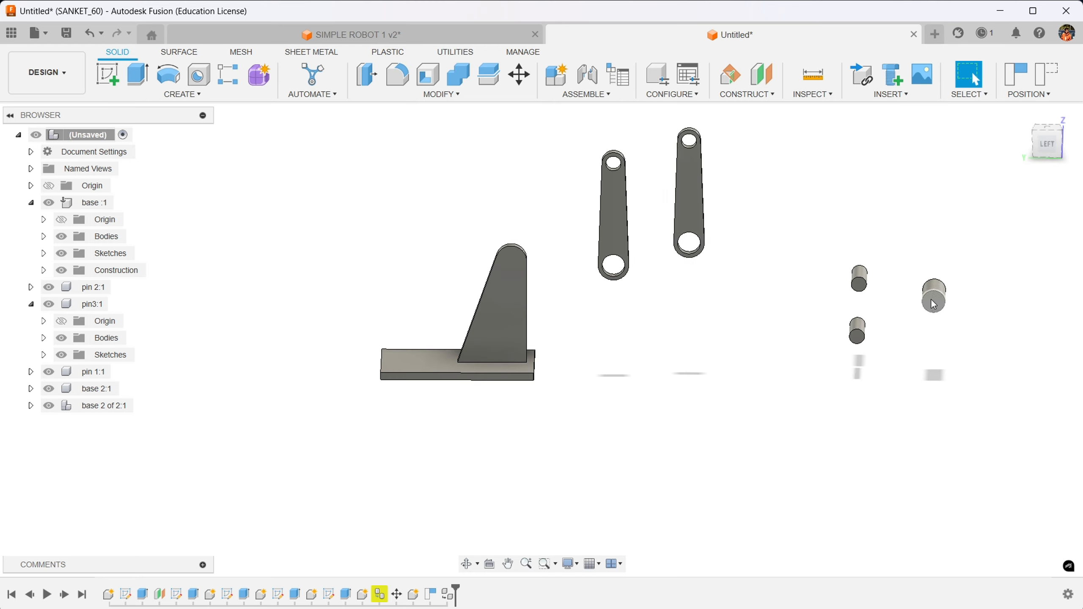
# - Edit the base support's sketch, adding a 30 mm diameter circle concentric with its rounded upper end, and finish the sketch
pyautogui.click(513, 272)
pyautogui.click(511, 295)
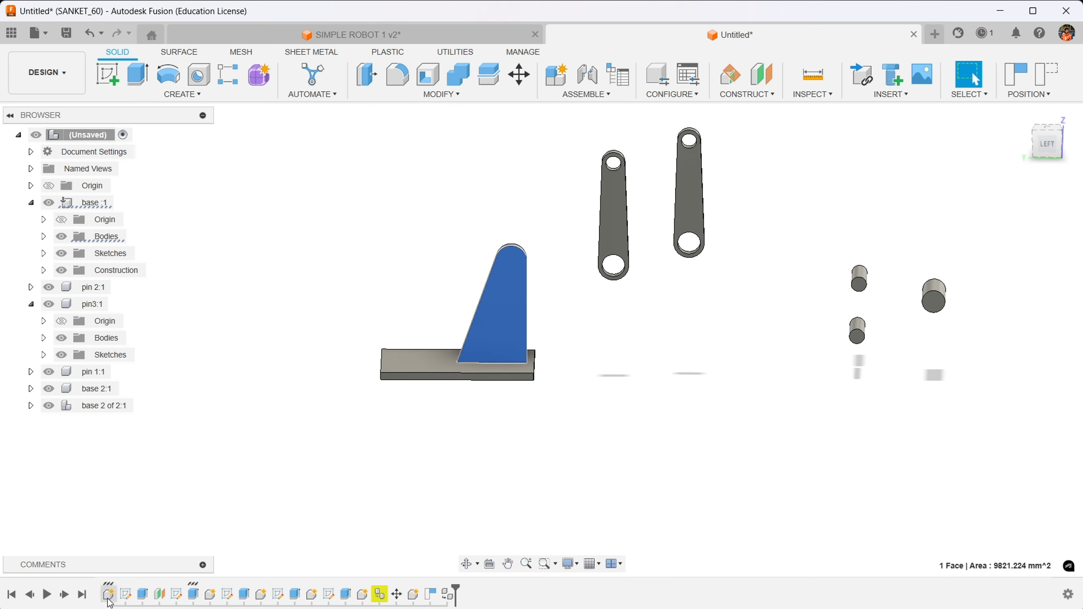
pyautogui.rightClick(182, 599)
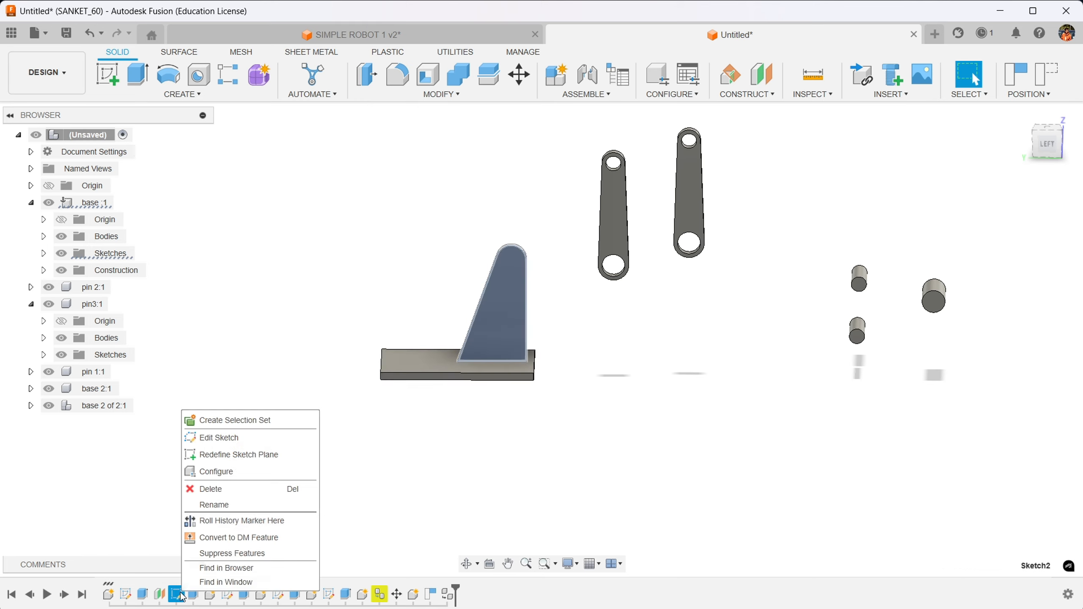
pyautogui.click(205, 443)
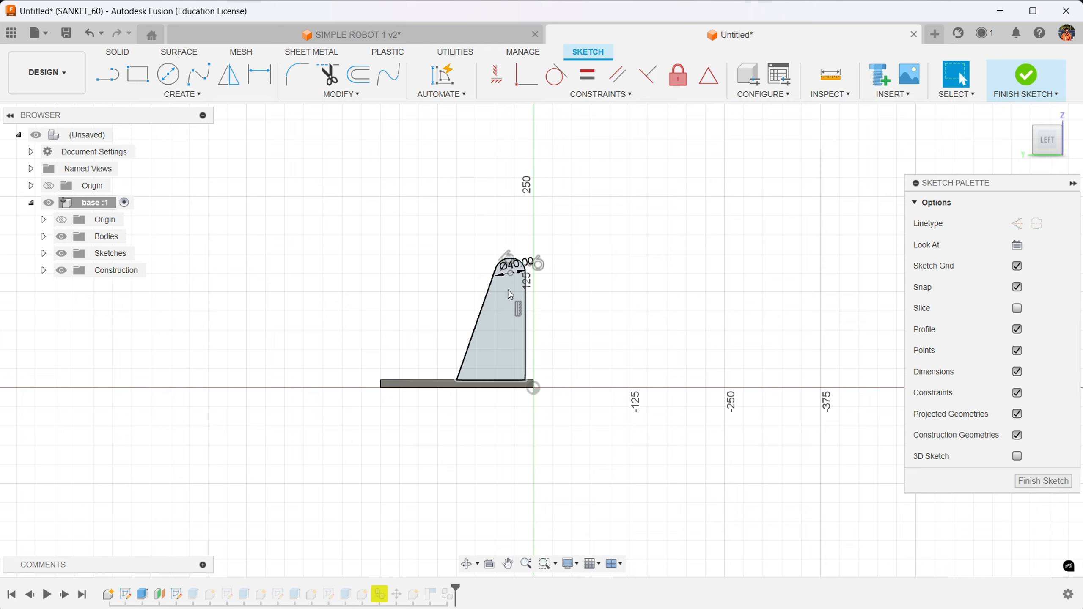
pyautogui.scroll(5, 507, 290)
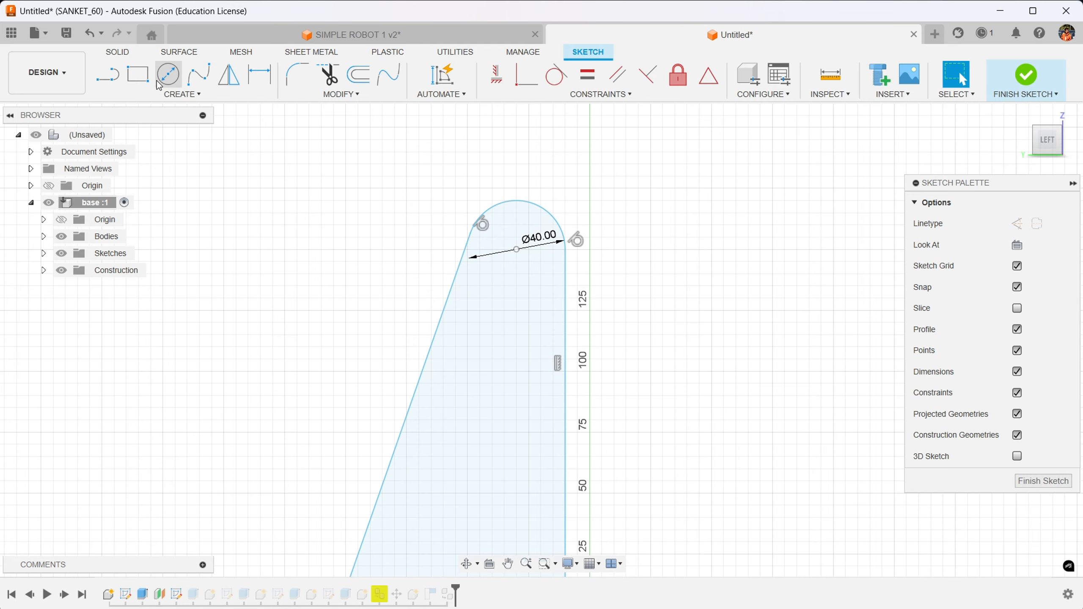
pyautogui.click(171, 76)
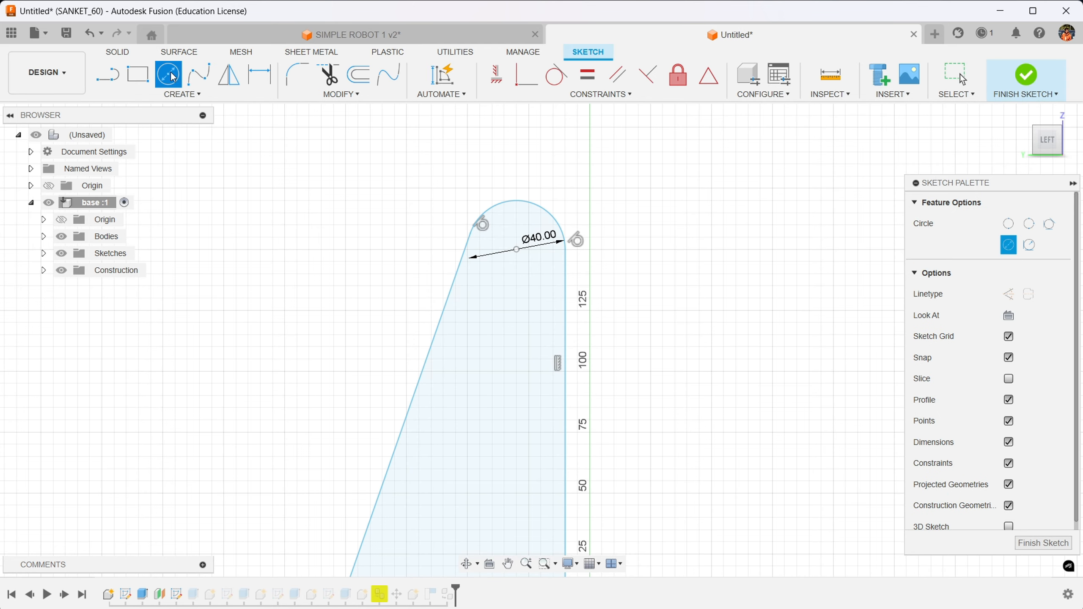
pyautogui.click(517, 250)
pyautogui.write('3')
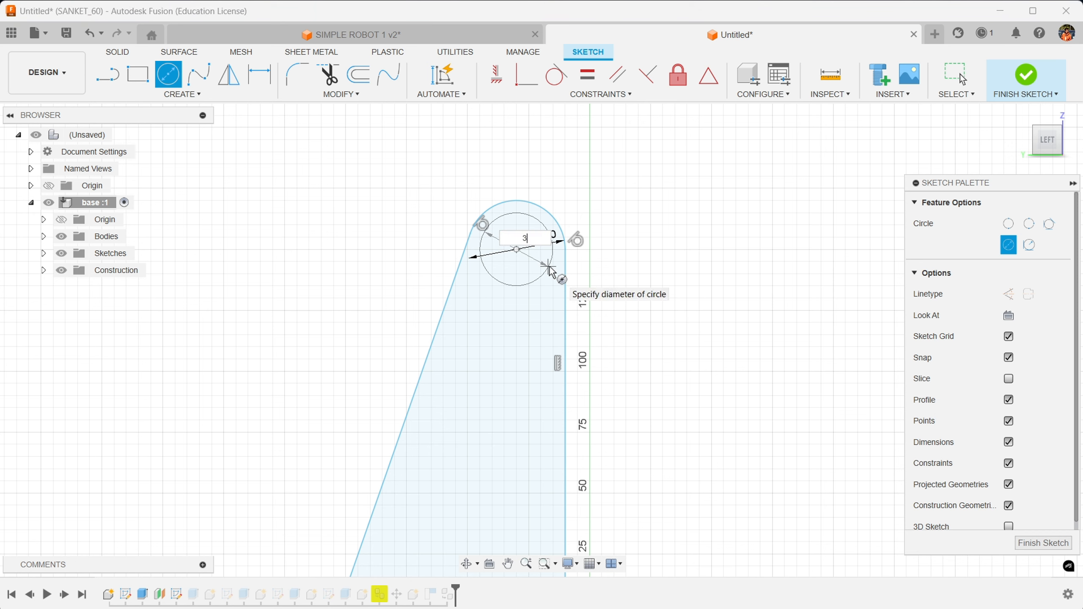
pyautogui.write('0')
pyautogui.press('Return')
pyautogui.press('Escape')
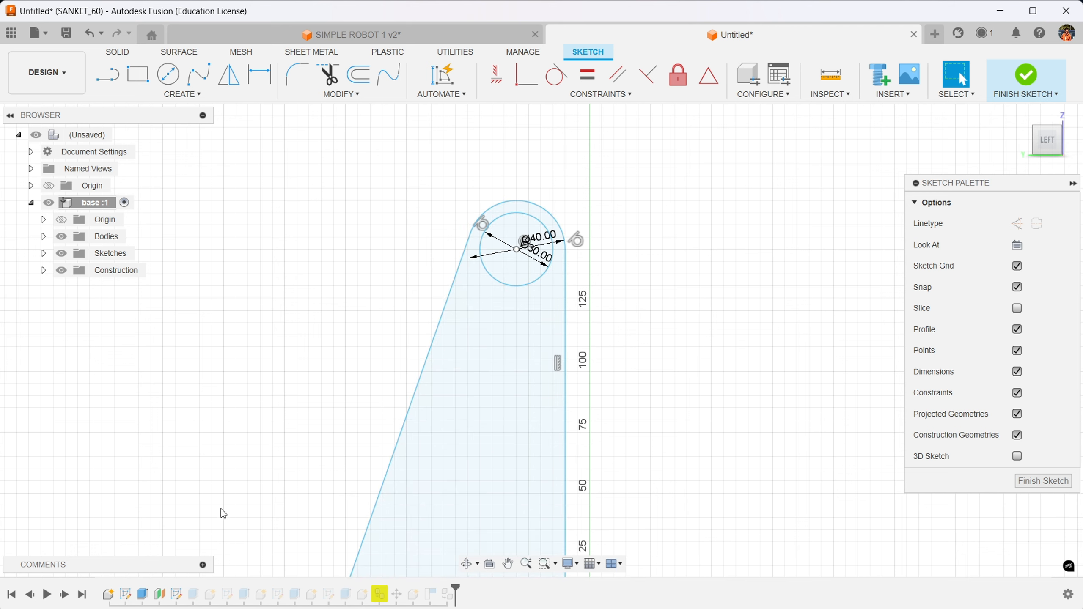
pyautogui.click(1039, 75)
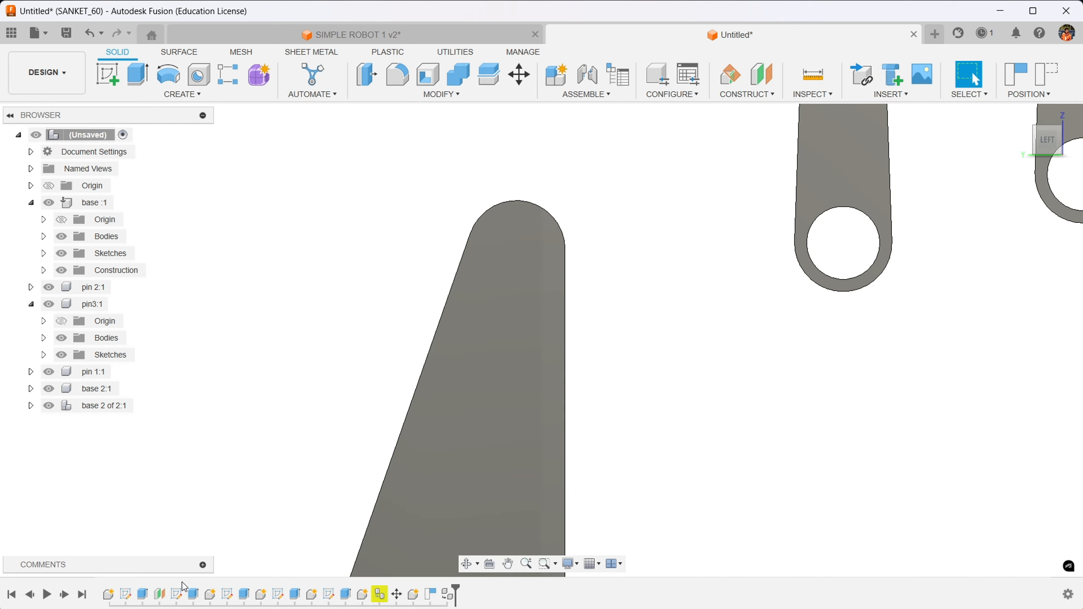
# - Edit the support's extrusion to use only the profile outside the 30 mm circle, with 5 mm on each of its two sides
pyautogui.click(193, 595)
pyautogui.rightClick(193, 596)
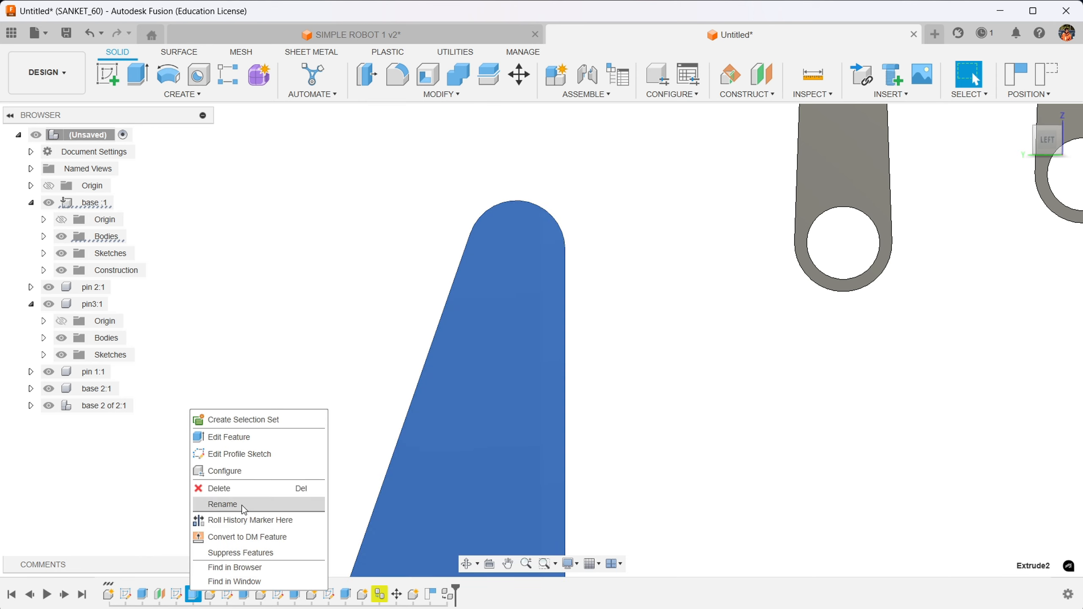
pyautogui.click(220, 439)
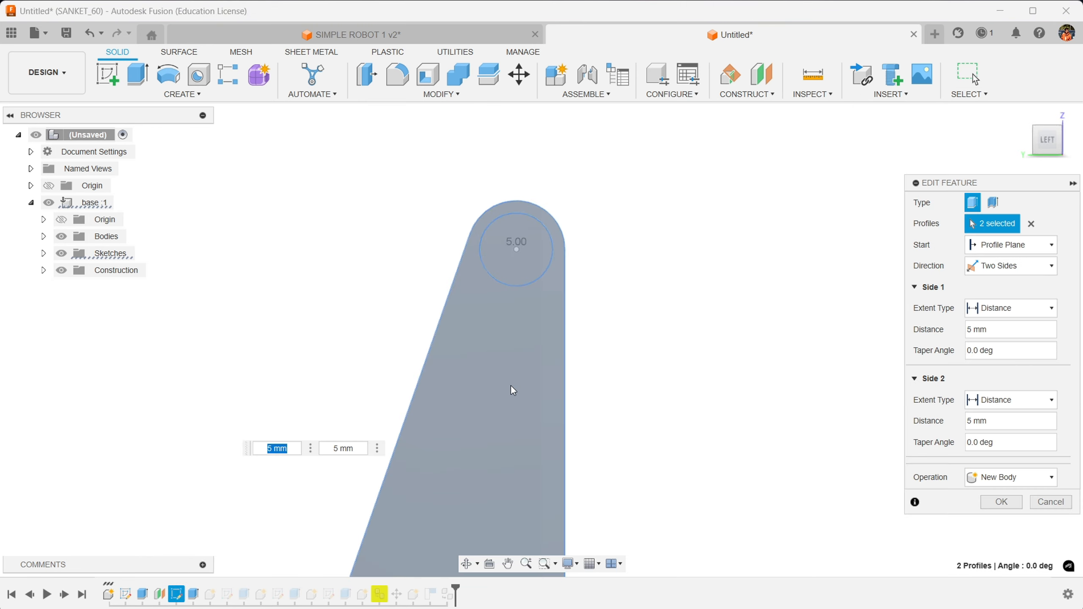
pyautogui.click(501, 257)
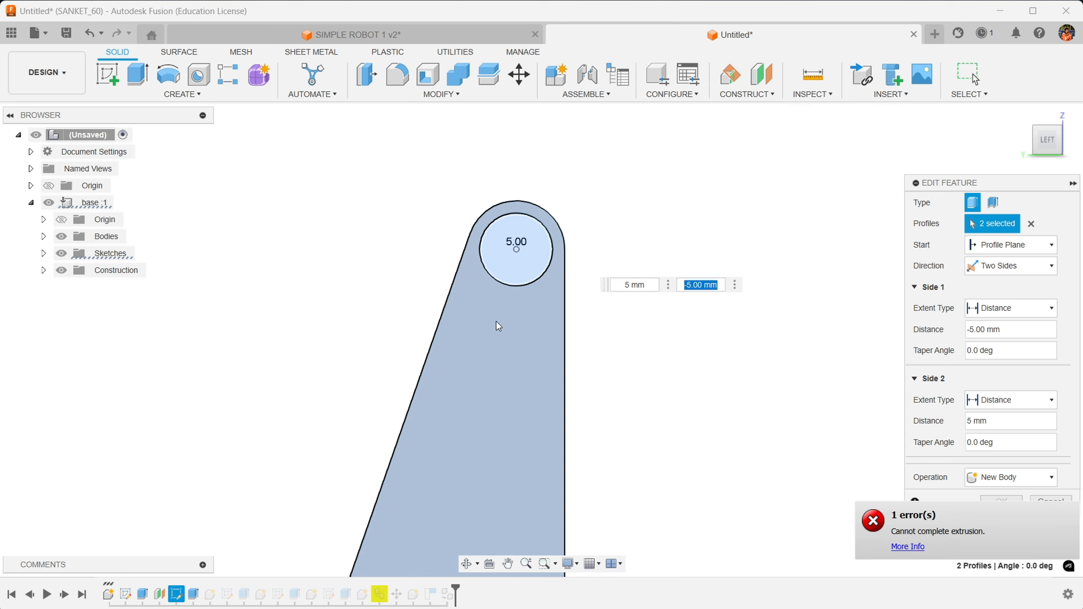
pyautogui.click(512, 433)
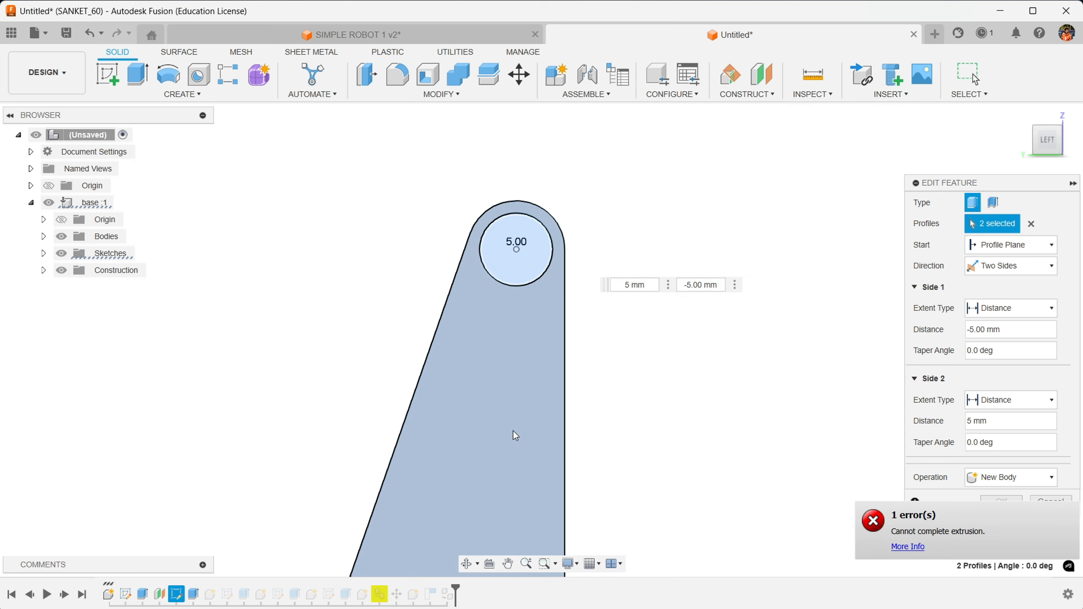
pyautogui.click(524, 334)
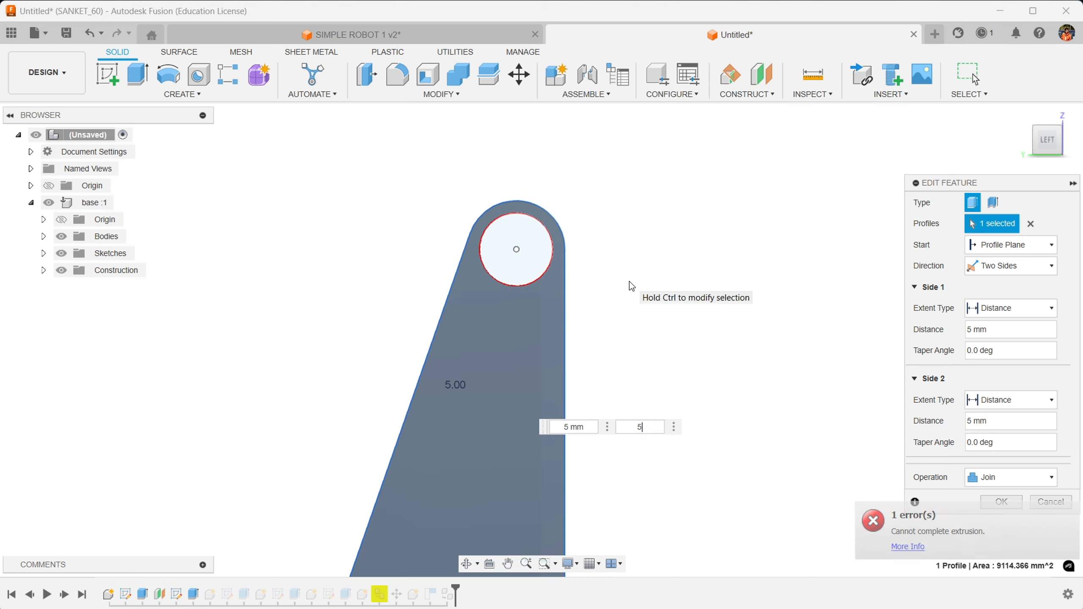
pyautogui.press('Return')
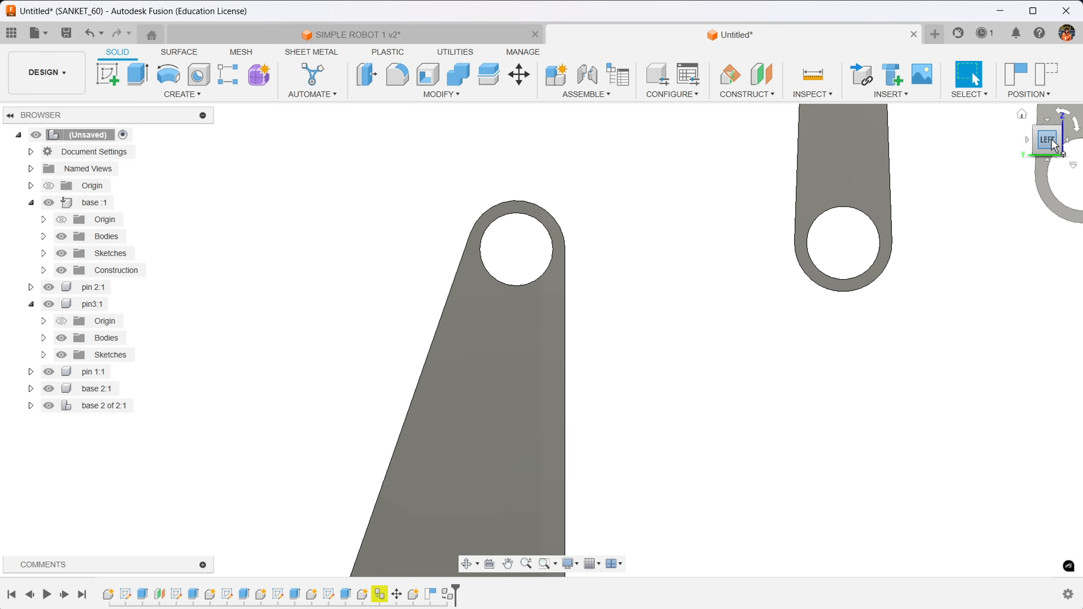
# - Start a joint that snaps the end face centre of pin 1 to the circular hole in the base support
pyautogui.moveTo(1050, 145); pyautogui.dragTo(1051, 171)
pyautogui.scroll(-4, 810, 319)
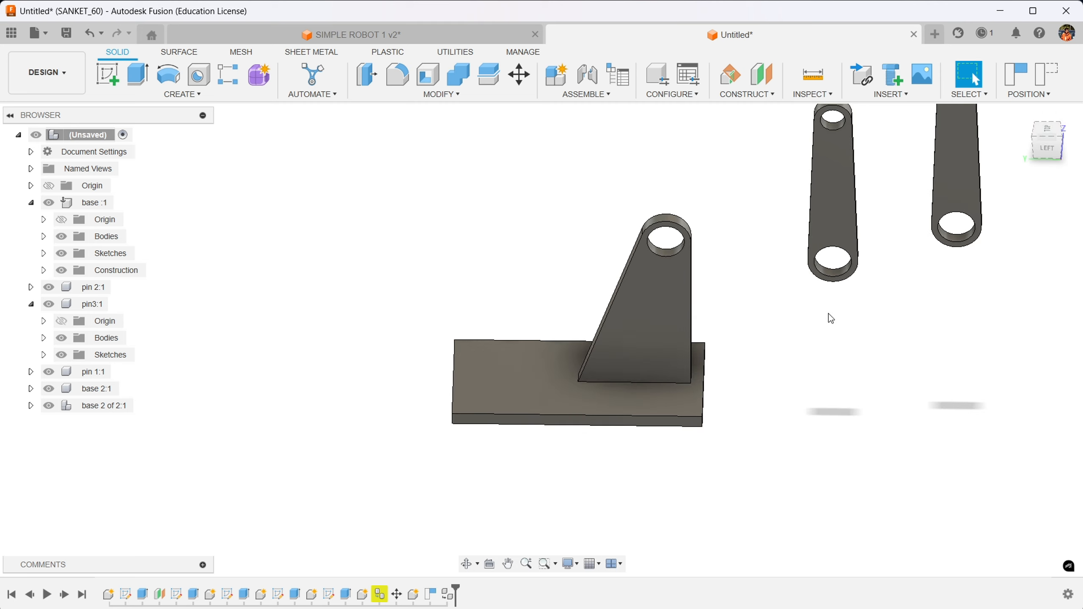
pyautogui.moveTo(911, 304); pyautogui.dragTo(744, 373, button='middle')
pyautogui.scroll(-4, 745, 374)
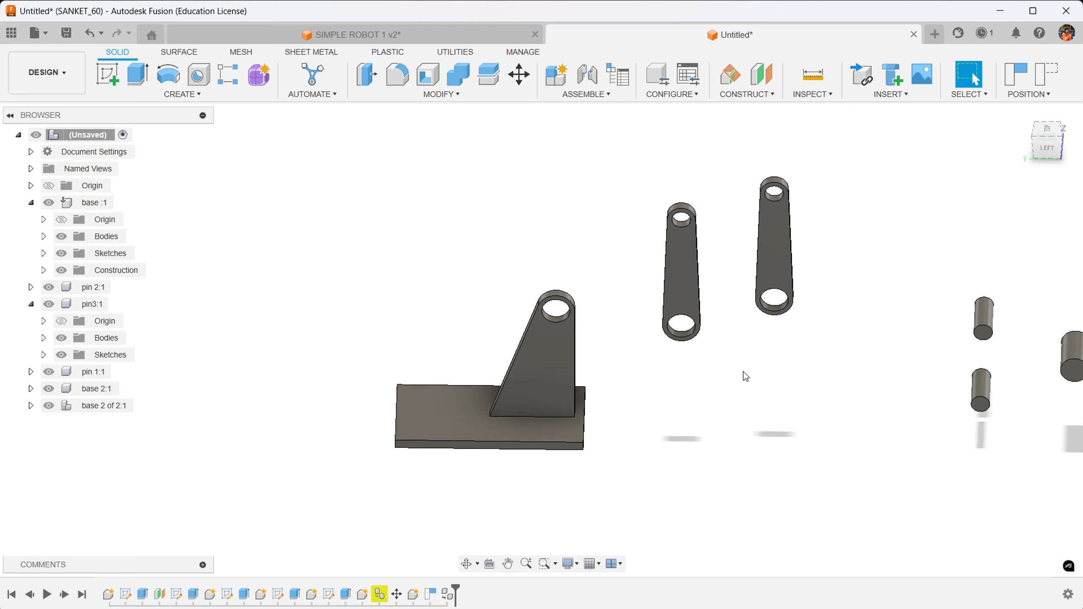
pyautogui.click(586, 77)
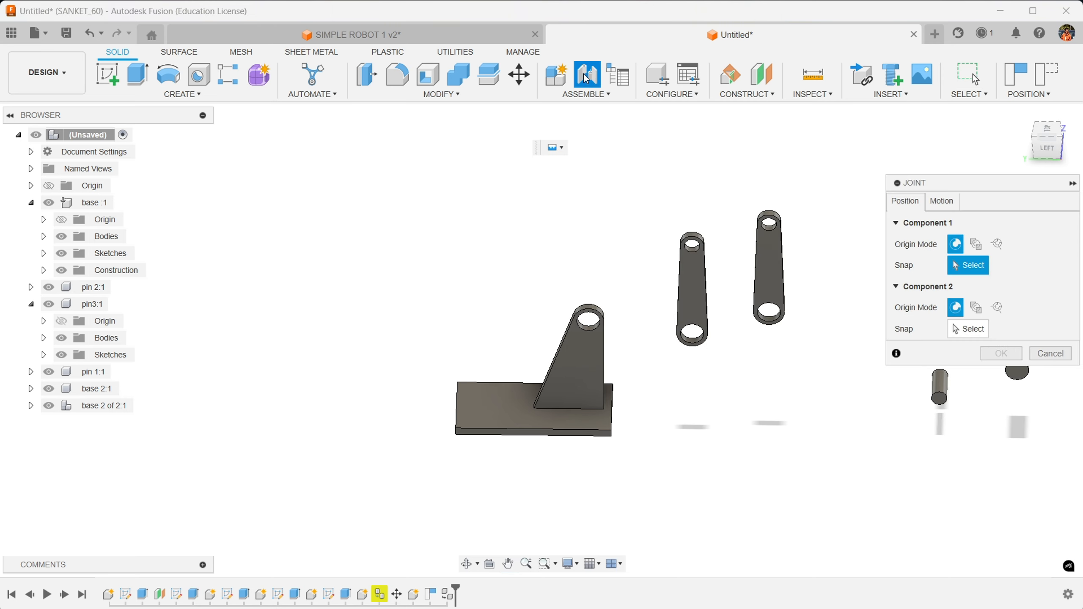
pyautogui.click(1020, 375)
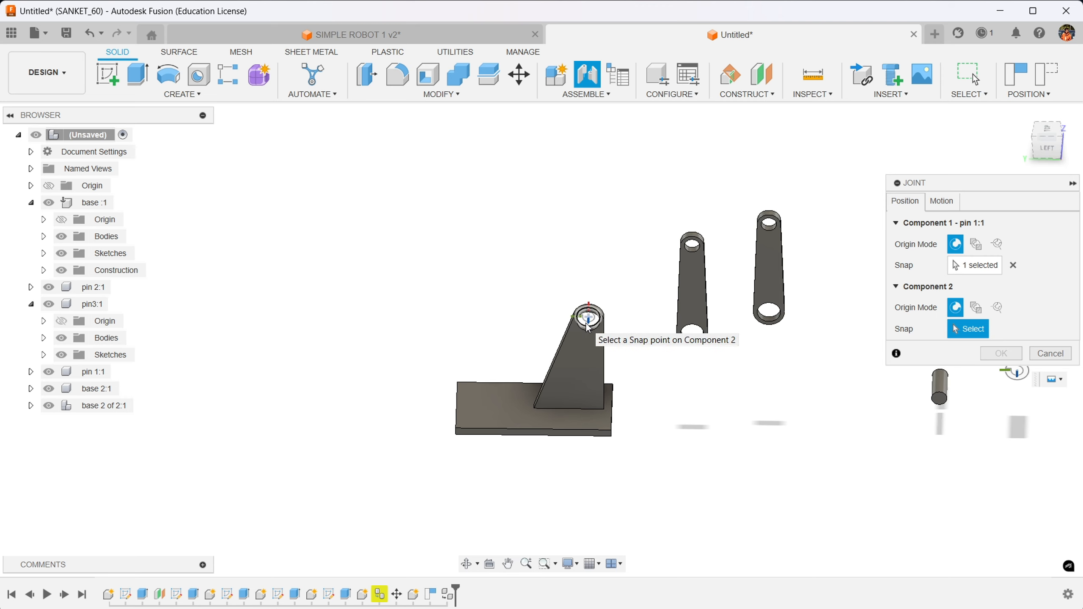
pyautogui.scroll(5, 588, 328)
pyautogui.click(591, 363)
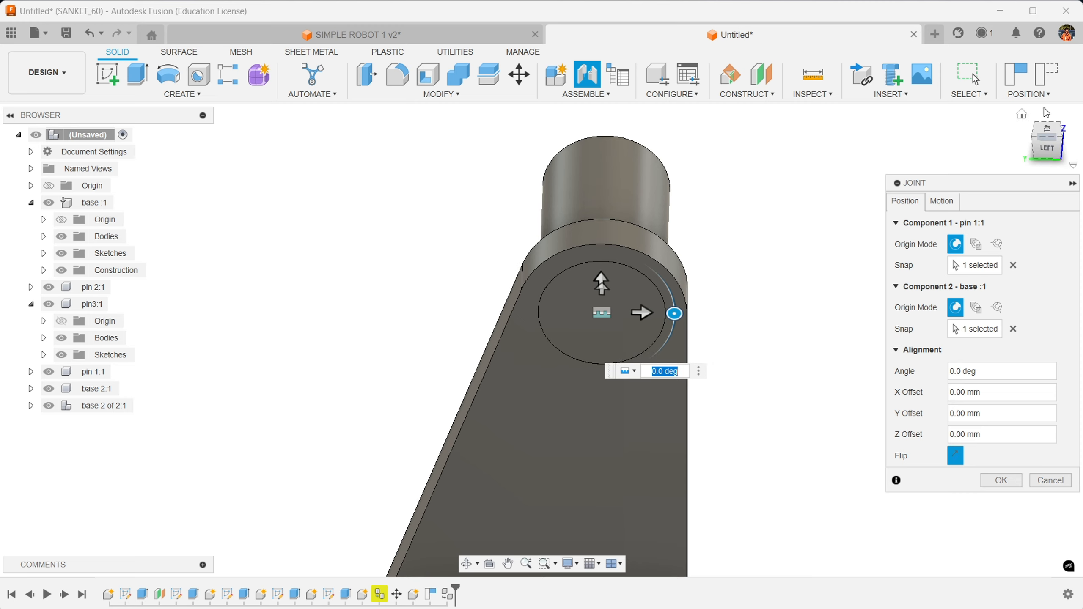
# - Try a Z offset of -25 mm for pin 1 through the base support's hole
pyautogui.moveTo(1046, 141)
pyautogui.mouseDown()
pyautogui.moveTo(1066, 145)
pyautogui.moveTo(1043, 146)
pyautogui.moveTo(1040, 159)
pyautogui.mouseUp()
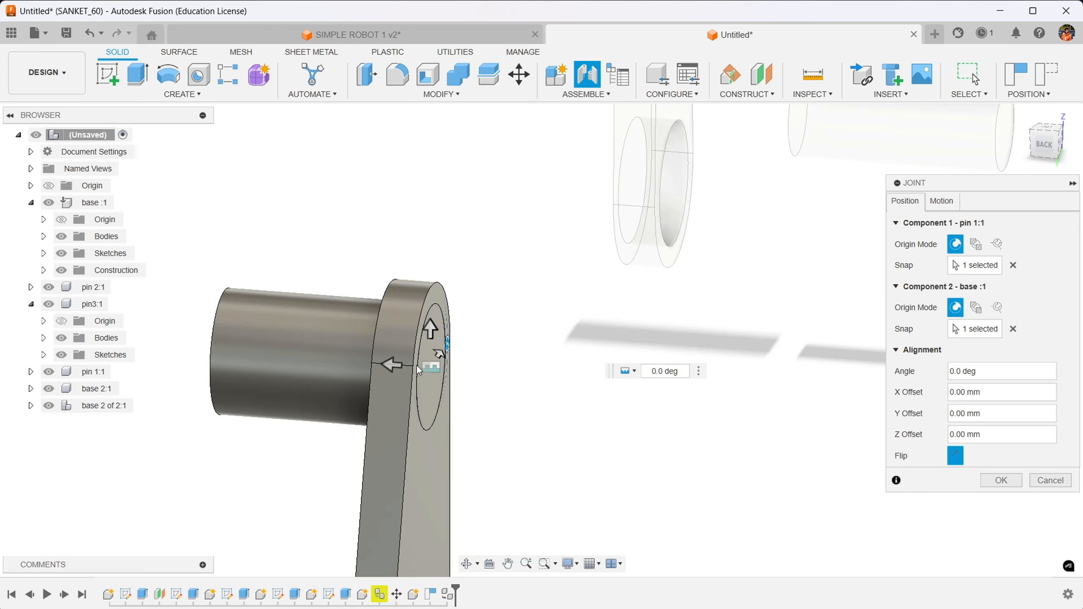
pyautogui.moveTo(392, 364); pyautogui.dragTo(465, 370)
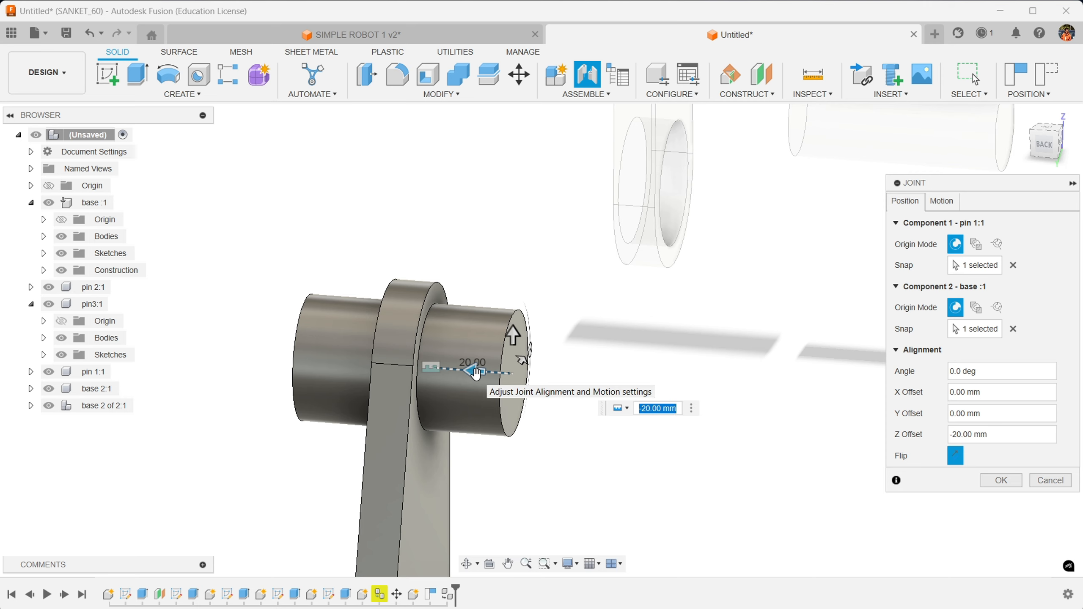
pyautogui.press('BackSpace')
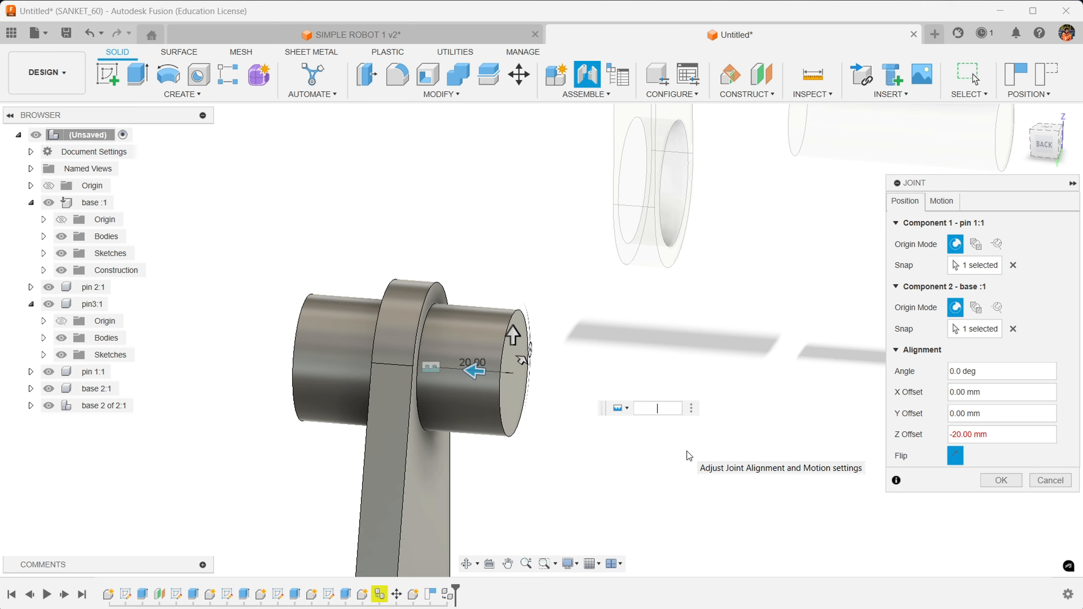
pyautogui.write('25')
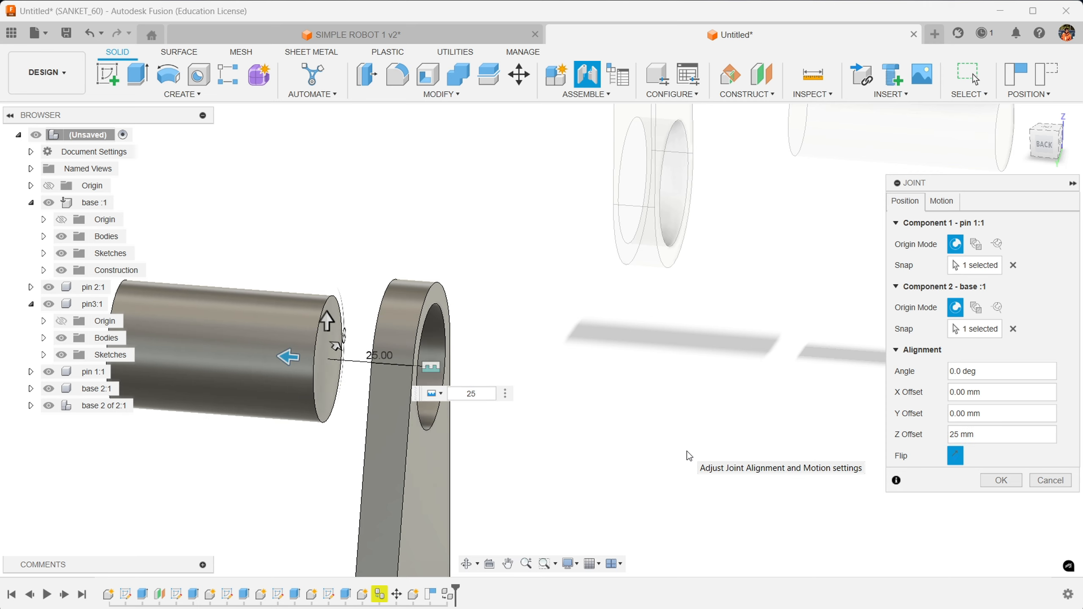
pyautogui.write('-')
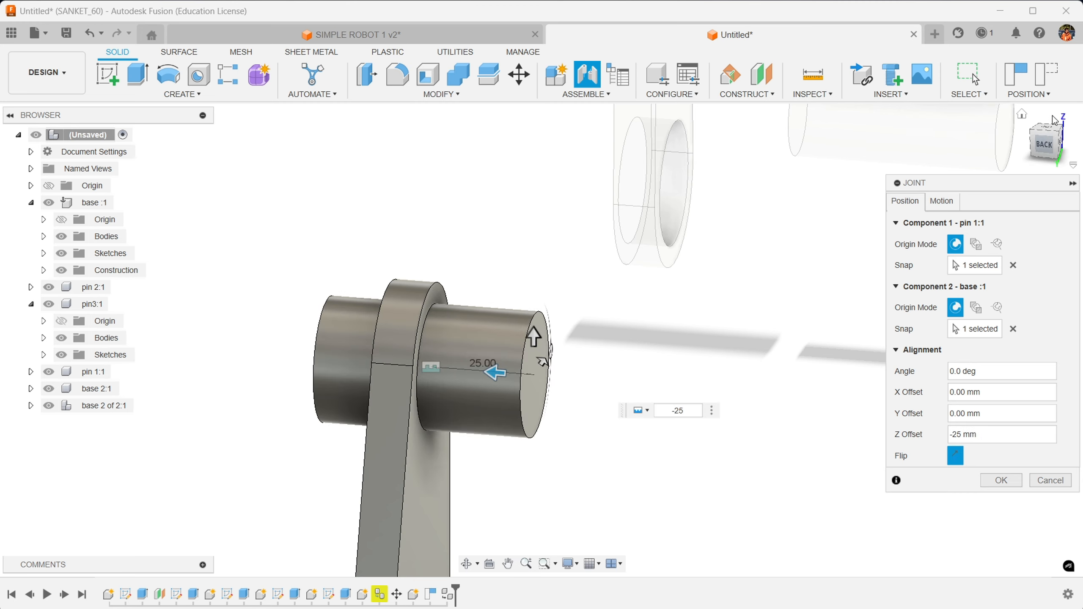
pyautogui.moveTo(1044, 154); pyautogui.dragTo(1069, 150)
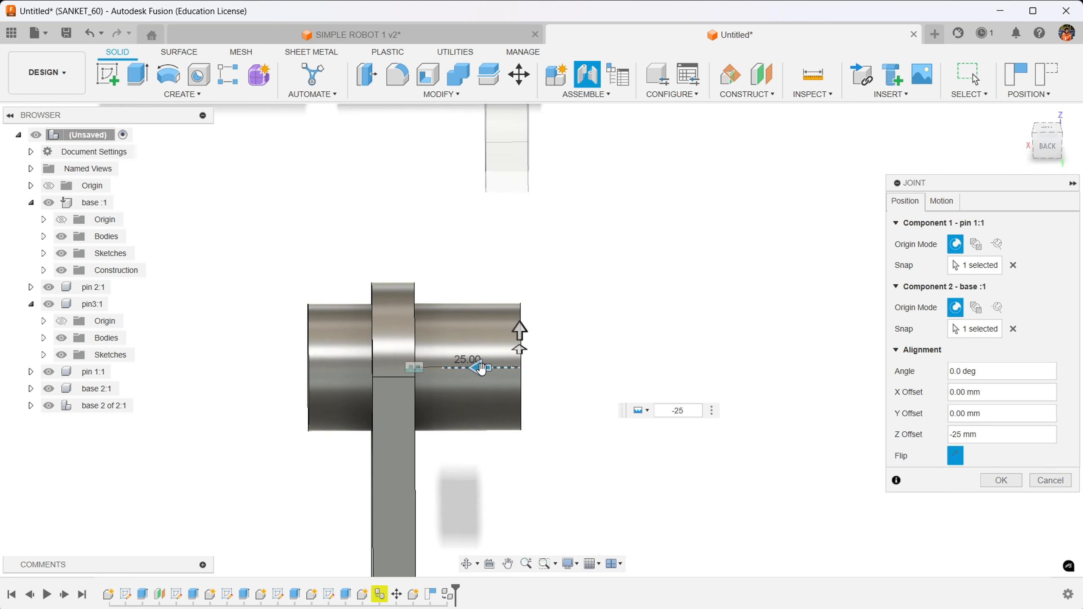
# - Set pin 1's Z offset to -20 mm and complete its joint to the base with Rigid motion
pyautogui.moveTo(480, 369); pyautogui.dragTo(470, 369)
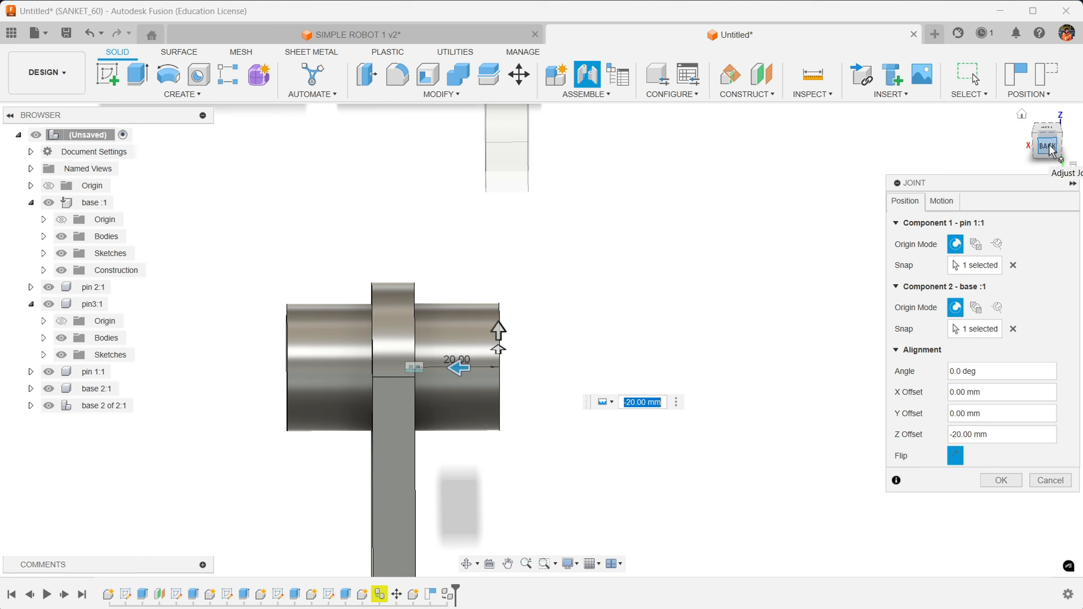
pyautogui.moveTo(1047, 150); pyautogui.dragTo(1036, 148)
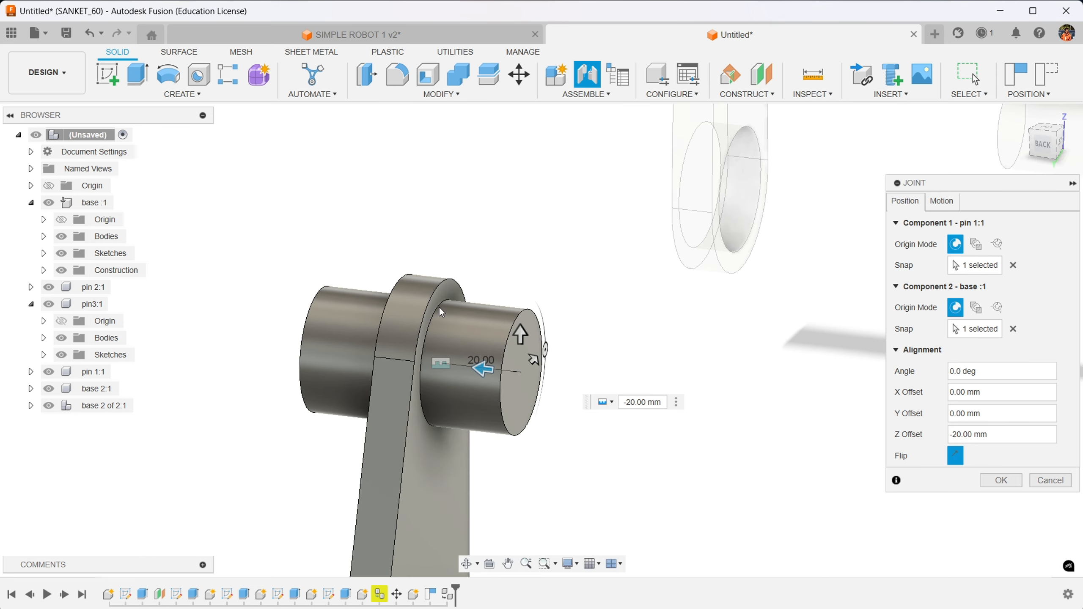
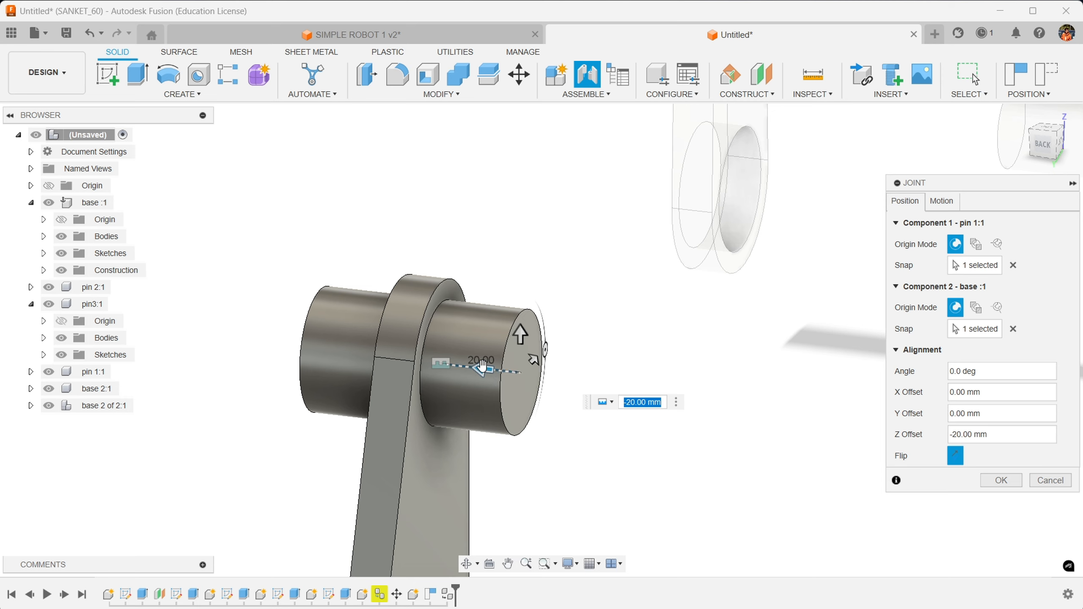
pyautogui.moveTo(1038, 153)
pyautogui.mouseDown()
pyautogui.moveTo(1072, 146)
pyautogui.moveTo(1077, 158)
pyautogui.moveTo(1043, 145)
pyautogui.mouseUp()
pyautogui.scroll(-3, 742, 440)
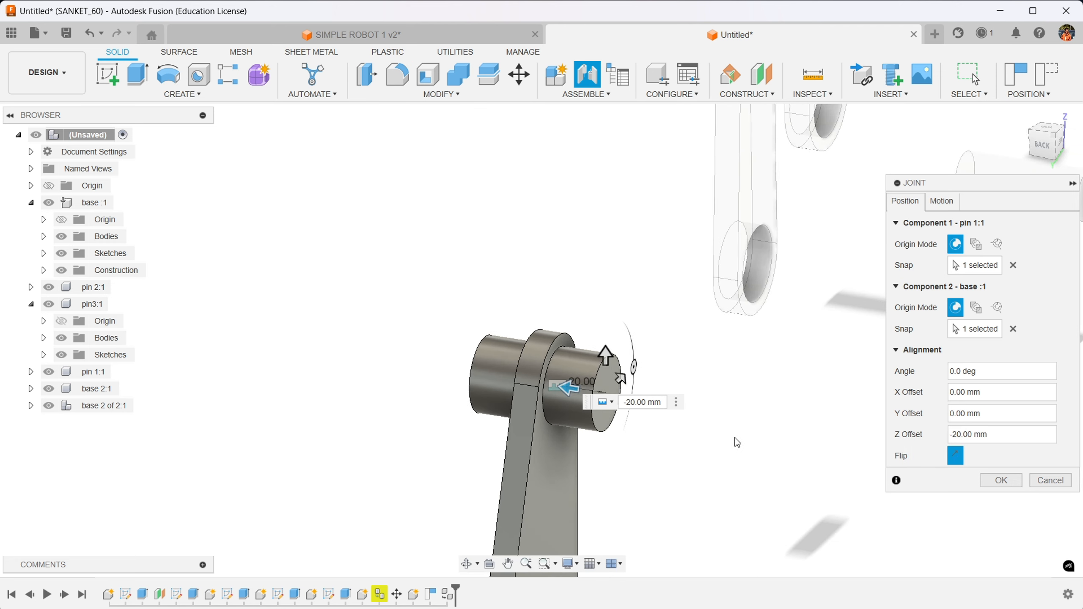
pyautogui.click(941, 202)
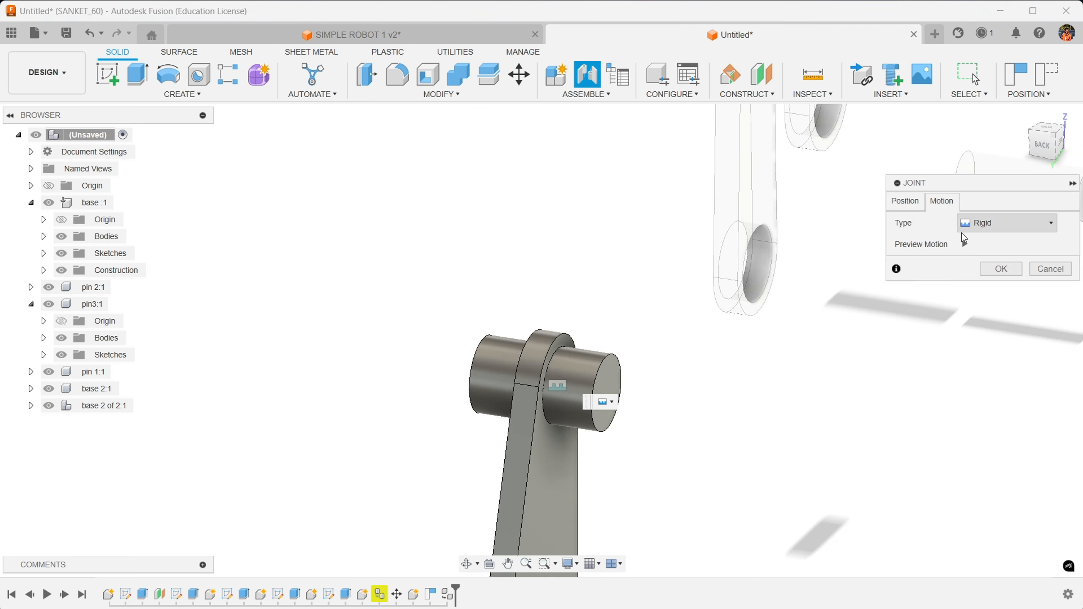
pyautogui.click(986, 230)
pyautogui.click(986, 241)
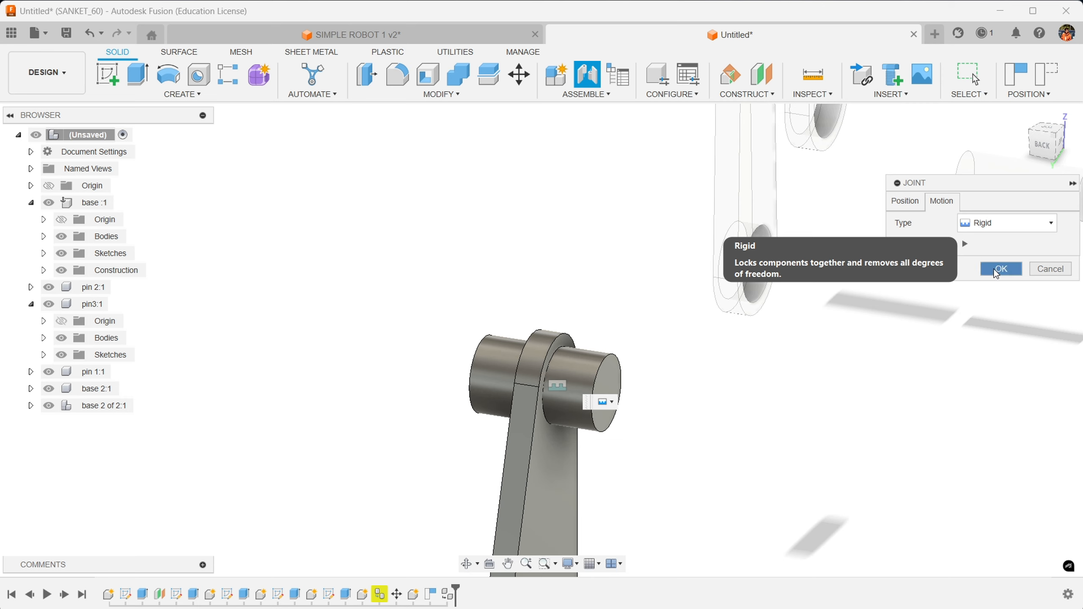
pyautogui.click(996, 270)
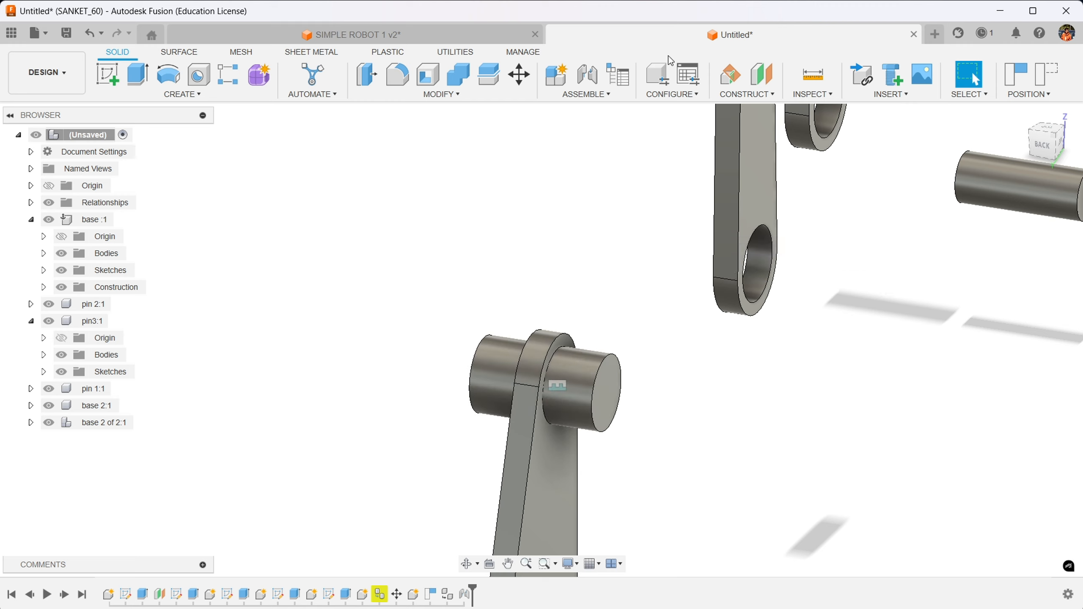
# - Start a joint between the first base 2 link's lower hole and the near end of pin 1, with a -10 mm Z offset
pyautogui.click(588, 77)
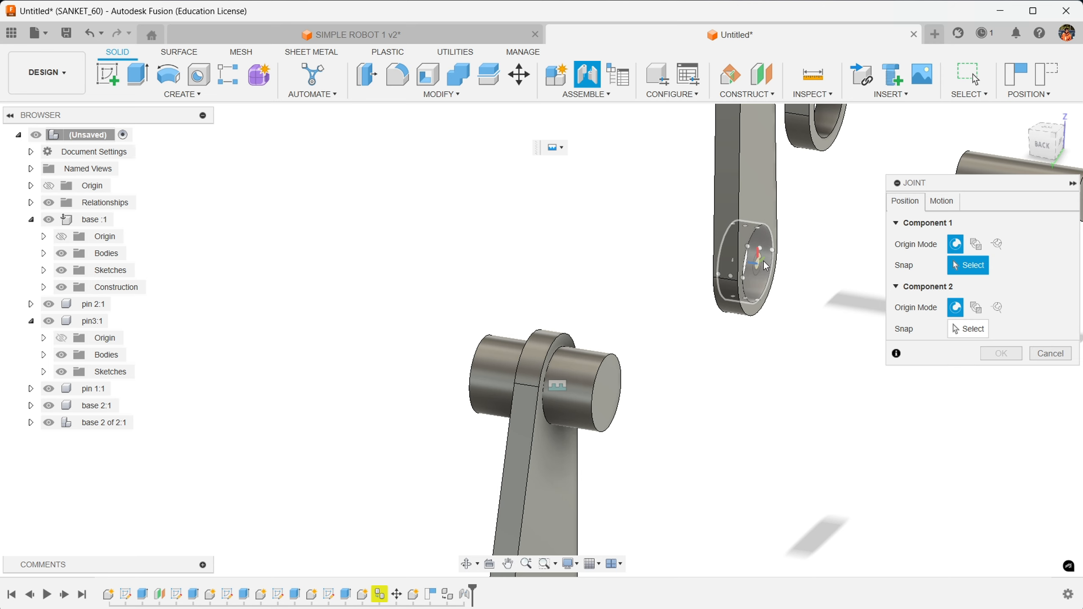
pyautogui.click(766, 262)
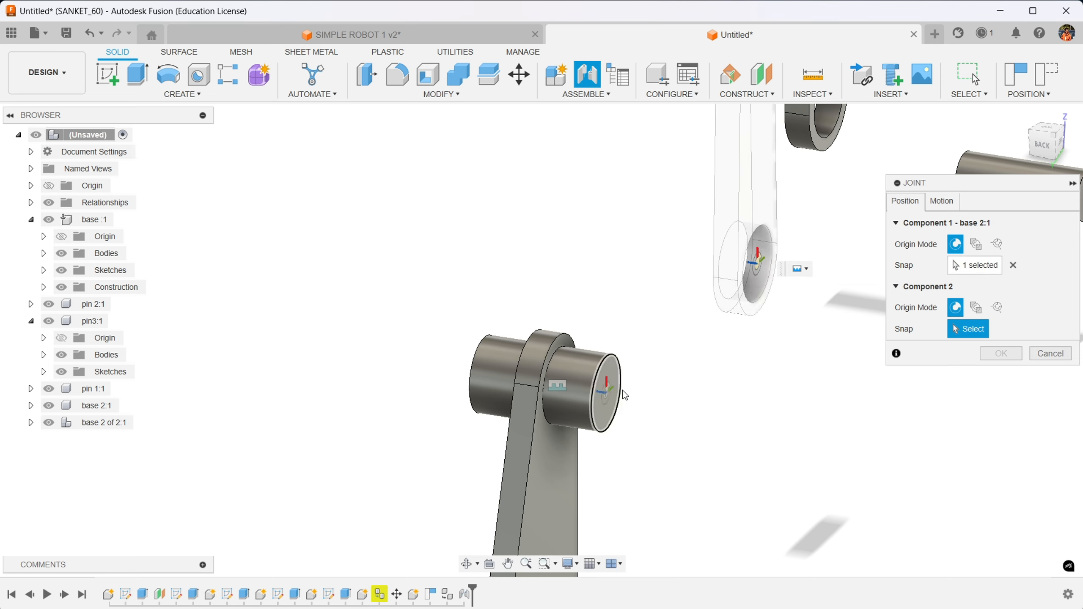
pyautogui.click(606, 391)
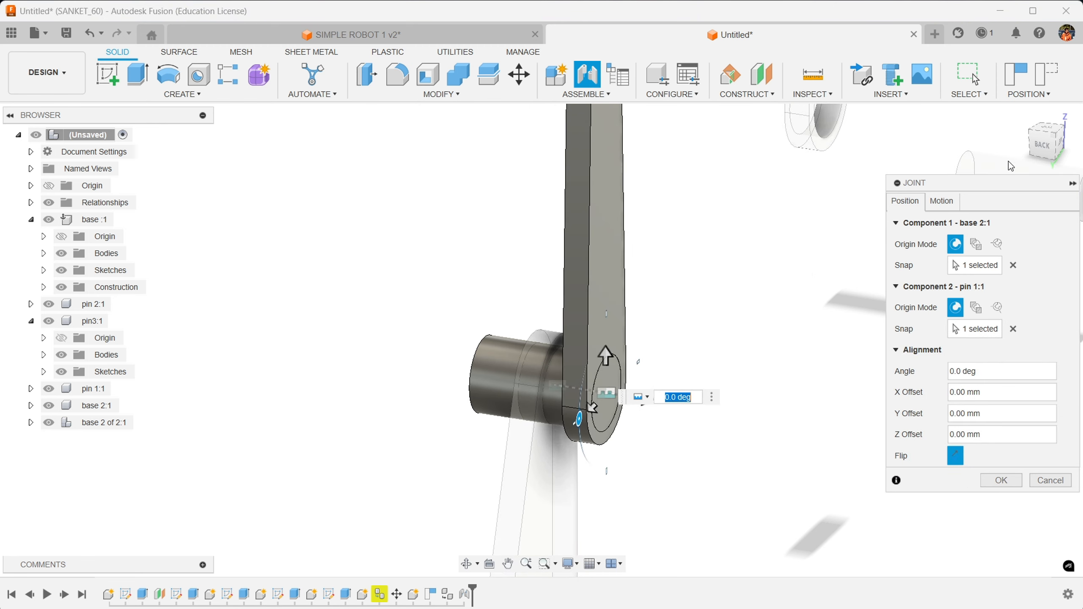
pyautogui.click(1039, 147)
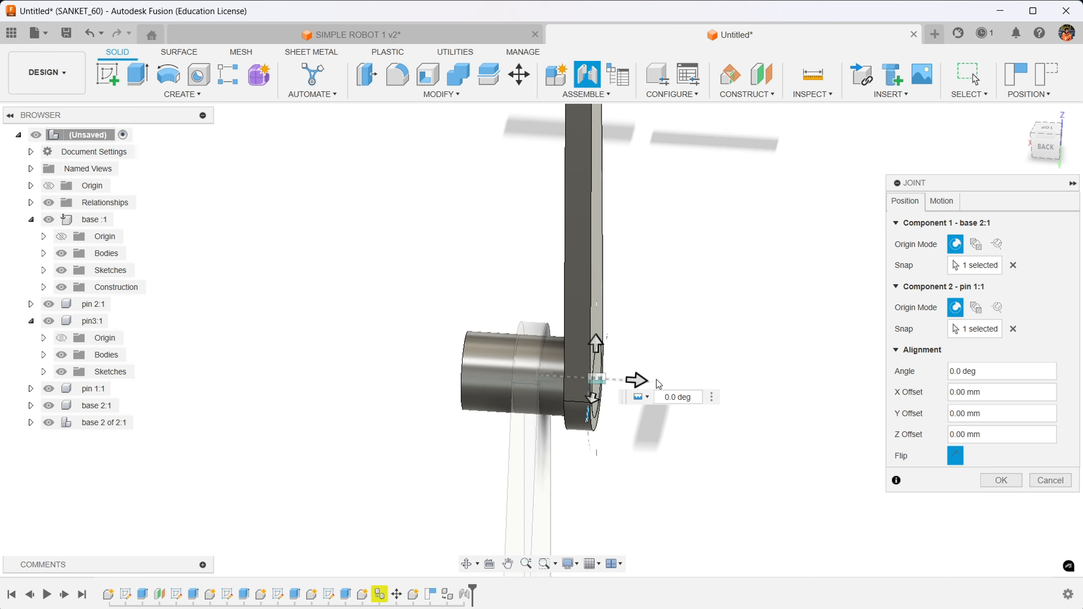
pyautogui.moveTo(635, 380); pyautogui.dragTo(617, 376)
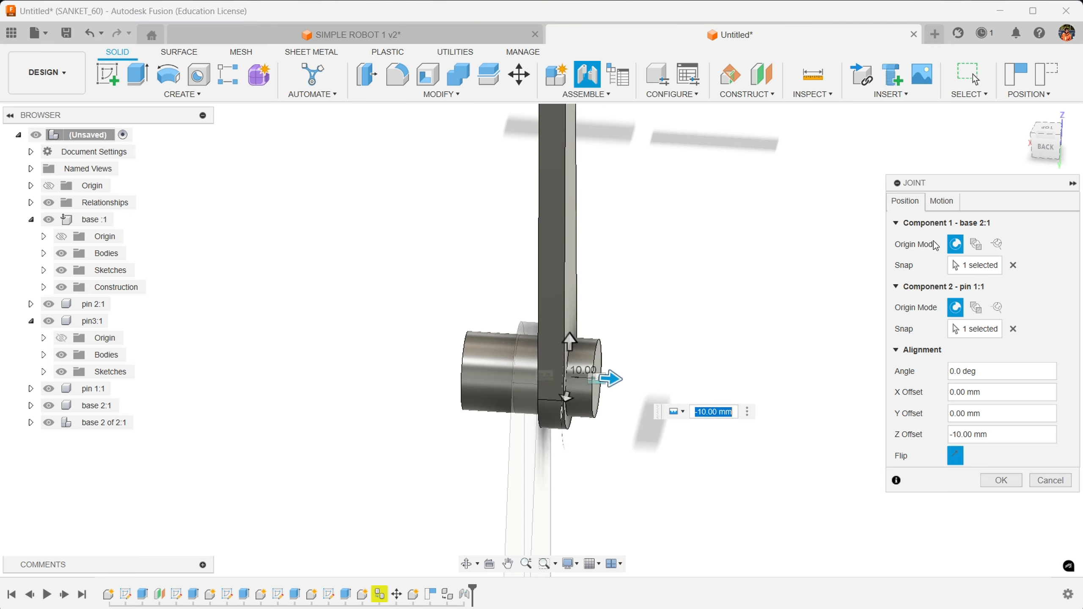
pyautogui.moveTo(1042, 146)
pyautogui.mouseDown()
pyautogui.moveTo(1059, 145)
pyautogui.moveTo(1029, 130)
pyautogui.moveTo(1046, 149)
pyautogui.mouseUp()
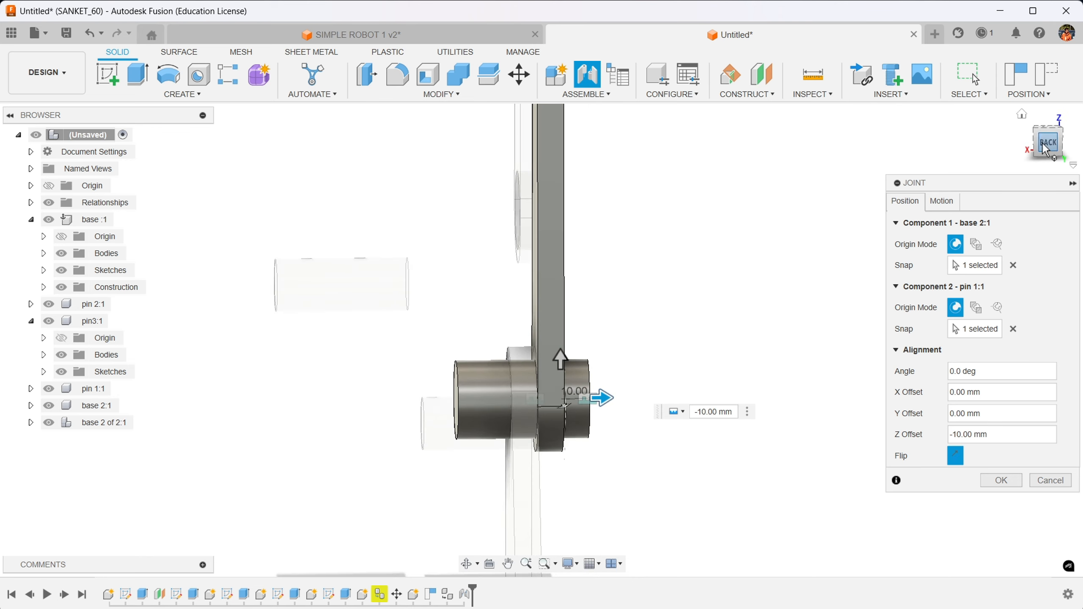
# - Make the link's joint Revolute about the Z axis, preview its motion and complete the joint
pyautogui.click(941, 201)
pyautogui.click(998, 223)
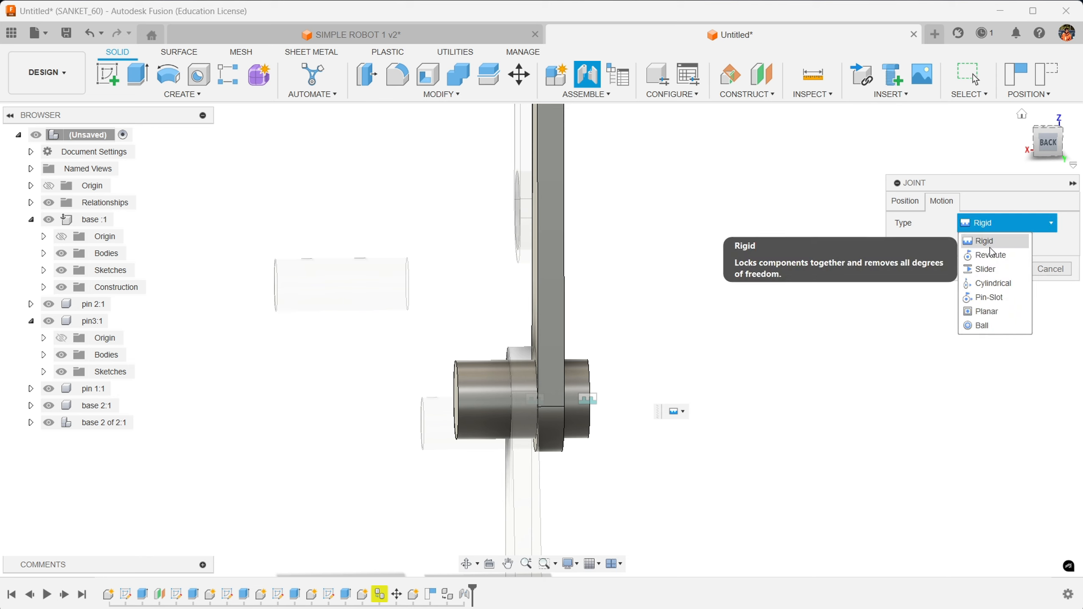
pyautogui.click(989, 254)
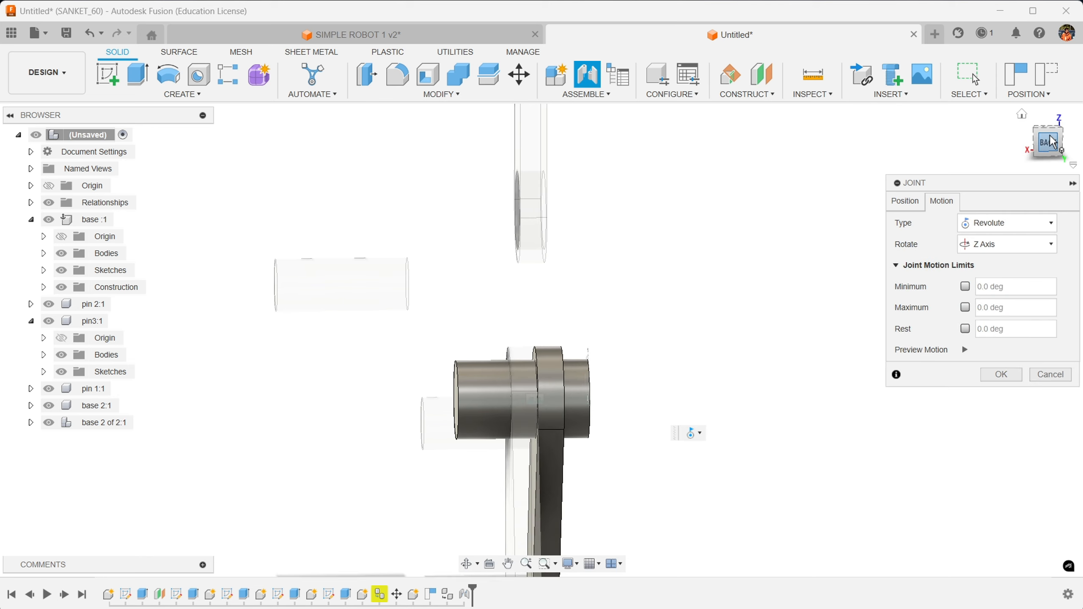
pyautogui.moveTo(1049, 141); pyautogui.dragTo(1026, 148)
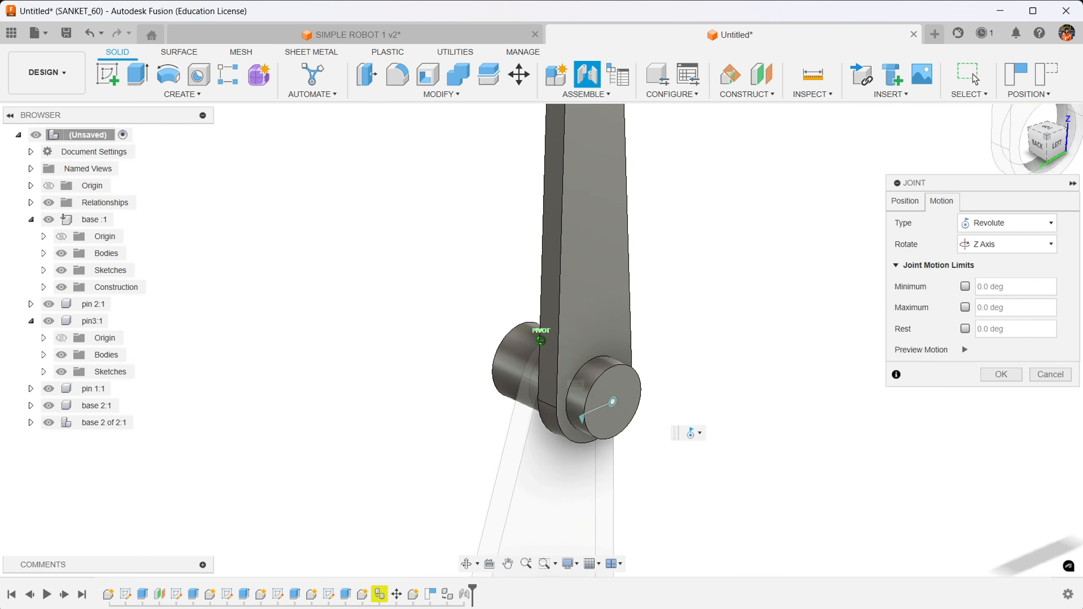
pyautogui.click(965, 351)
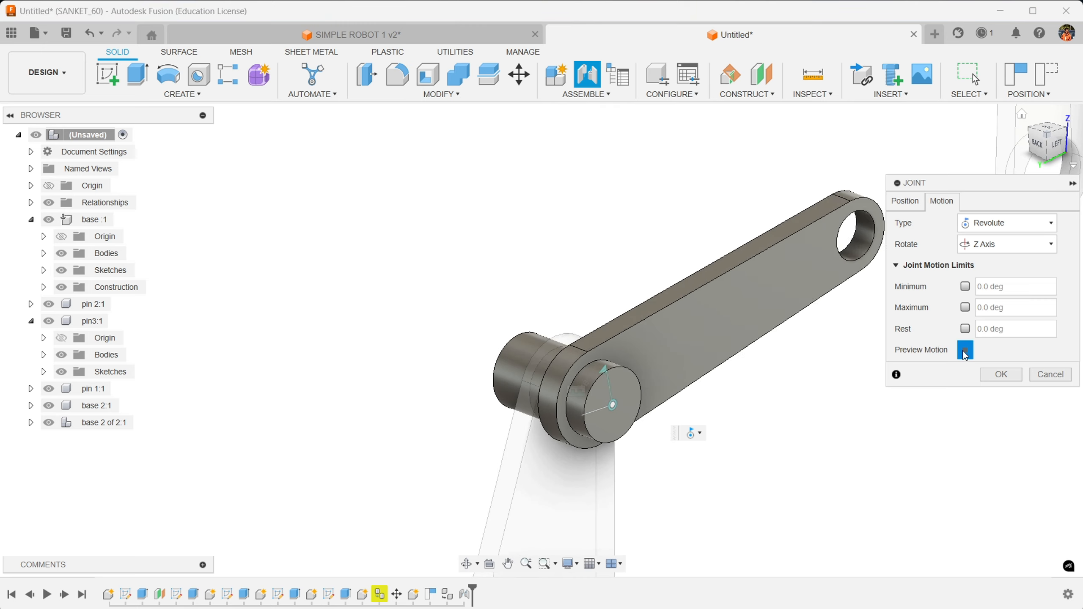
pyautogui.click(1006, 373)
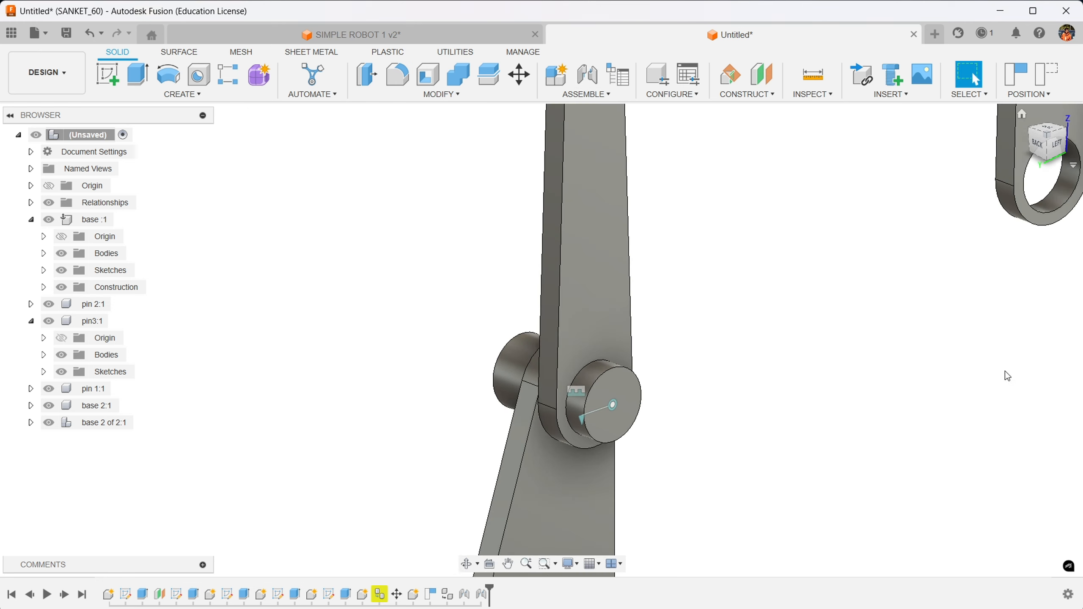
# - Start a joint between the second base 2 link's lower hole and the opposite end of pin 1, with a -10 mm Z offset
pyautogui.click(1039, 144)
pyautogui.keyDown('shift'); pyautogui.moveTo(541, 340); pyautogui.dragTo(818, 287, button='middle'); pyautogui.keyUp('shift')
pyautogui.scroll(-2, 749, 332)
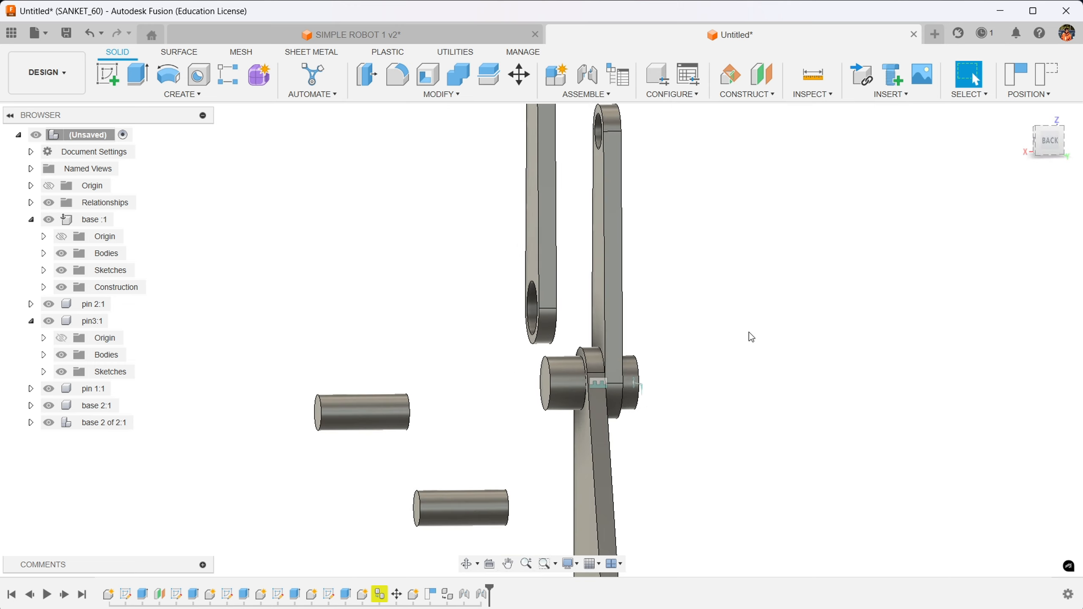
pyautogui.moveTo(1049, 144); pyautogui.dragTo(1068, 143)
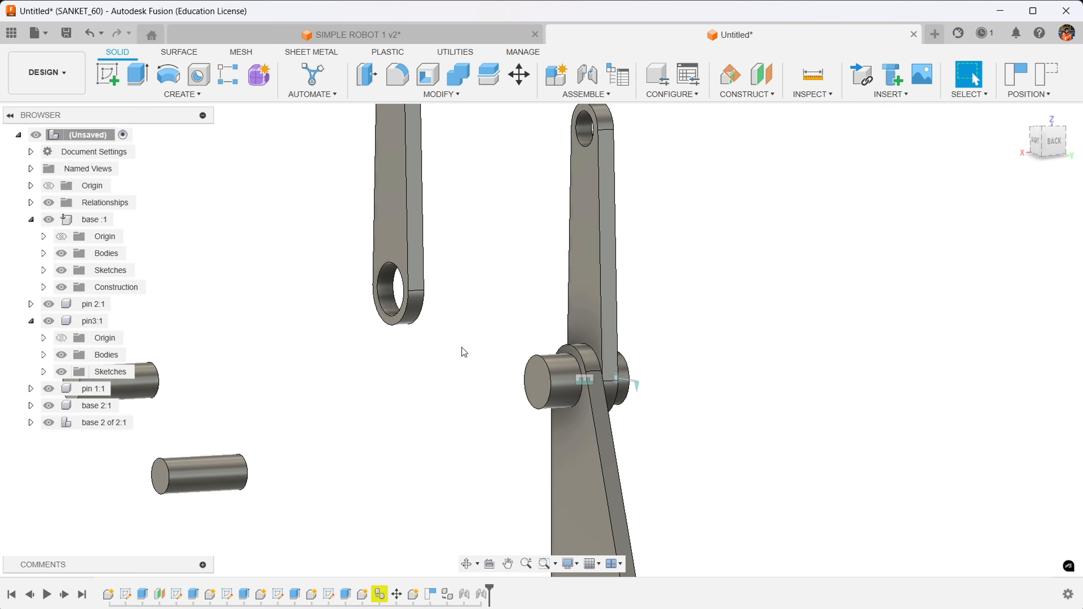
pyautogui.click(588, 77)
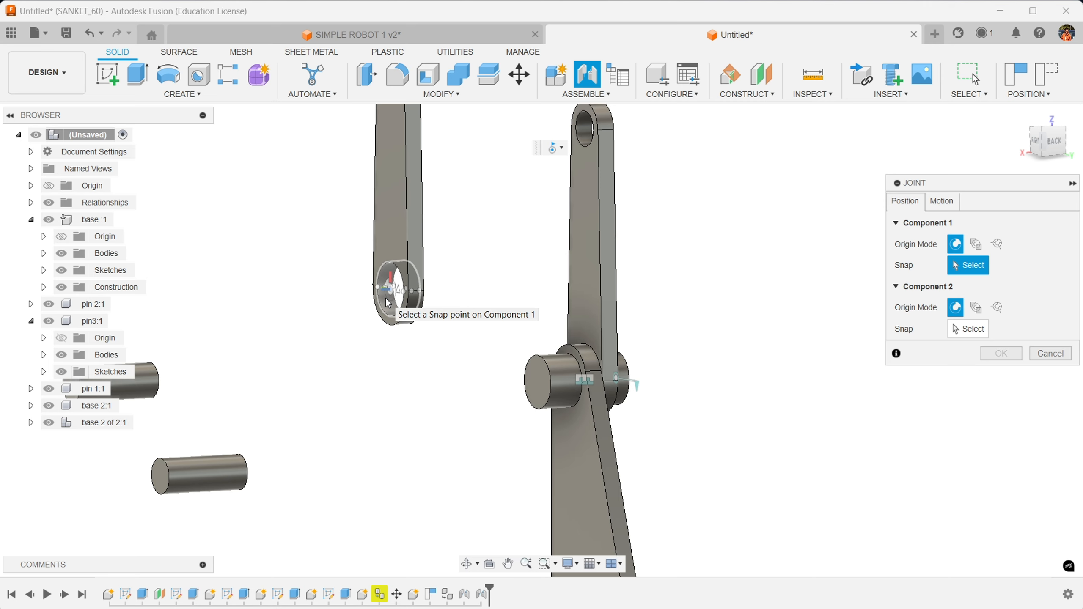
pyautogui.click(386, 300)
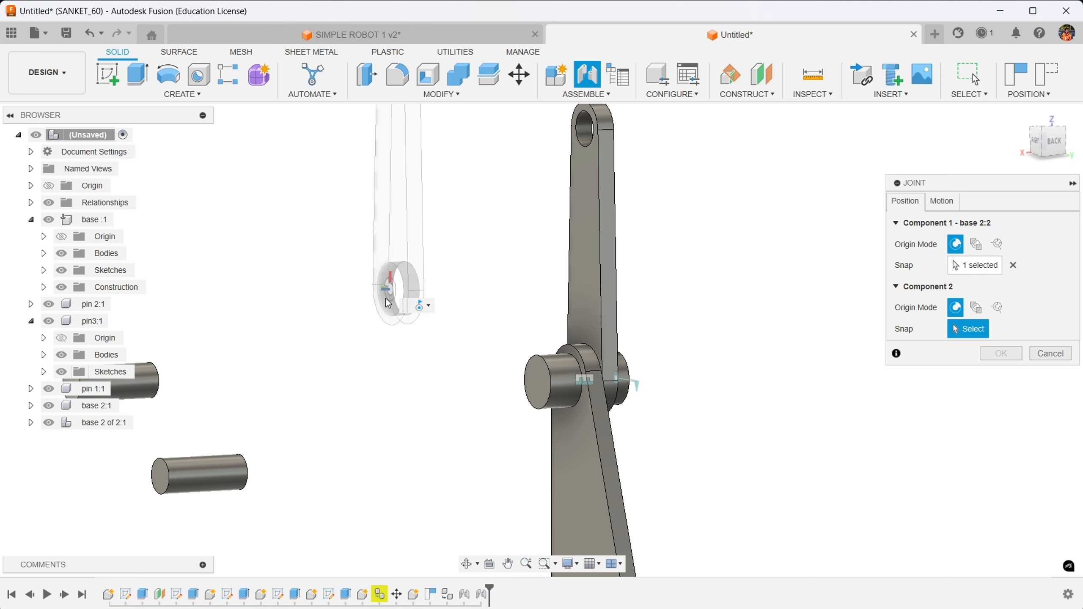
pyautogui.click(533, 389)
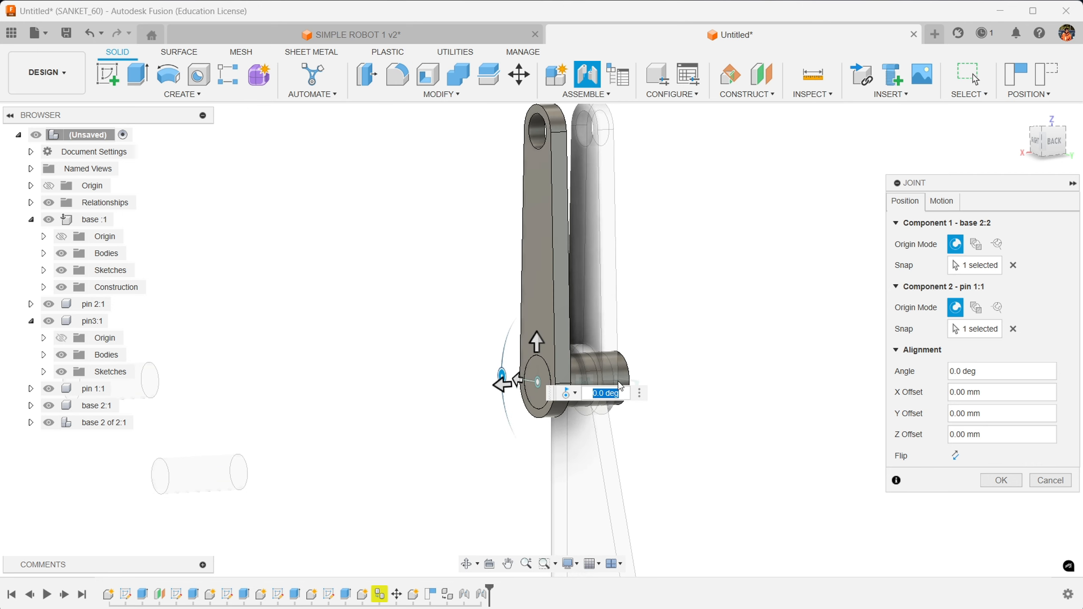
pyautogui.moveTo(1054, 144); pyautogui.dragTo(1025, 139)
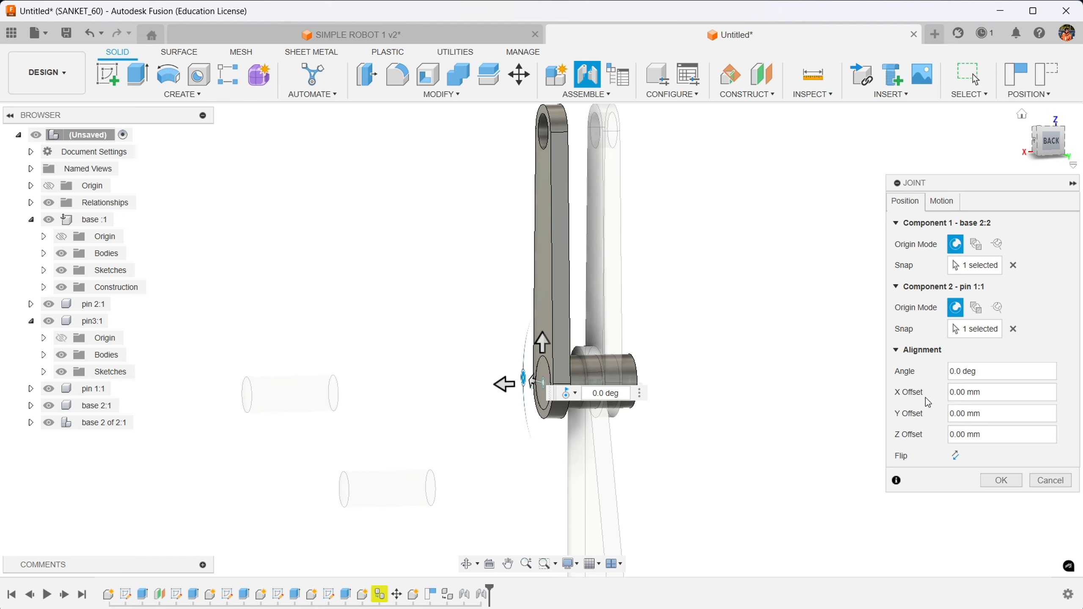
pyautogui.click(500, 385)
pyautogui.moveTo(504, 386); pyautogui.dragTo(517, 393)
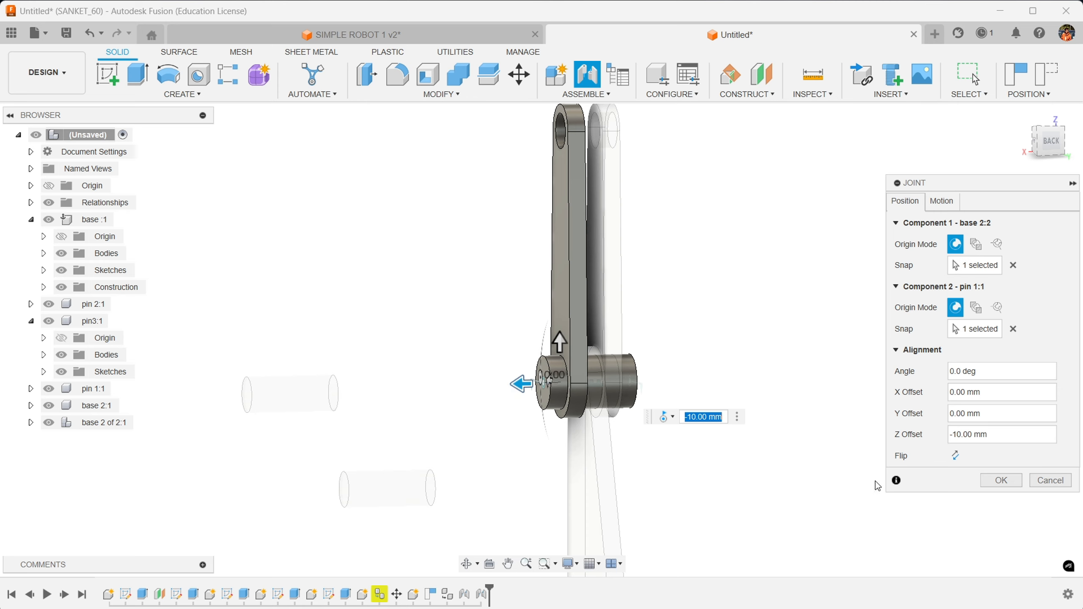
# - Create the joint between the base 2 link and pin 1 with a -10 mm Z offset, and swing one link to test its motion
pyautogui.click(985, 481)
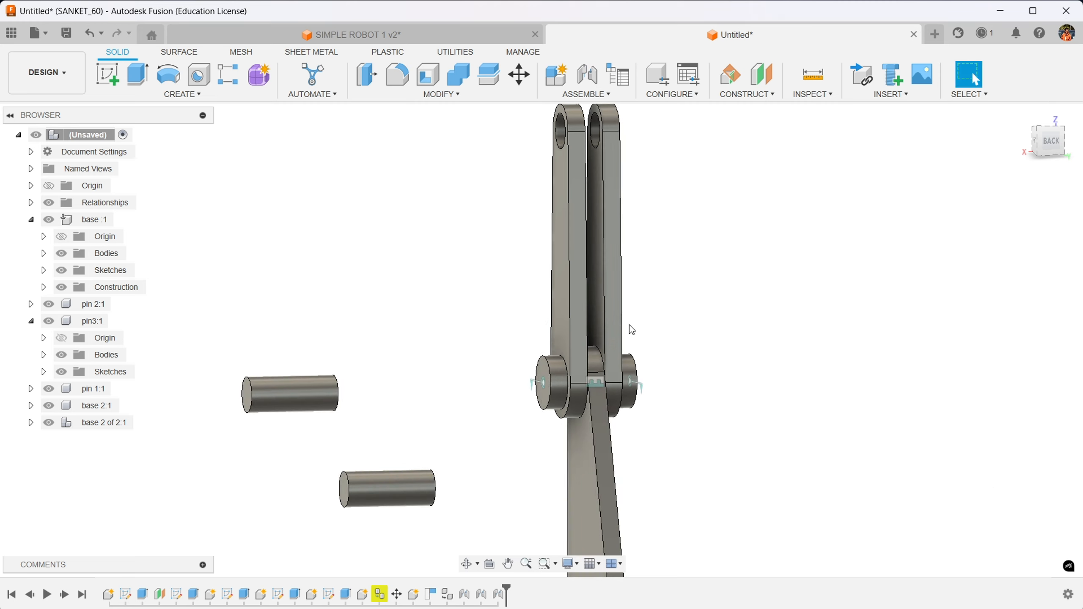
pyautogui.scroll(-3, 858, 344)
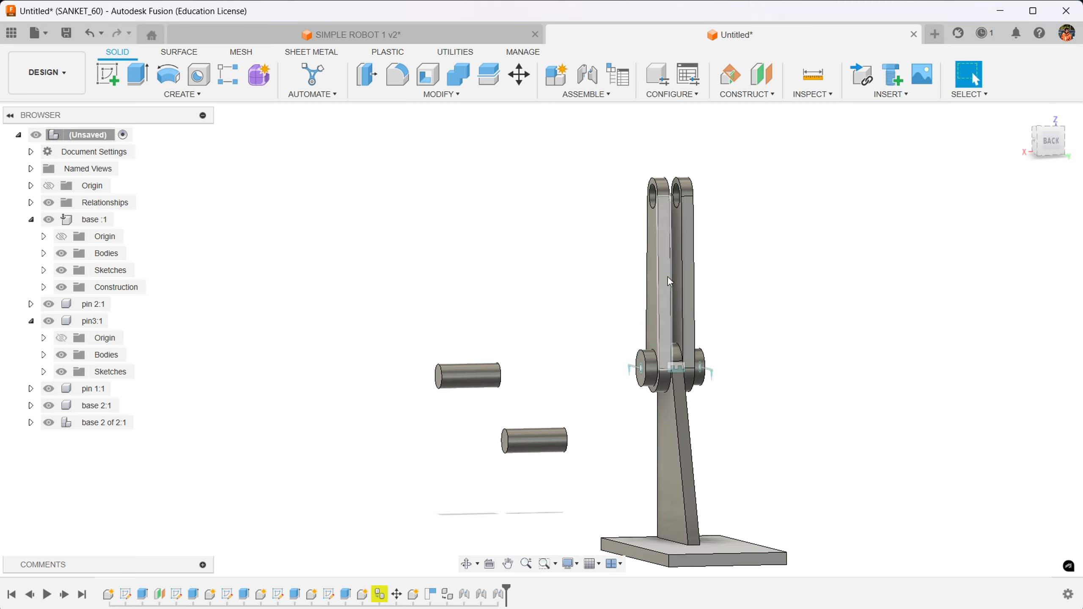
pyautogui.moveTo(661, 278); pyautogui.dragTo(656, 250)
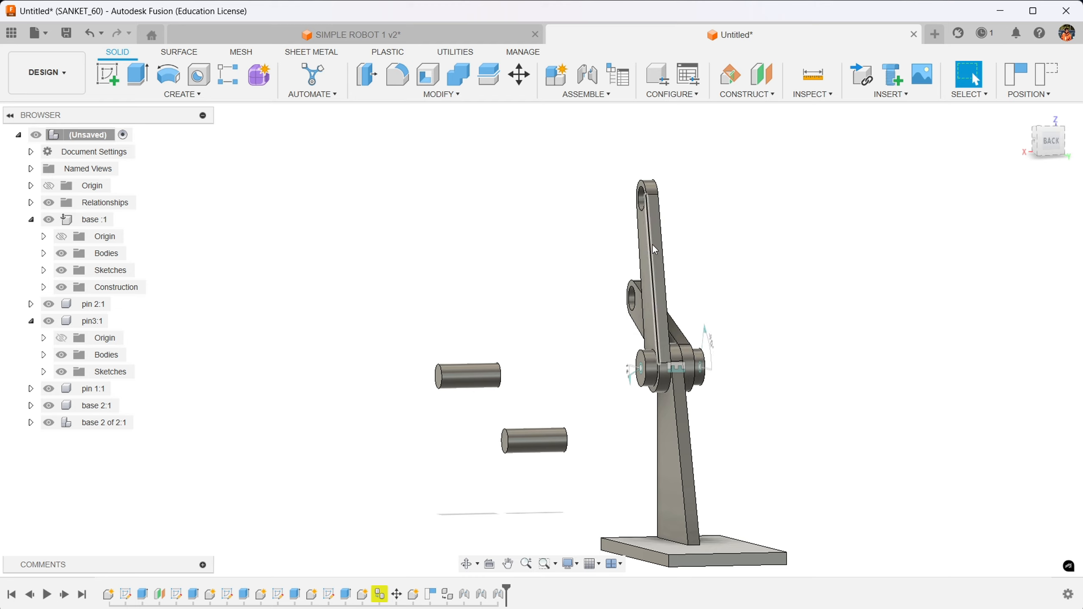
pyautogui.moveTo(1049, 149)
pyautogui.mouseDown()
pyautogui.moveTo(1077, 153)
pyautogui.moveTo(1020, 145)
pyautogui.moveTo(1036, 151)
pyautogui.moveTo(1050, 141)
pyautogui.mouseUp()
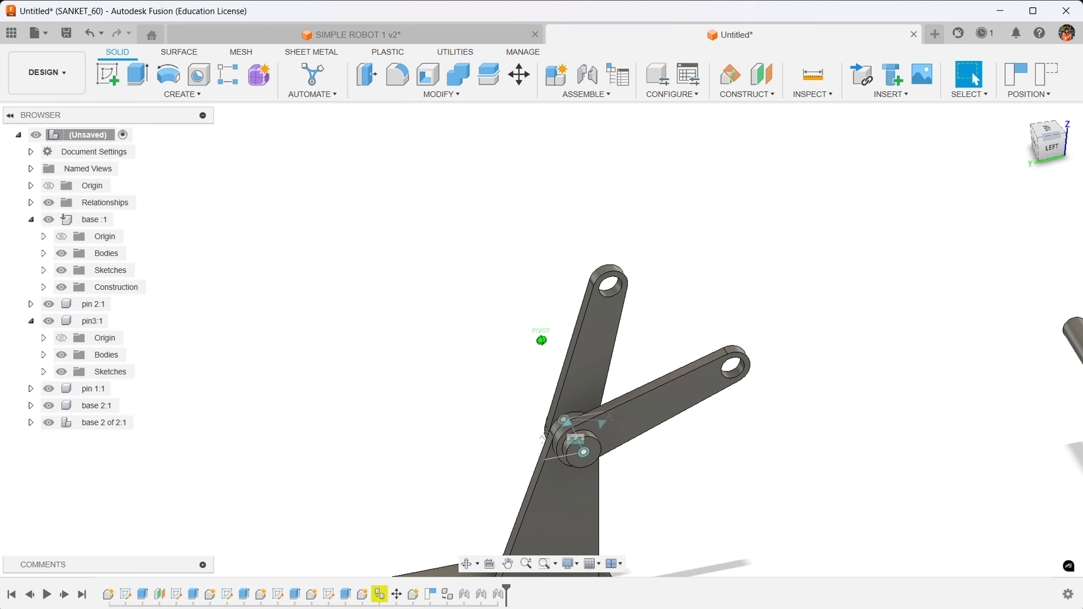
pyautogui.scroll(-3, 848, 359)
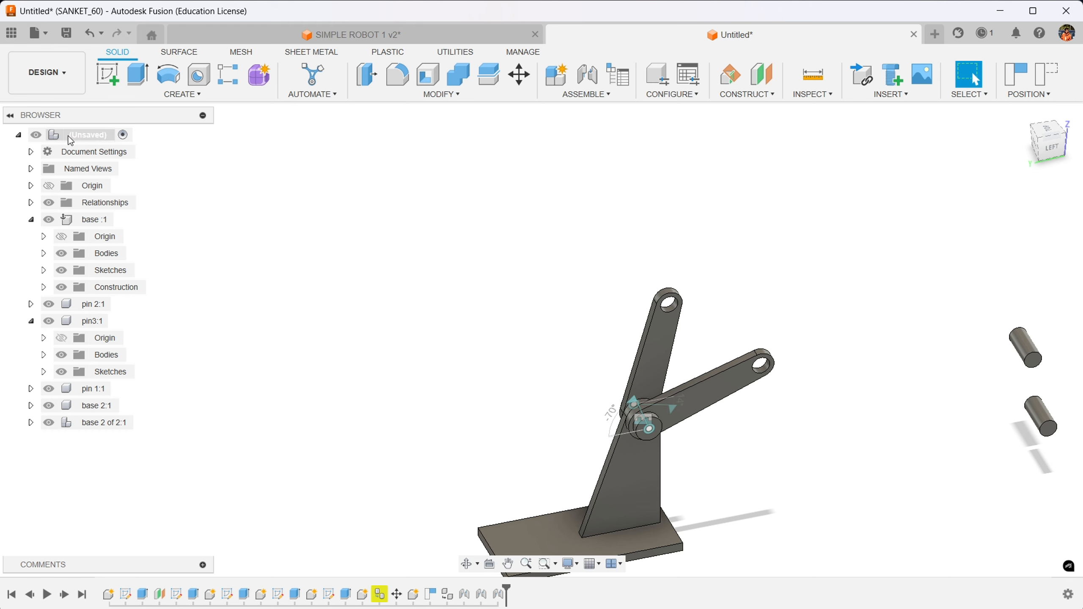
# - Create a new internal component named base 3 under the top-level assembly and make it active
pyautogui.click(87, 135)
pyautogui.click(586, 94)
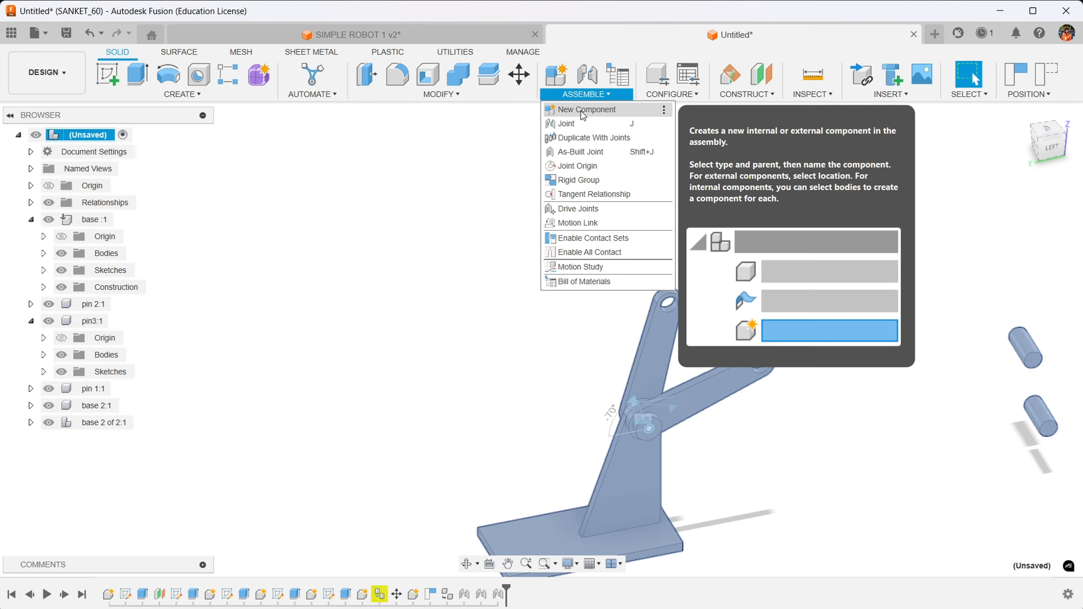
pyautogui.click(580, 107)
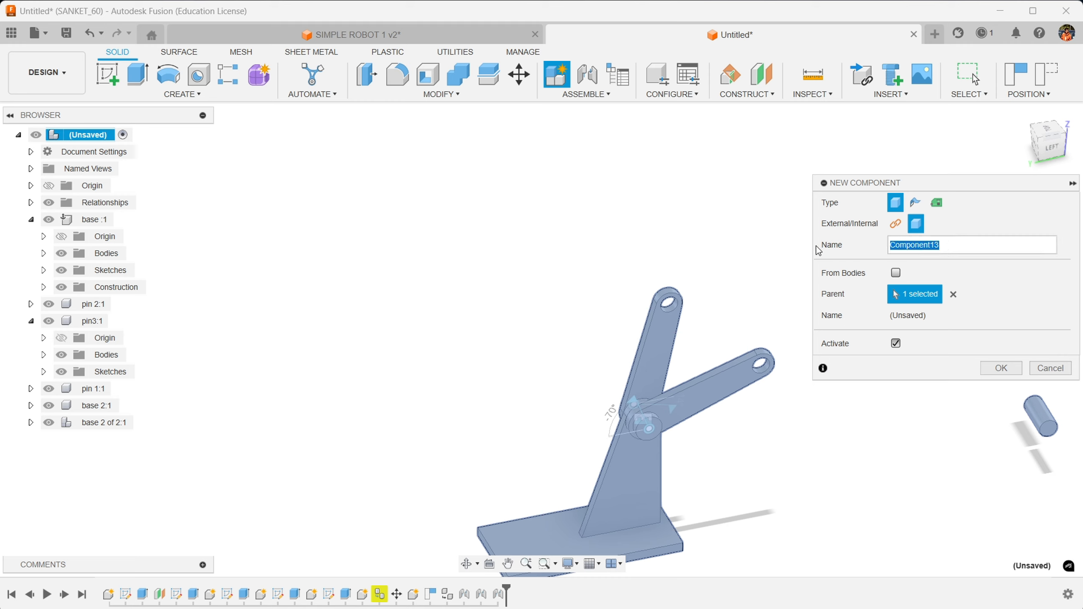
pyautogui.press('BackSpace')
pyautogui.press('Return')
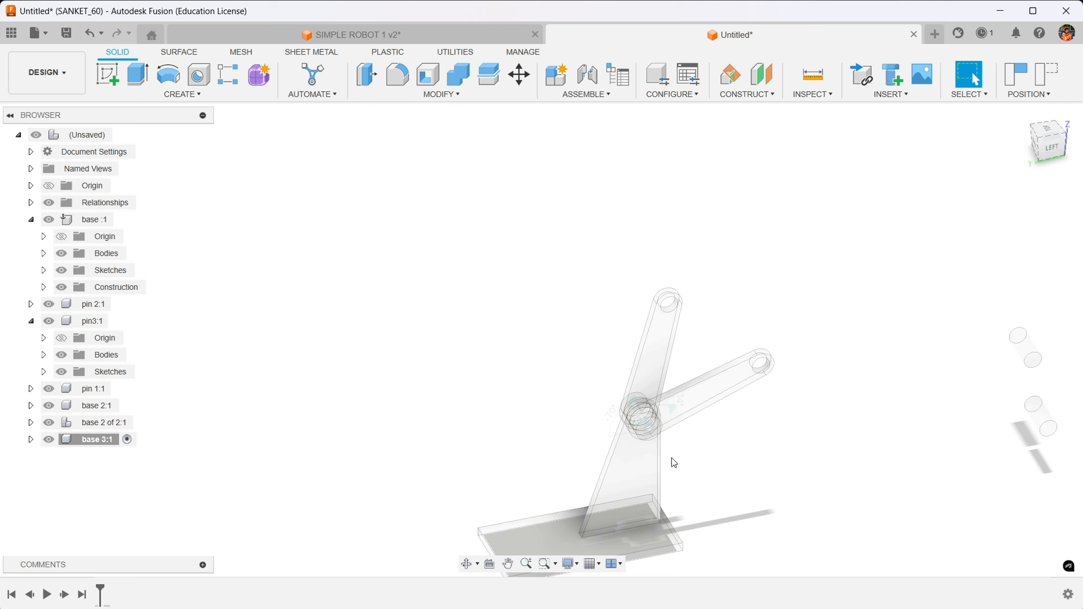
# - Start a sketch on the YZ plane in base 3, capturing the current positions of the moved components
pyautogui.click(108, 76)
pyautogui.click(659, 514)
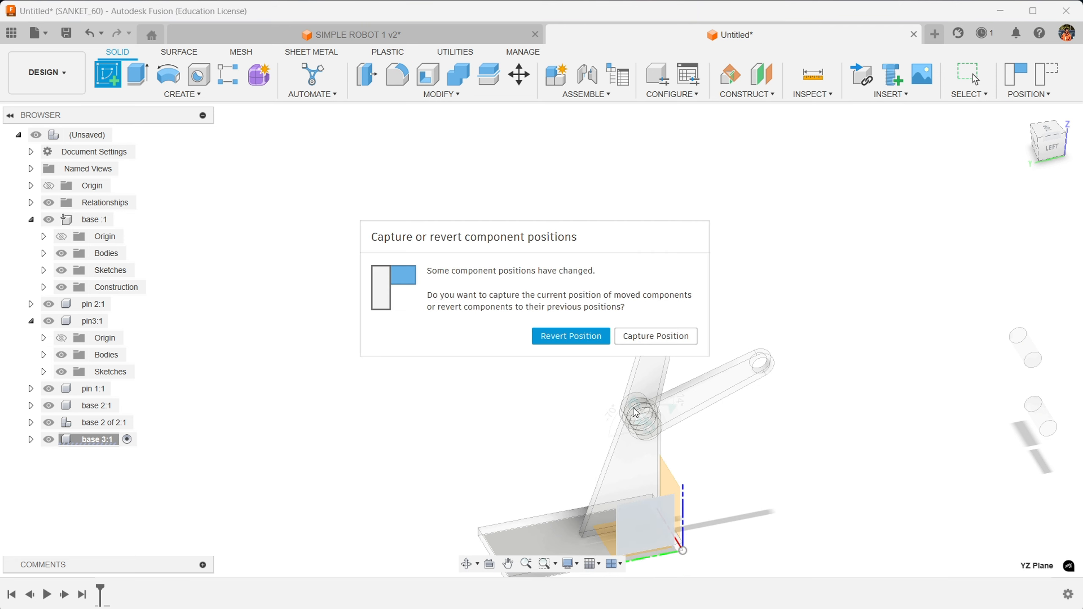
pyautogui.click(658, 340)
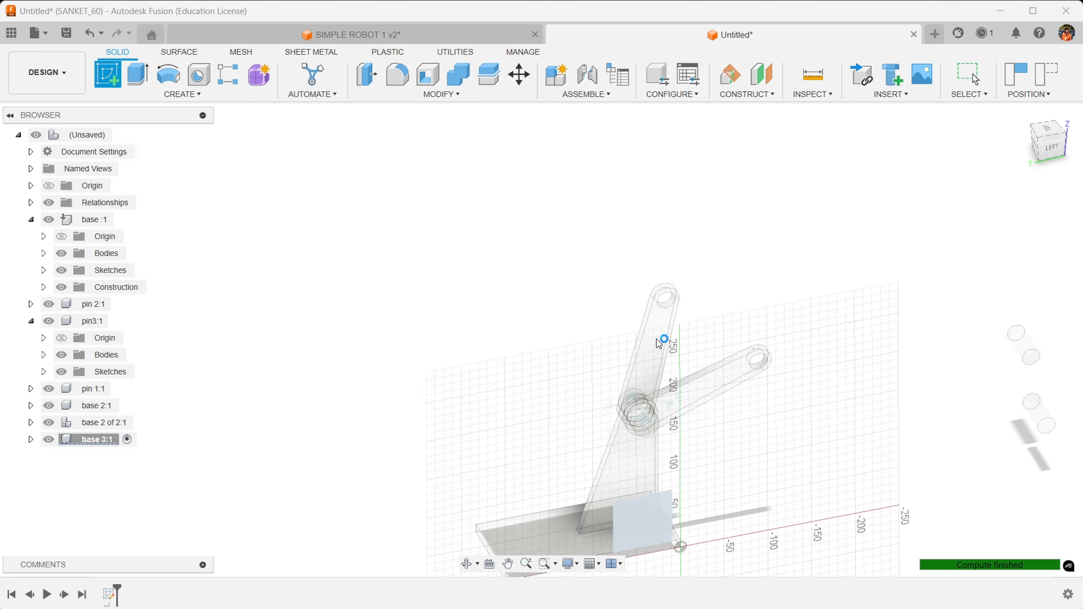
pyautogui.click(659, 343)
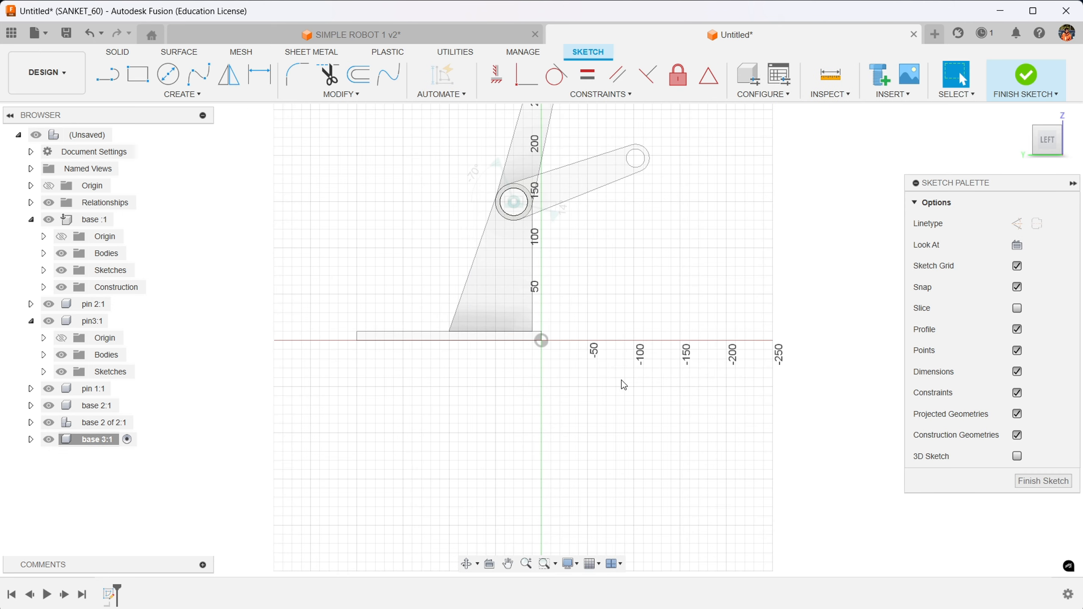
# - Sketch a 30 mm diameter circle in the empty area beside the base, about 130 mm across and 110 mm below the origin
pyautogui.scroll(2, 619, 386)
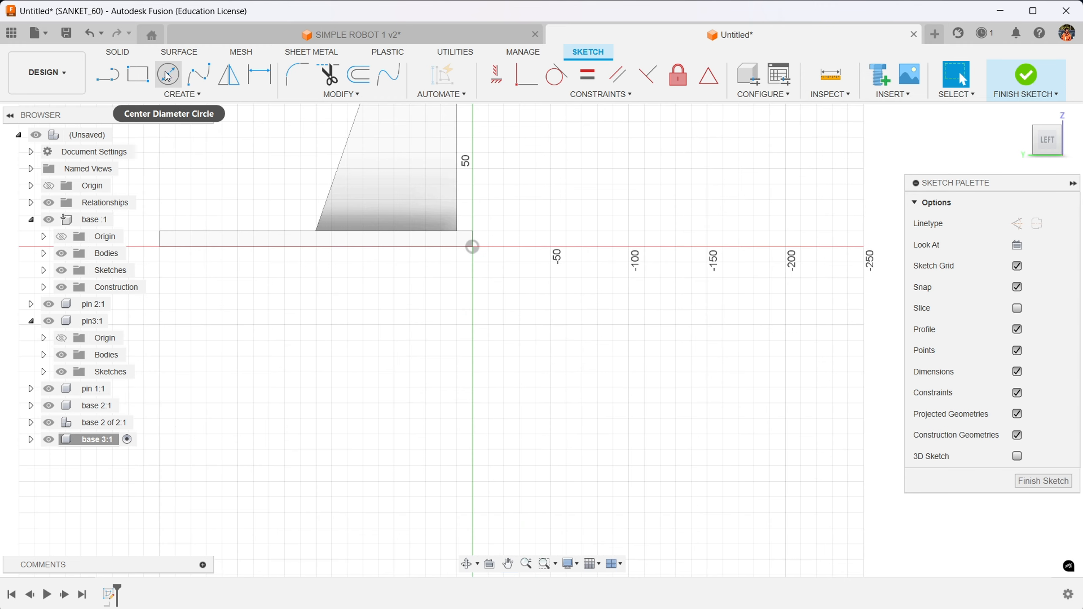
pyautogui.click(168, 75)
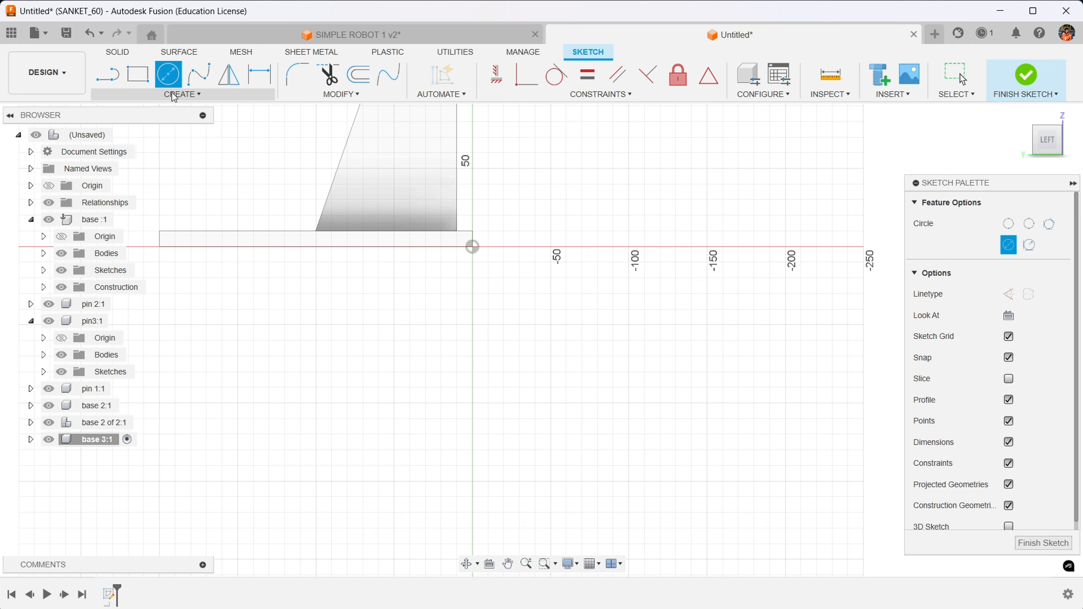
pyautogui.click(676, 419)
pyautogui.write('30')
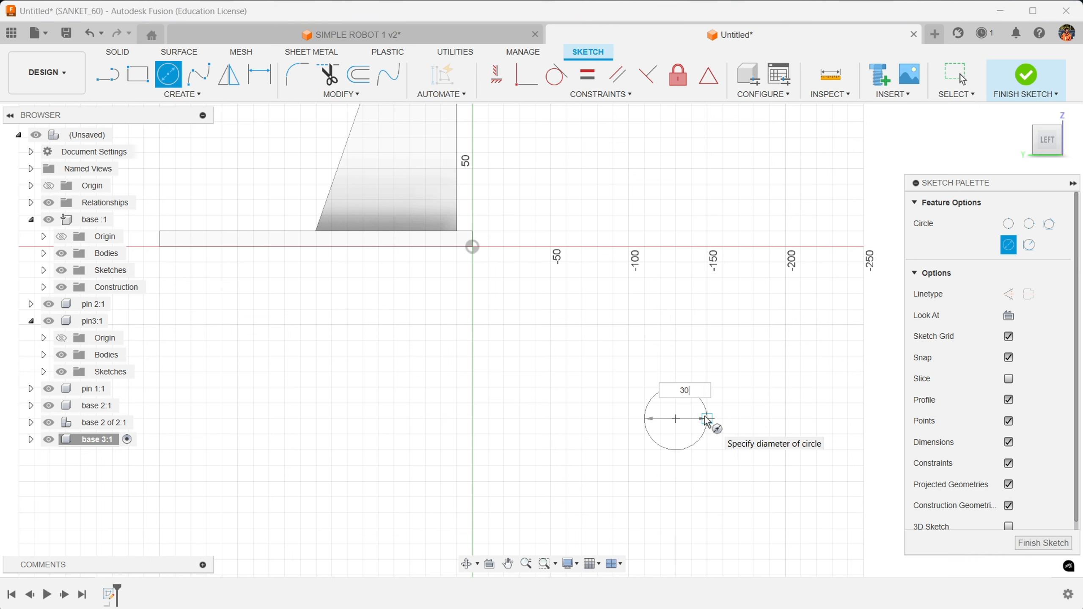
pyautogui.press('Return')
pyautogui.press('Escape')
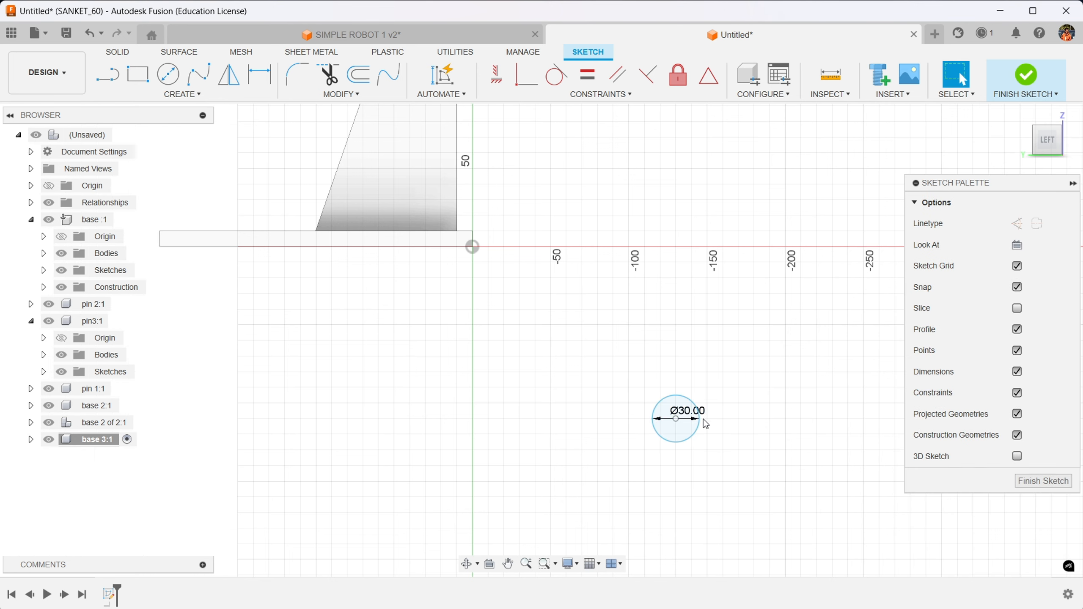
# - Sketch a 20 mm diameter circle on the horizontal axis, directly above the 30 mm circle
pyautogui.click(168, 74)
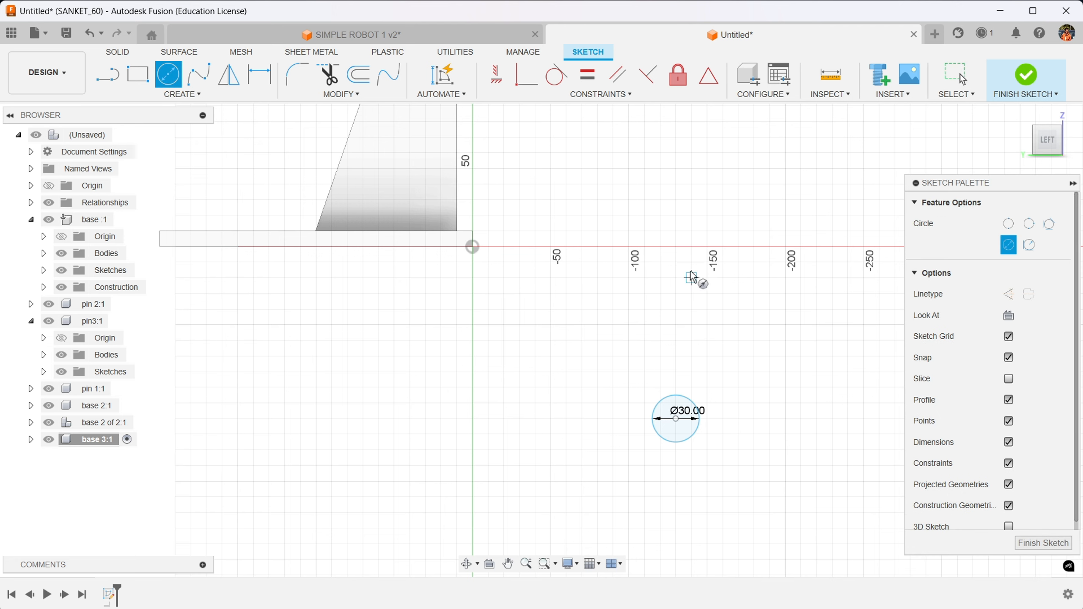
pyautogui.click(676, 247)
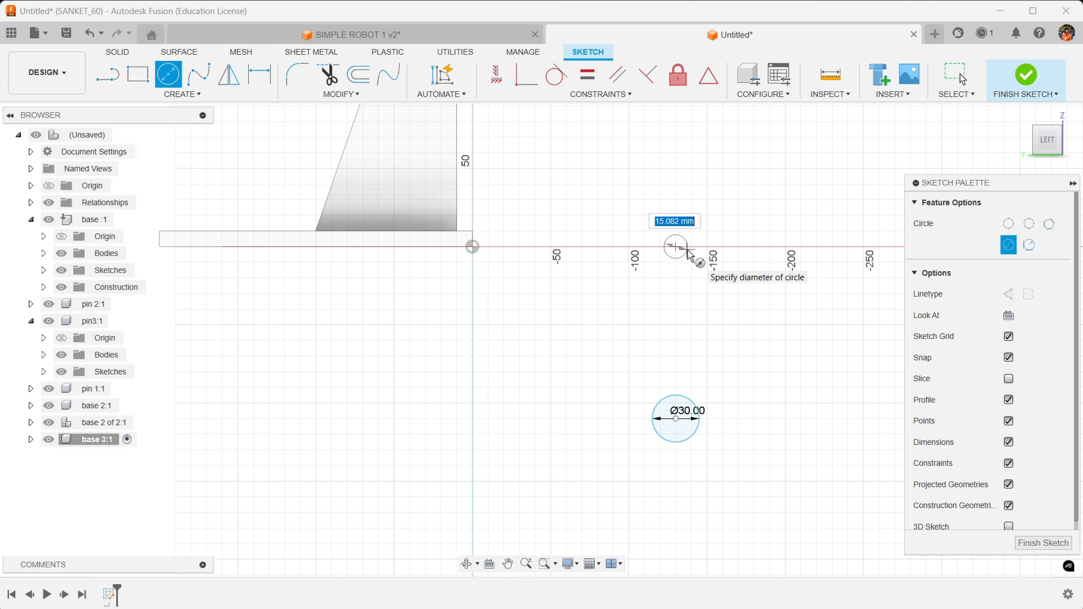
pyautogui.write('20')
pyautogui.press('Return')
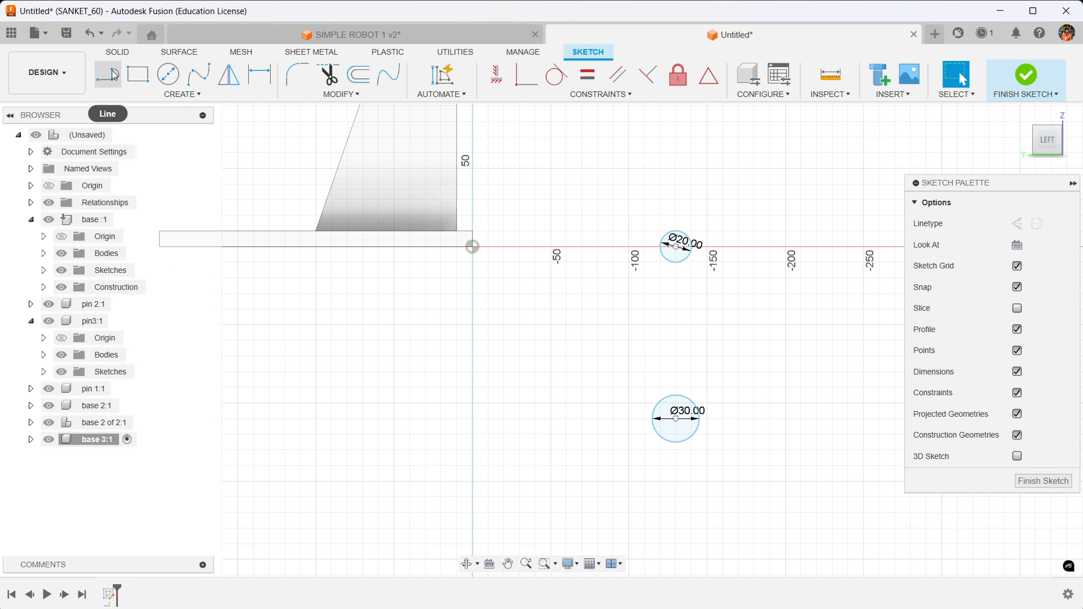
# - Dimension the vertical distance between the two circle centers at 110 mm
pyautogui.click(107, 74)
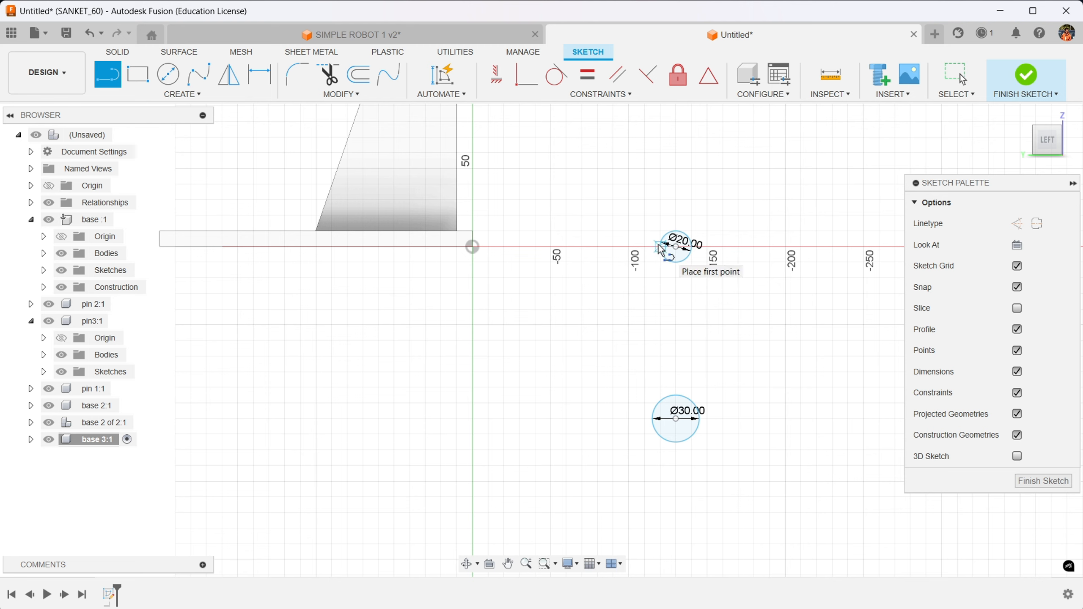
pyautogui.click(259, 74)
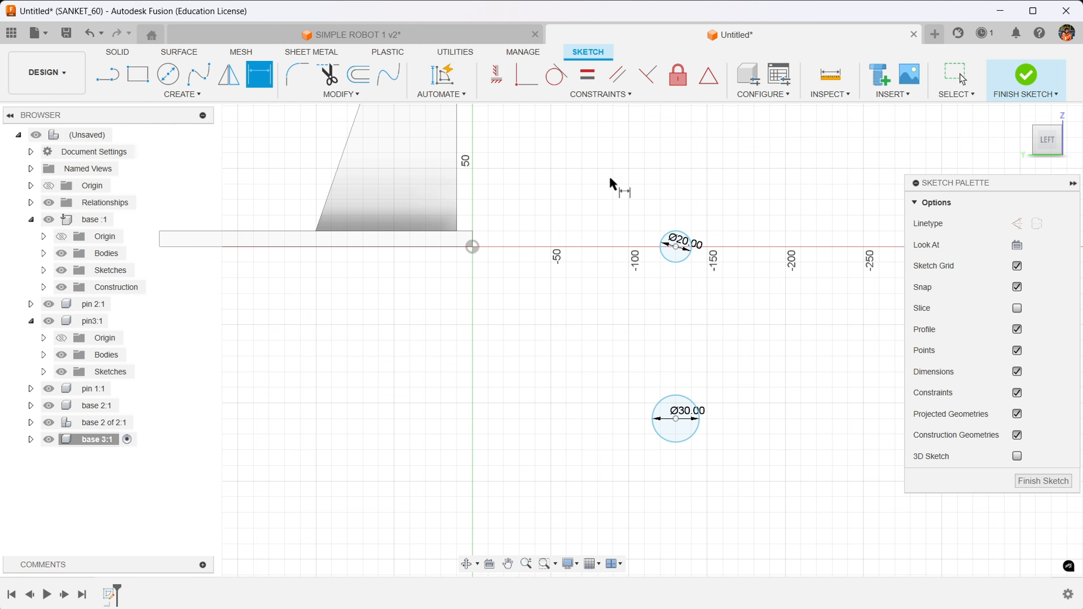
pyautogui.click(676, 247)
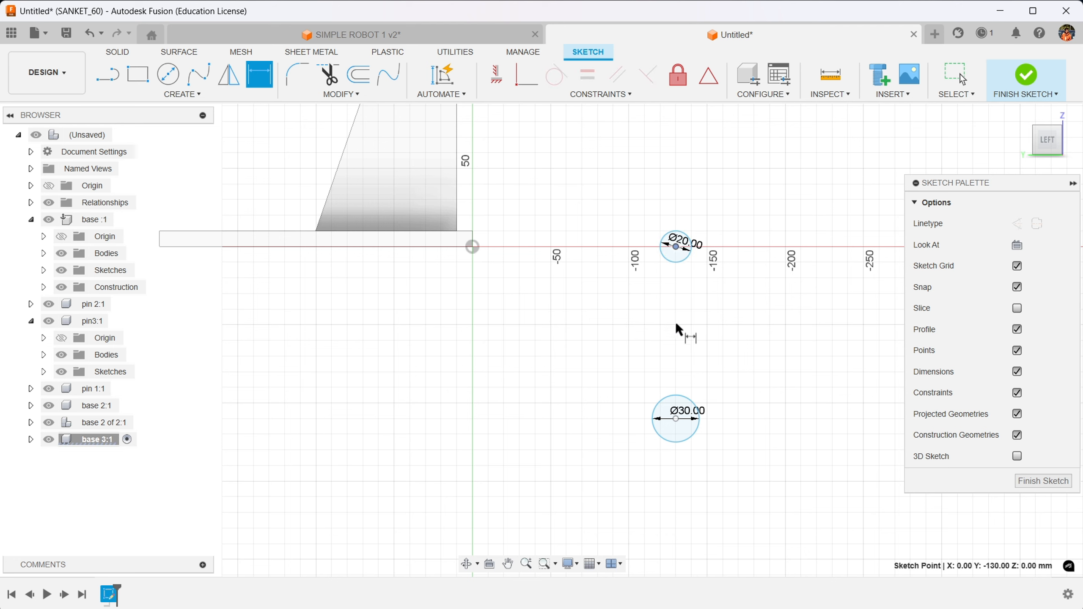
pyautogui.click(676, 419)
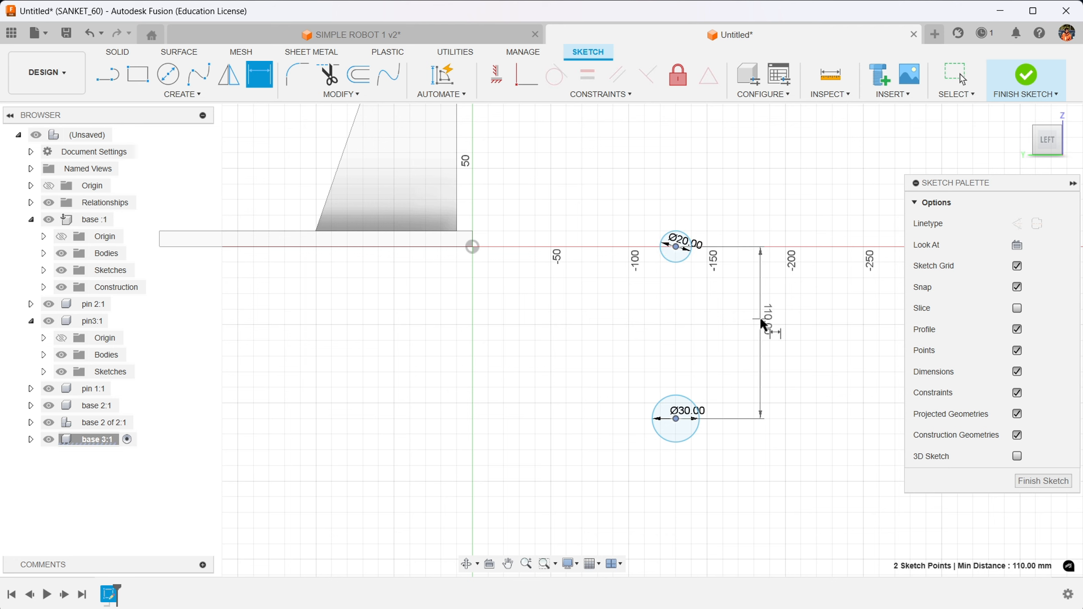
pyautogui.click(762, 318)
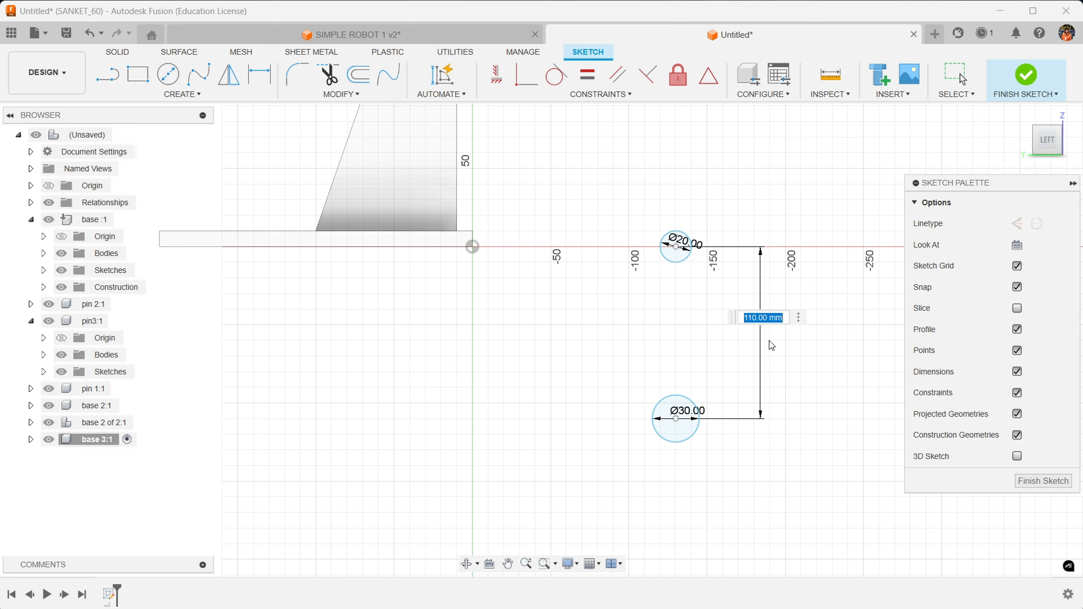
# - Draw two straight side lines connecting the outer edges of the 20 mm circle to those of the 30 mm circle
pyautogui.click(107, 75)
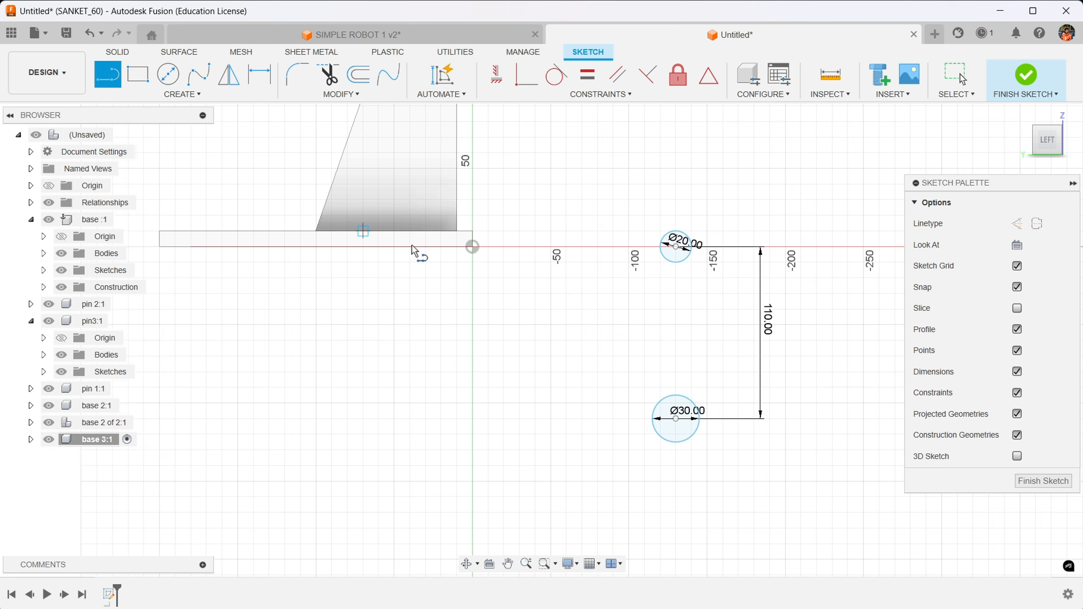
pyautogui.click(661, 248)
pyautogui.click(657, 420)
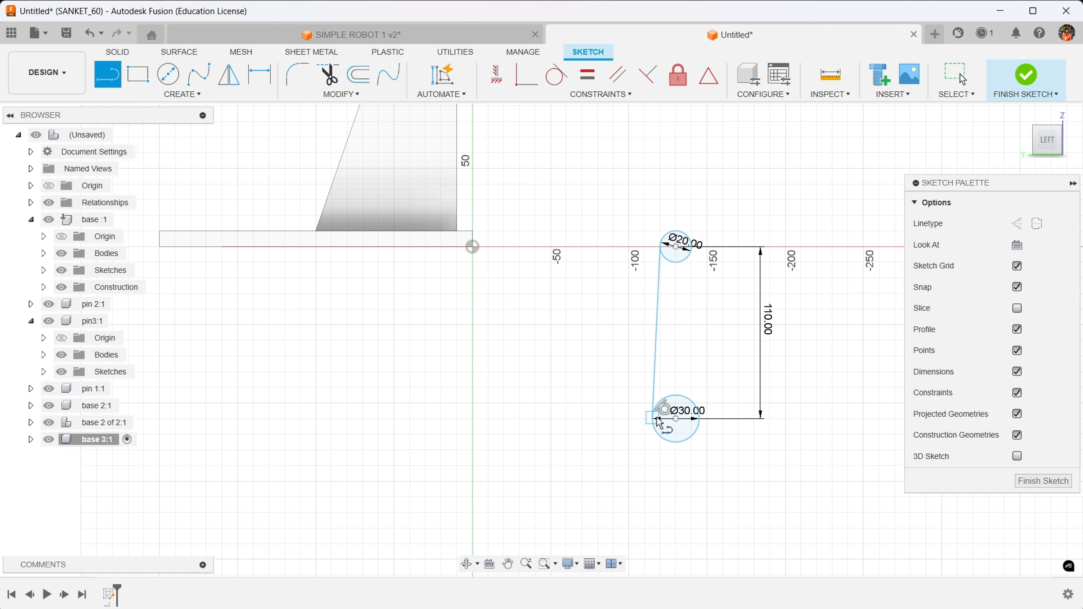
pyautogui.click(692, 247)
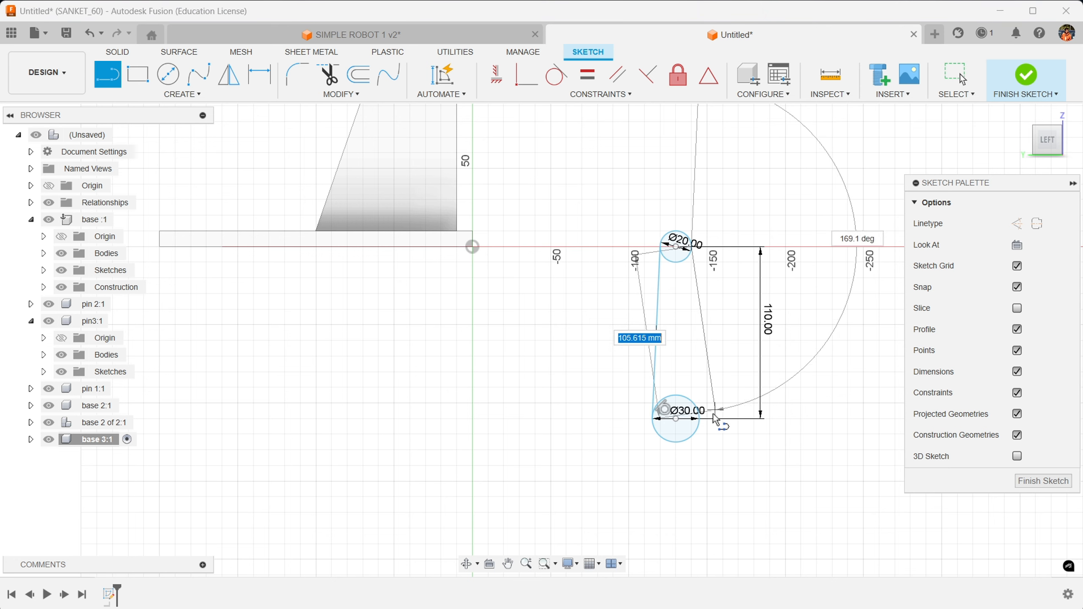
pyautogui.click(700, 417)
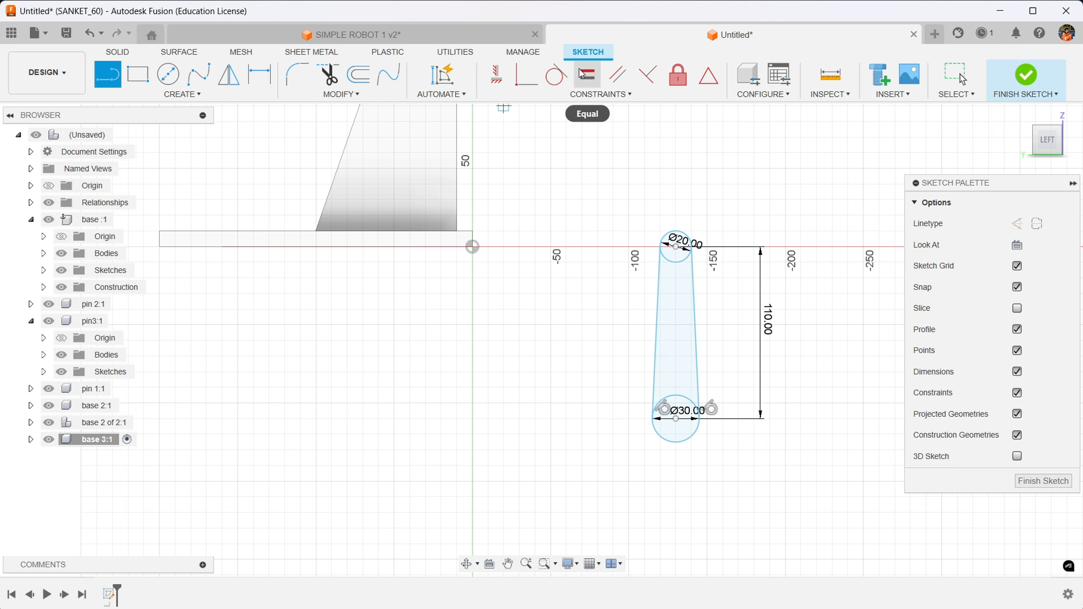
# - Make both side lines tangent to the 20 mm circle and trim away the inner arcs at both ends of the link outline
pyautogui.click(556, 74)
pyautogui.click(660, 277)
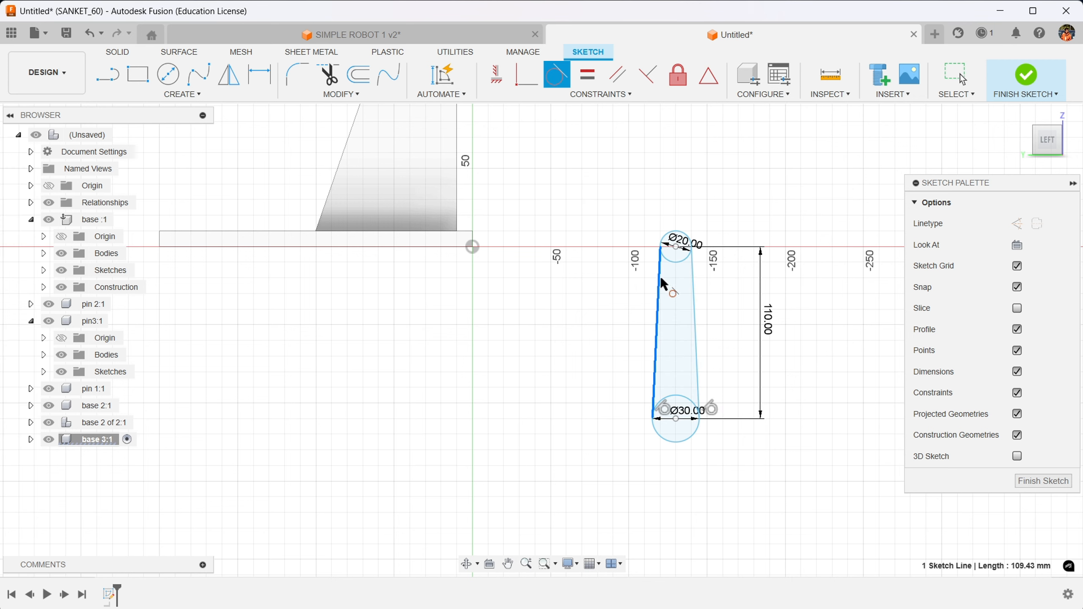
pyautogui.click(675, 257)
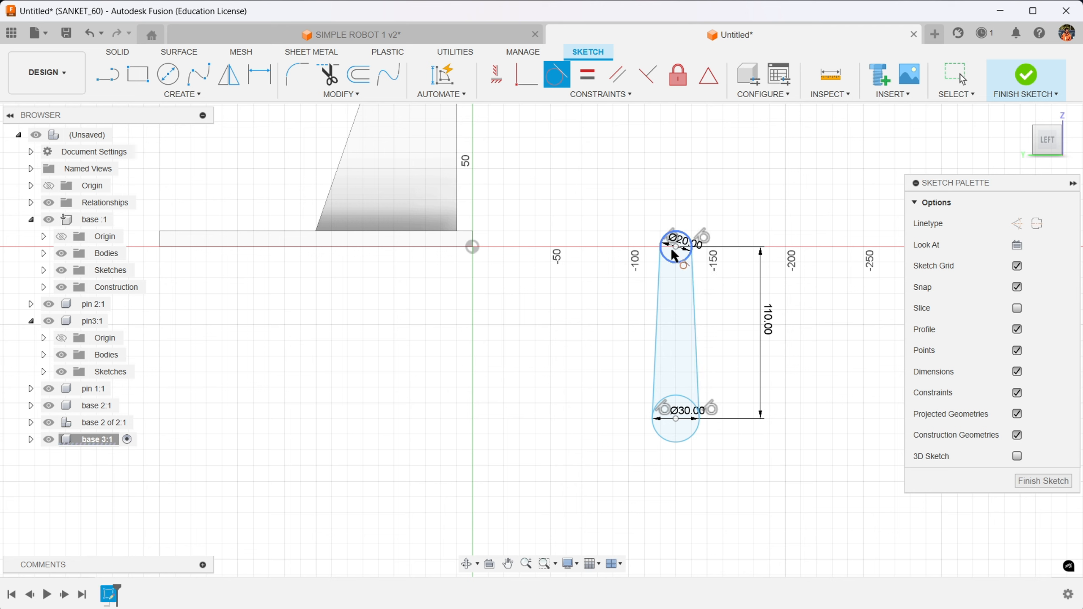
pyautogui.click(327, 74)
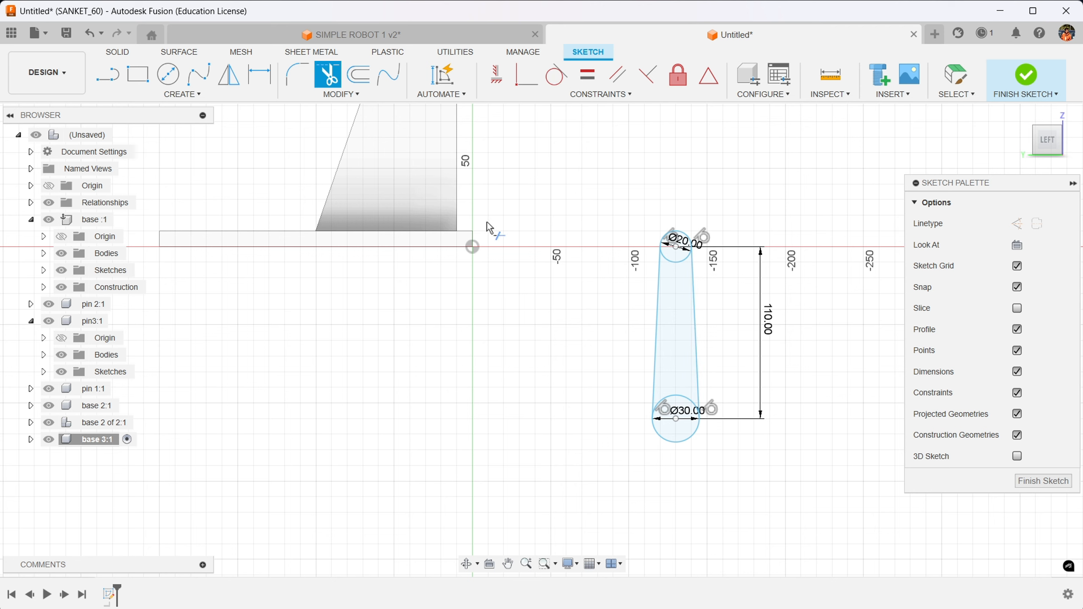
pyautogui.click(679, 260)
# - Add a 20 mm diameter hole circle concentric with the 30 mm end of the link outline
pyautogui.click(169, 74)
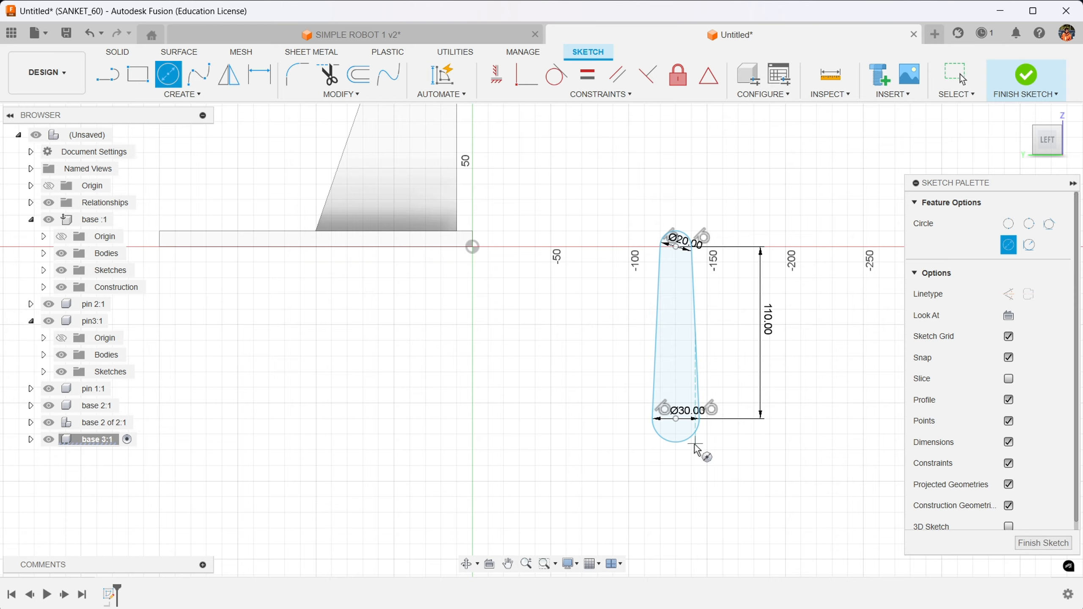
pyautogui.scroll(3, 690, 428)
pyautogui.click(659, 404)
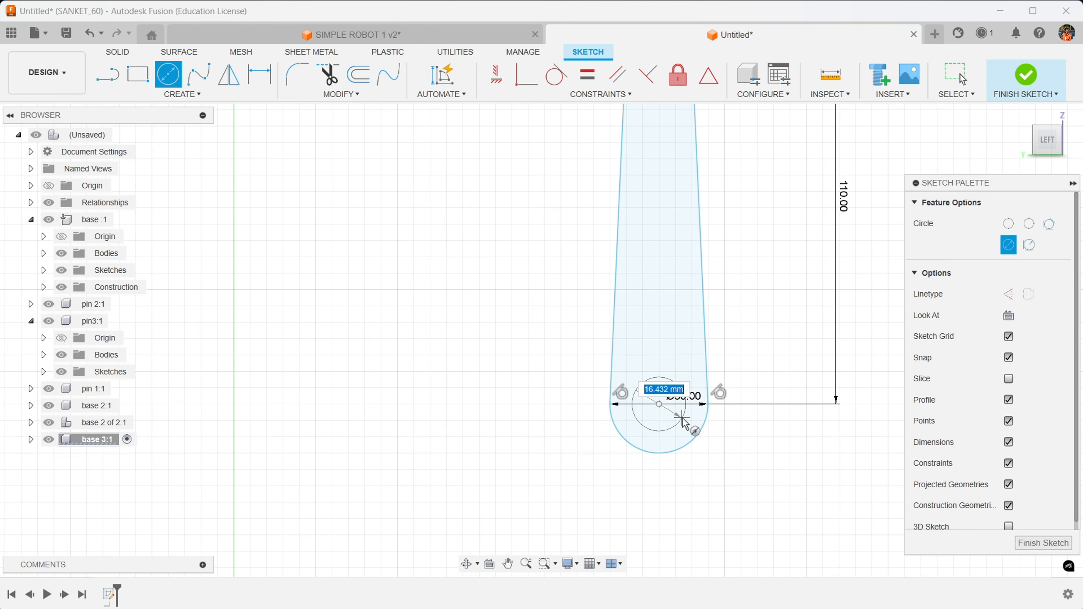
pyautogui.write('20')
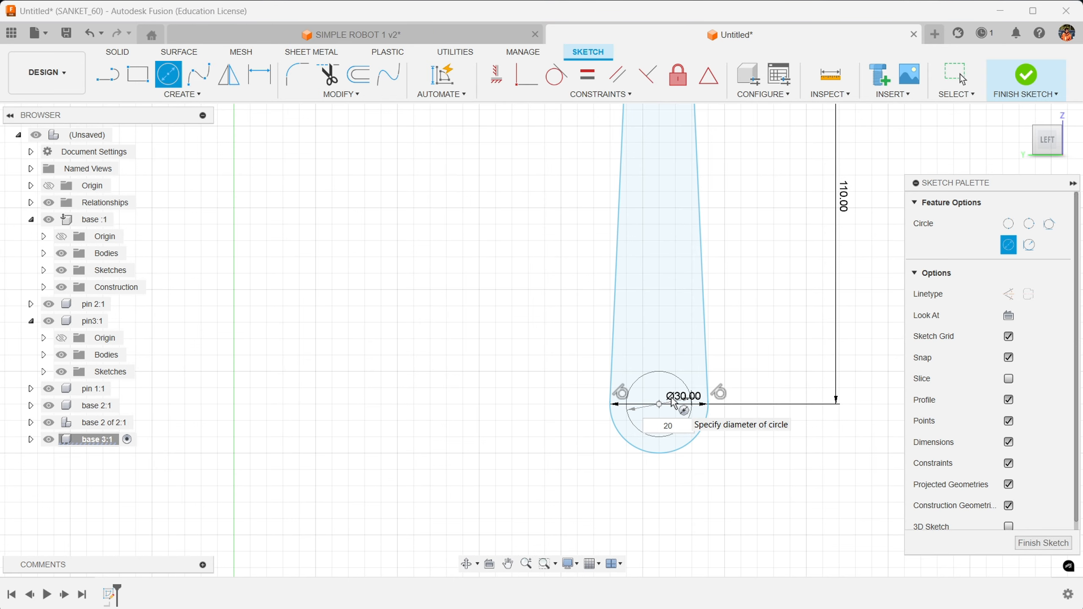
pyautogui.press('Return')
pyautogui.press('Escape')
pyautogui.scroll(-3, 714, 262)
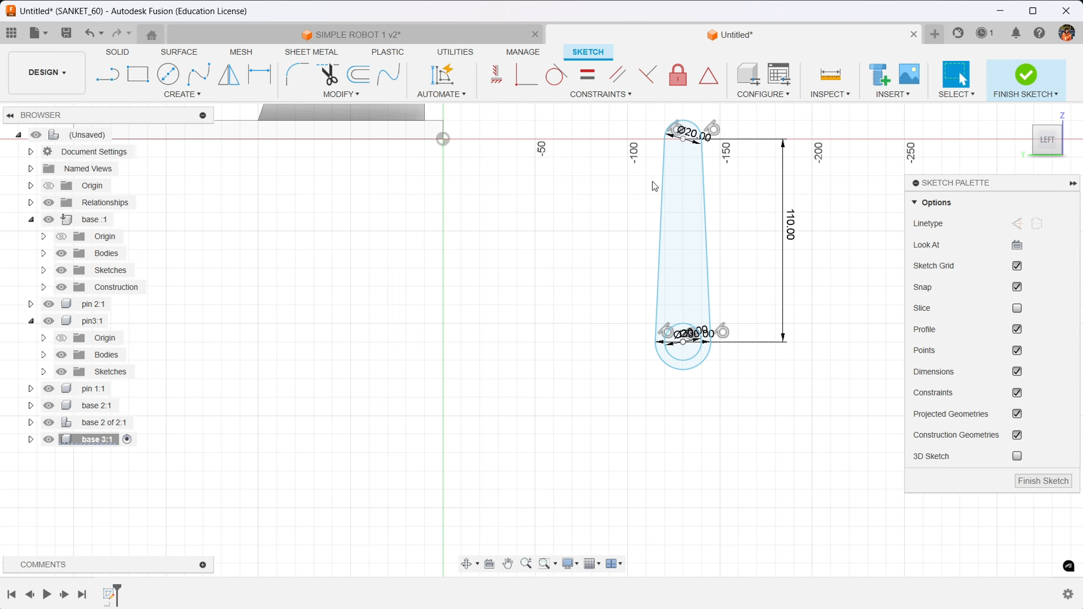
# - Add a 10 mm diameter hole circle concentric with the 20 mm end of the link outline and finish the sketch
pyautogui.click(168, 74)
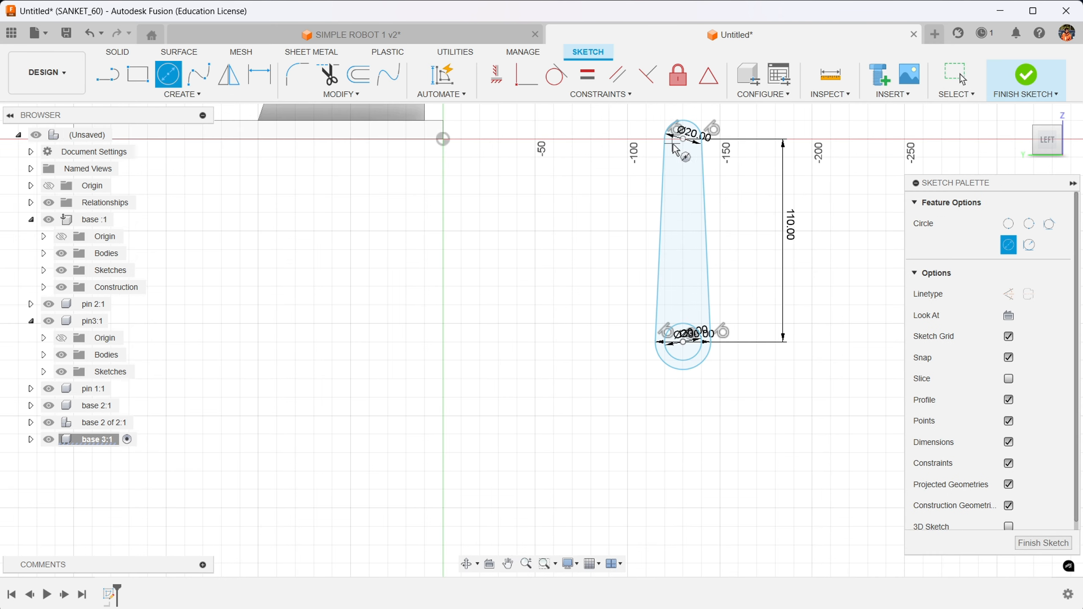
pyautogui.click(683, 138)
pyautogui.write('10')
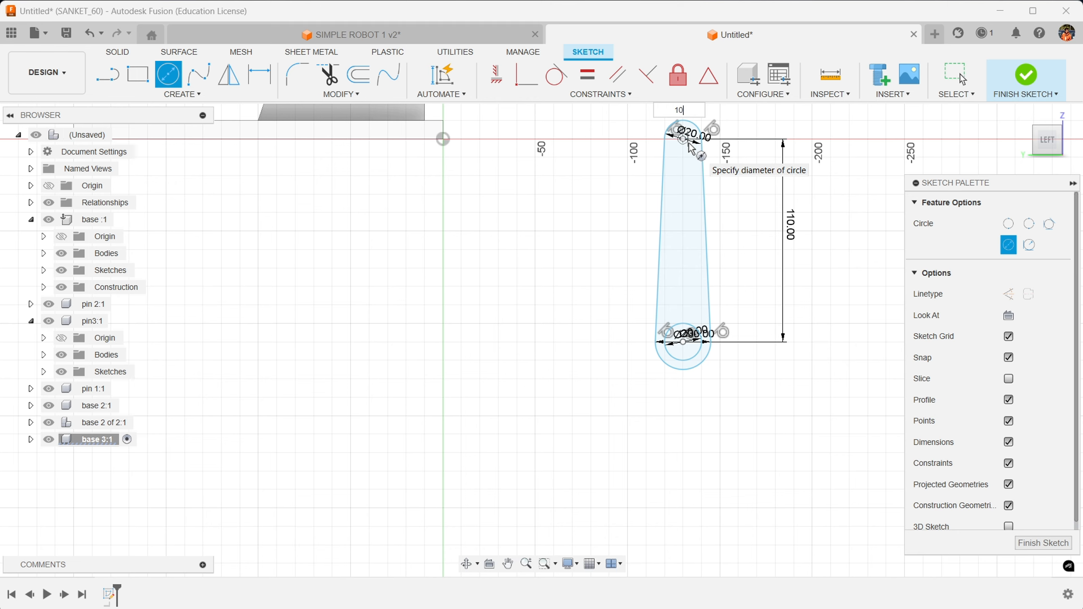
pyautogui.press('Return')
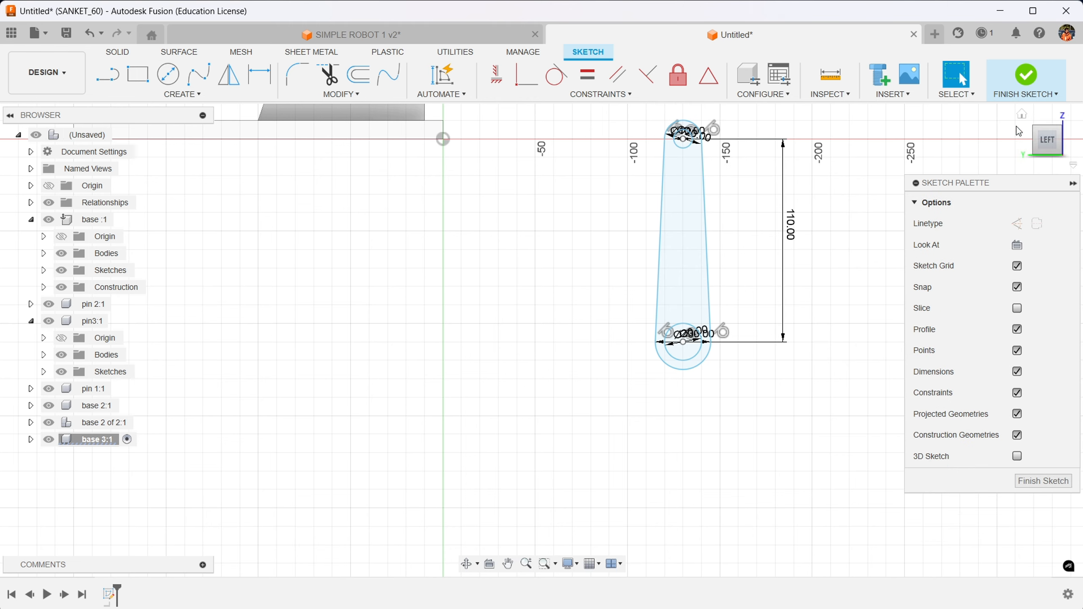
pyautogui.click(1032, 73)
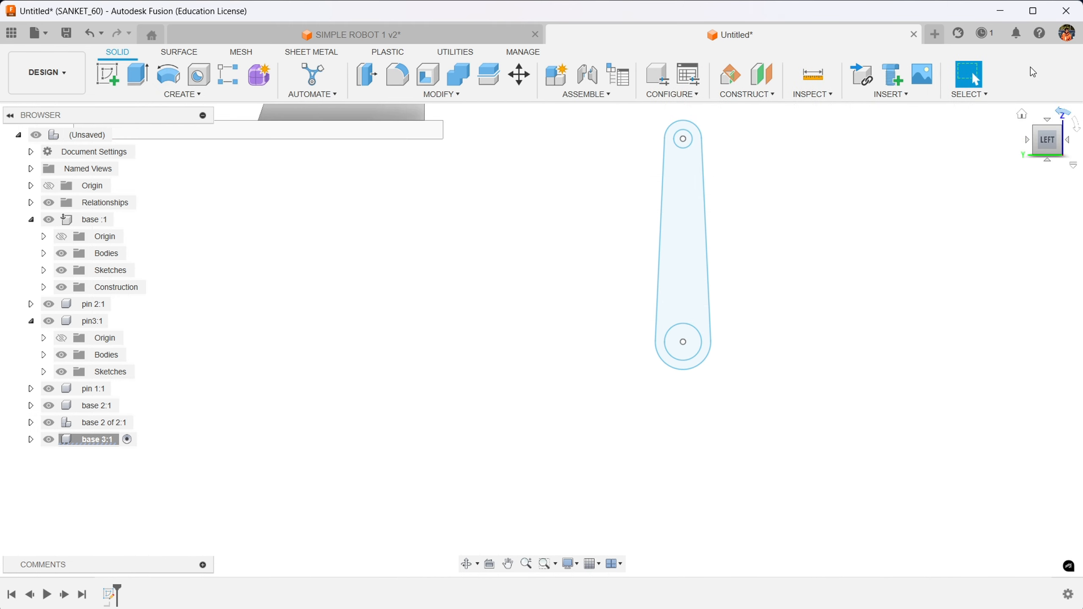
# - Extrude the tapered link profile, excluding both hole circles, into a new body
pyautogui.click(670, 244)
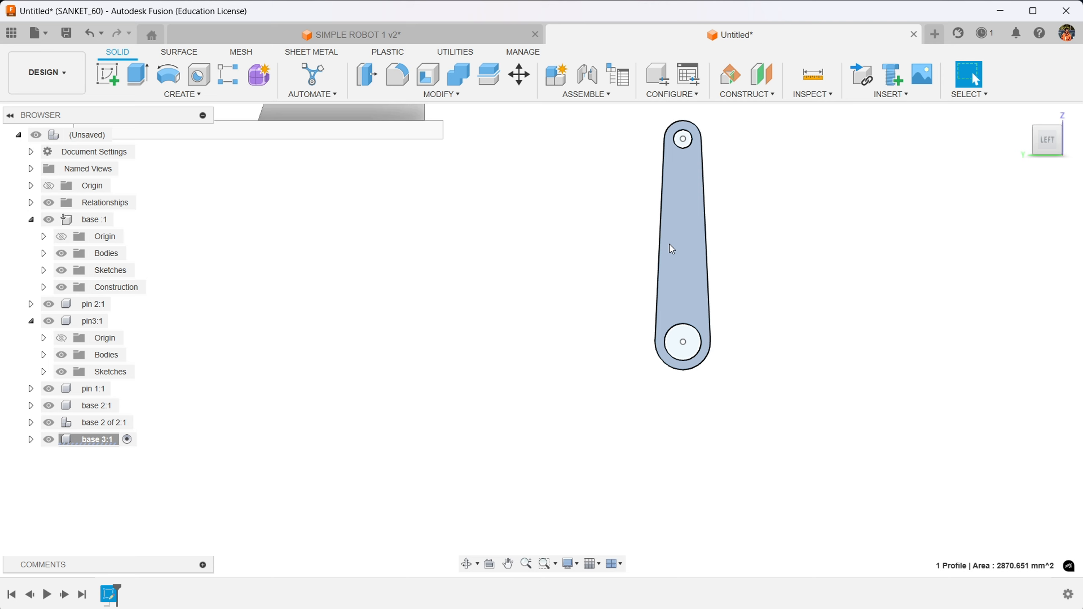
pyautogui.click(138, 75)
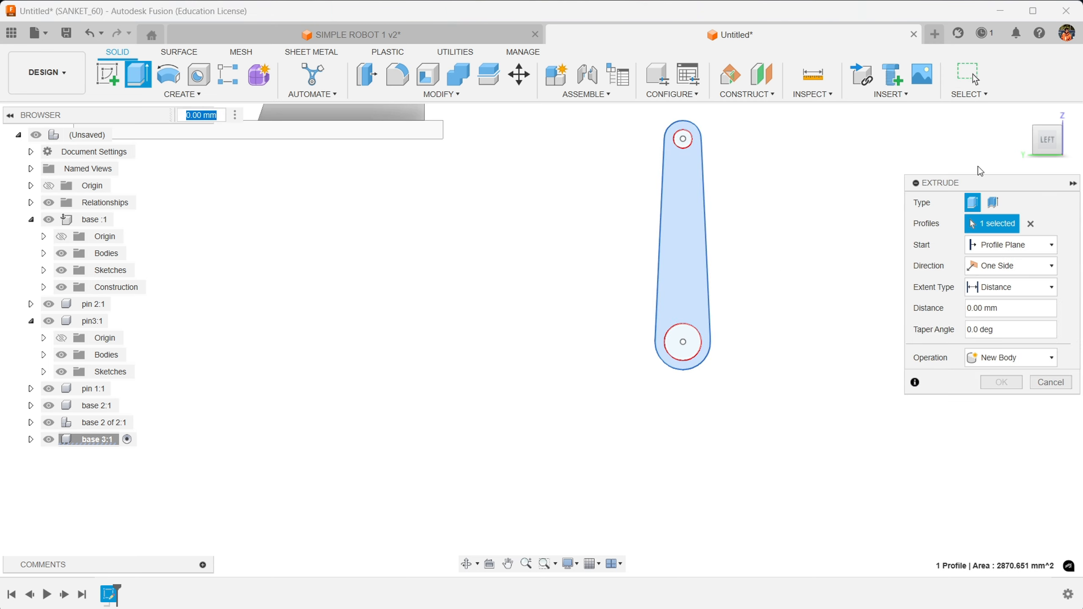
pyautogui.scroll(-3, 773, 227)
pyautogui.scroll(-4, 822, 180)
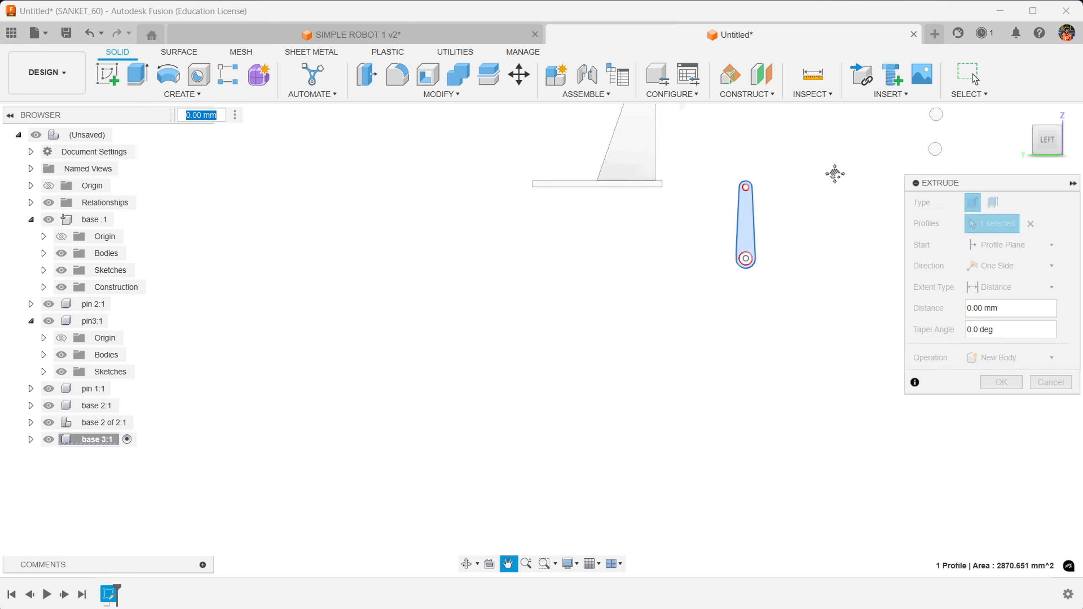
pyautogui.moveTo(799, 215); pyautogui.dragTo(781, 392, button='middle')
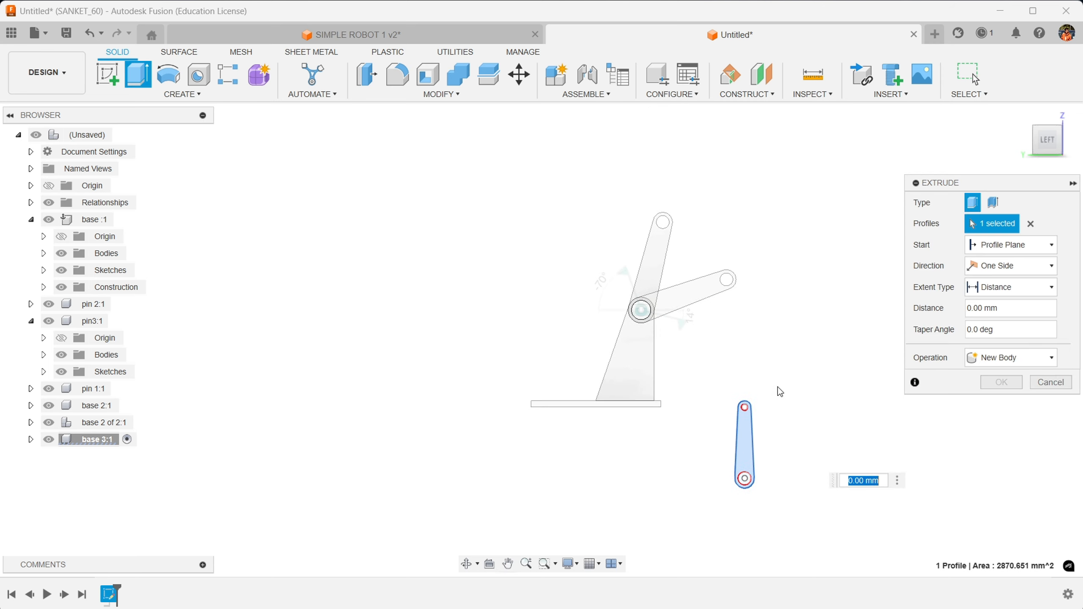
pyautogui.moveTo(1047, 141)
pyautogui.mouseDown()
pyautogui.moveTo(1079, 149)
pyautogui.moveTo(1050, 144)
pyautogui.mouseUp()
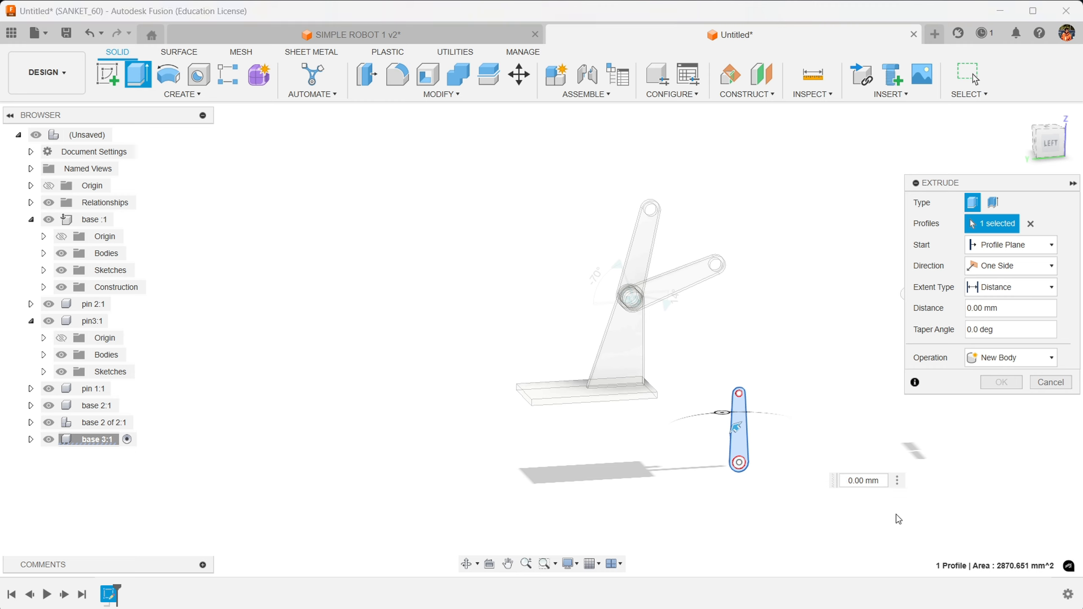
pyautogui.press('Return')
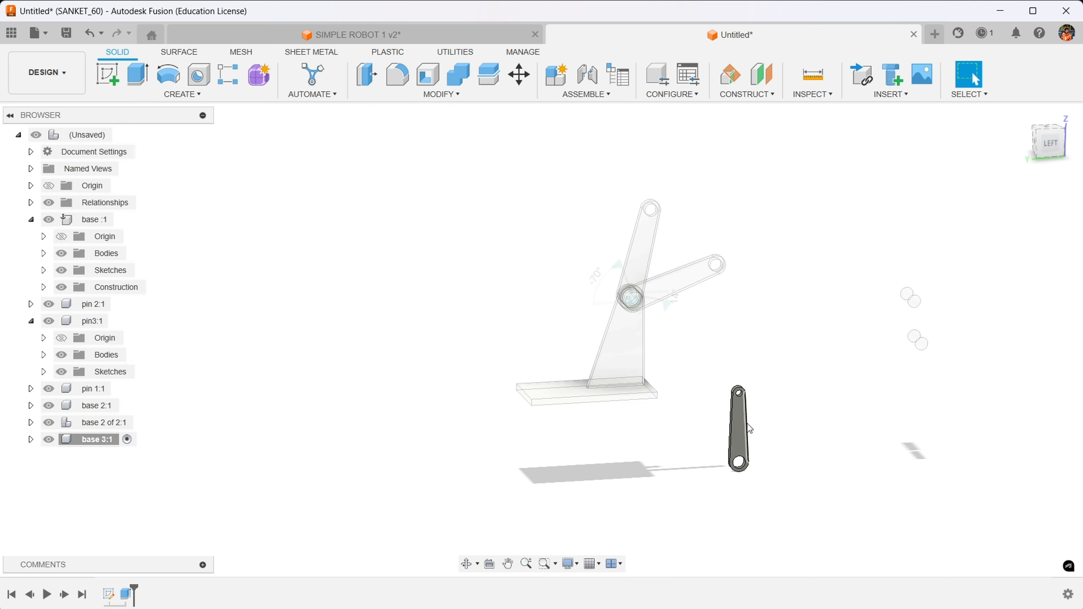
# - Move the base 3 link up beside the arm and make the top-level assembly active
pyautogui.moveTo(746, 428); pyautogui.dragTo(795, 212)
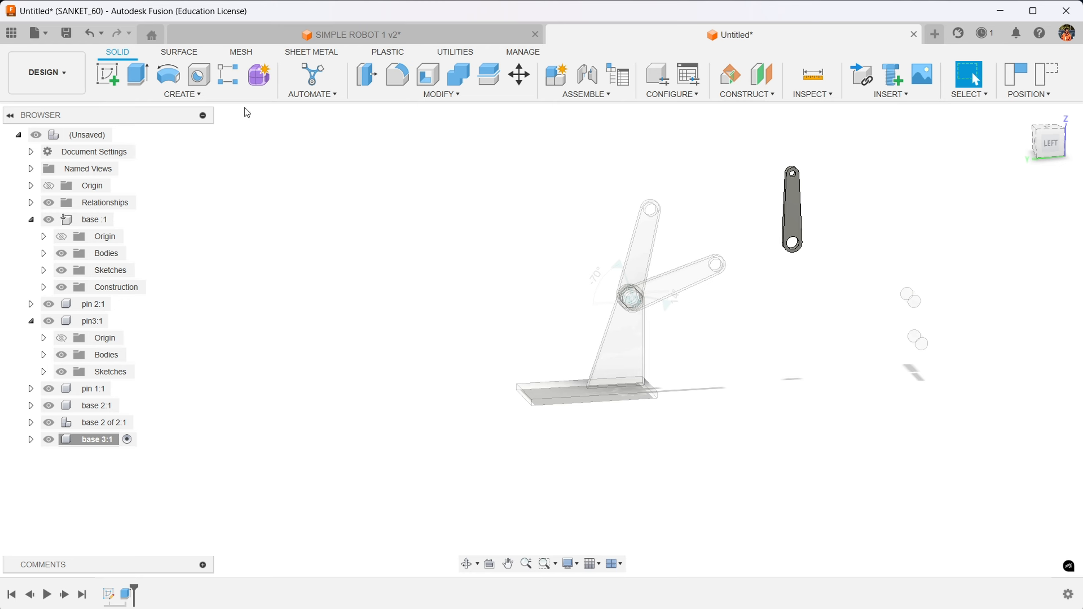
pyautogui.doubleClick(88, 135)
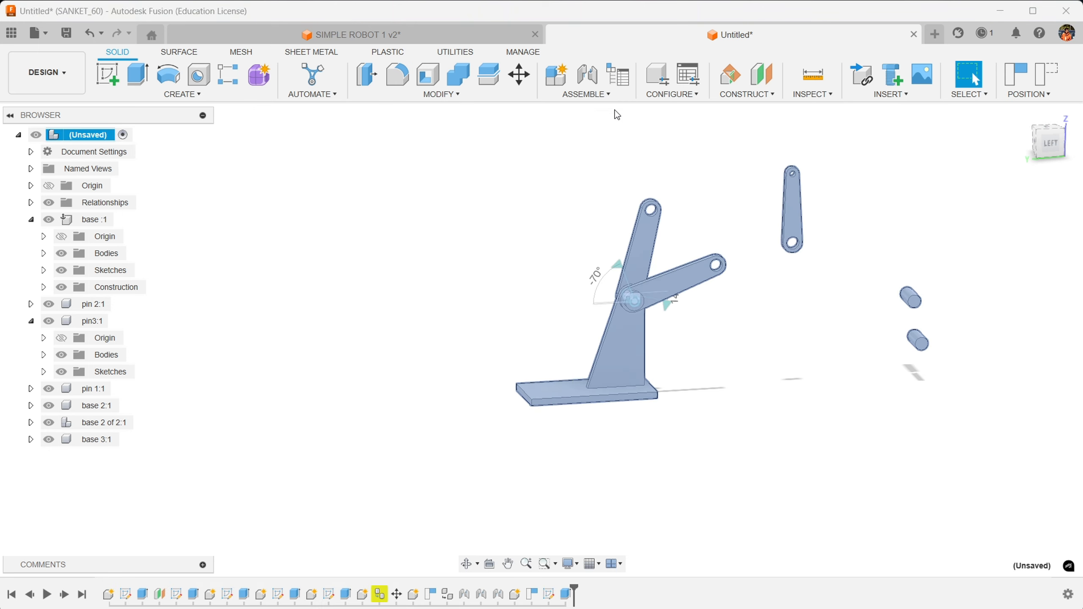
# - Joint pin 2's end face to the larger hole of base 3 with a Z offset of 20 mm
pyautogui.click(588, 75)
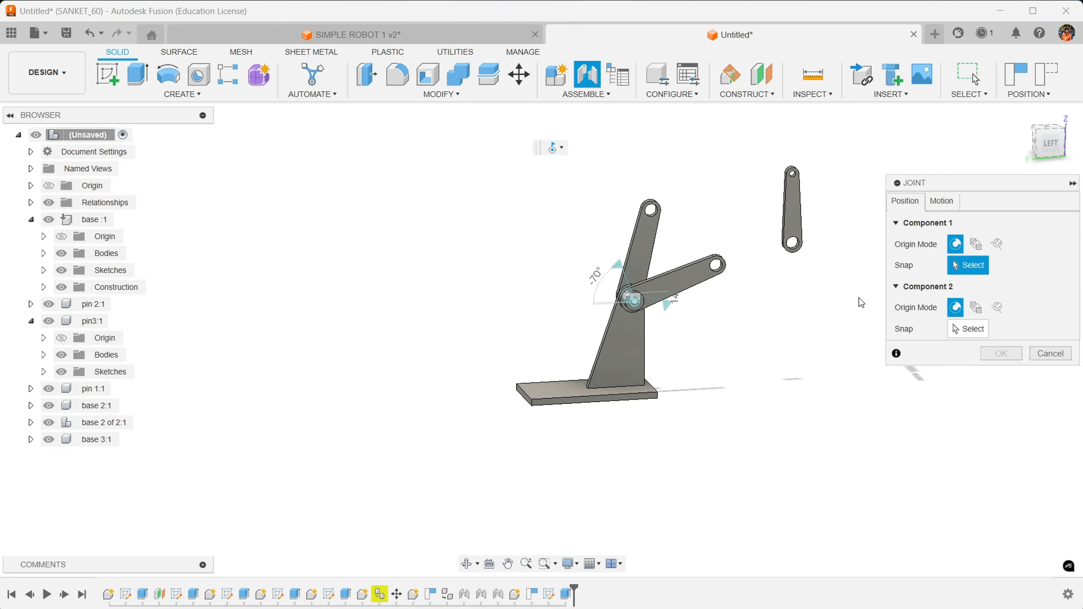
pyautogui.scroll(2, 802, 318)
pyautogui.moveTo(770, 331); pyautogui.dragTo(734, 436, button='middle')
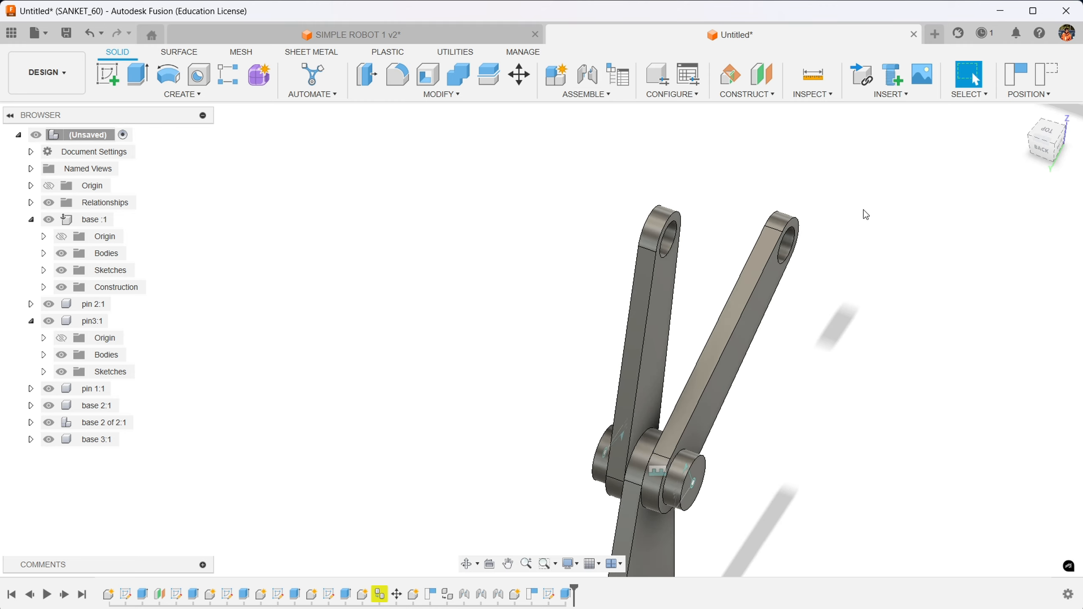
pyautogui.moveTo(1037, 148)
pyautogui.mouseDown()
pyautogui.moveTo(1040, 184)
pyautogui.moveTo(1038, 145)
pyautogui.mouseUp()
pyautogui.scroll(-3, 955, 232)
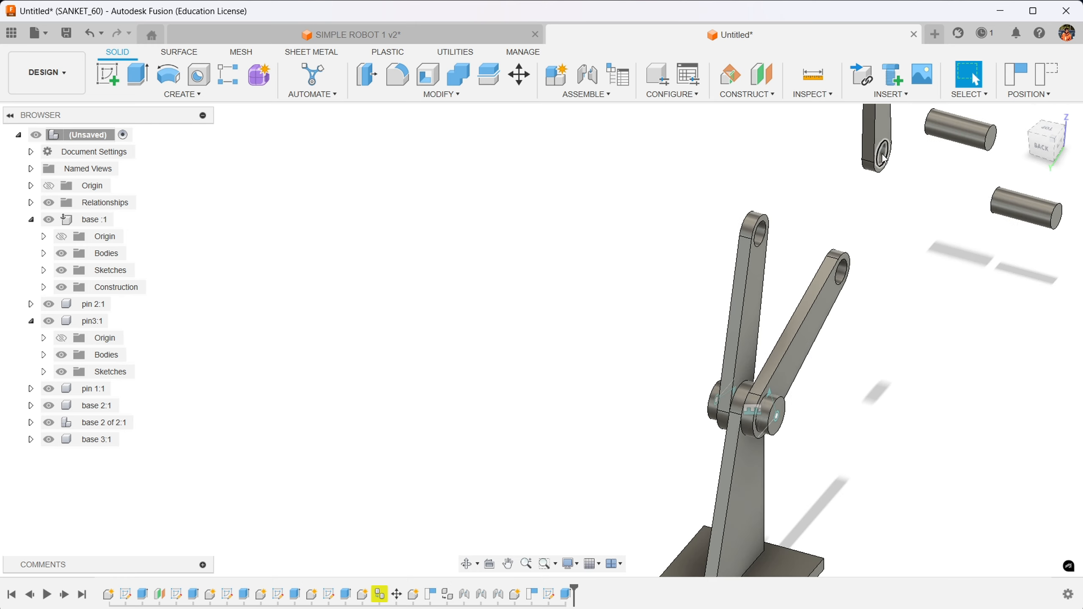
pyautogui.moveTo(1036, 143); pyautogui.dragTo(1023, 197)
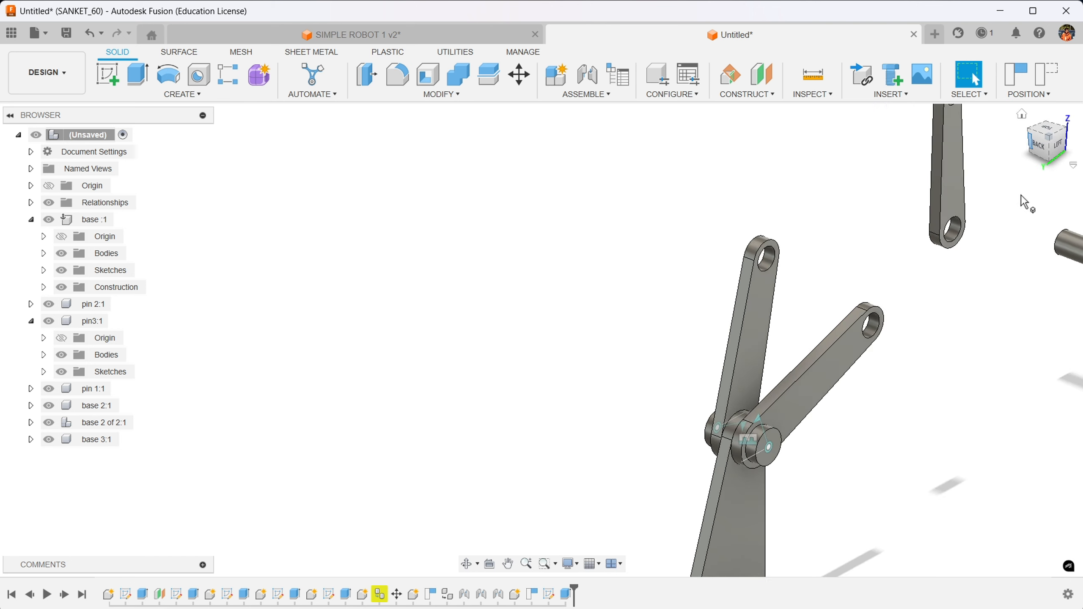
pyautogui.moveTo(970, 310); pyautogui.dragTo(678, 372, button='middle')
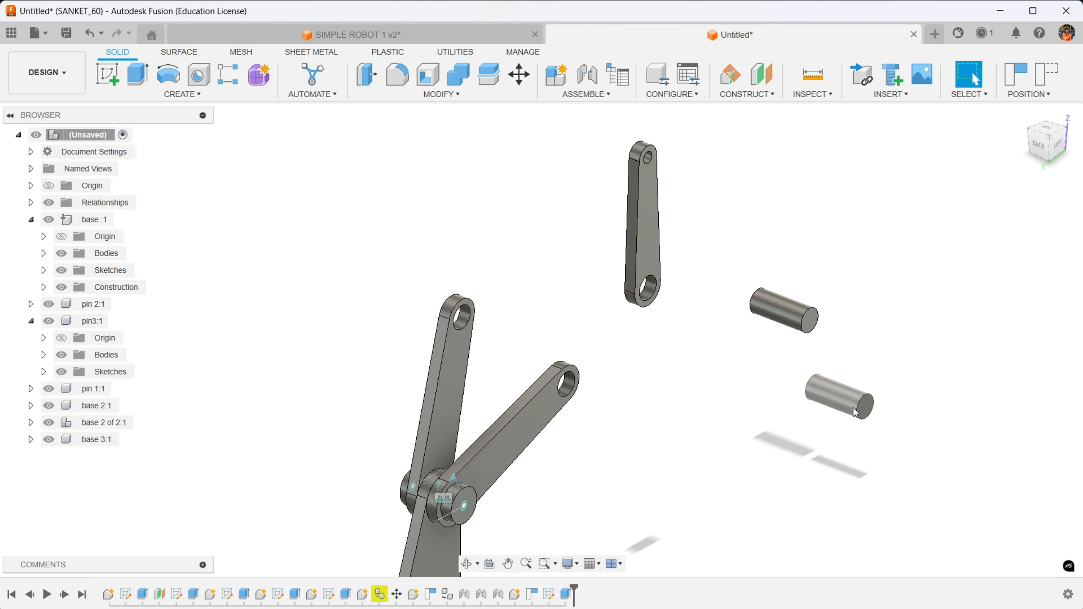
pyautogui.click(588, 75)
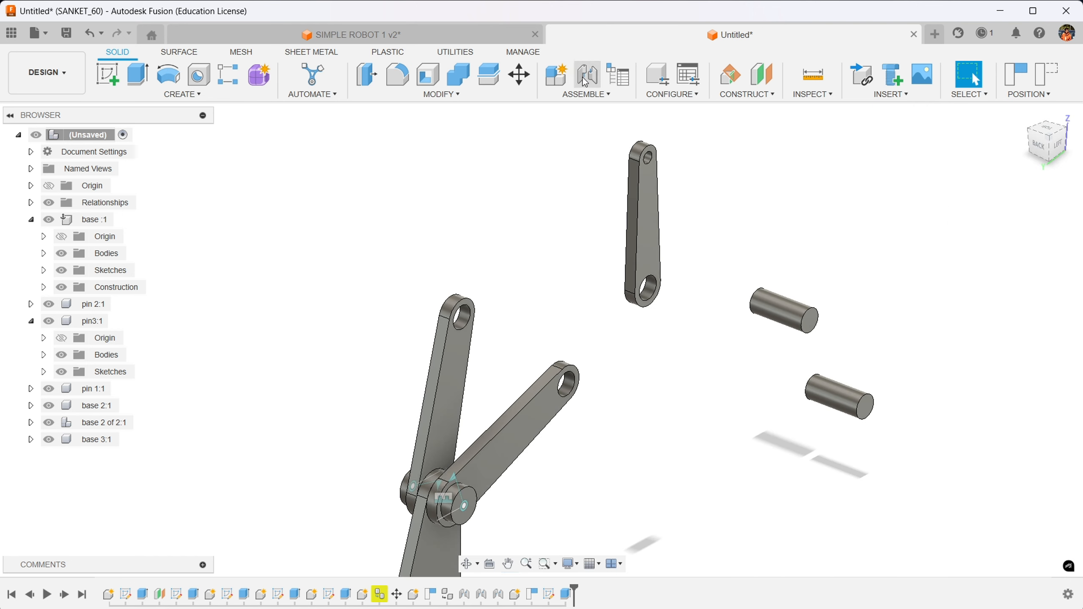
pyautogui.click(858, 417)
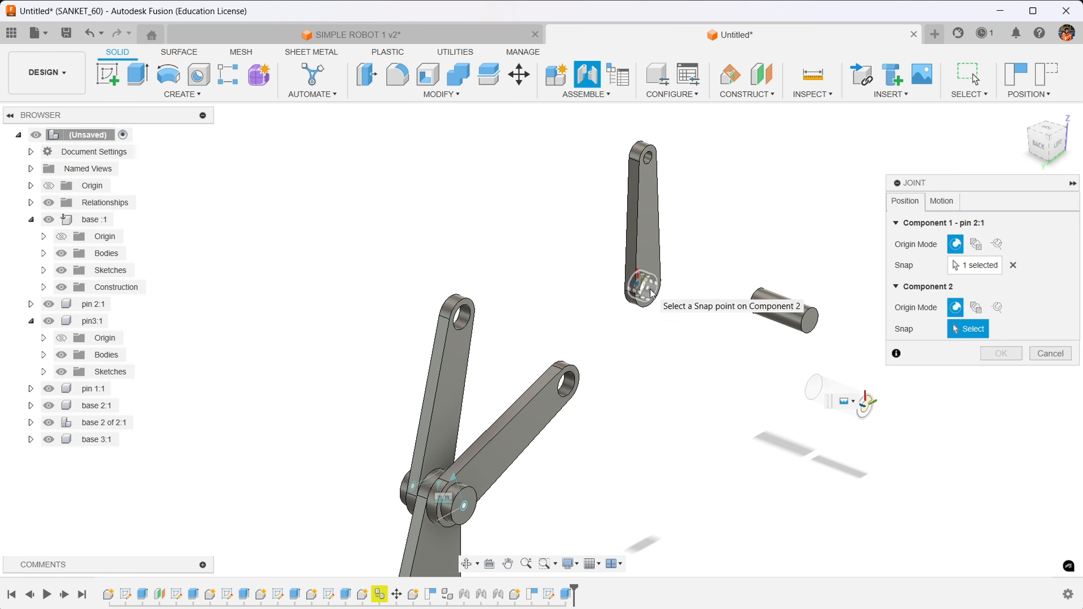
pyautogui.click(648, 299)
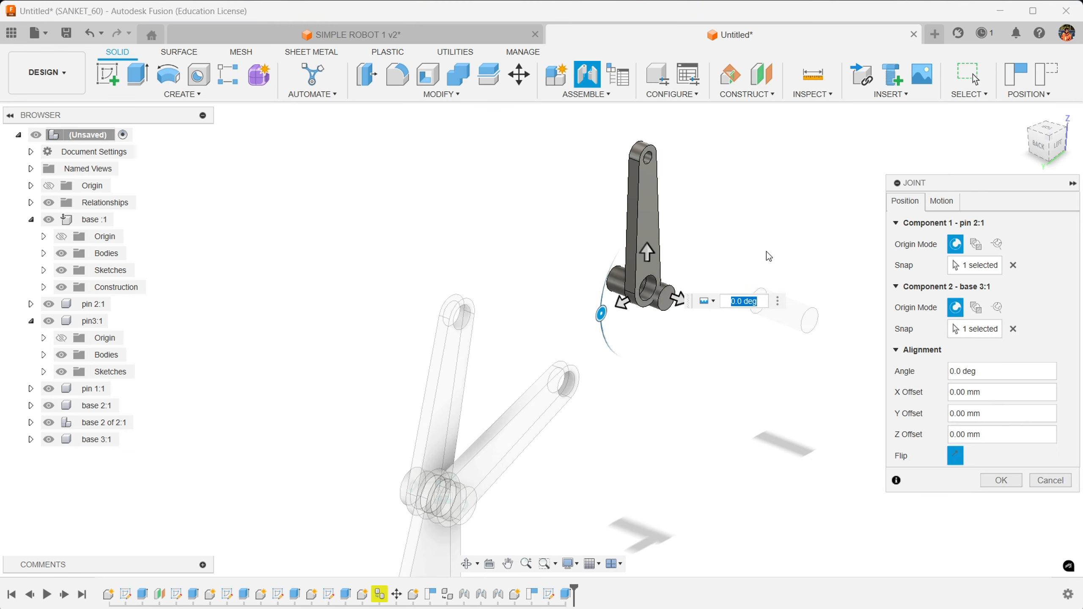
pyautogui.moveTo(1037, 137); pyautogui.dragTo(1057, 138)
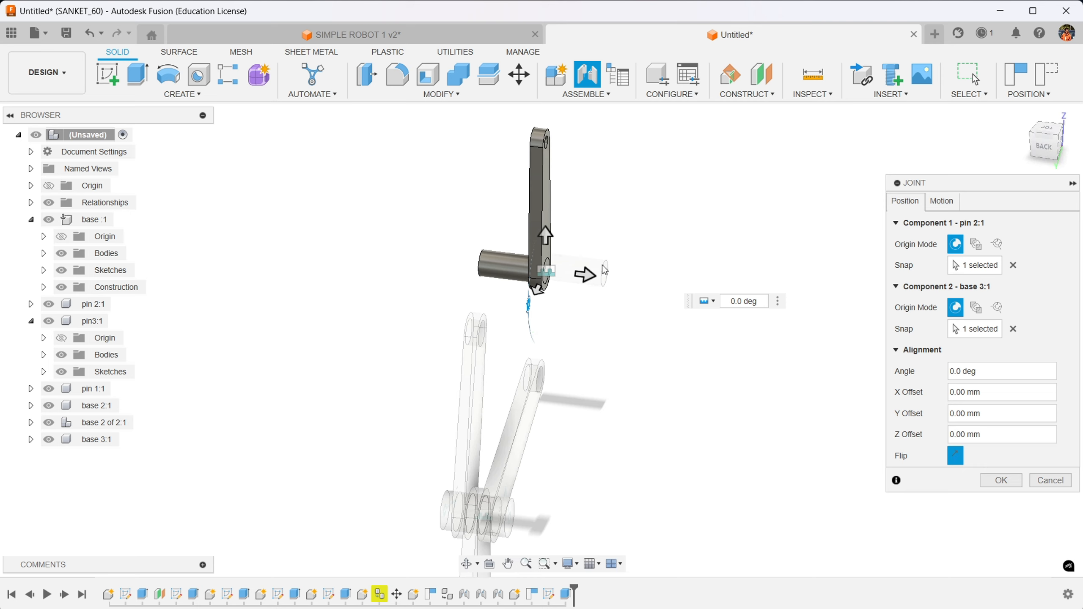
pyautogui.moveTo(587, 275); pyautogui.dragTo(611, 278)
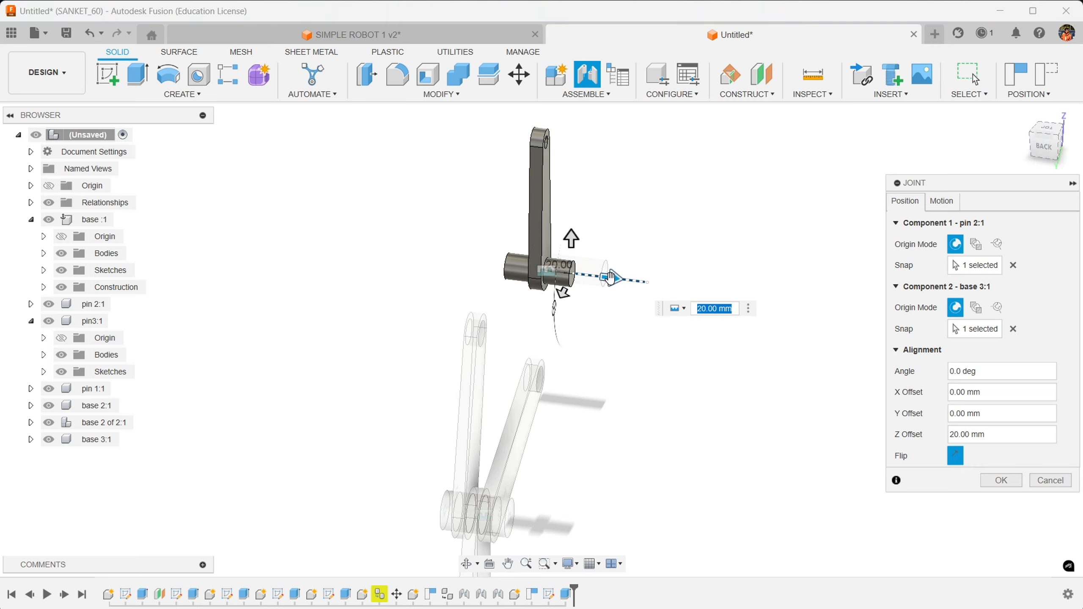
pyautogui.click(1003, 481)
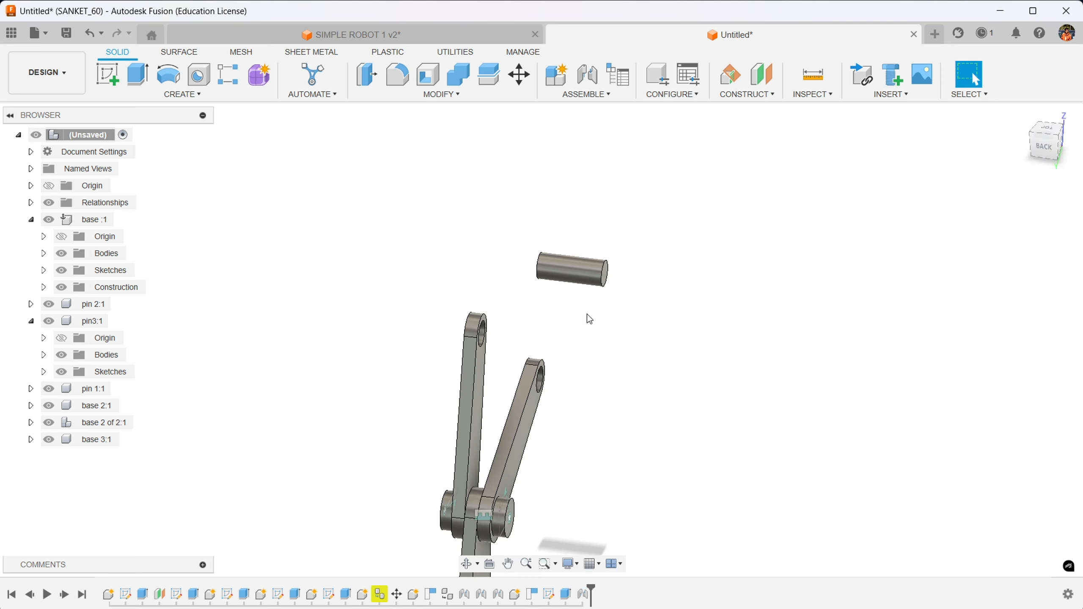
# - Reposition the base 3 link near the arm and joint pin 2's end face to the upper hole of base 2 with a 10 mm Z offset
pyautogui.scroll(-5, 761, 331)
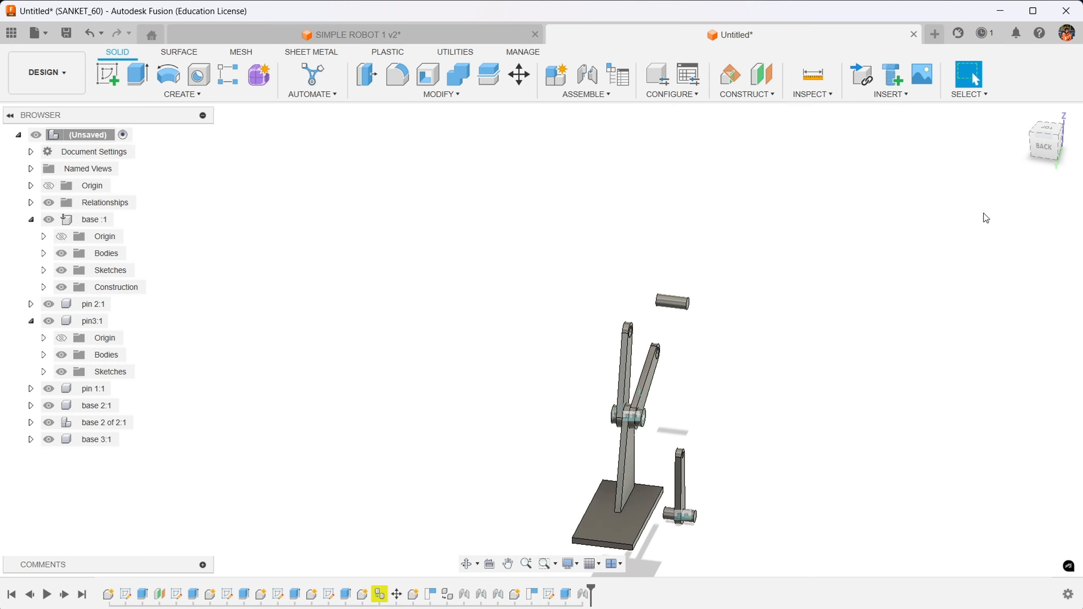
pyautogui.moveTo(678, 498); pyautogui.dragTo(676, 466)
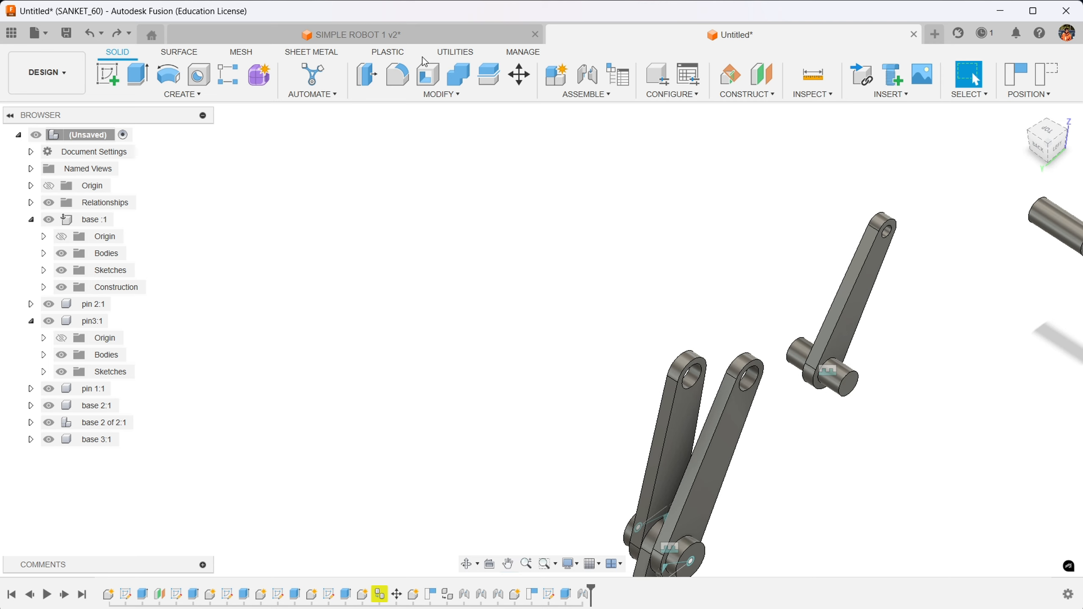
pyautogui.click(600, 85)
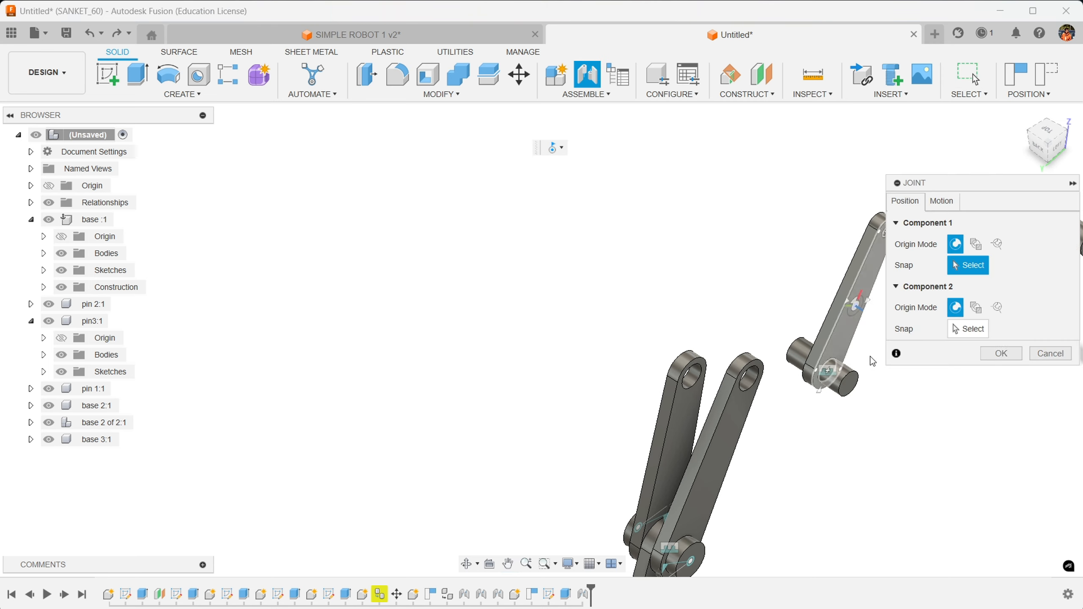
pyautogui.click(854, 389)
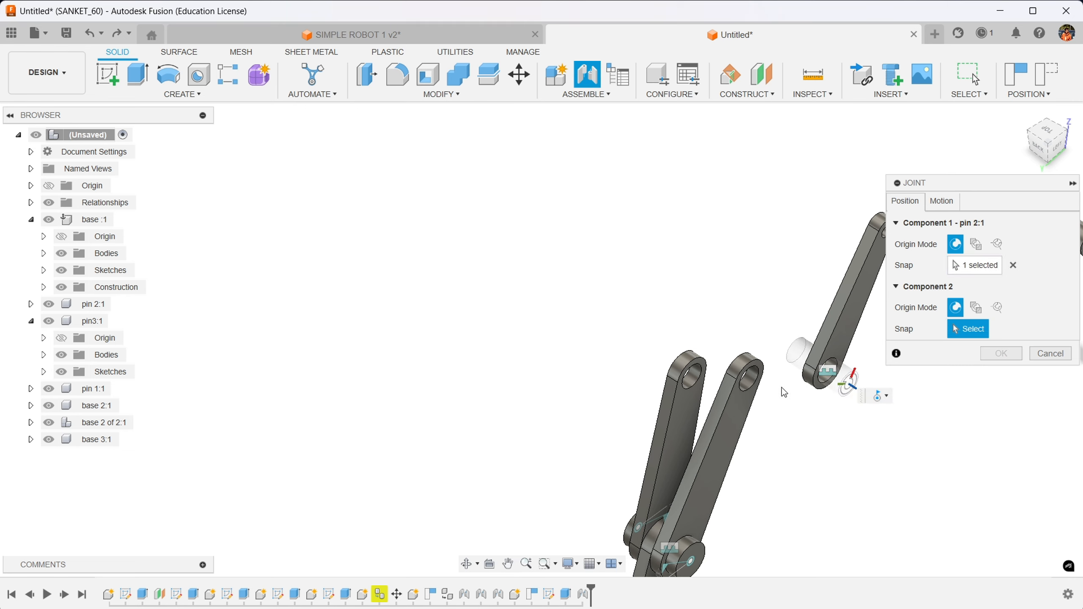
pyautogui.click(753, 386)
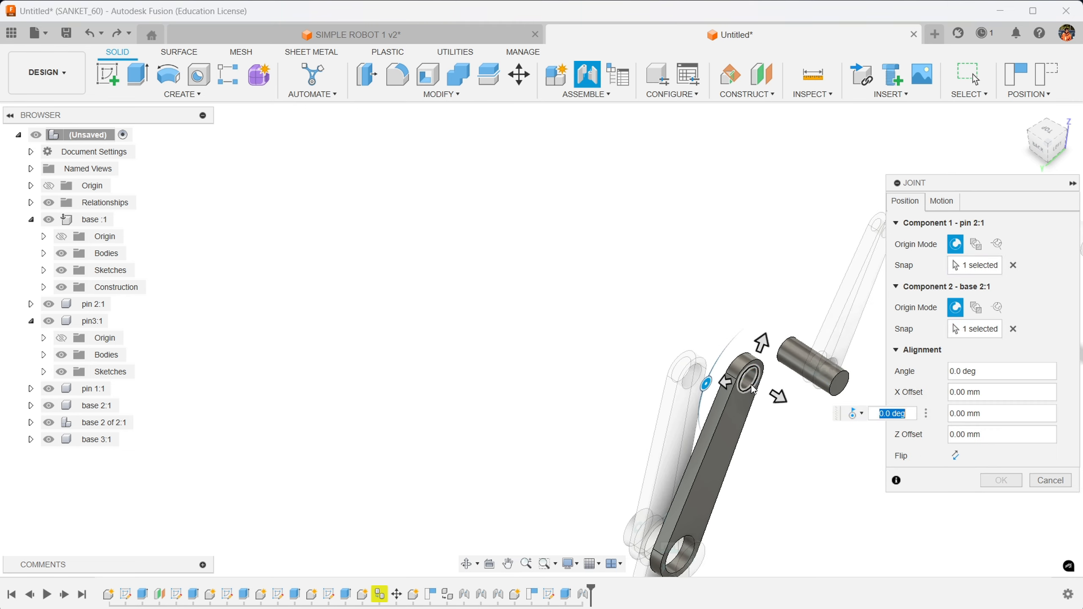
pyautogui.click(1037, 152)
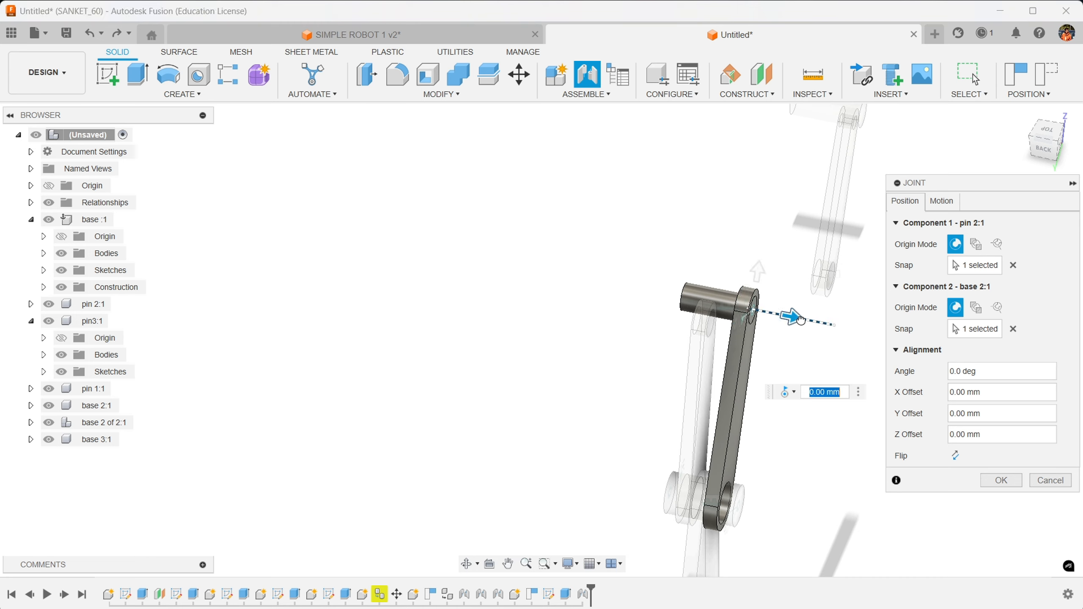
pyautogui.moveTo(801, 320); pyautogui.dragTo(813, 320)
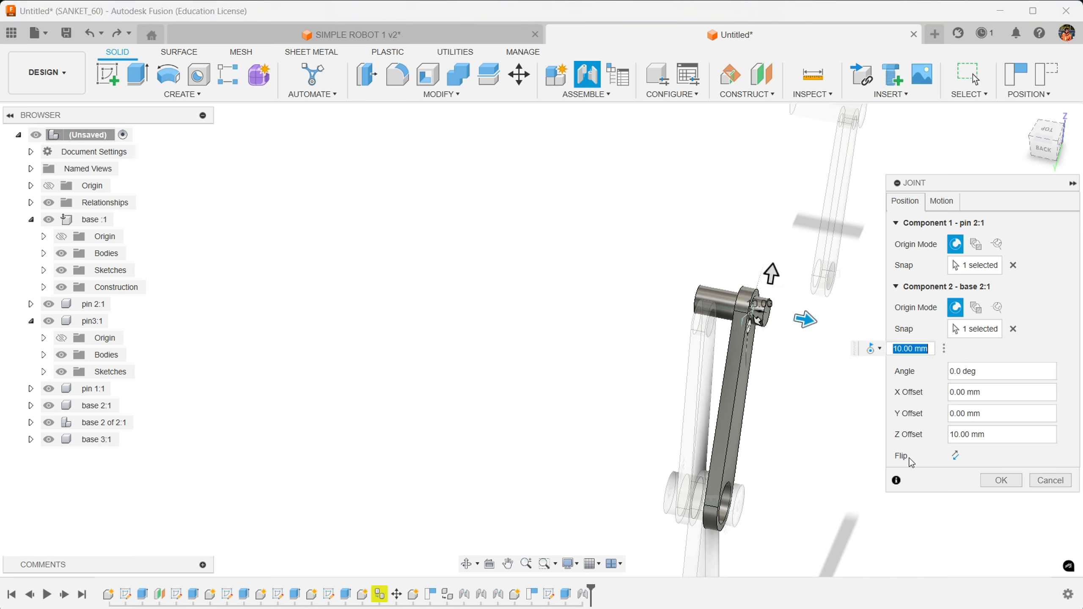
pyautogui.click(1001, 480)
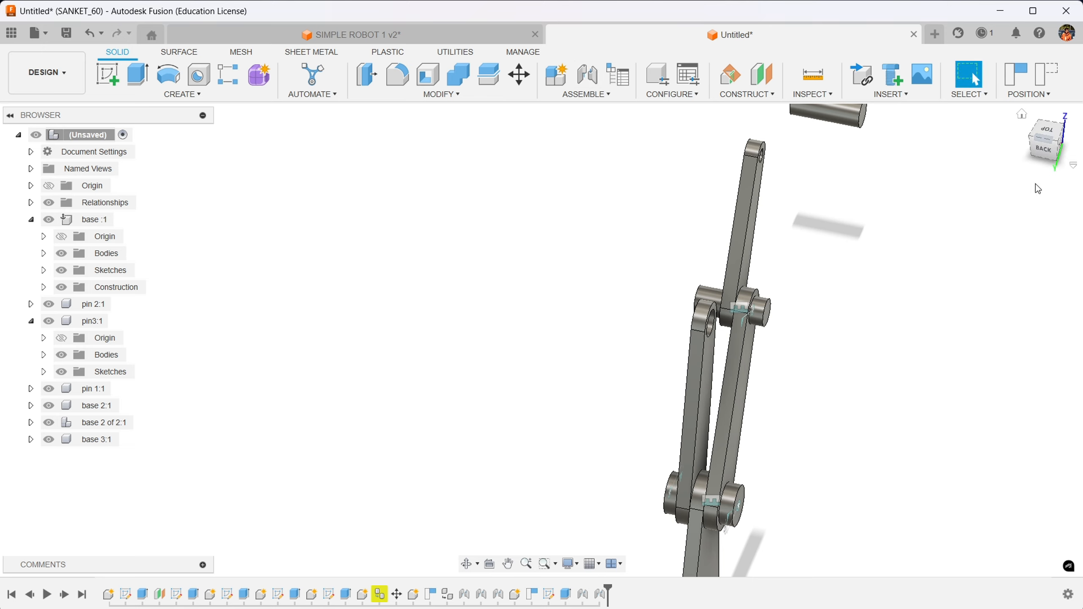
pyautogui.click(1043, 155)
pyautogui.click(588, 74)
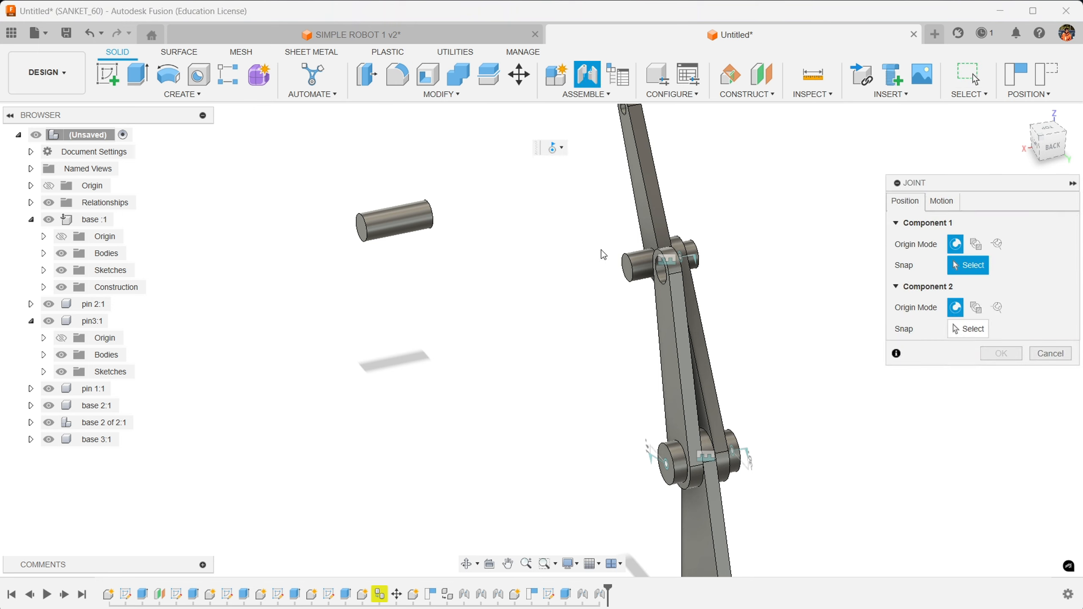
pyautogui.click(625, 273)
pyautogui.press('Escape')
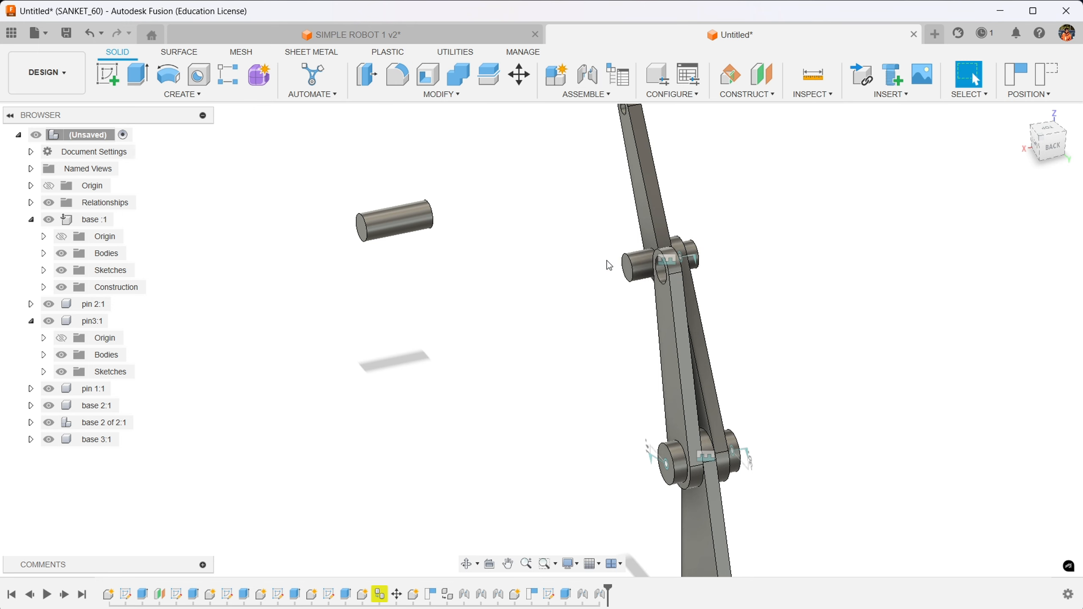
# - Joint pin 2's free end face to the upper hole of the second base 2 link with a Z offset of -20 mm
pyautogui.press('j')
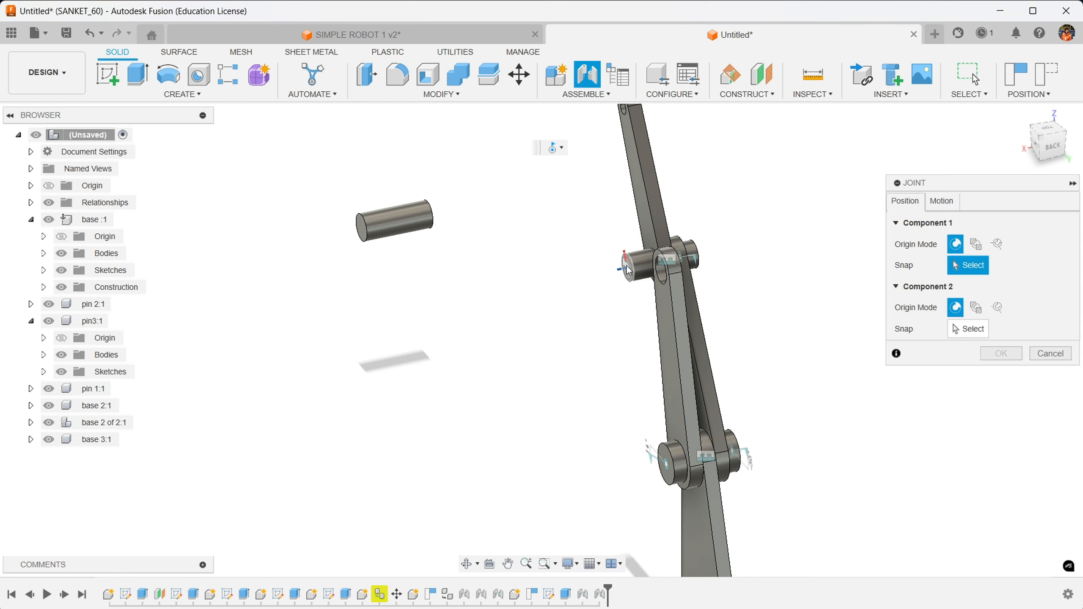
pyautogui.click(627, 266)
pyautogui.click(1052, 150)
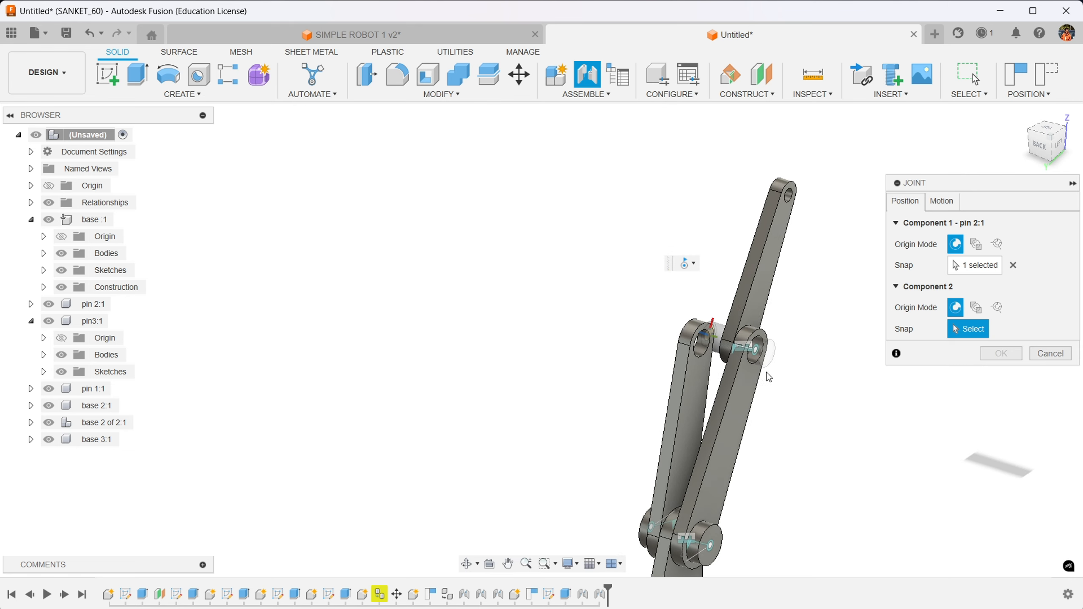
pyautogui.click(706, 351)
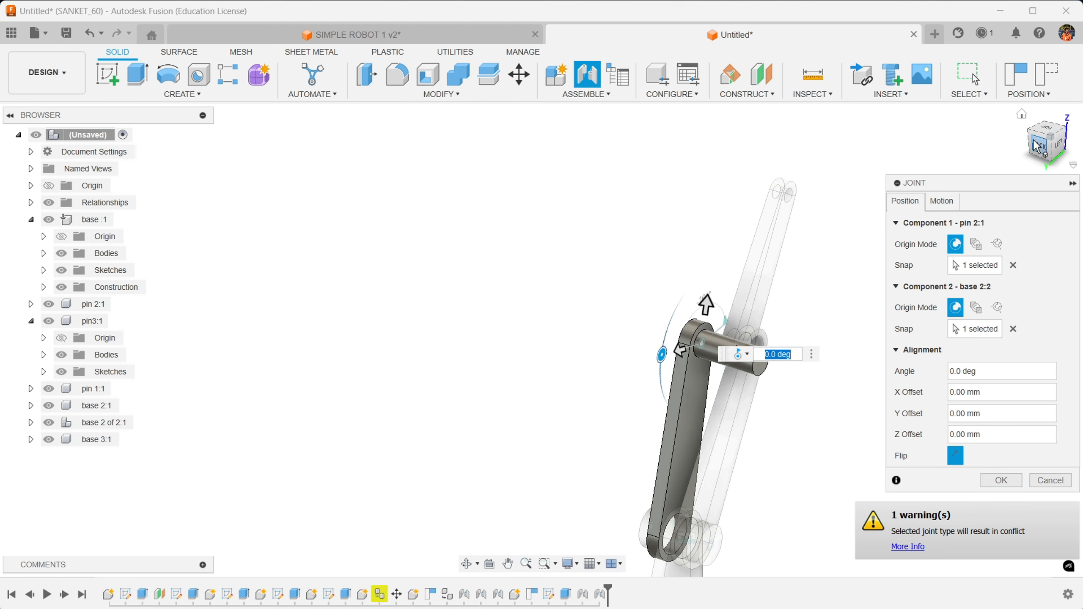
pyautogui.moveTo(1046, 145); pyautogui.dragTo(1069, 151)
pyautogui.moveTo(753, 320); pyautogui.dragTo(721, 316)
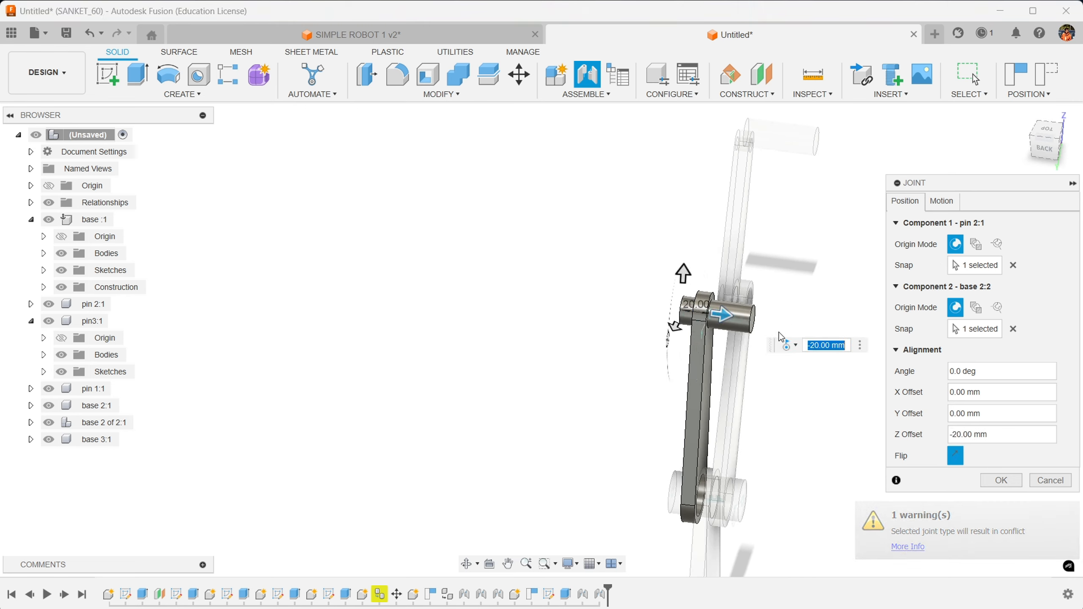
pyautogui.click(1046, 148)
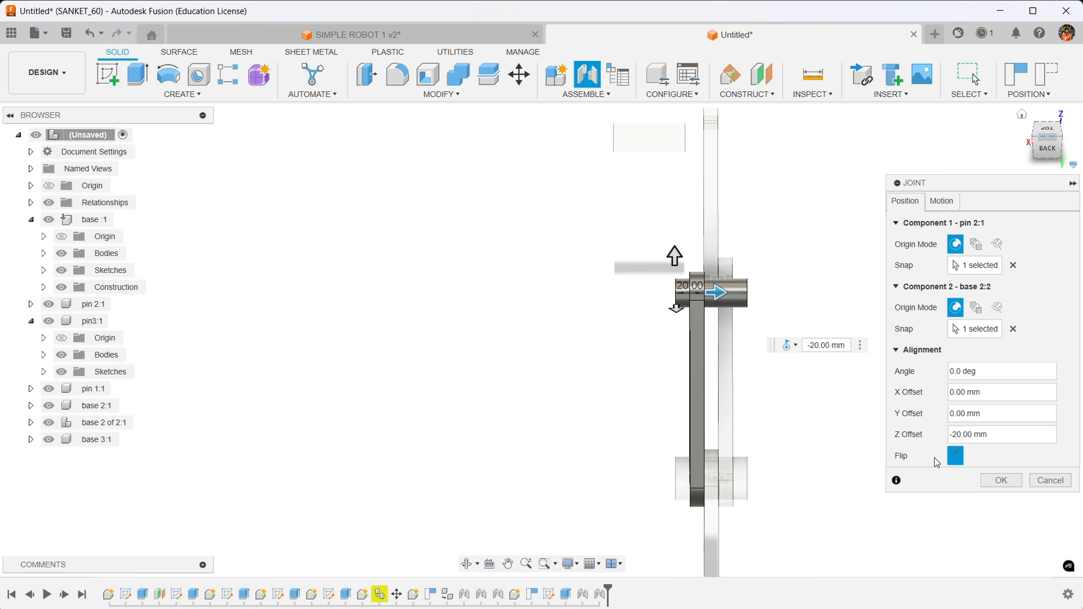
pyautogui.click(998, 480)
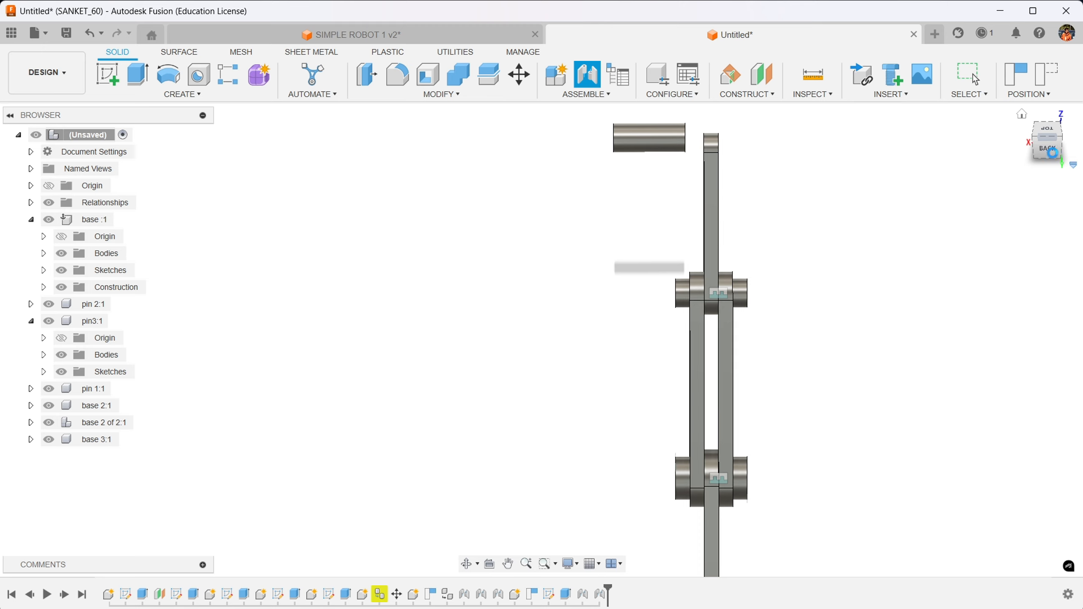
pyautogui.click(976, 80)
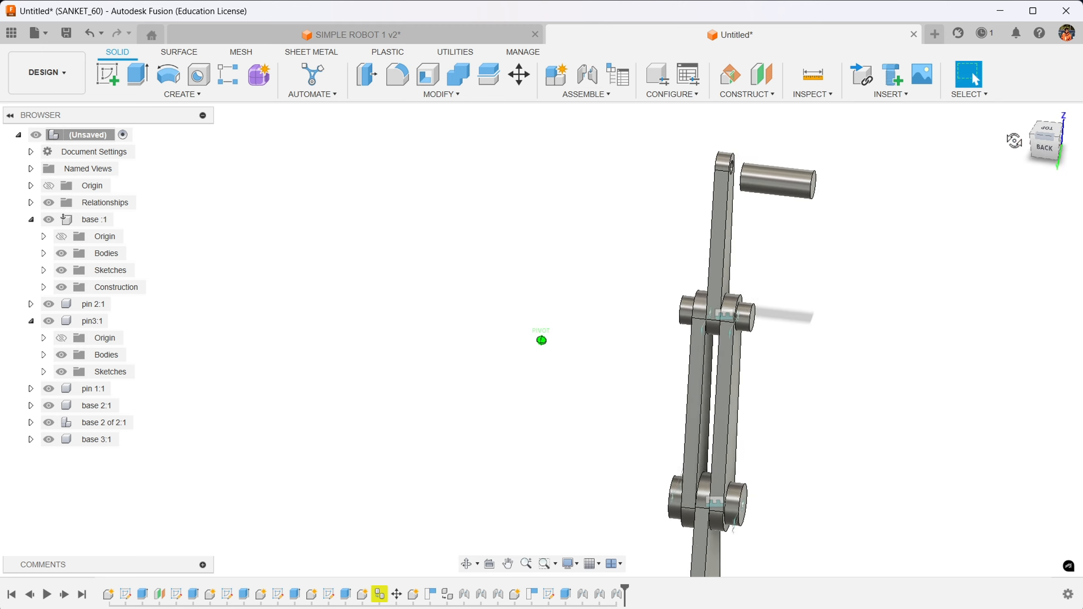
# - Create a new internal component named base 4 under the top-level assembly and make it active
pyautogui.keyDown('shift'); pyautogui.moveTo(797, 368); pyautogui.dragTo(777, 361, button='middle'); pyautogui.keyUp('shift')
pyautogui.moveTo(698, 247); pyautogui.dragTo(679, 277)
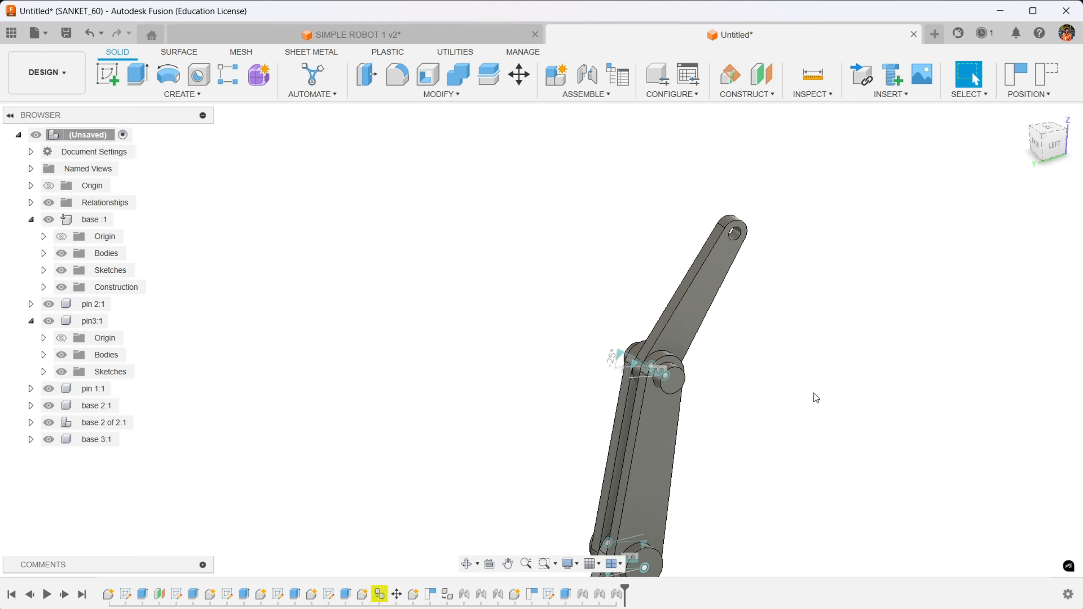
pyautogui.scroll(-2, 803, 409)
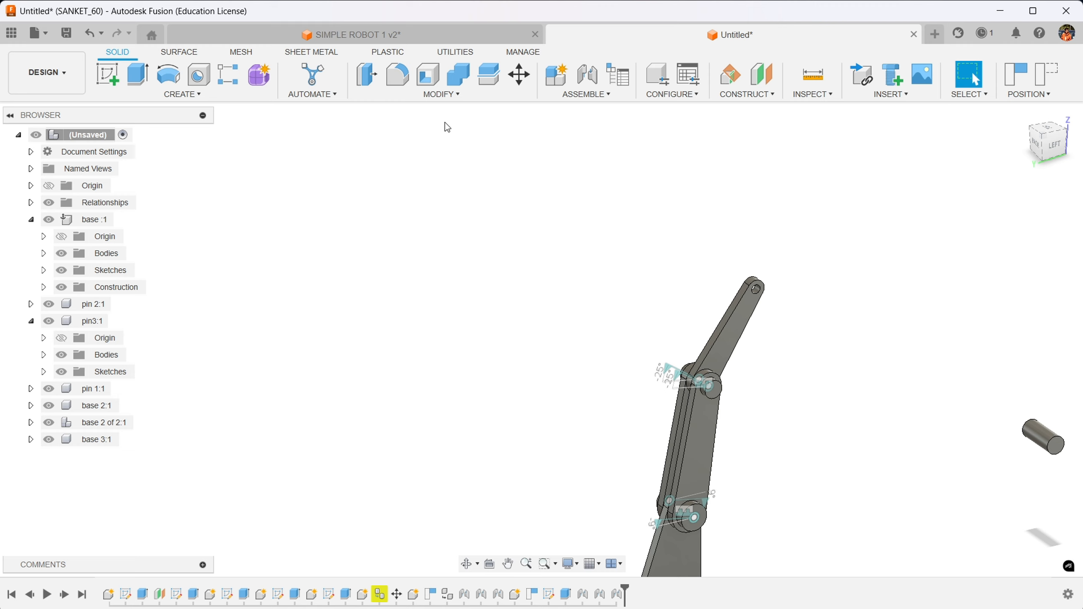
pyautogui.click(85, 135)
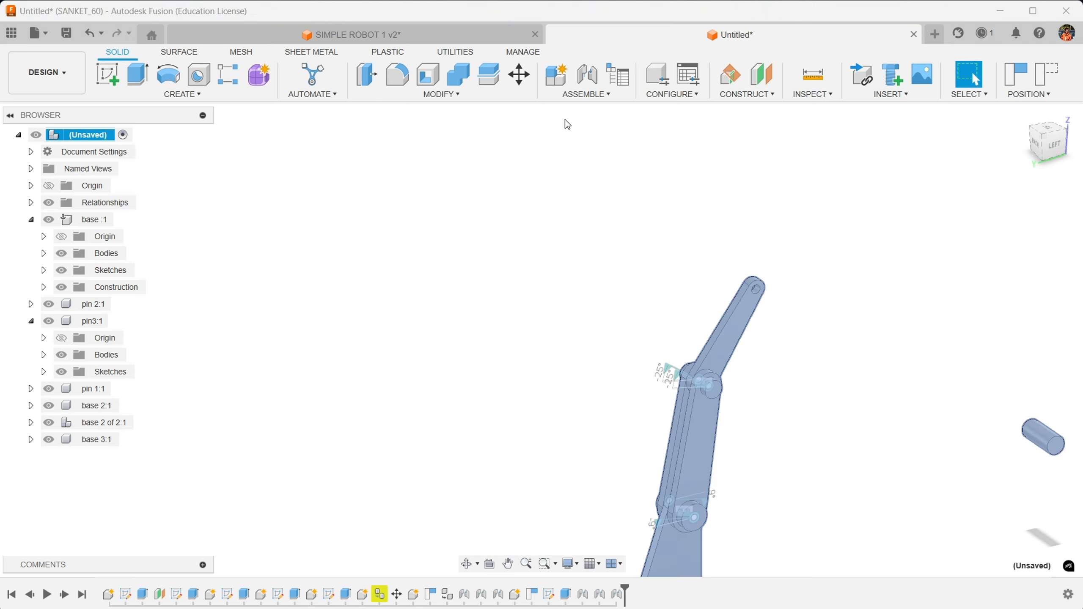
pyautogui.click(586, 94)
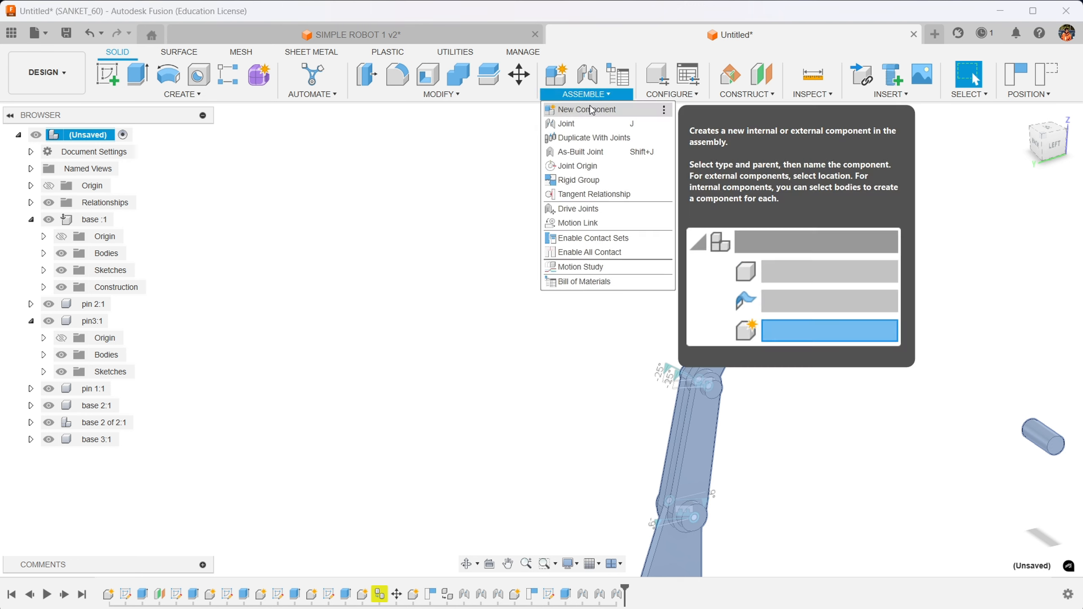
pyautogui.click(592, 110)
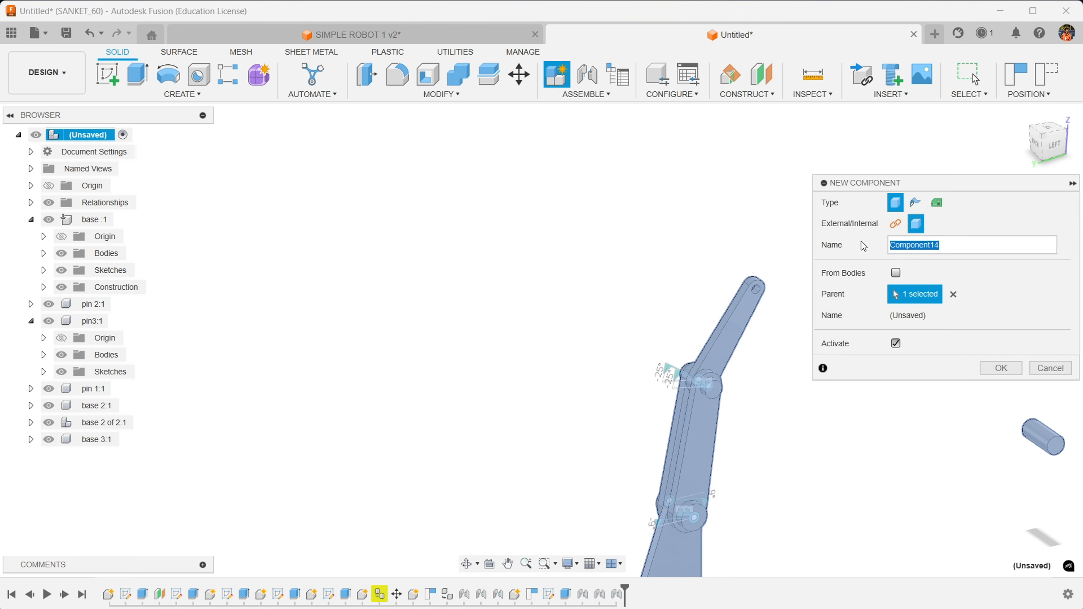
pyautogui.press('BackSpace')
pyautogui.press('Return')
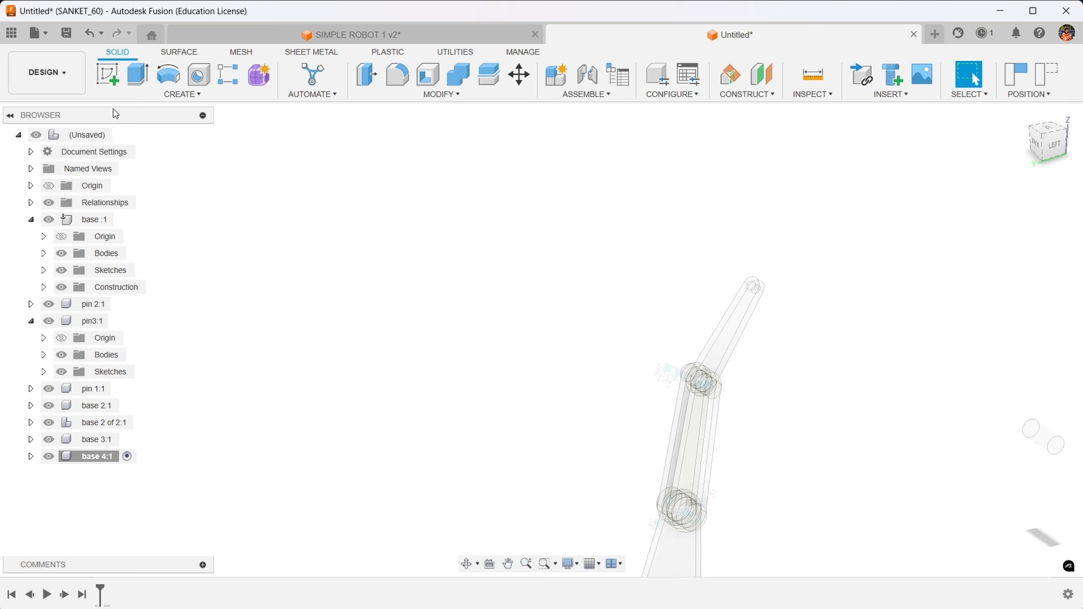
# - Start a sketch on the vertical YZ plane and draw two 20 mm diameter circles, one above the other, beside the base
pyautogui.click(108, 74)
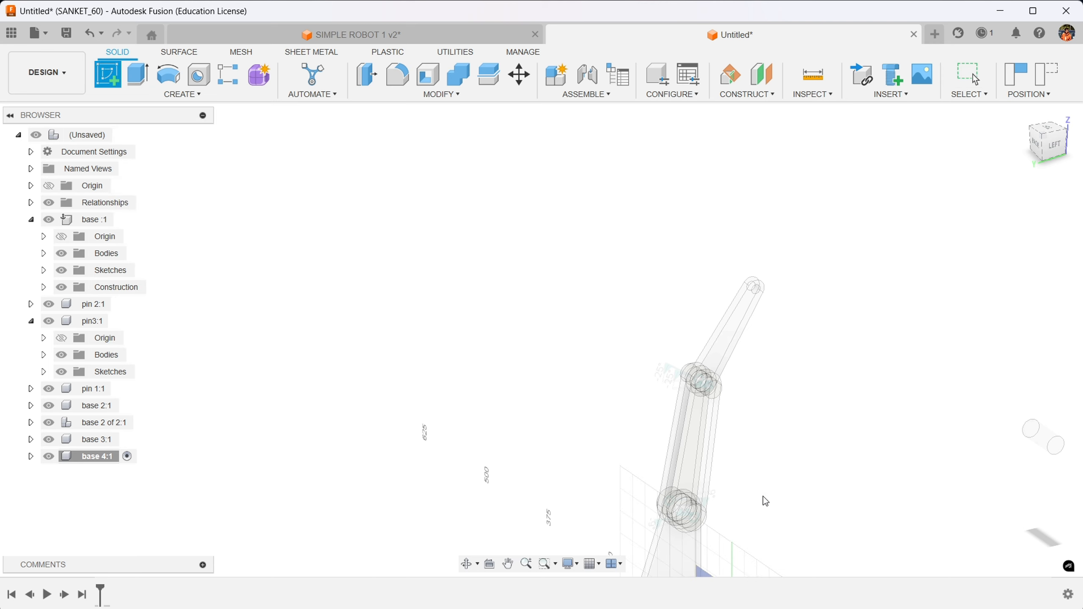
pyautogui.moveTo(678, 320); pyautogui.dragTo(679, 318, button='middle')
pyautogui.click(681, 323)
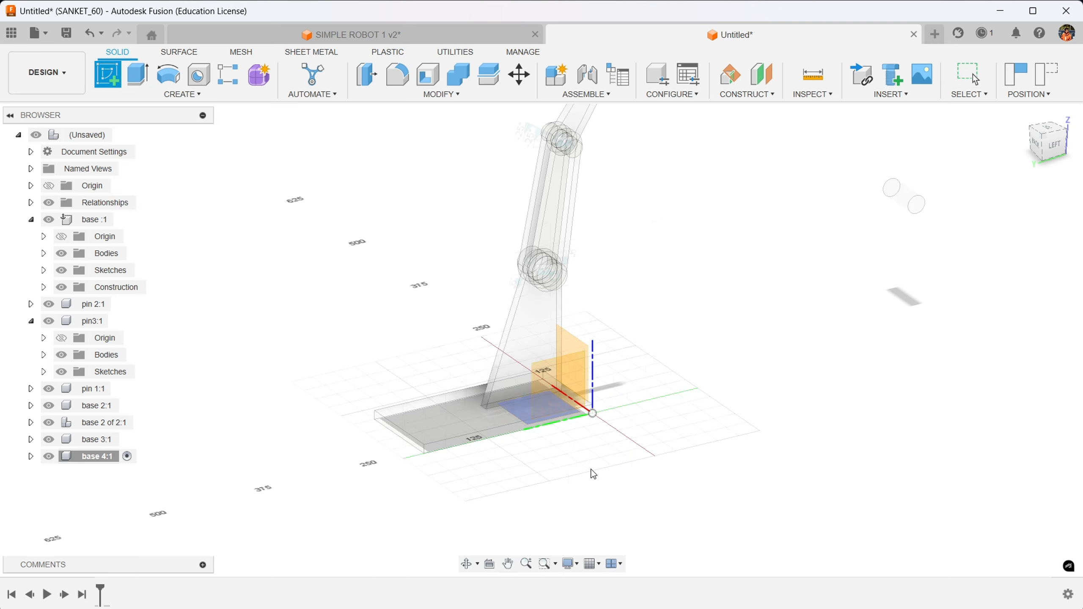
pyautogui.click(171, 73)
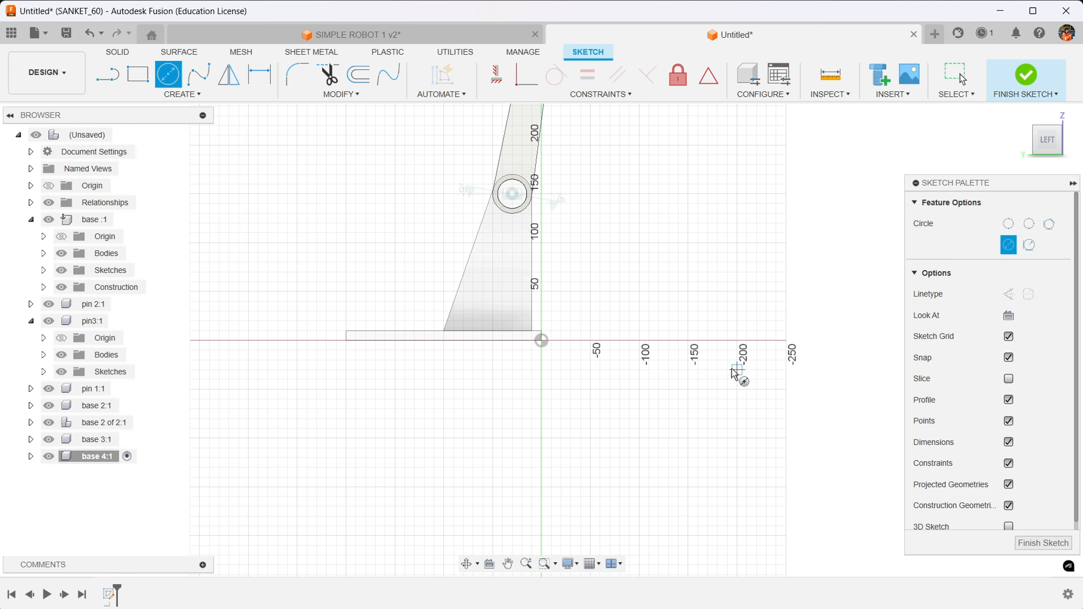
pyautogui.click(689, 440)
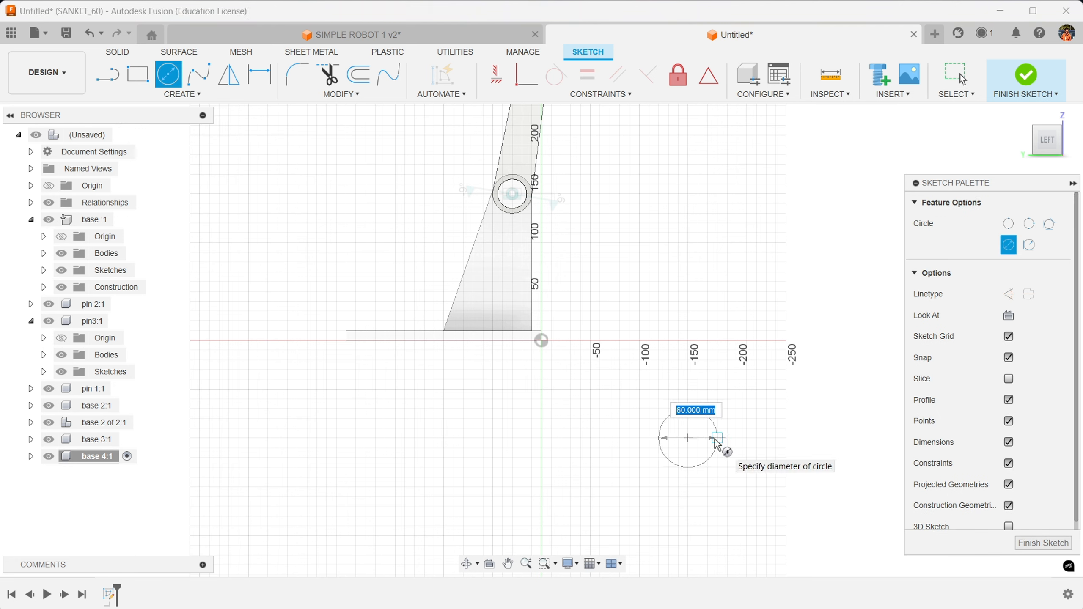
pyautogui.write('20')
pyautogui.press('Return')
pyautogui.press('Escape')
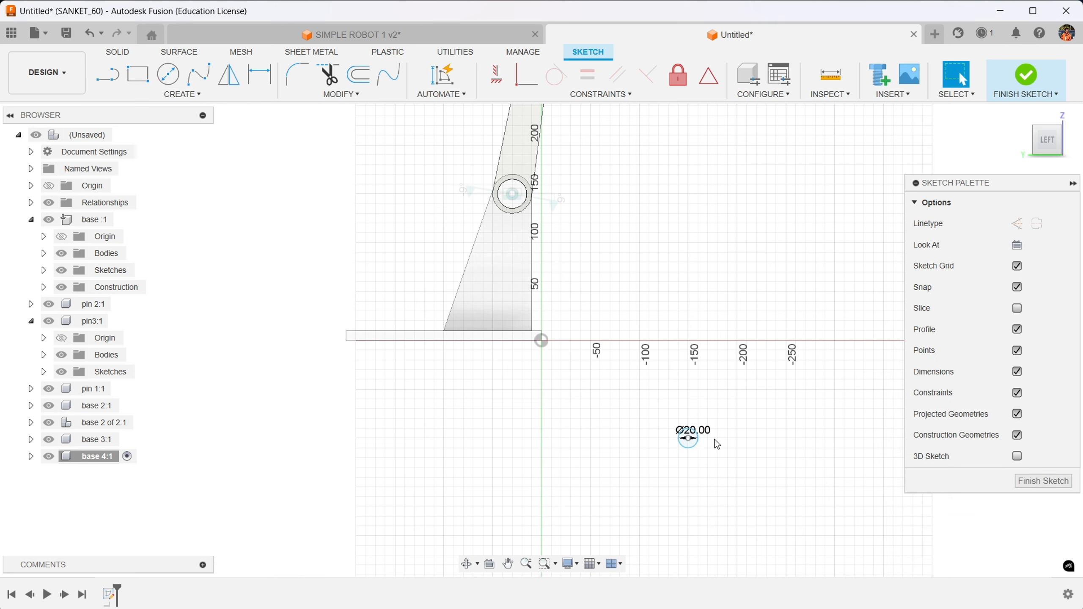
pyautogui.click(169, 73)
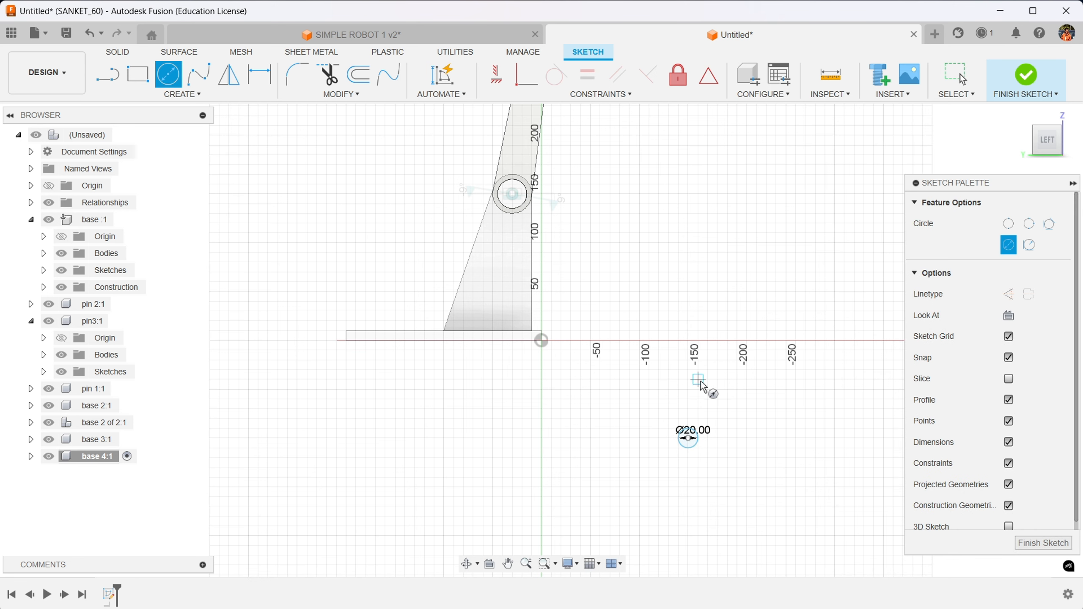
pyautogui.click(689, 350)
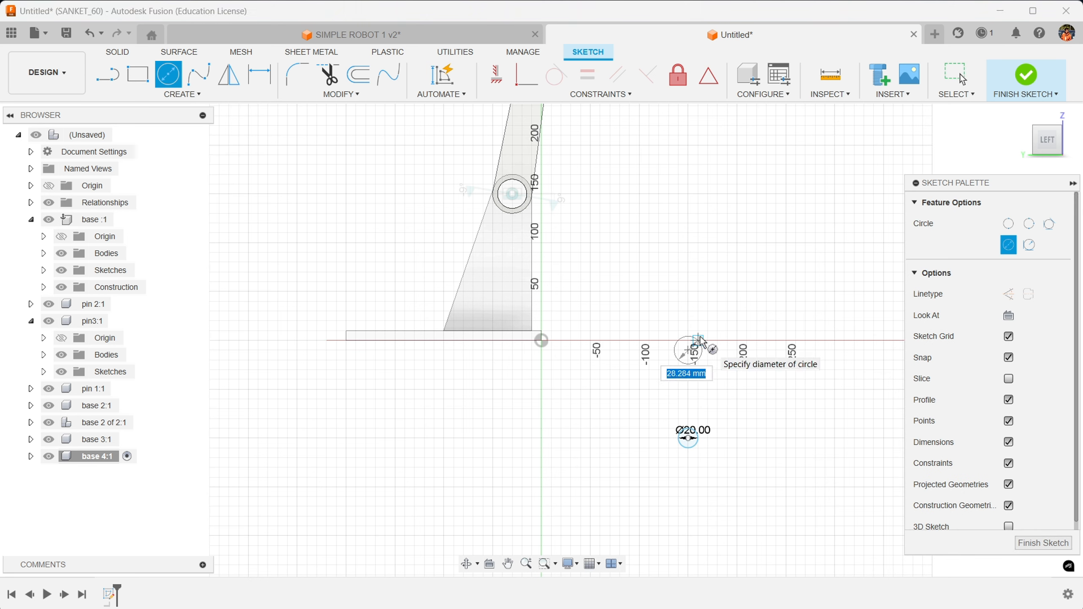
pyautogui.press('Return')
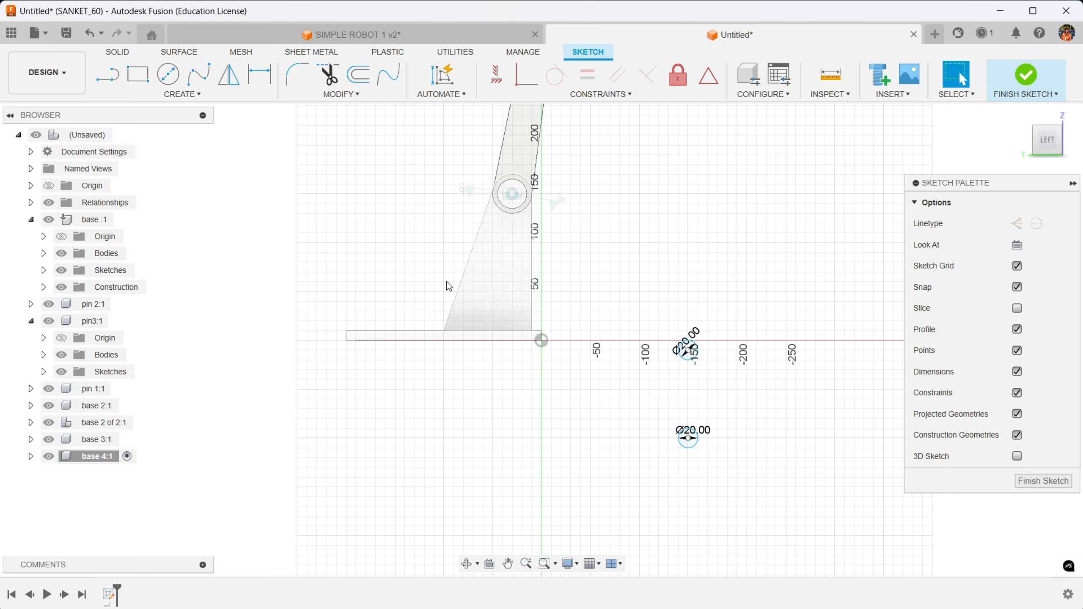
# - Dimension the vertical distance between the two circle centres to 100 mm
pyautogui.click(260, 74)
pyautogui.click(688, 351)
pyautogui.click(688, 439)
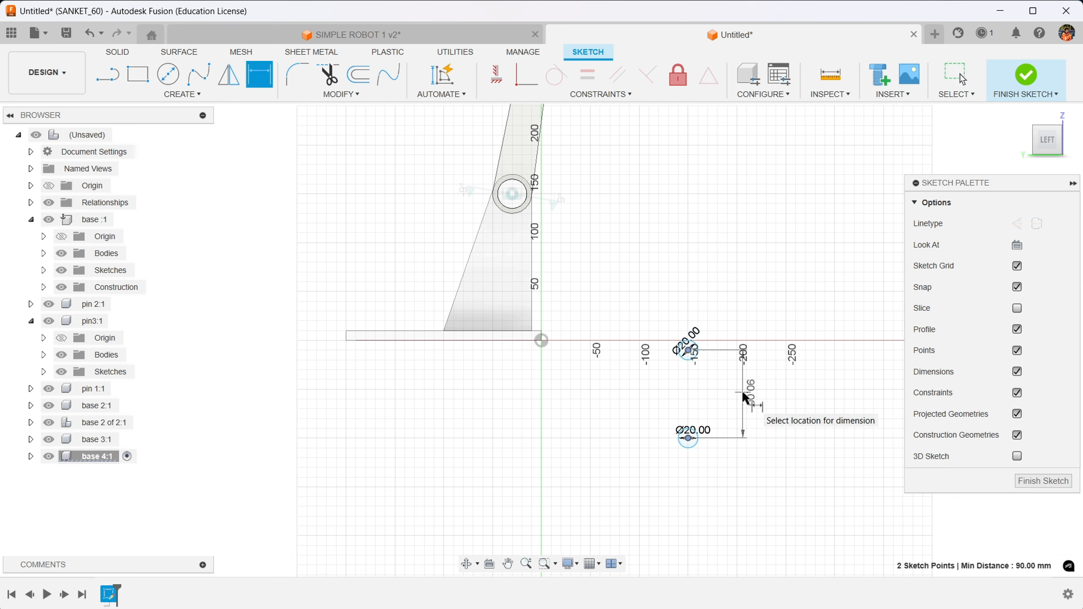
pyautogui.click(745, 397)
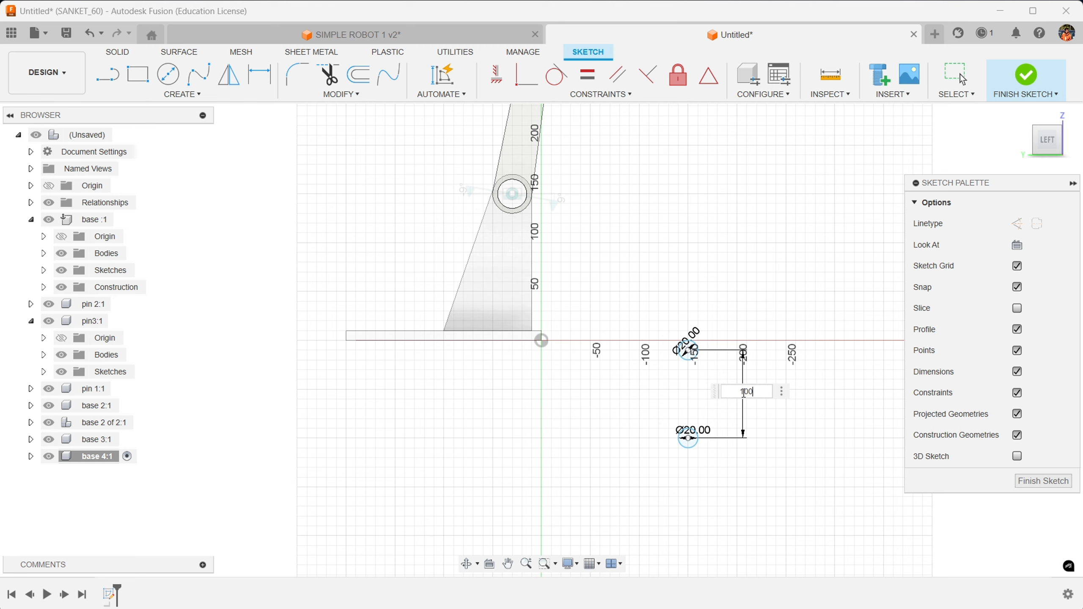
pyautogui.write('100')
pyautogui.press('Return')
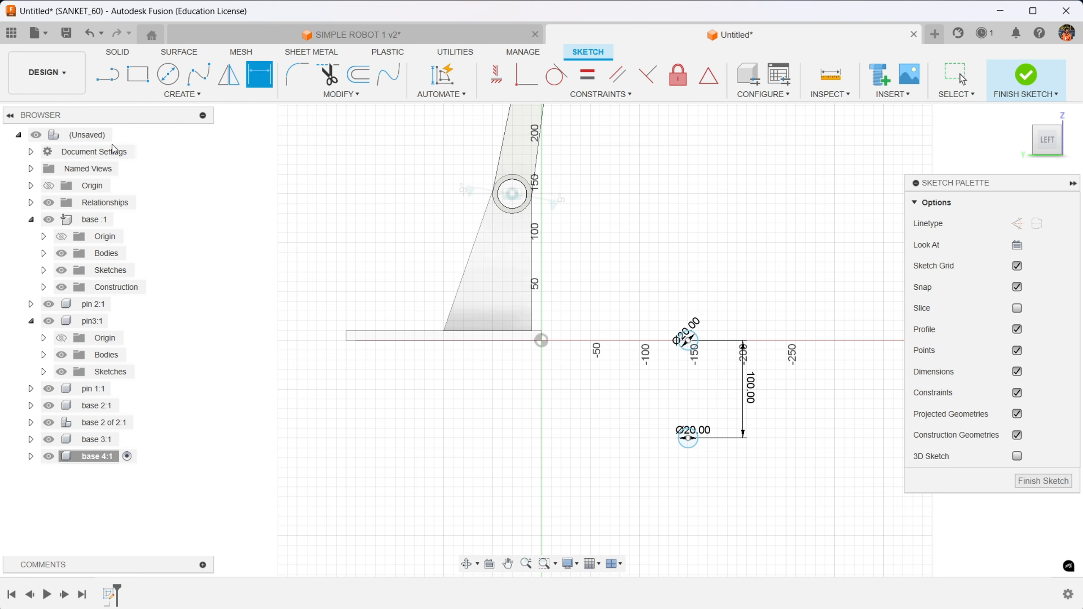
# - Connect the two circles with a straight vertical line along each side to outline a slot-shaped link
pyautogui.click(107, 75)
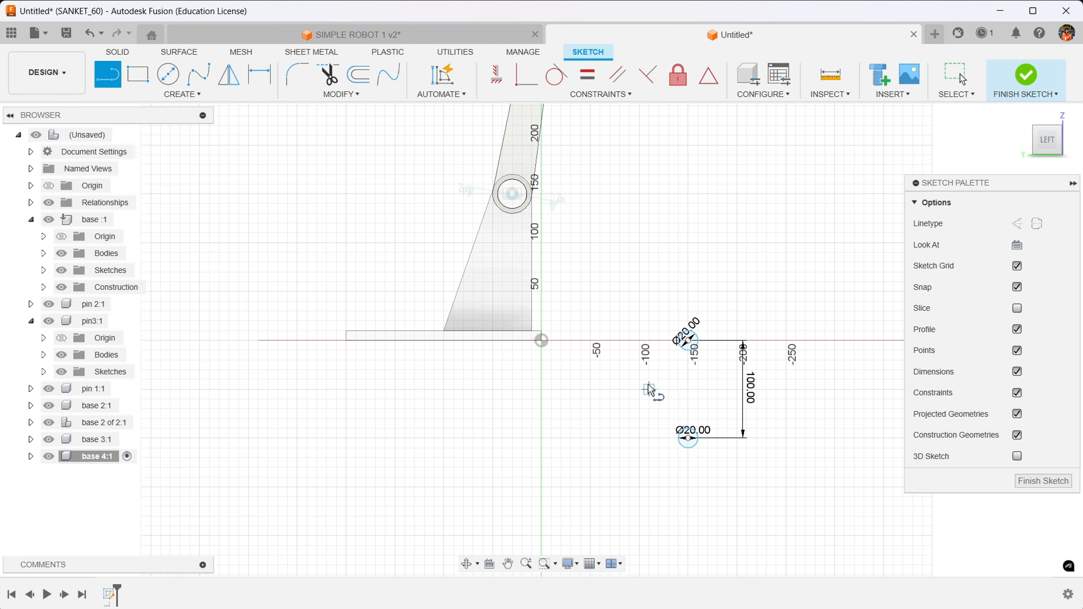
pyautogui.scroll(3, 649, 389)
pyautogui.click(712, 293)
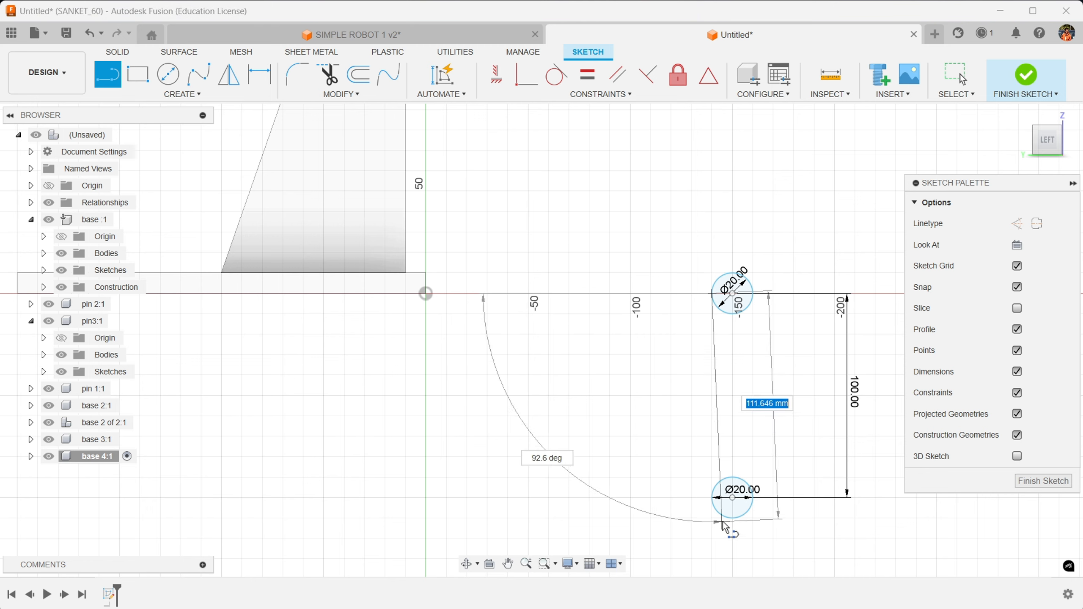
pyautogui.click(712, 498)
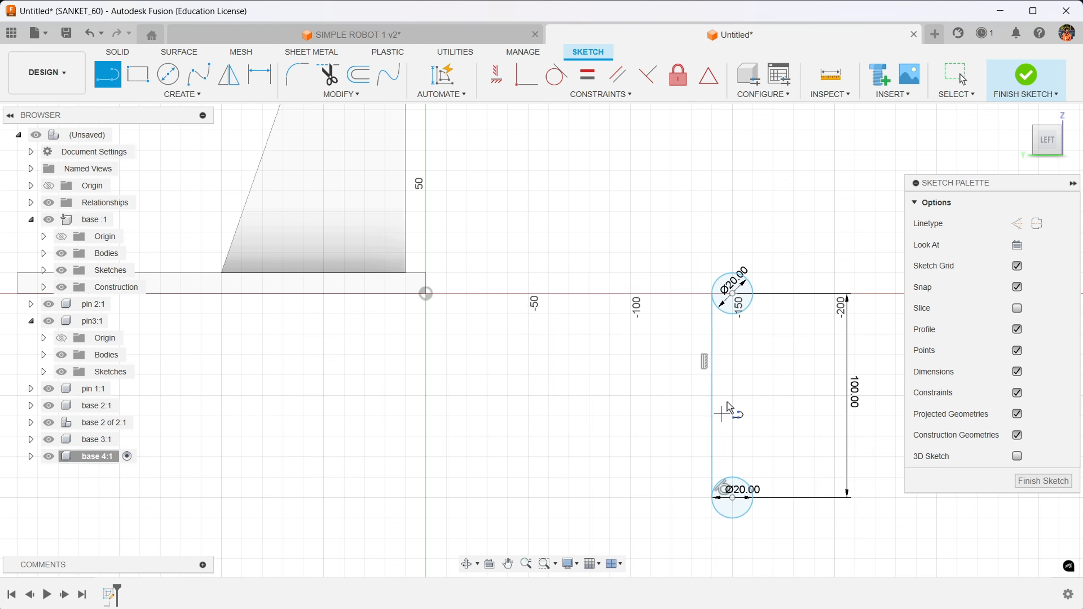
pyautogui.click(753, 294)
pyautogui.click(753, 498)
# - Trim the inner arcs of both circles to leave one slot-shaped outline, and finish the sketch
pyautogui.press('t')
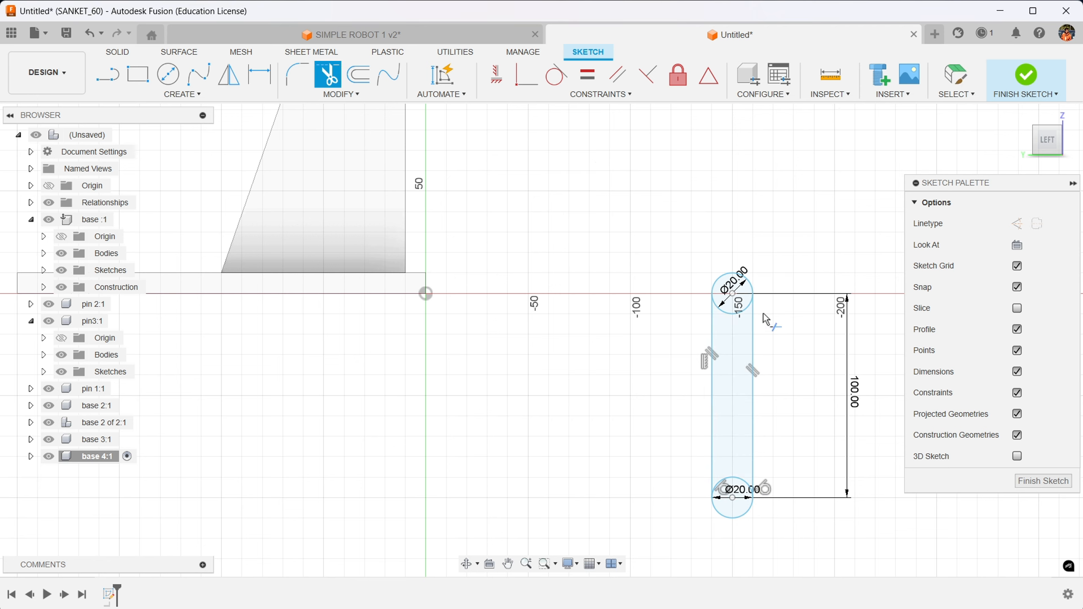
pyautogui.click(744, 318)
pyautogui.click(745, 479)
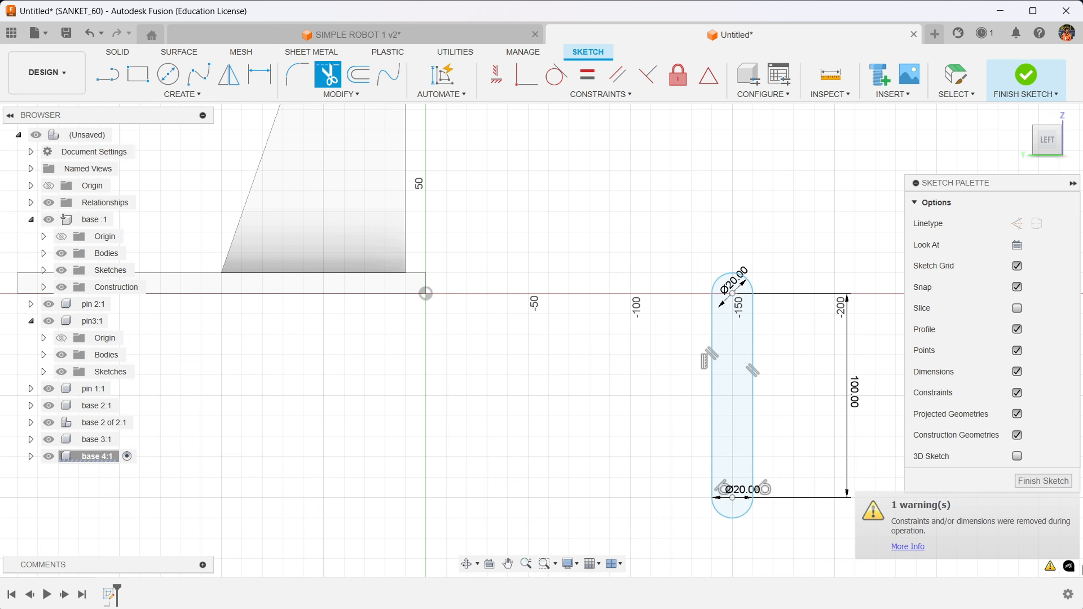
pyautogui.click(1025, 76)
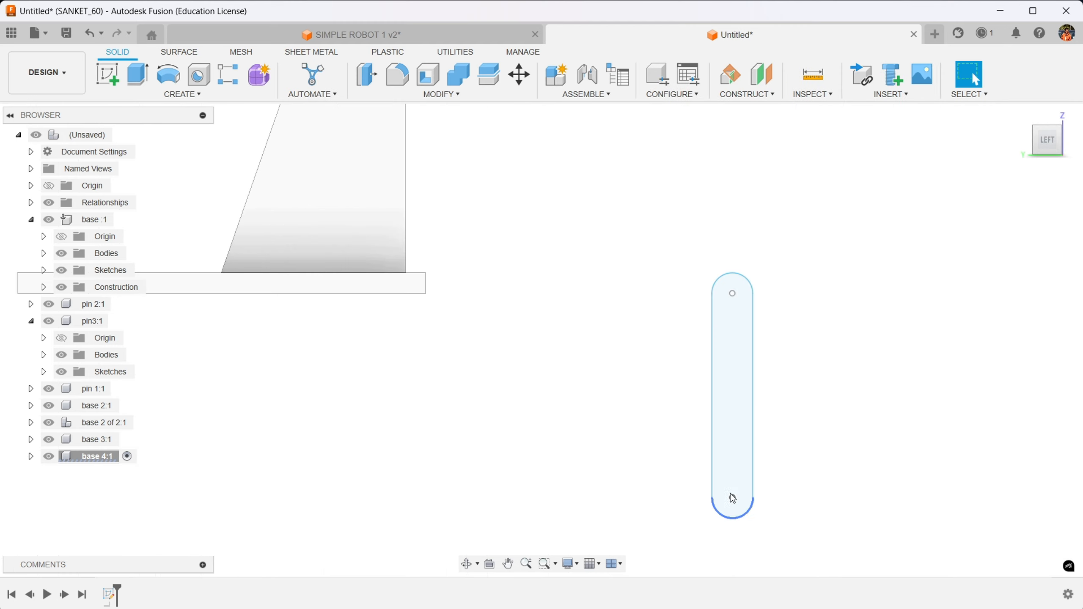
# - Reopen the base 4 slot sketch and add a 10 mm diameter circle centred on the upper end arc
pyautogui.click(109, 598)
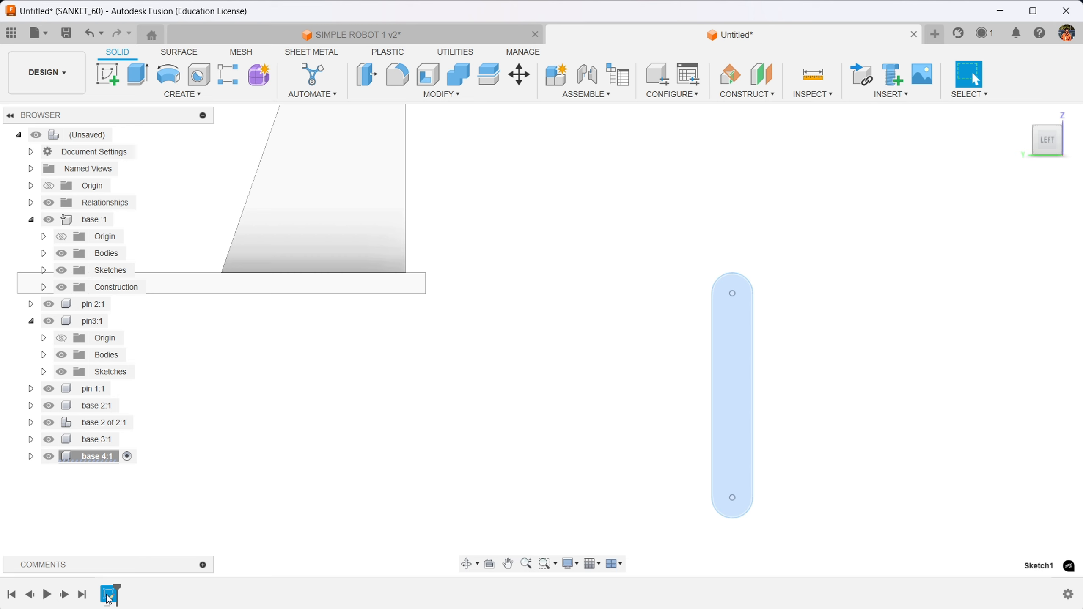
pyautogui.rightClick(109, 599)
pyautogui.click(184, 440)
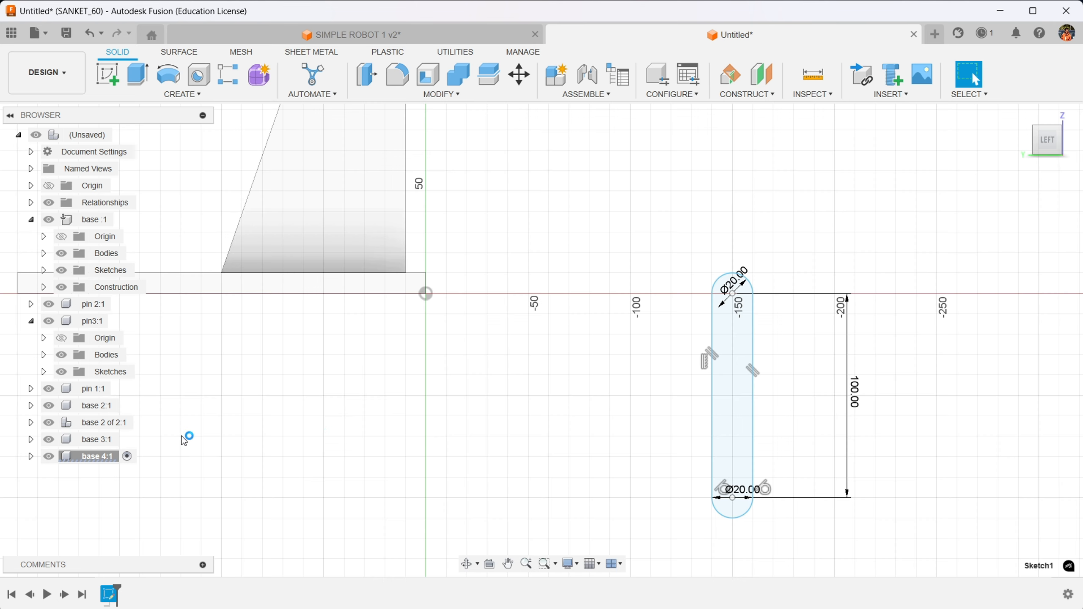
pyautogui.click(168, 74)
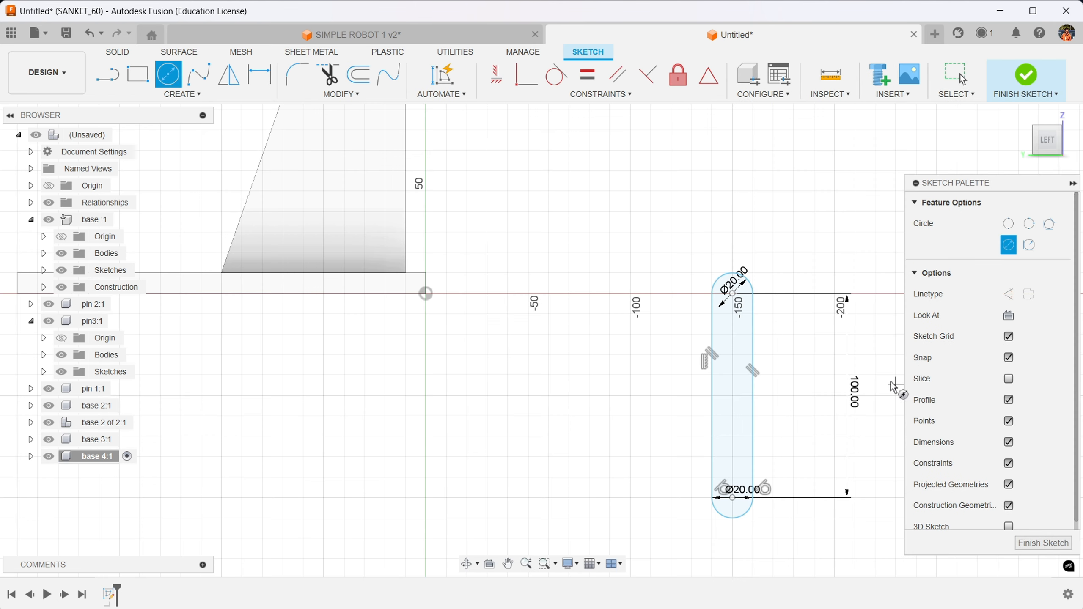
pyautogui.scroll(5, 733, 294)
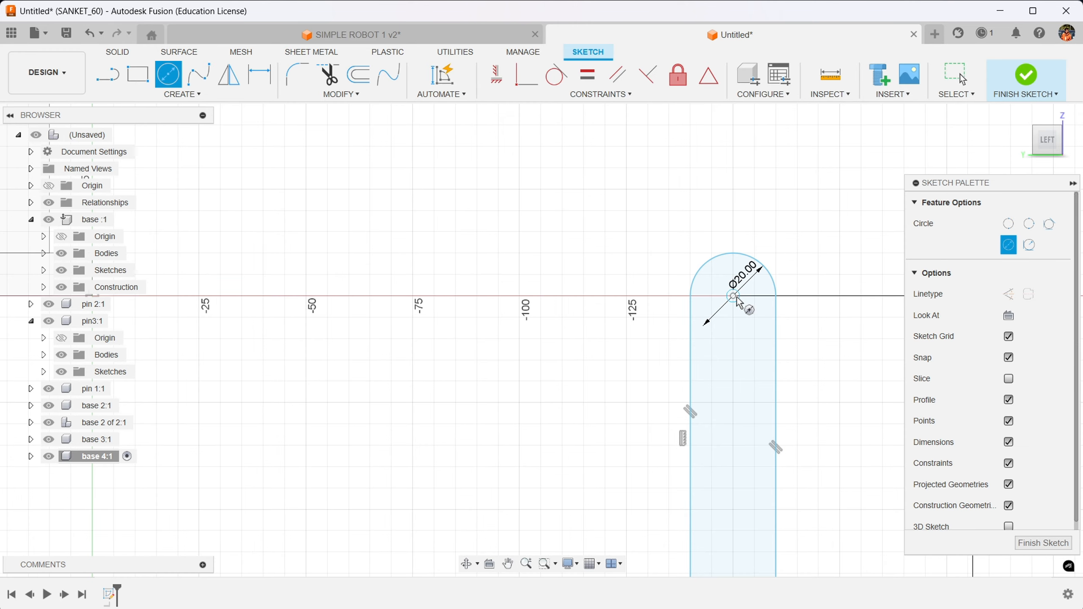
pyautogui.click(733, 297)
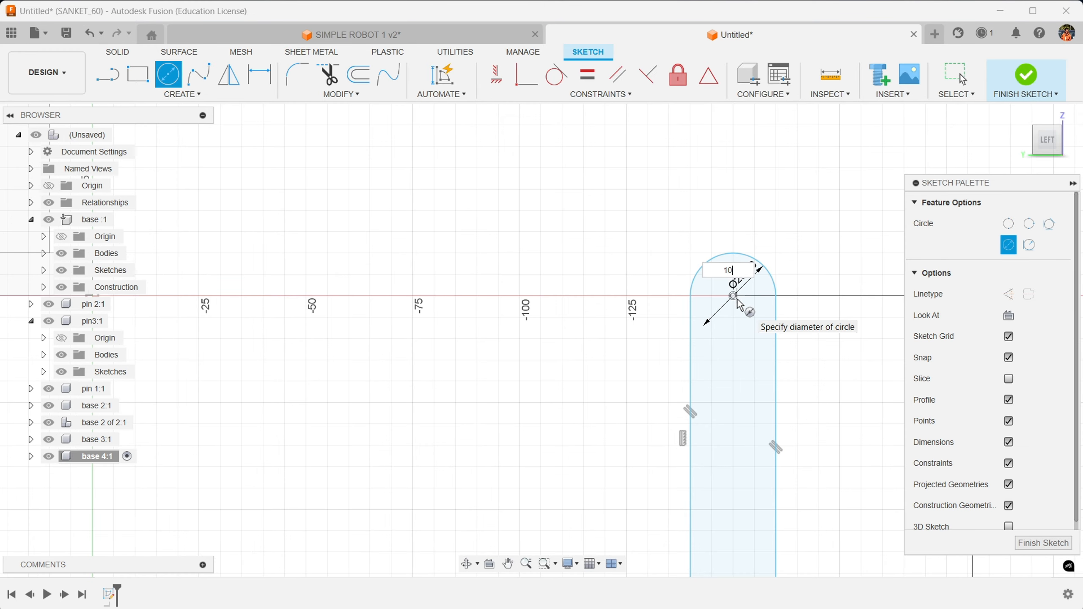
pyautogui.write('10')
pyautogui.press('Return')
pyautogui.press('Escape')
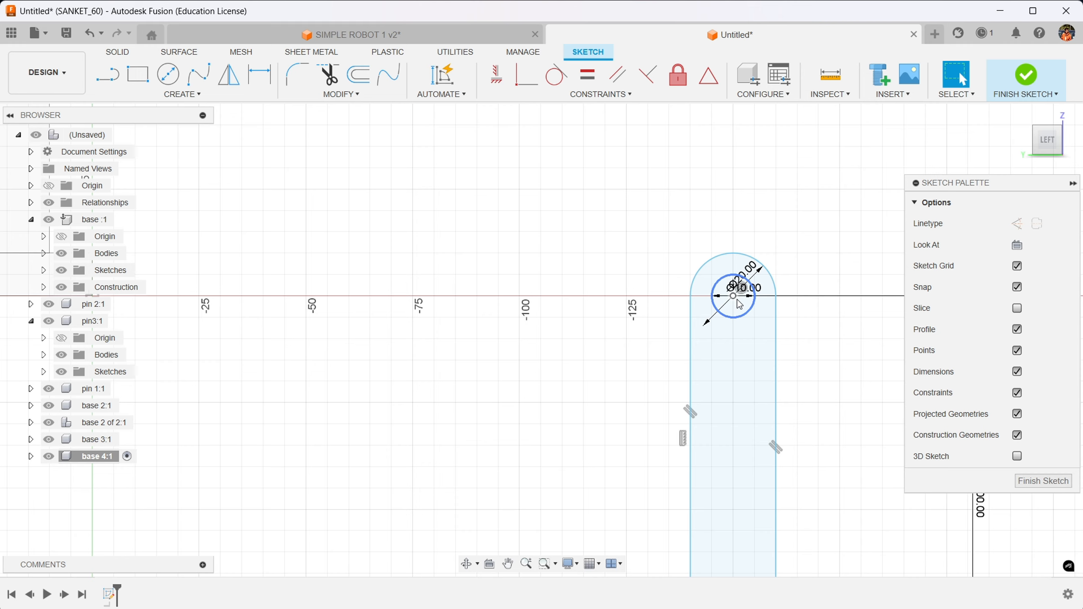
# - Add a 10 mm diameter circle centred on the slot's lower end arc and finish the sketch
pyautogui.scroll(3, 811, 348)
pyautogui.moveTo(819, 331)
pyautogui.mouseDown(button='middle')
pyautogui.moveTo(798, 271)
pyautogui.moveTo(794, 57)
pyautogui.mouseUp(button='middle')
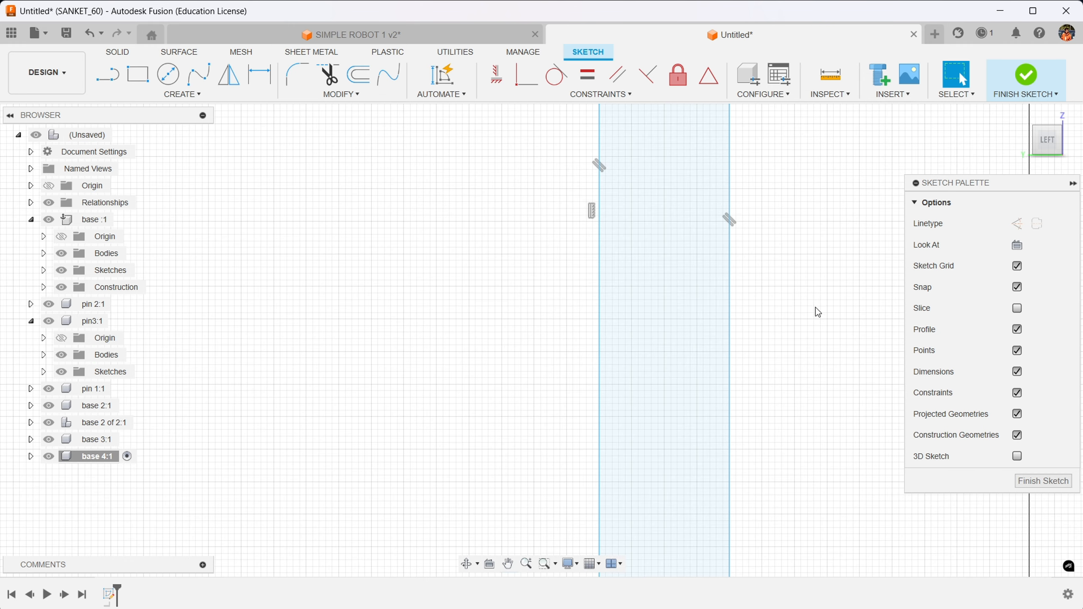
pyautogui.scroll(-2, 795, 456)
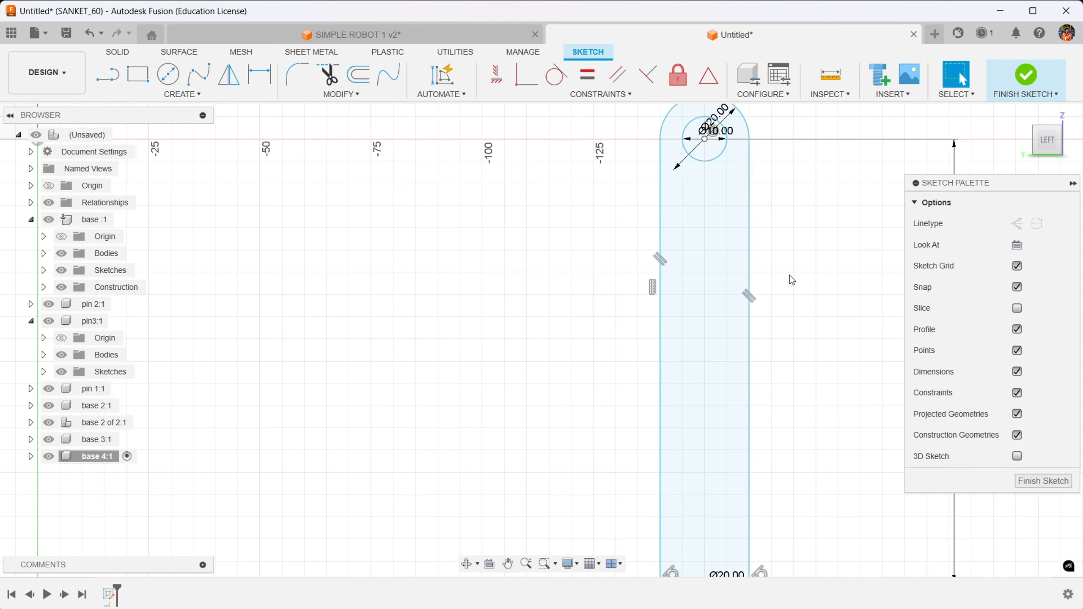
pyautogui.moveTo(802, 404); pyautogui.dragTo(797, 232, button='middle')
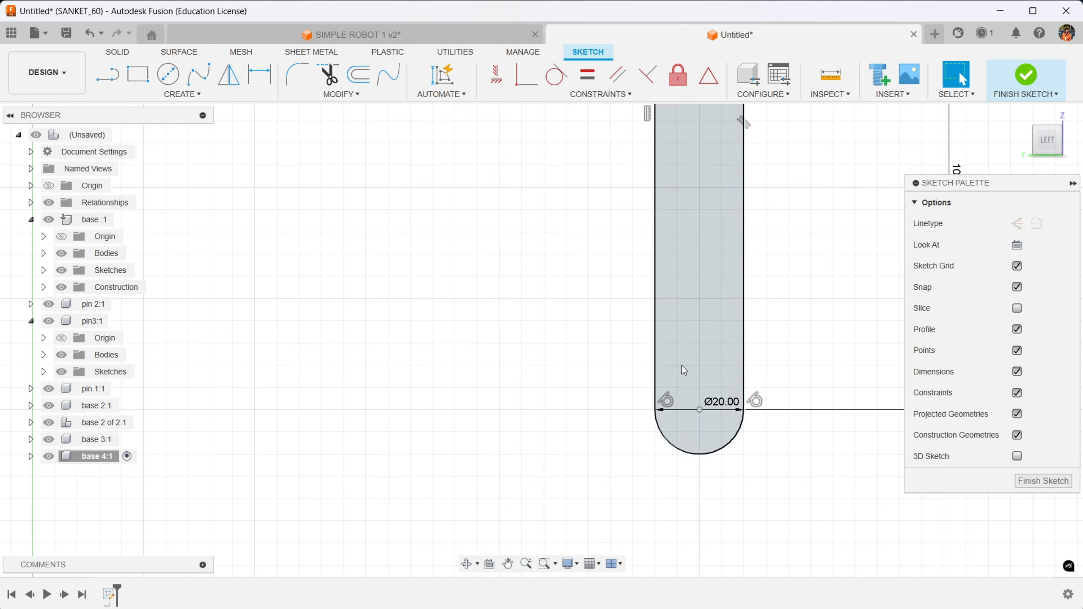
pyautogui.click(168, 75)
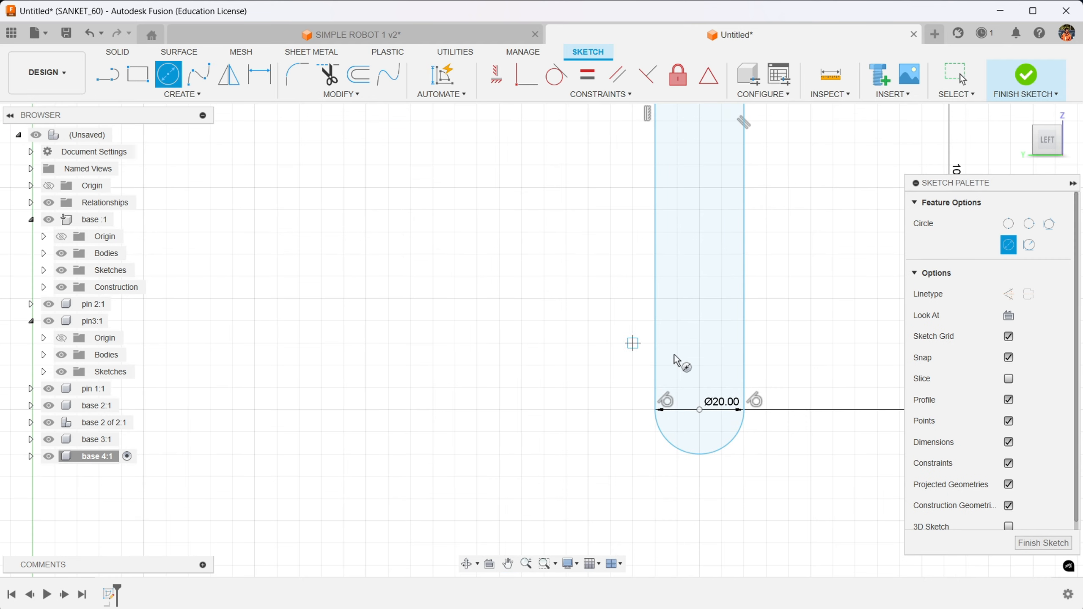
pyautogui.click(700, 411)
pyautogui.write('10')
pyautogui.press('Return')
pyautogui.click(1025, 77)
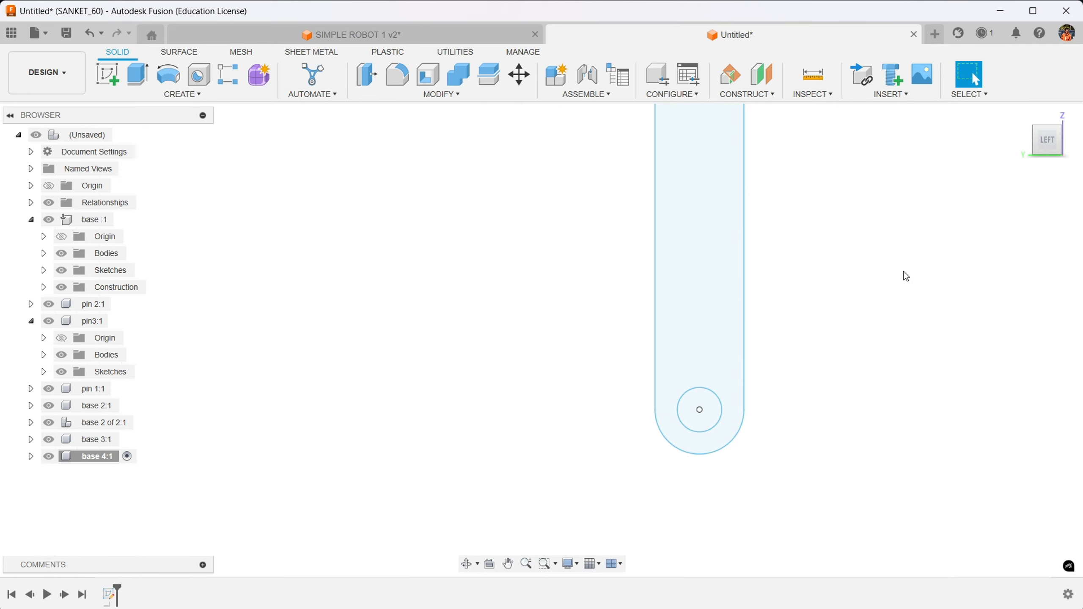
# - Extrude the slot profile around the two circles as a new body, leaving both pin holes open
pyautogui.click(693, 298)
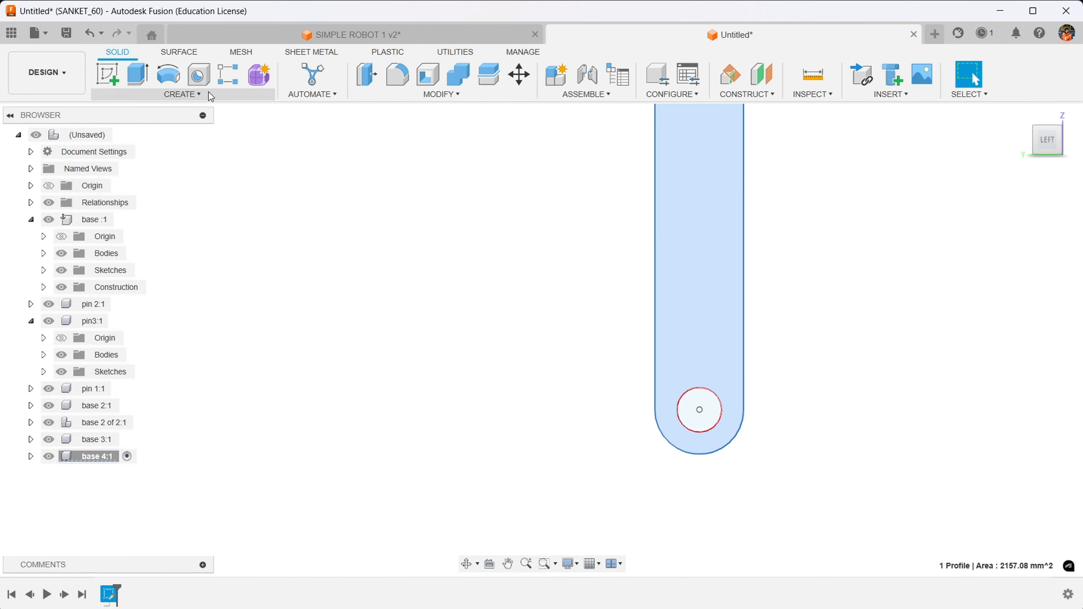
pyautogui.click(137, 75)
pyautogui.click(723, 277)
pyautogui.click(712, 279)
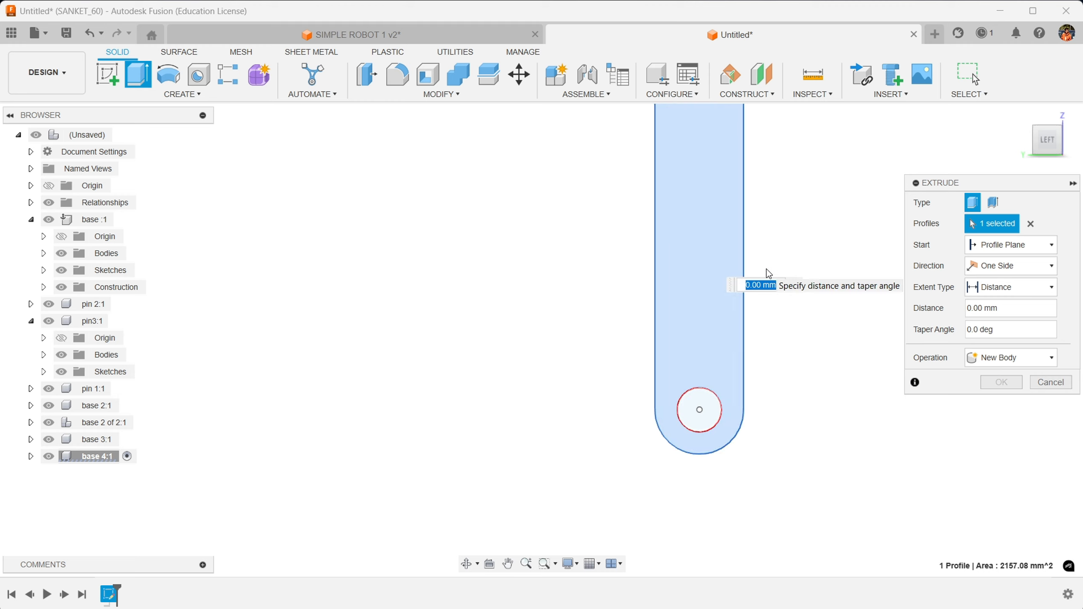
pyautogui.press('Return')
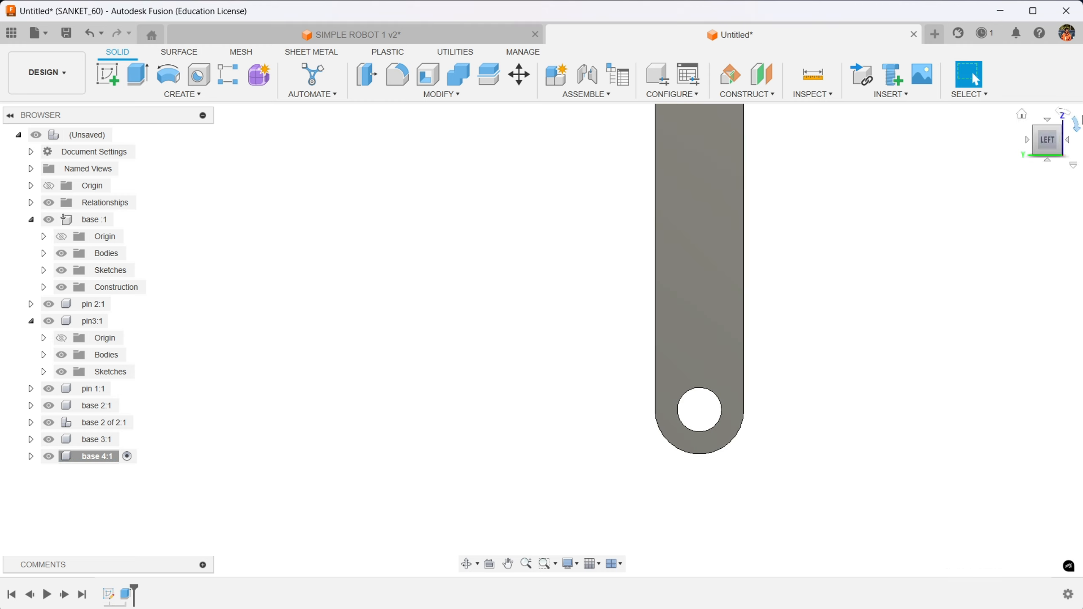
# - Copy the finished base 4 component
pyautogui.keyDown('shift'); pyautogui.moveTo(542, 340); pyautogui.dragTo(531, 405, button='middle'); pyautogui.keyUp('shift')
pyautogui.scroll(-8, 786, 317)
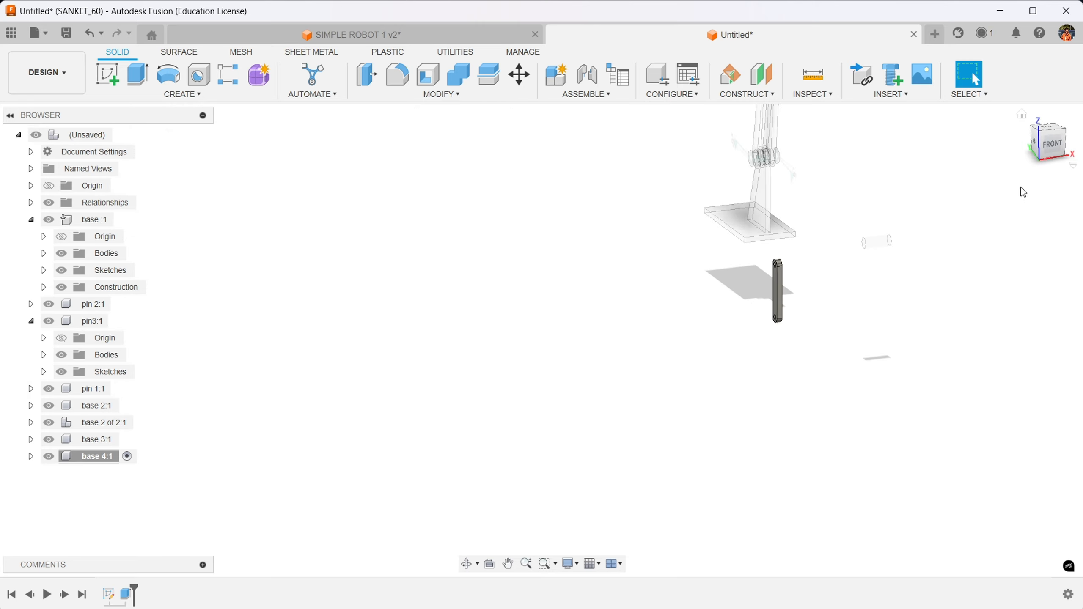
pyautogui.moveTo(1054, 147); pyautogui.dragTo(1075, 152)
pyautogui.scroll(3, 691, 265)
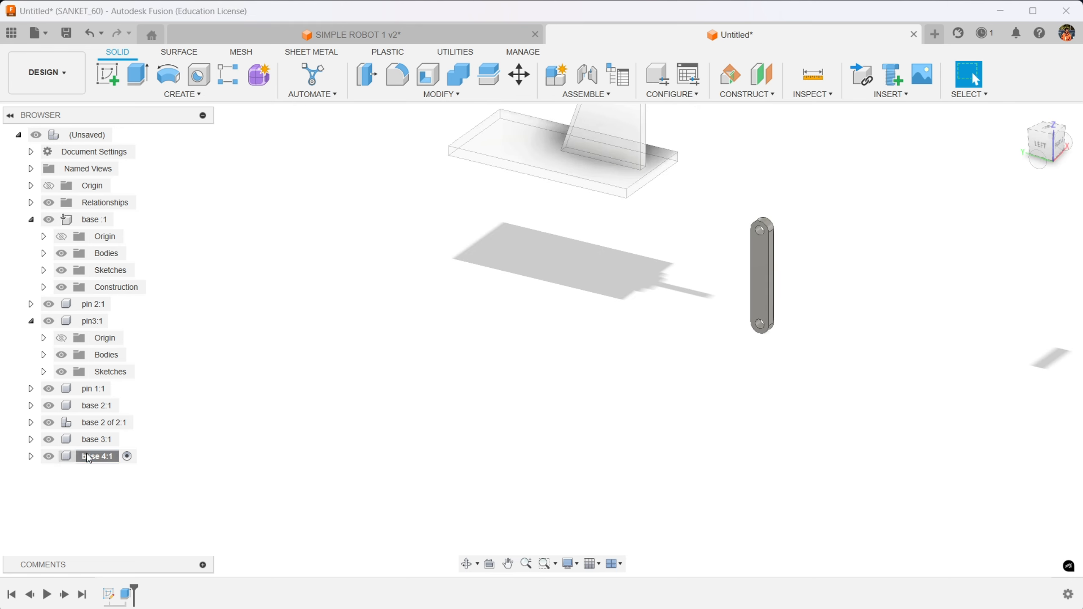
pyautogui.click(89, 459)
pyautogui.rightClick(89, 459)
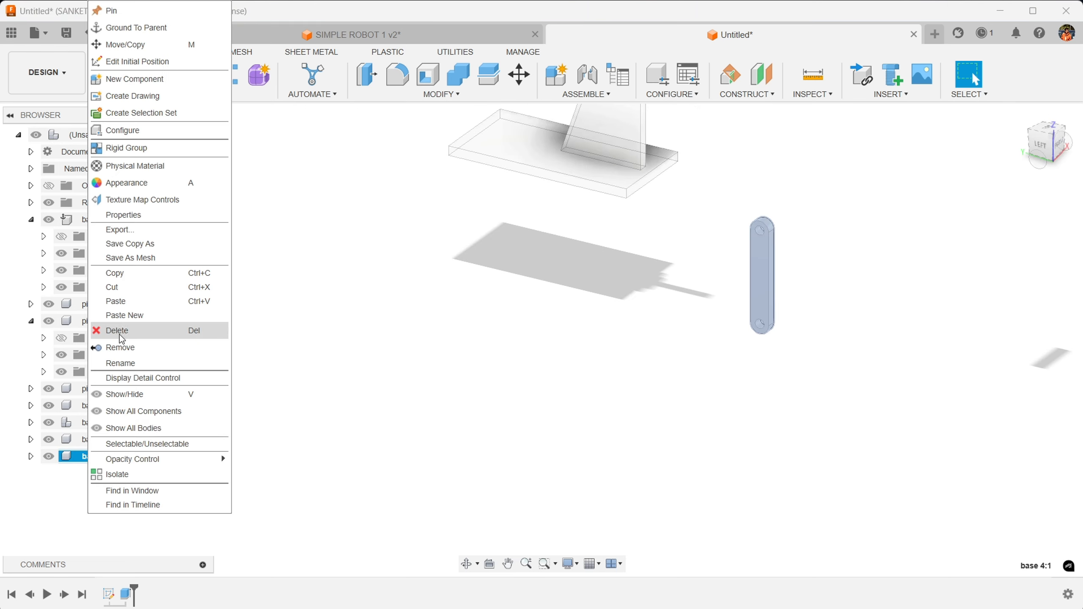
pyautogui.click(128, 273)
# - Activate the top-level assembly and create a new internal component named "base 4 of 4"
pyautogui.click(92, 135)
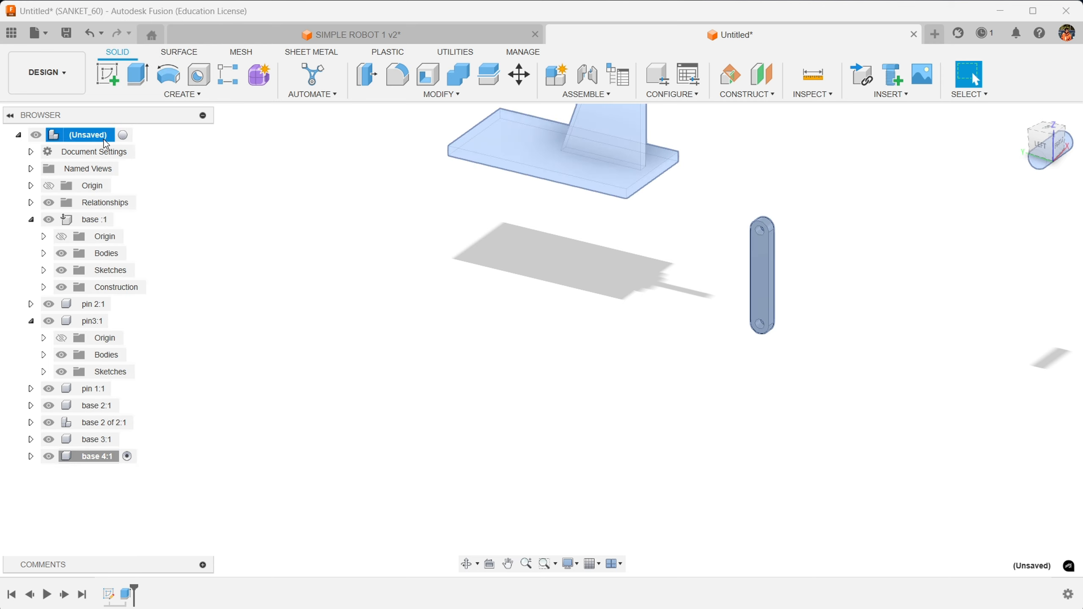
pyautogui.click(123, 135)
pyautogui.click(599, 94)
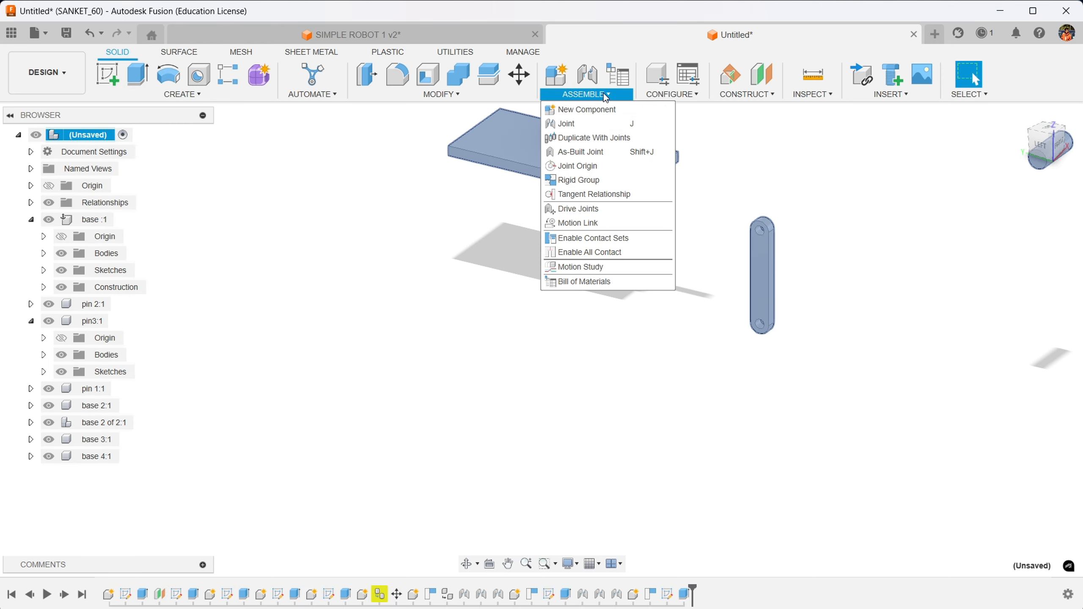
pyautogui.click(606, 109)
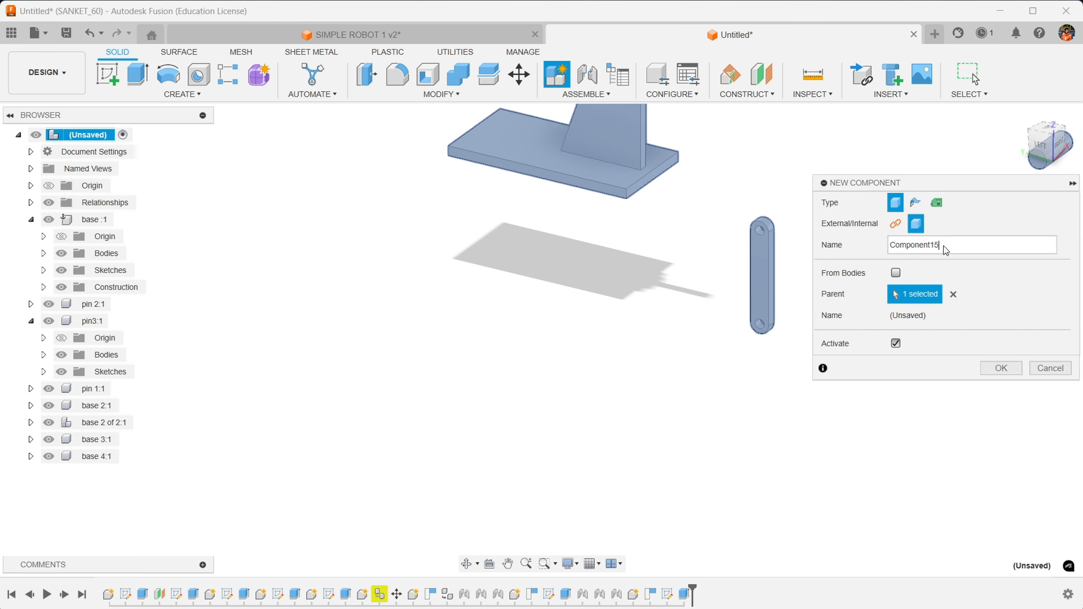
pyautogui.moveTo(943, 246); pyautogui.dragTo(831, 247)
pyautogui.press('BackSpace')
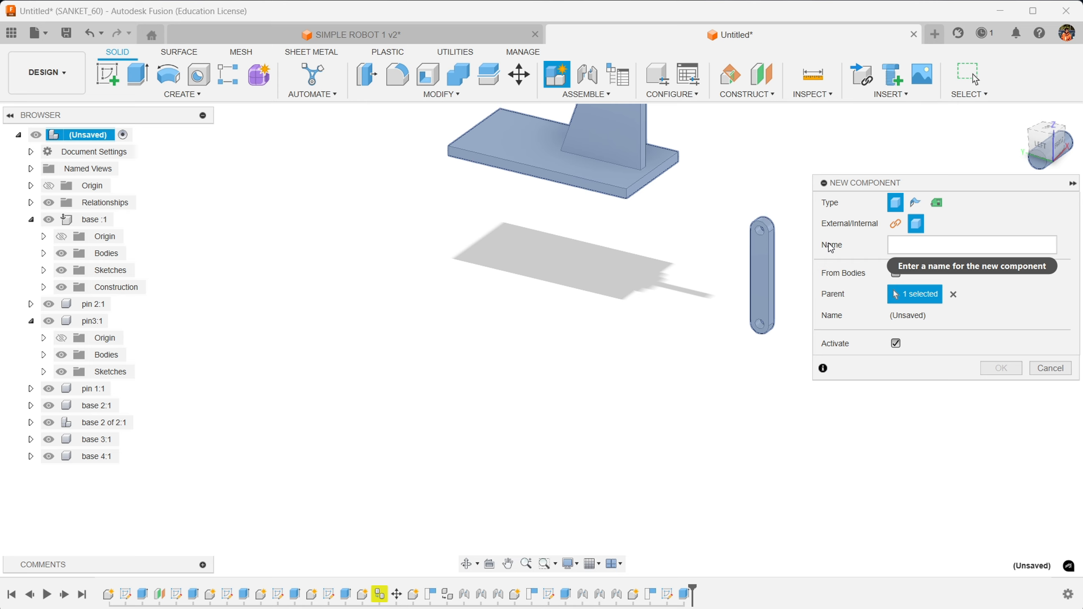
pyautogui.write('base 4 of 4')
pyautogui.press('Return')
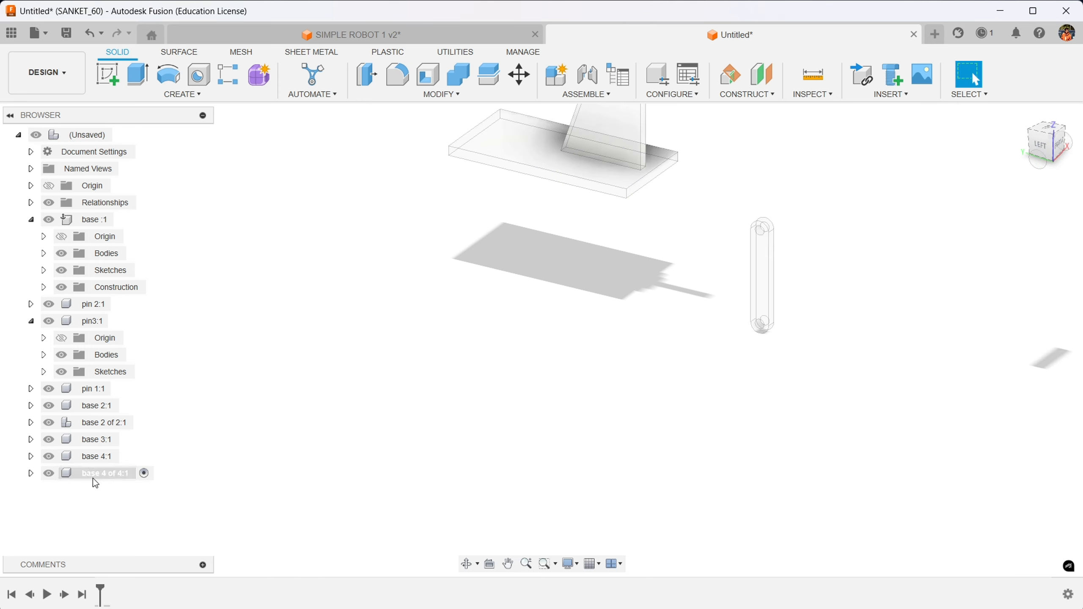
# - Paste the link into base 4 of 4, move it up and away from the original, and reactivate the top-level assembly
pyautogui.rightClick(92, 477)
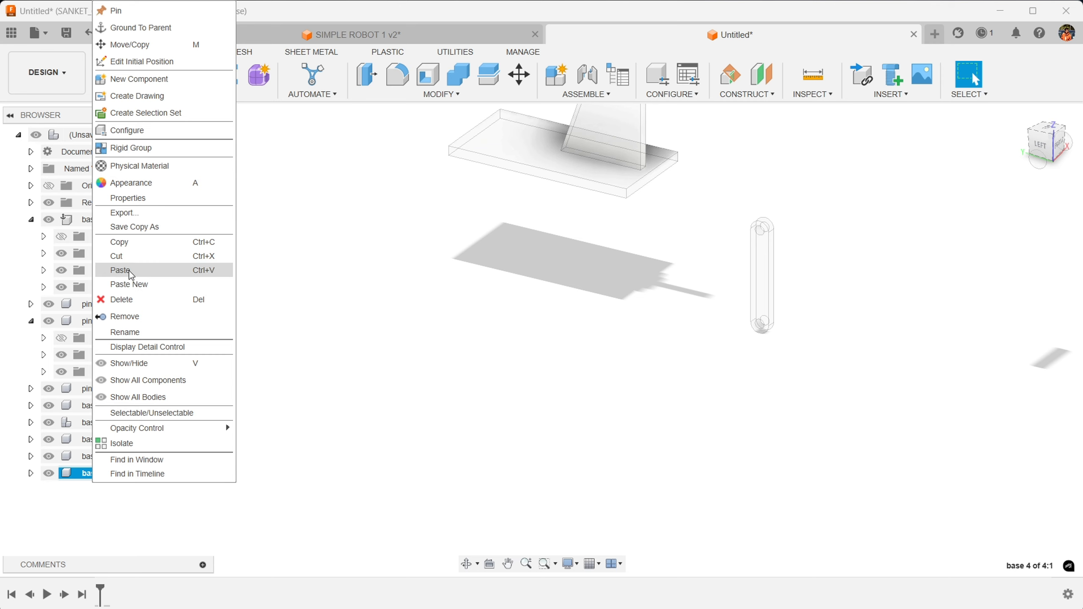
pyautogui.click(128, 270)
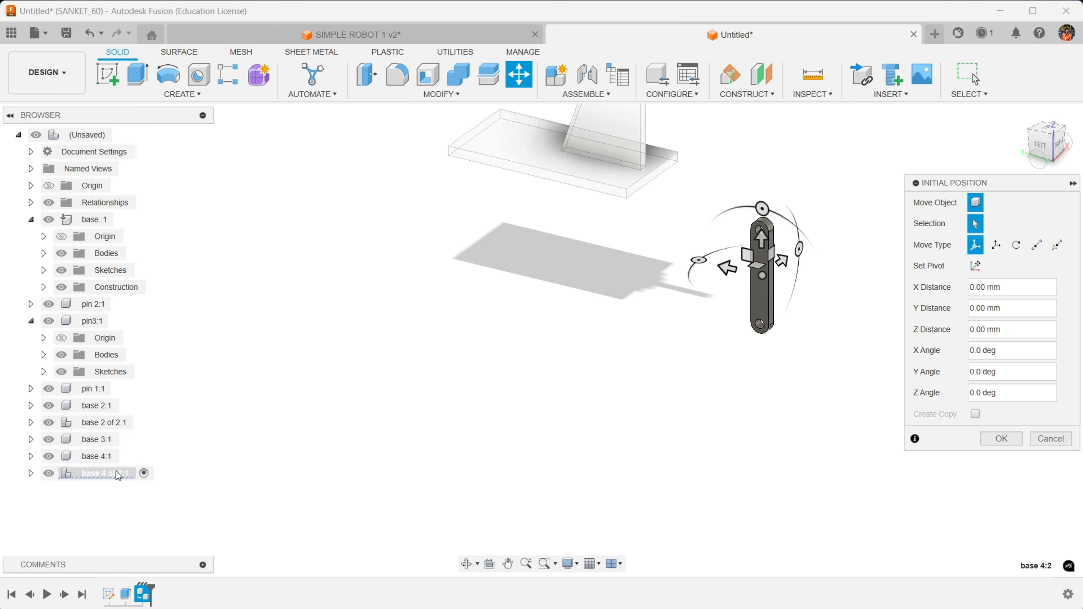
pyautogui.moveTo(760, 277); pyautogui.dragTo(776, 259)
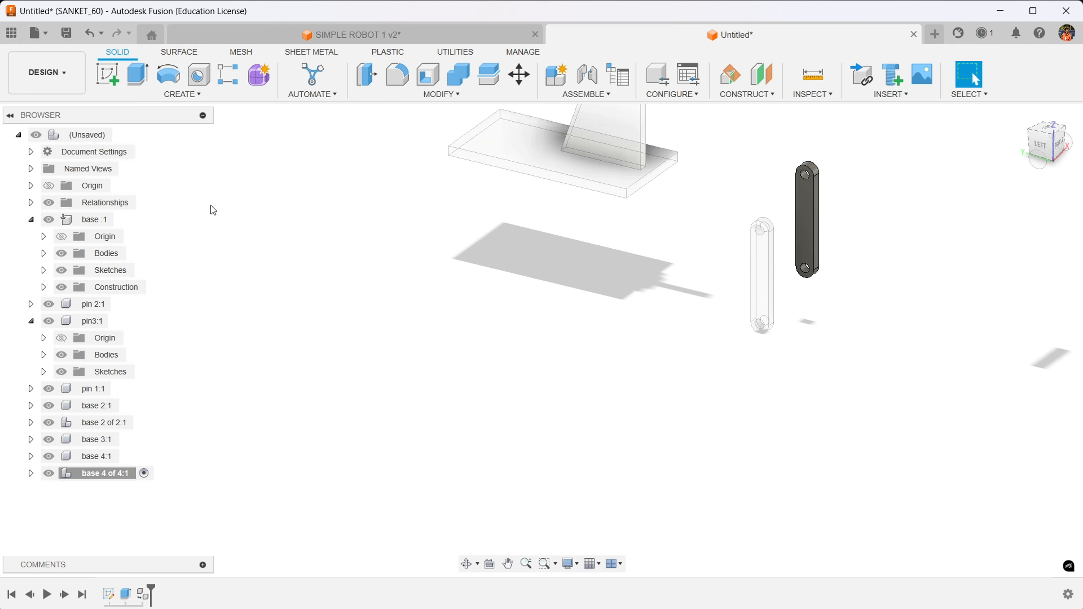
pyautogui.click(122, 136)
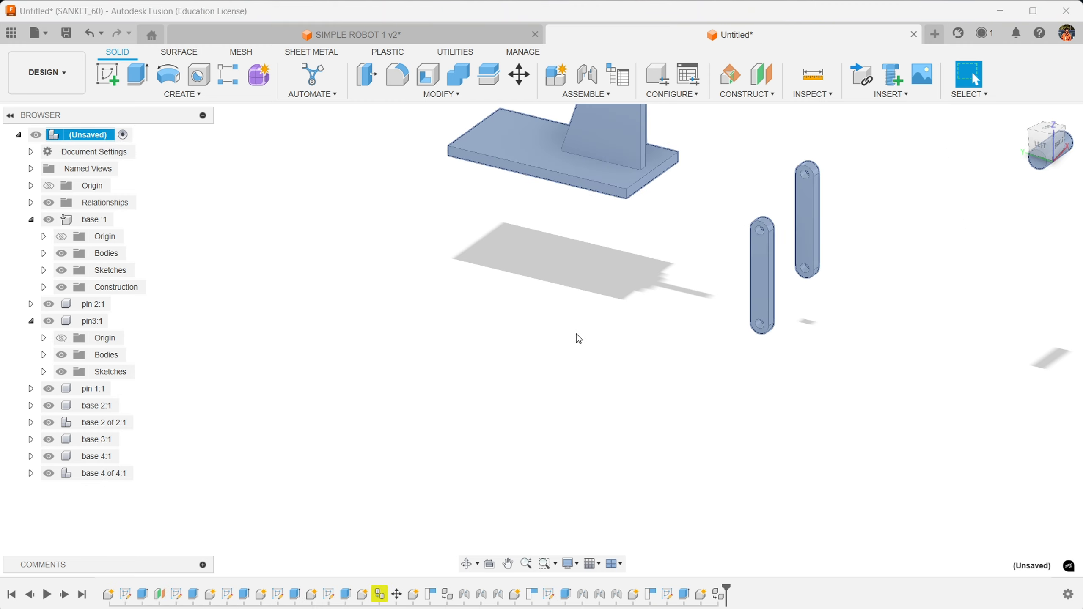
# - Open the sketch of the loose pin beyond the two links to review it
pyautogui.scroll(-5, 606, 387)
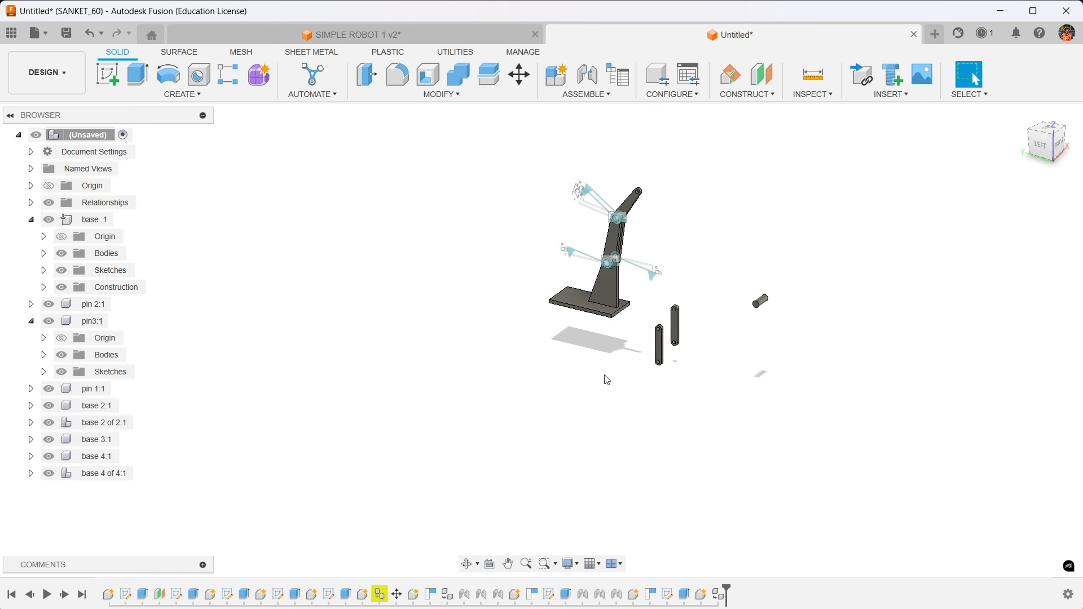
pyautogui.click(763, 302)
pyautogui.rightClick(278, 594)
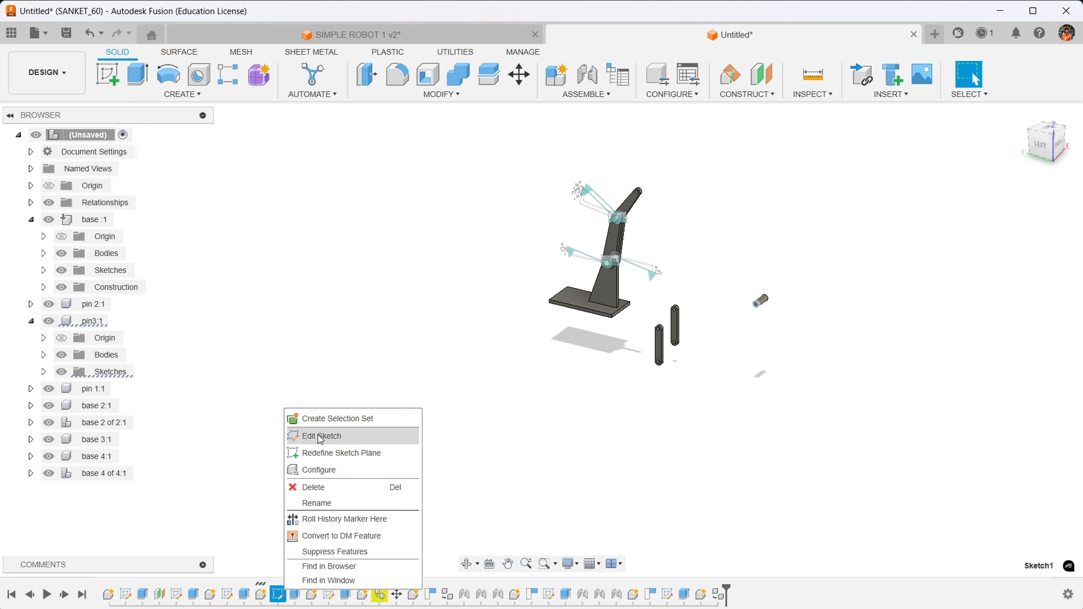
pyautogui.click(317, 435)
# - Create a new component named "pin" in the top-level assembly
pyautogui.click(586, 94)
pyautogui.click(586, 110)
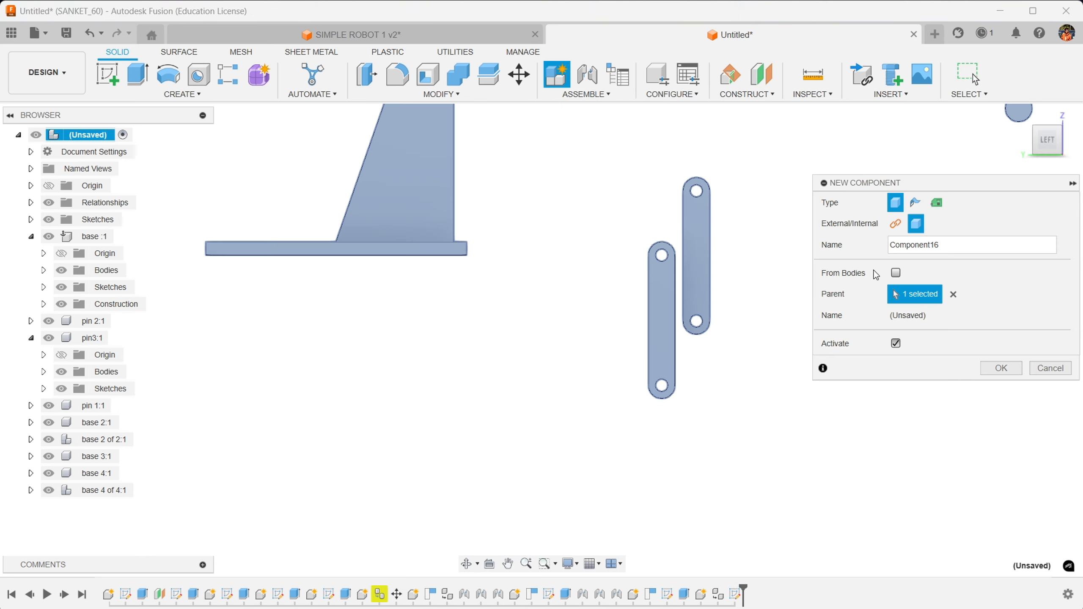
pyautogui.doubleClick(900, 245)
pyautogui.write('pin')
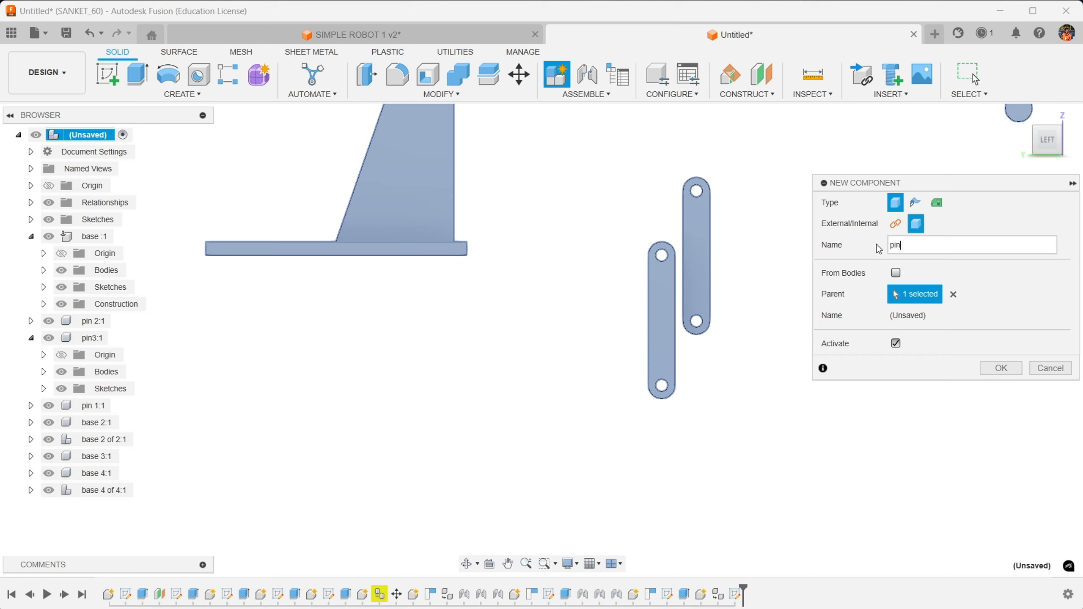
pyautogui.press('Return')
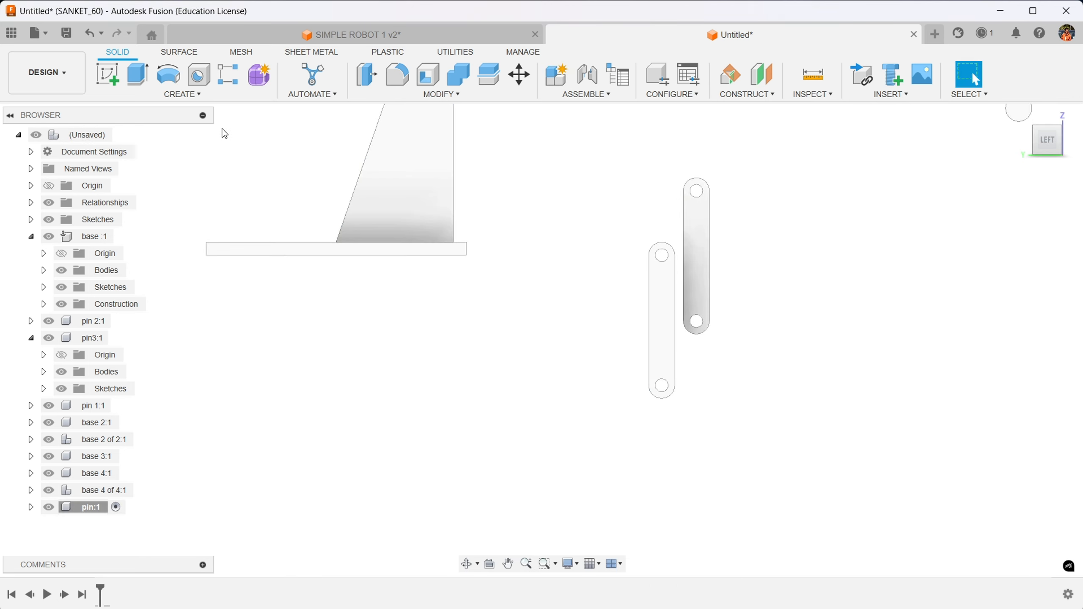
# - Sketch a 10 mm diameter circle on the vertical YZ plane below the base plate and finish the sketch
pyautogui.click(107, 75)
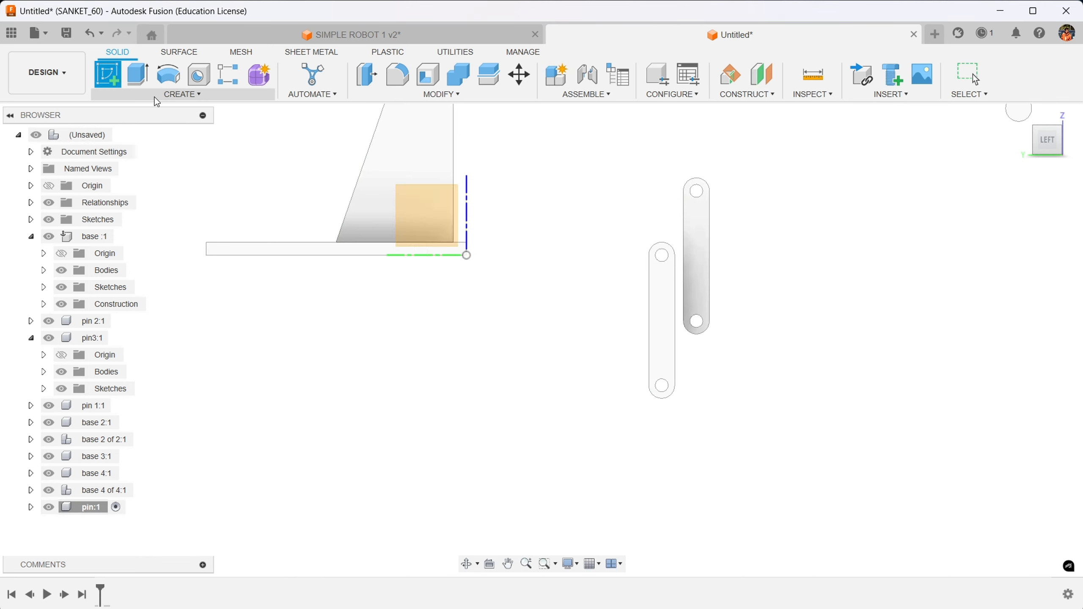
pyautogui.click(434, 240)
pyautogui.press('c')
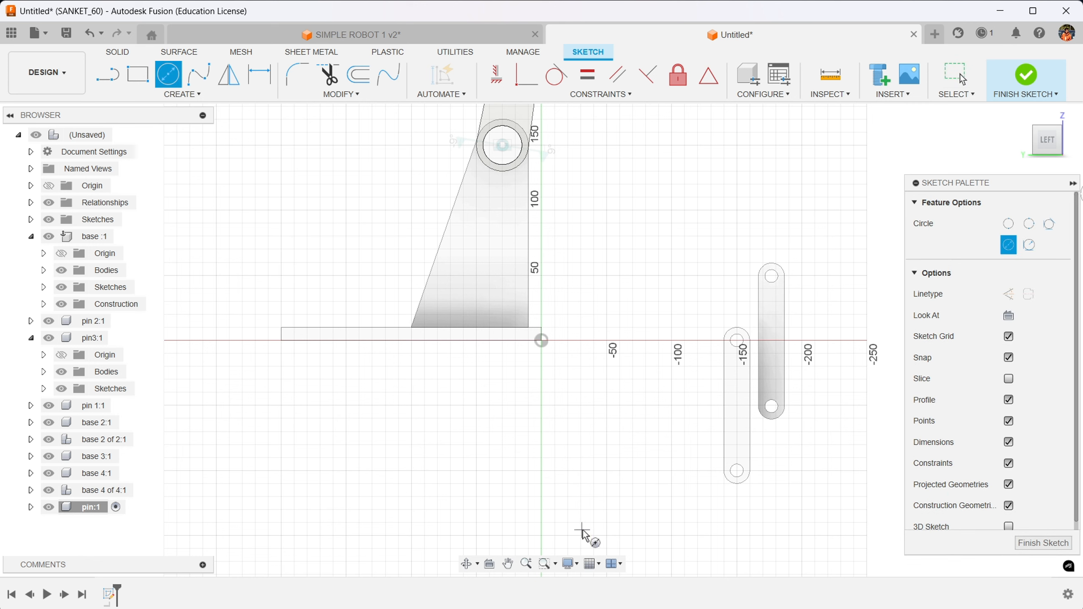
pyautogui.click(490, 457)
pyautogui.write('1')
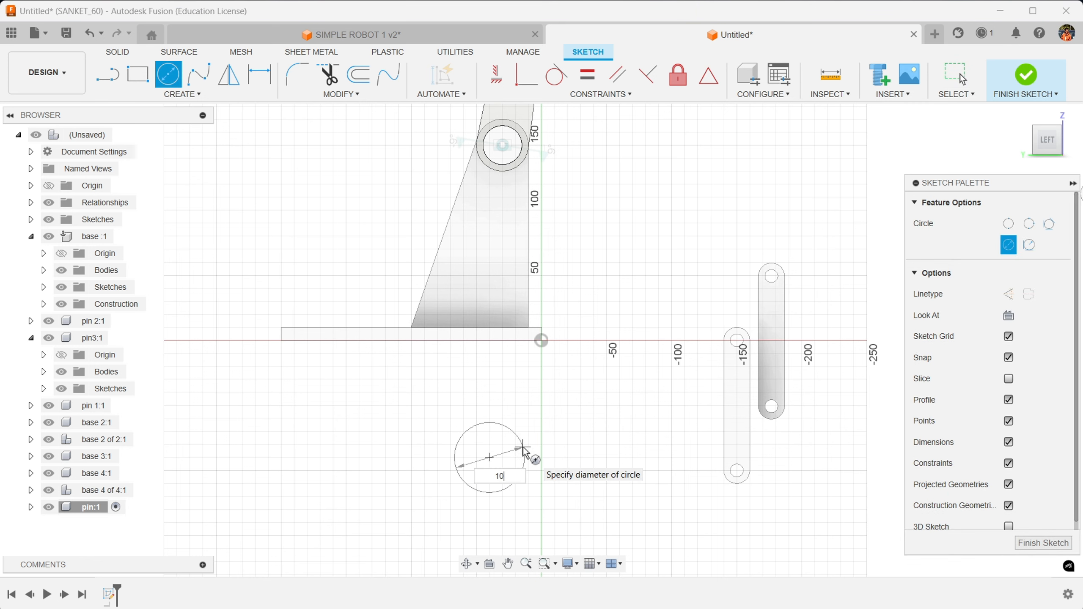
pyautogui.write('0')
pyautogui.press('Return')
pyautogui.click(1000, 79)
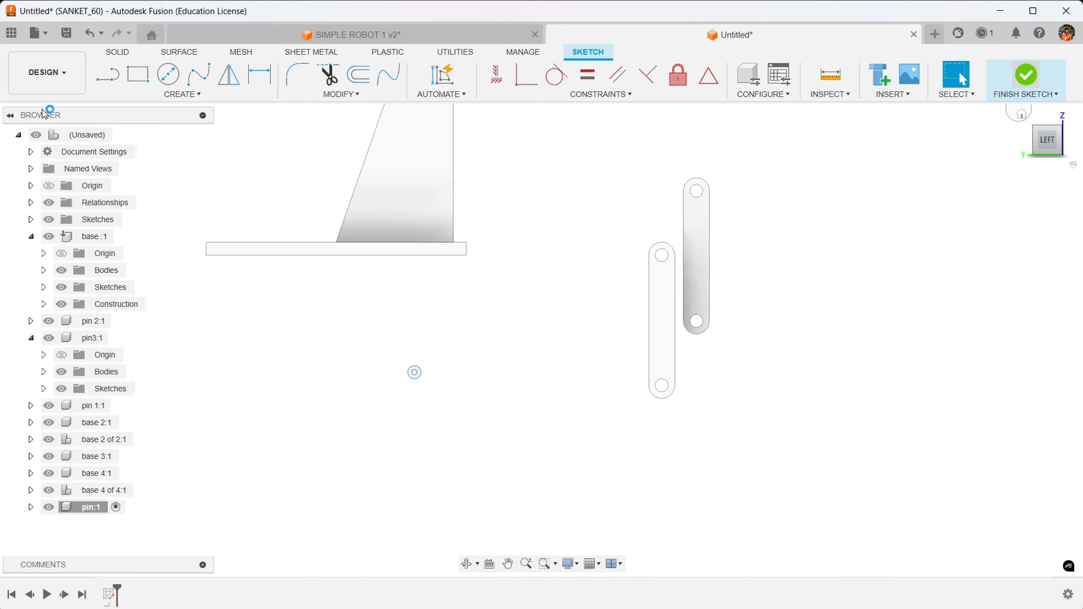
# - Extrude the 10 mm circle into a solid cylindrical pin and reactivate the top-level assembly
pyautogui.press('e')
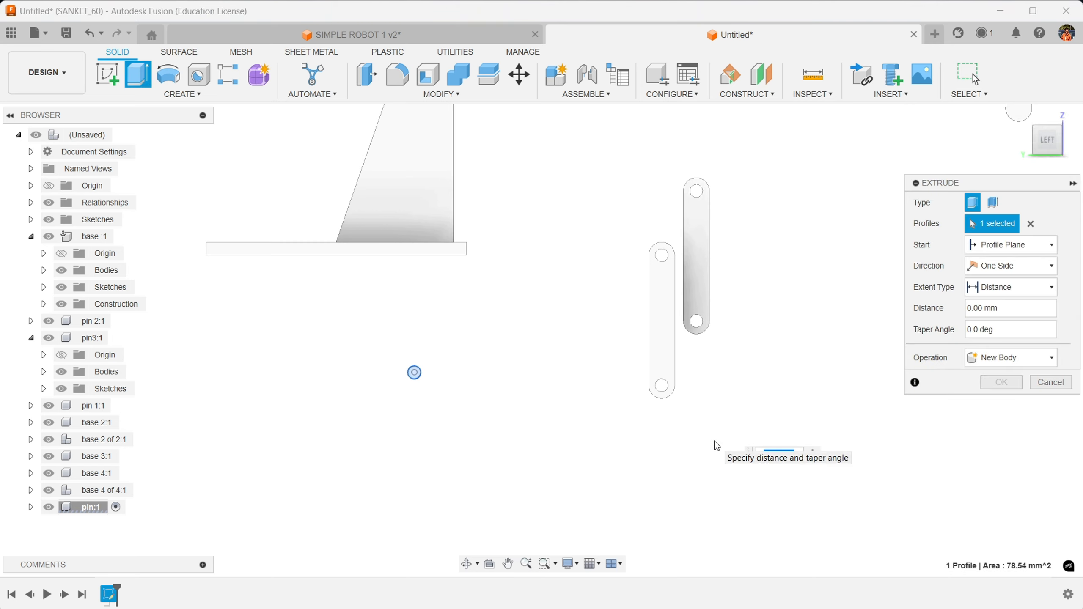
pyautogui.press('Return')
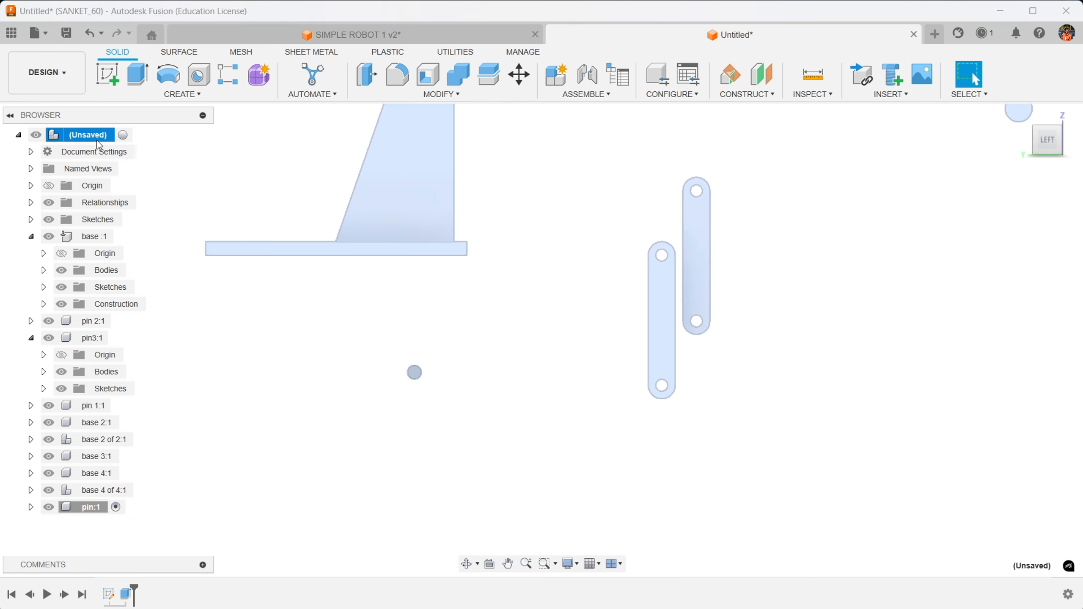
pyautogui.click(123, 135)
# - Create another component in the top-level assembly and sketch a 10 mm diameter circle on its vertical YZ plane, beside the first small pin
pyautogui.click(568, 95)
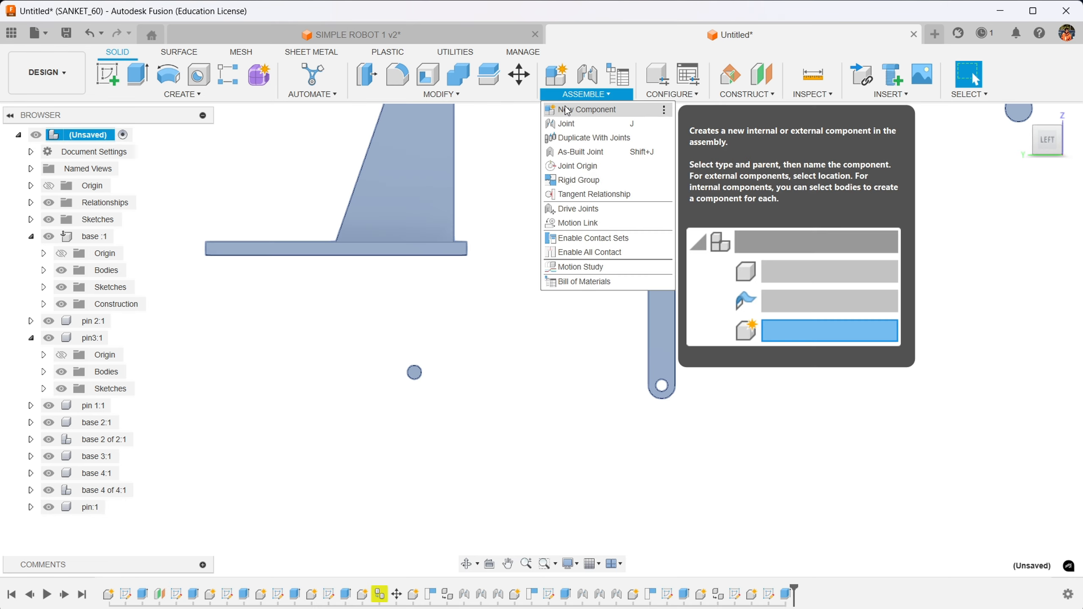
pyautogui.click(563, 109)
pyautogui.click(102, 76)
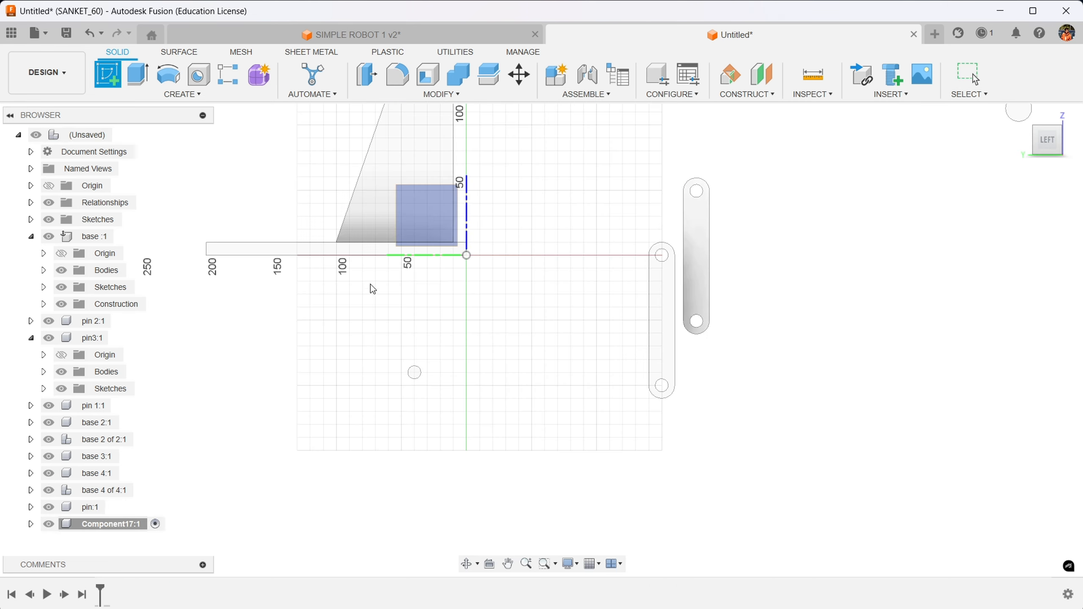
pyautogui.click(438, 240)
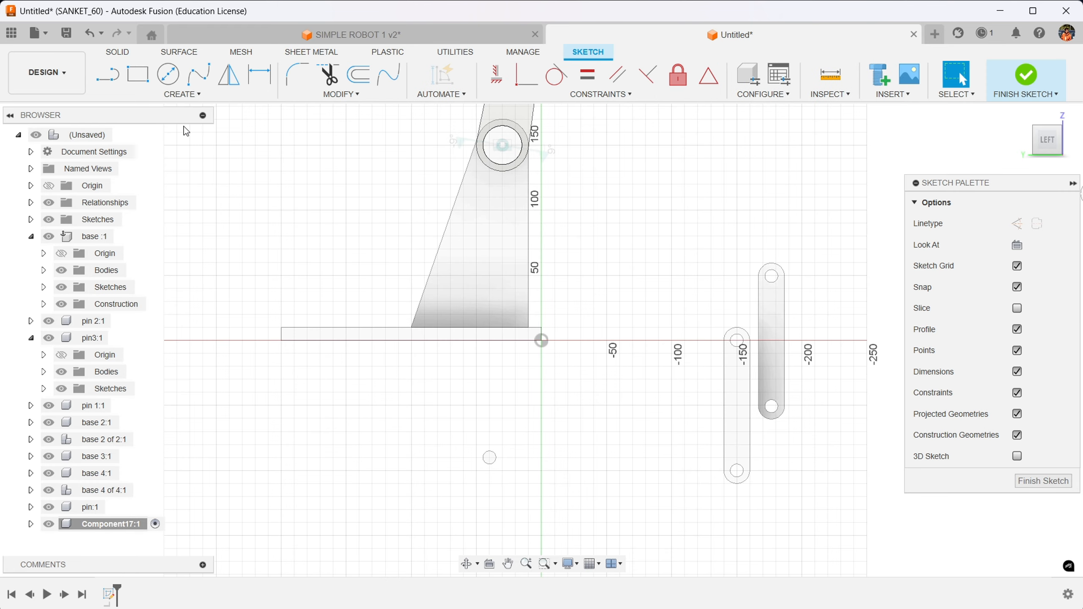
pyautogui.click(169, 74)
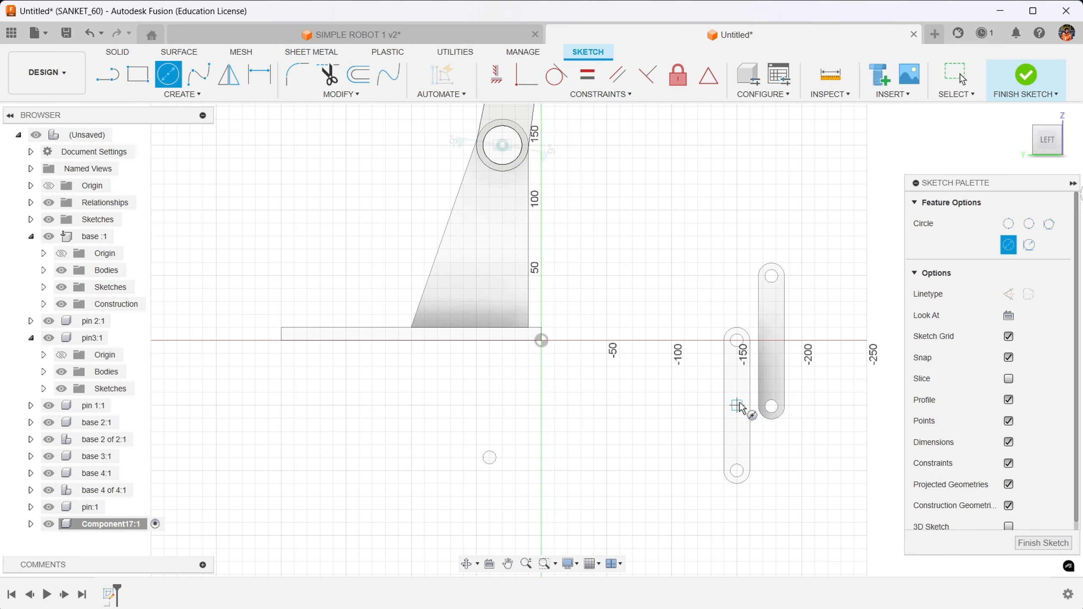
pyautogui.click(580, 432)
pyautogui.write('10')
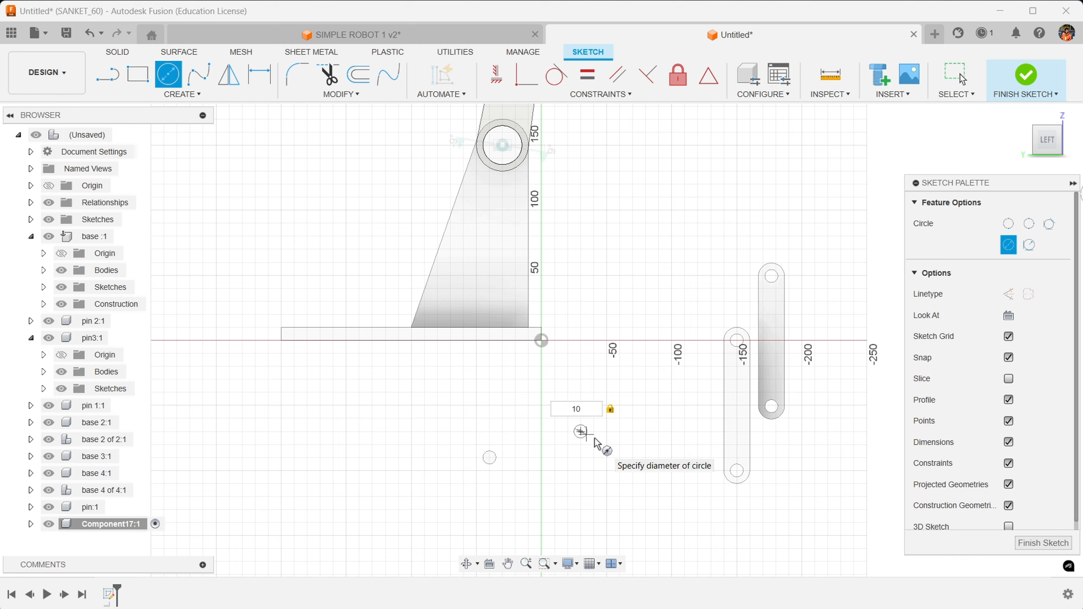
pyautogui.press('Return')
pyautogui.press('Escape')
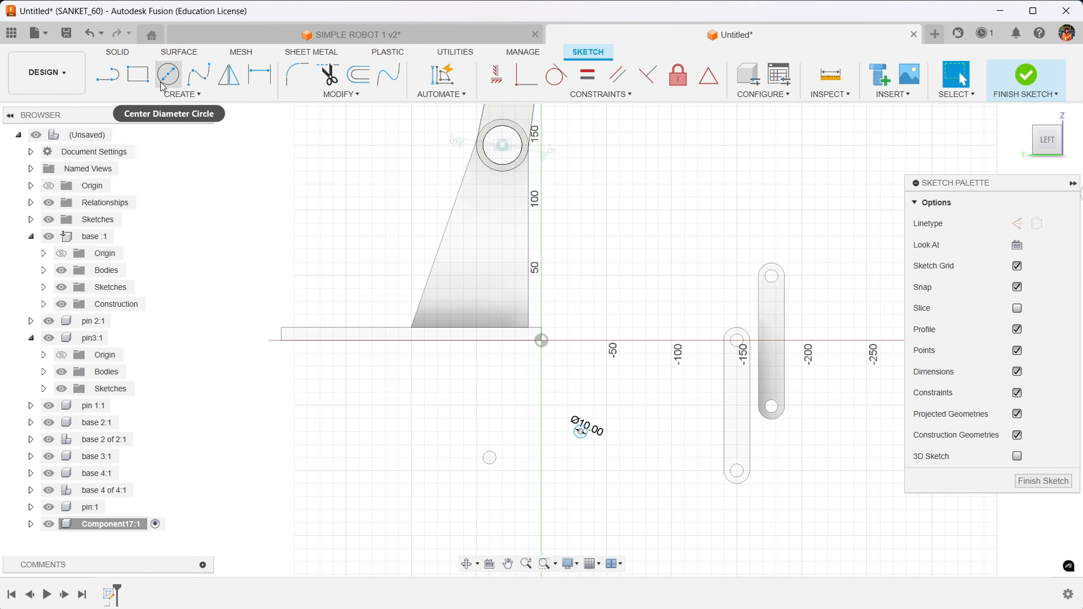
pyautogui.click(1025, 76)
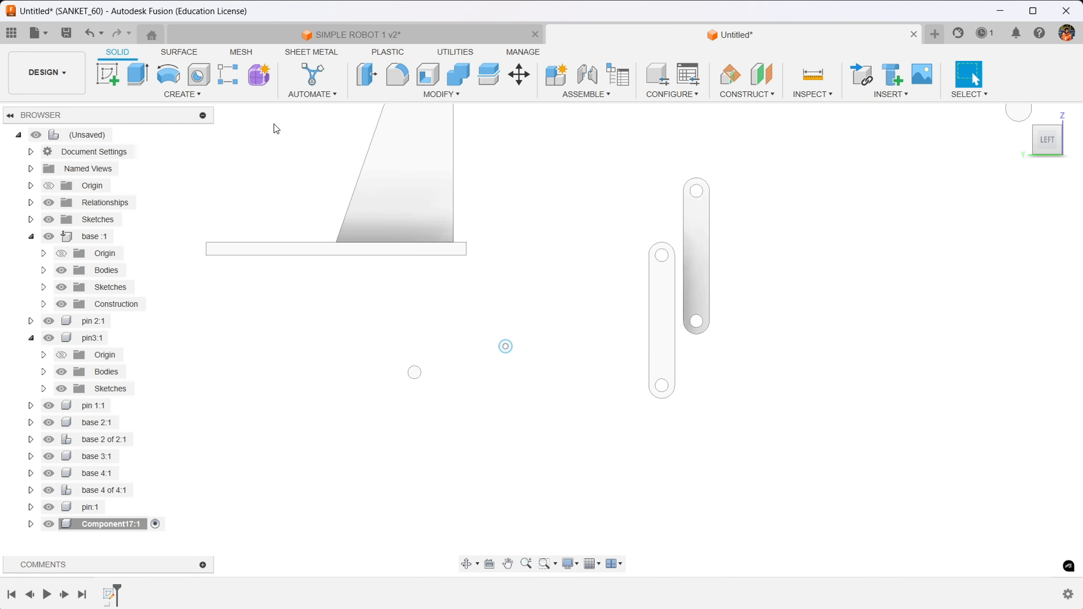
# - Extrude the new circle into a second solid pin and reactivate the top-level assembly
pyautogui.click(137, 75)
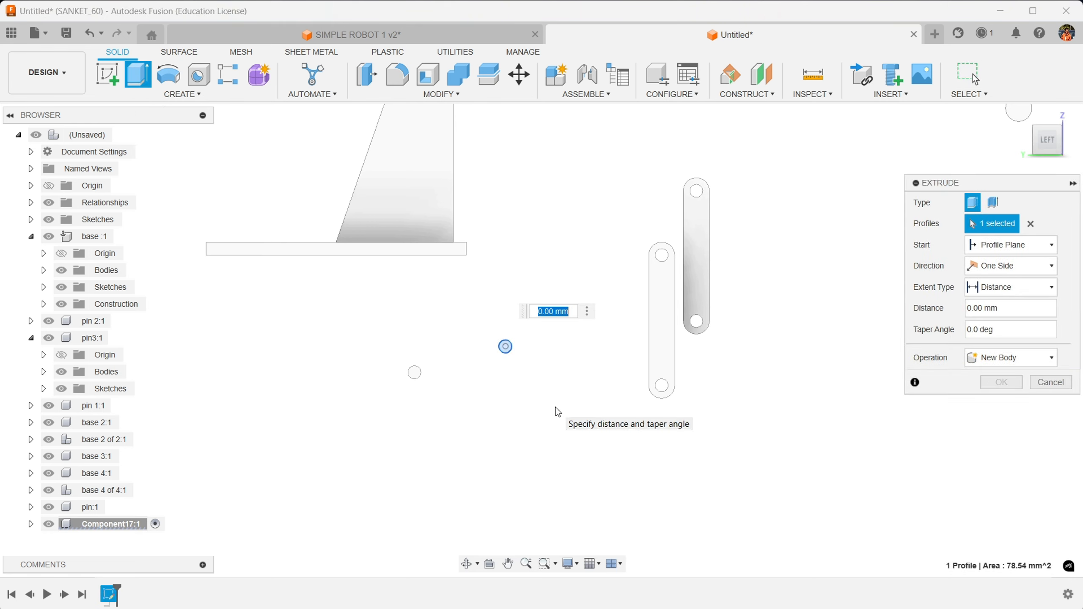
pyautogui.write('10')
pyautogui.press('Return')
pyautogui.press('Return')
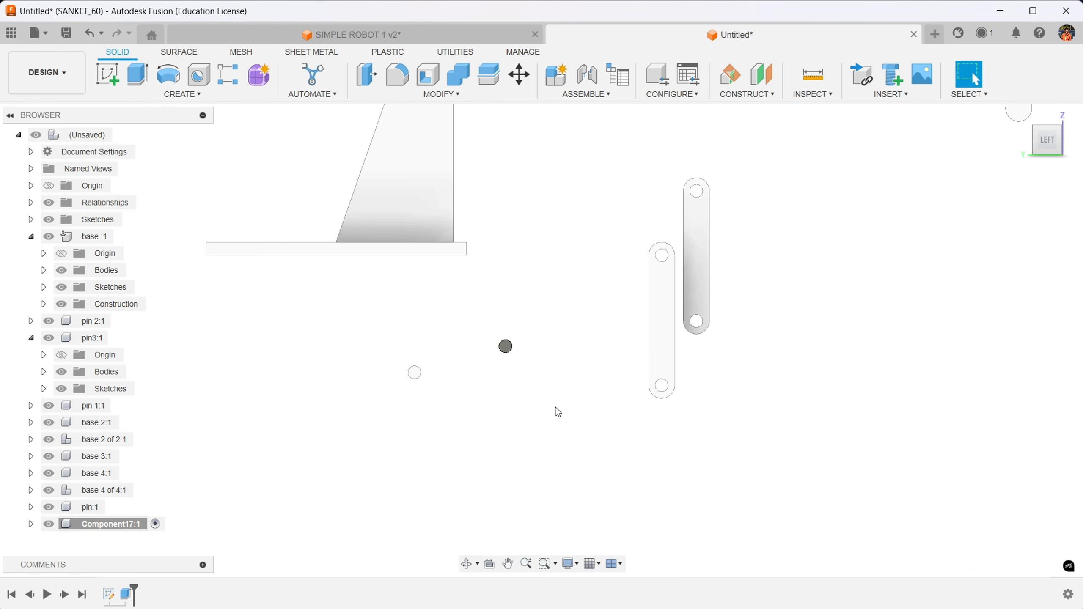
pyautogui.click(77, 135)
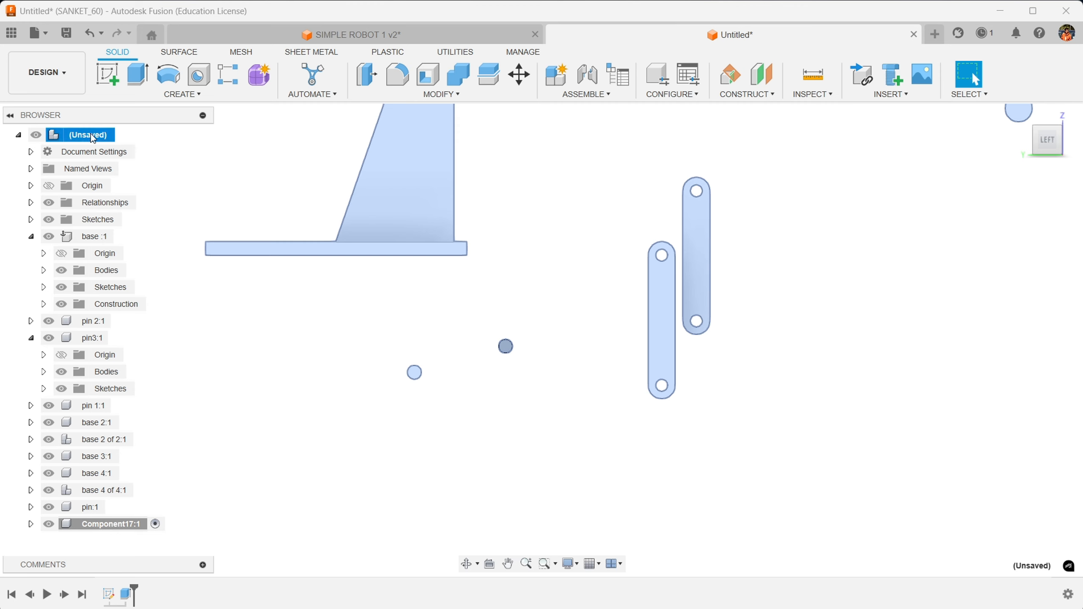
pyautogui.click(123, 135)
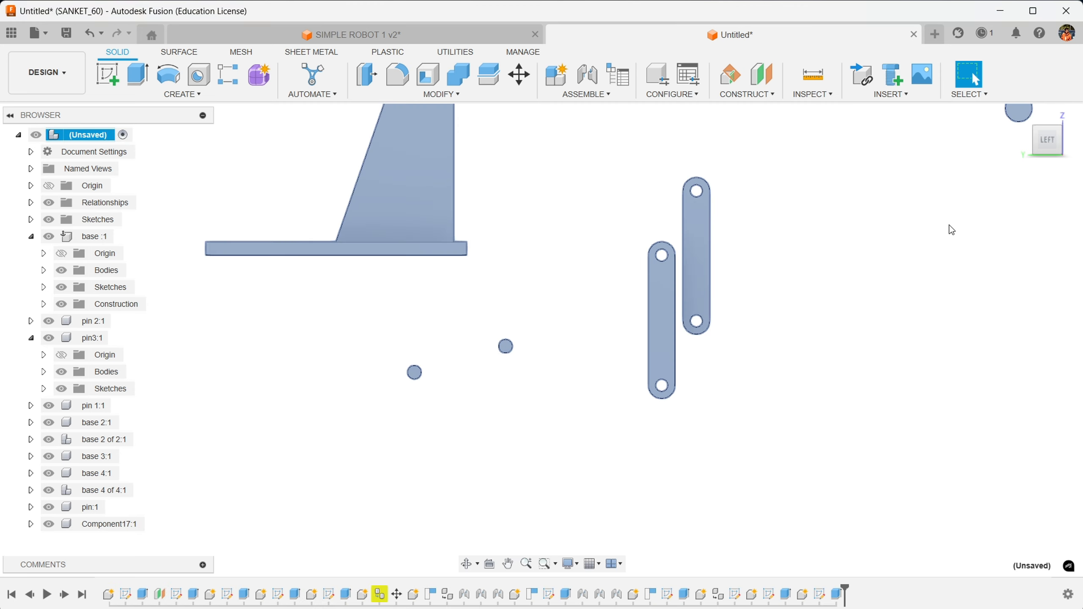
pyautogui.moveTo(1049, 141); pyautogui.dragTo(1079, 175)
pyautogui.scroll(-5, 592, 271)
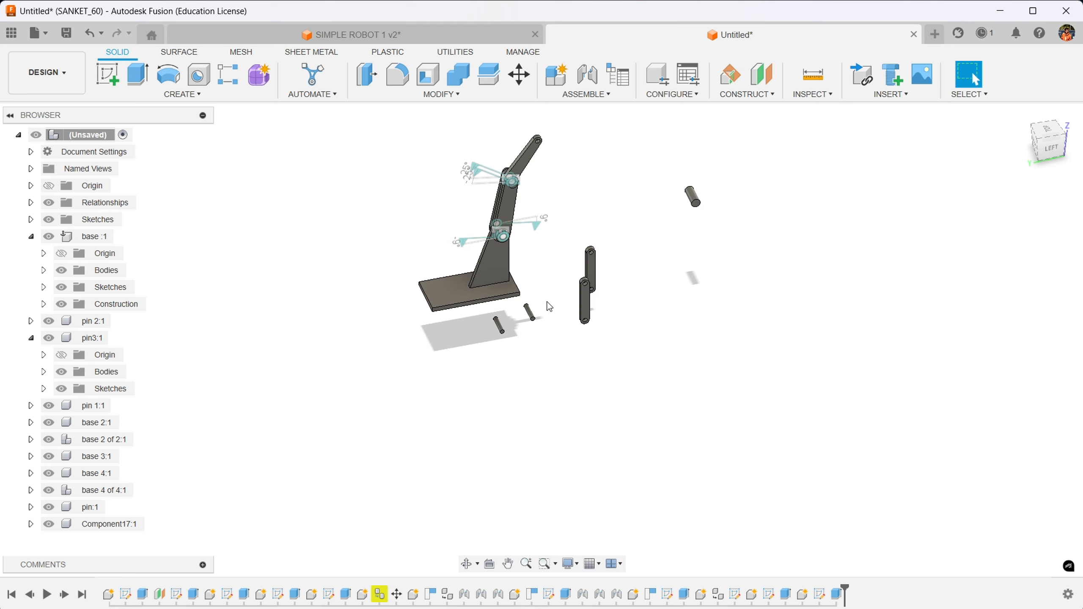
pyautogui.scroll(6, 565, 327)
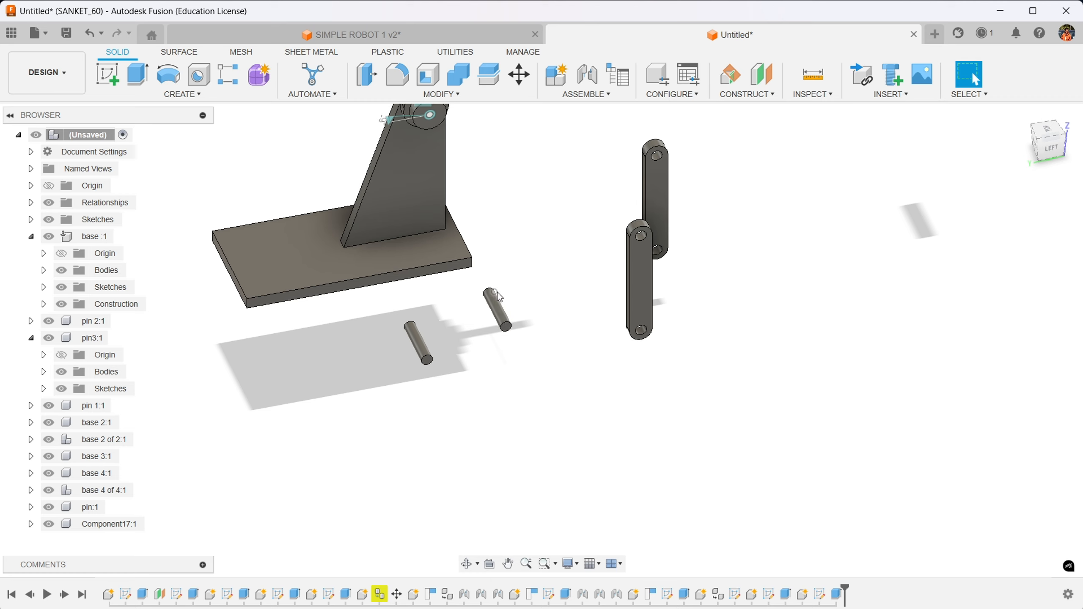
pyautogui.click(500, 315)
pyautogui.scroll(3, 535, 242)
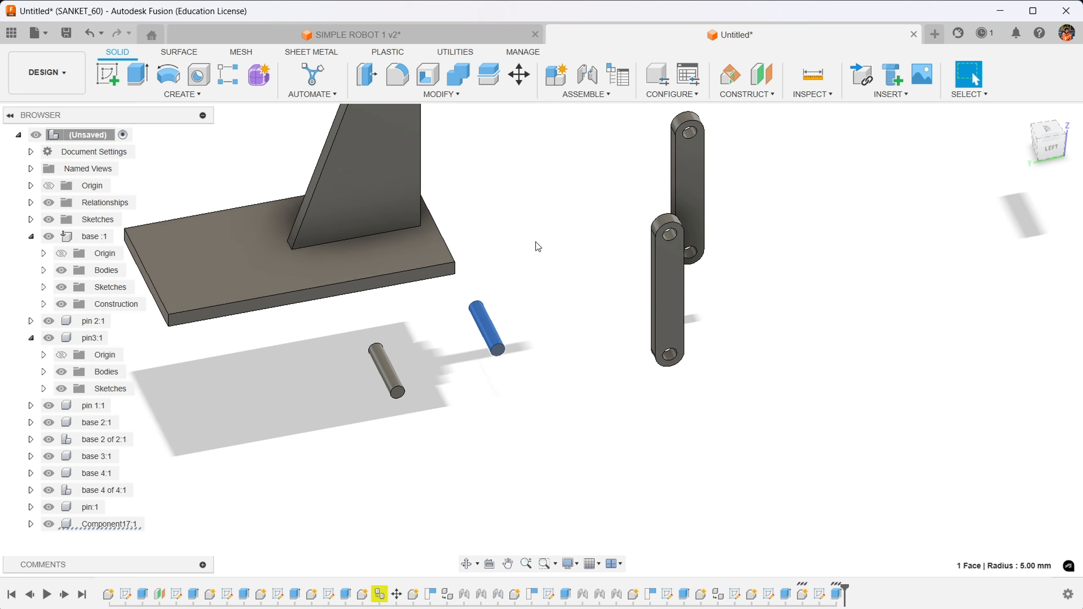
pyautogui.moveTo(538, 202); pyautogui.dragTo(515, 242, button='middle')
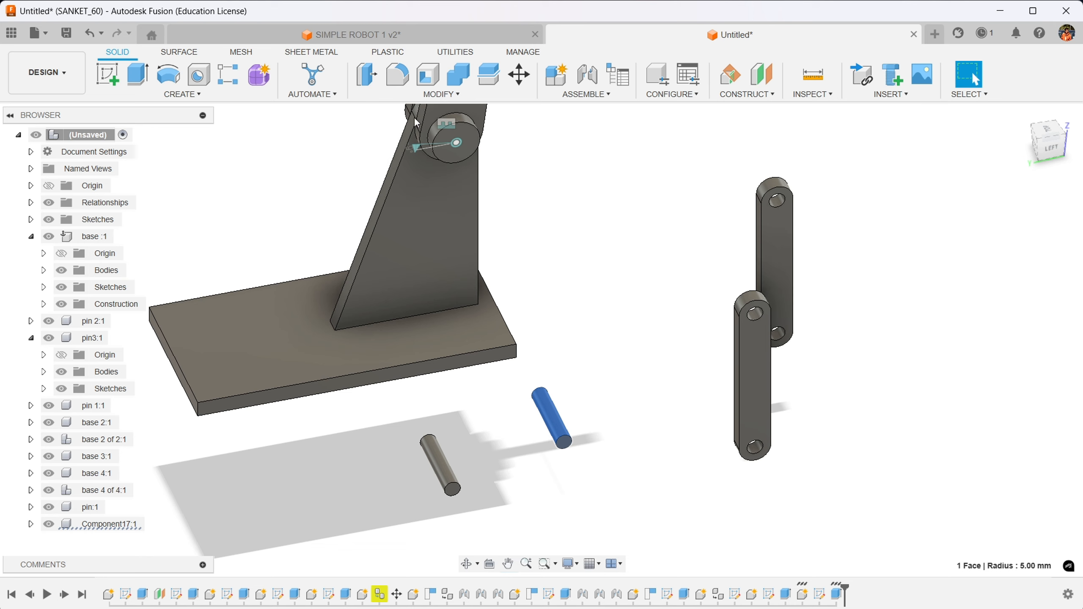
pyautogui.click(585, 77)
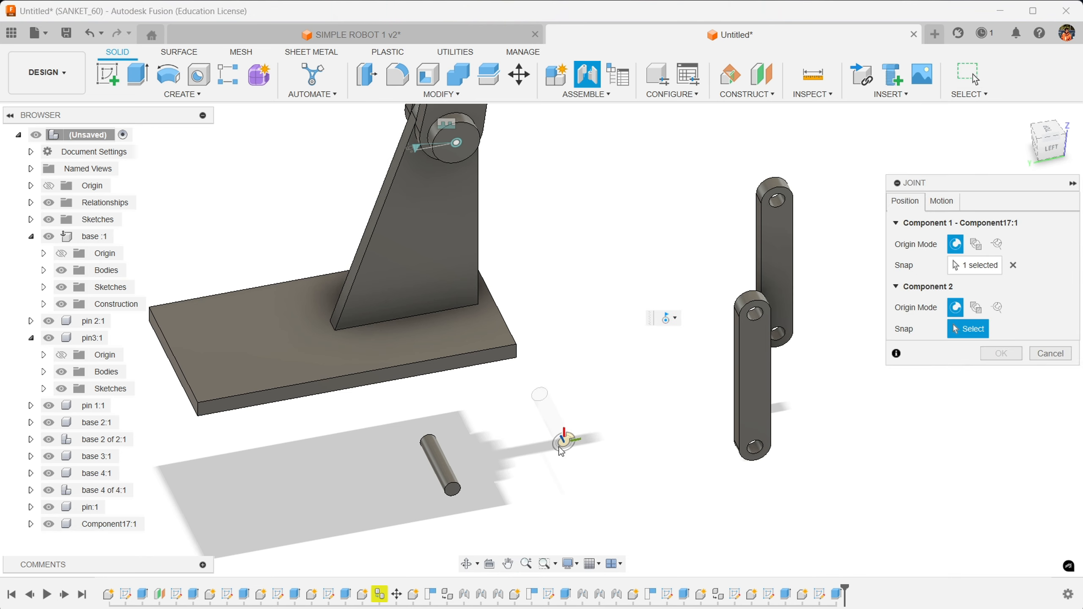
pyautogui.click(1035, 357)
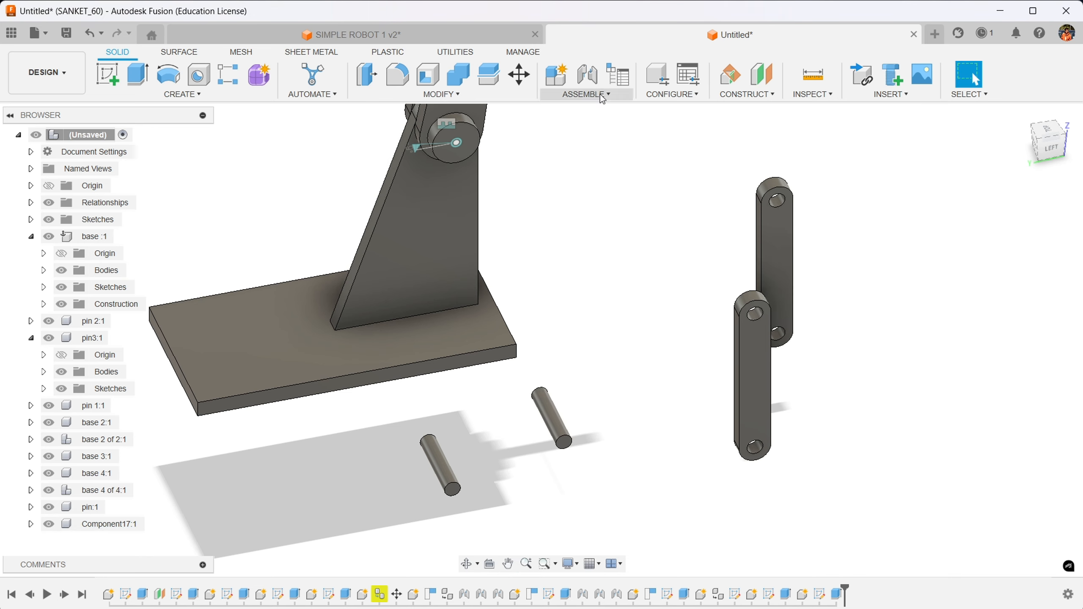
# - Joint the second pin's end face to the hole at the free upper end of base 3 with a 20 mm Z offset
pyautogui.click(586, 78)
pyautogui.click(571, 447)
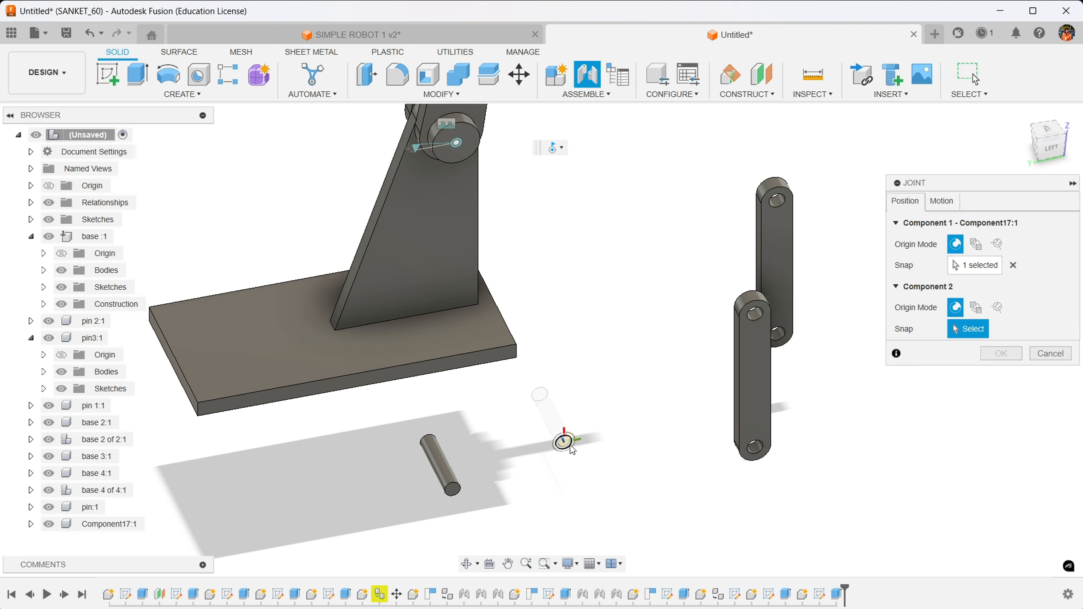
pyautogui.scroll(-1, 630, 249)
pyautogui.moveTo(624, 264); pyautogui.dragTo(627, 597, button='middle')
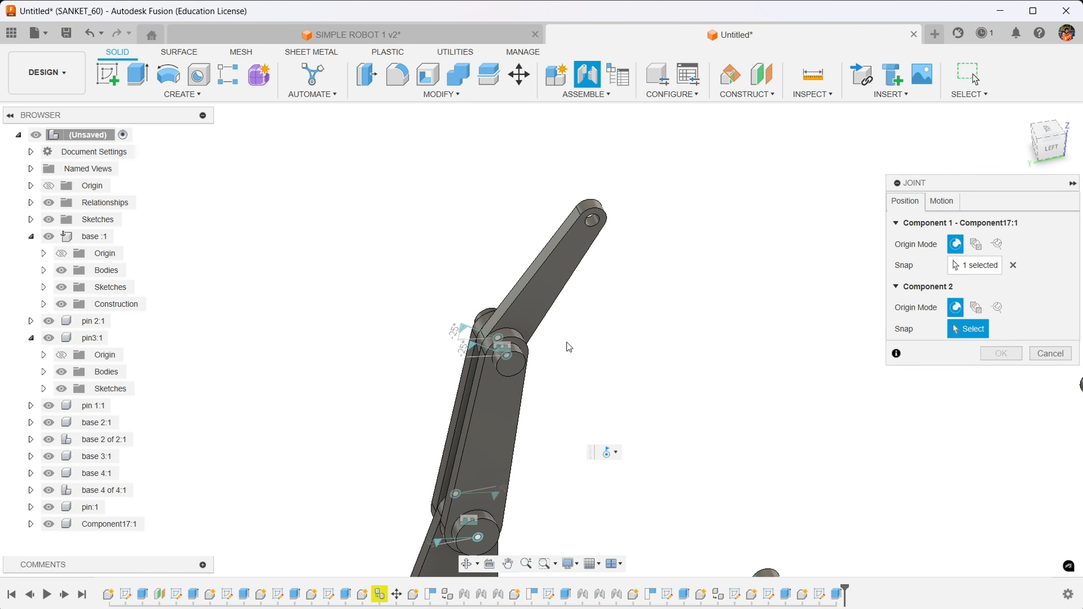
pyautogui.click(594, 226)
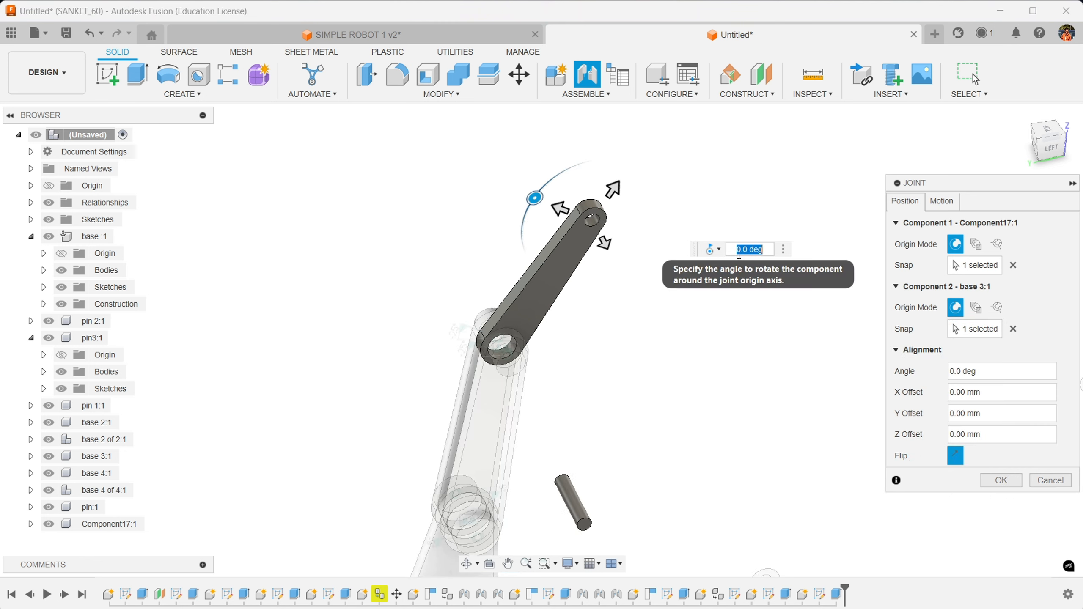
pyautogui.moveTo(1056, 145); pyautogui.dragTo(1077, 147)
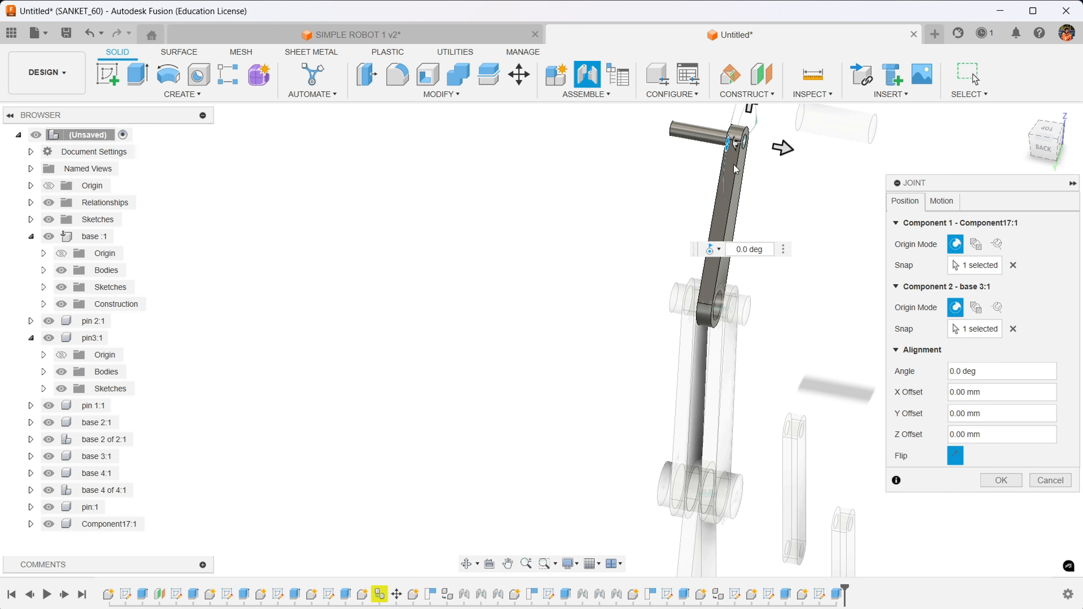
pyautogui.moveTo(774, 147); pyautogui.dragTo(806, 152)
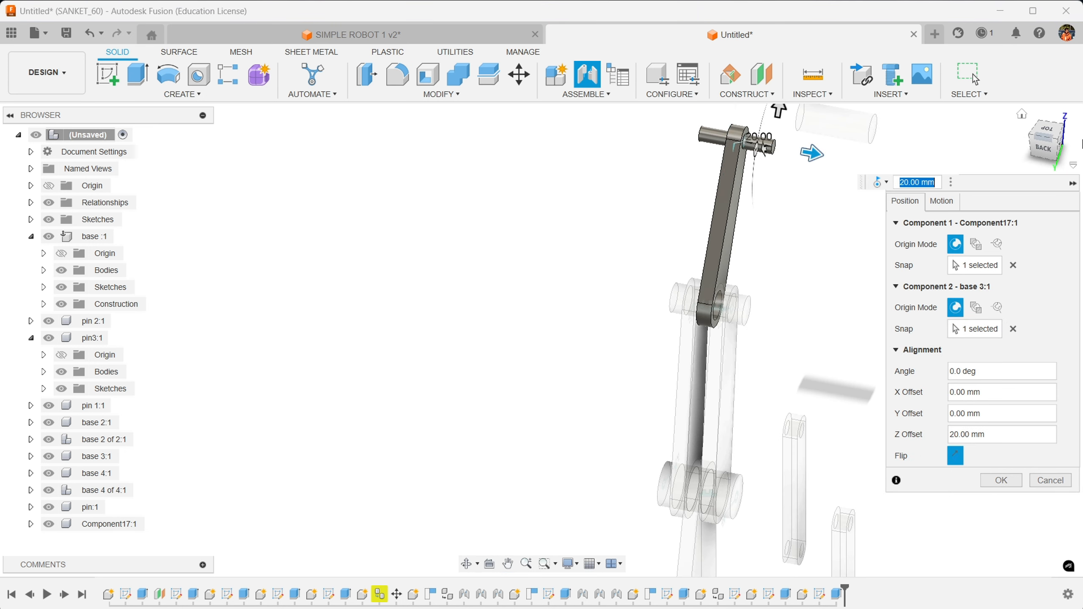
pyautogui.keyDown('shift'); pyautogui.moveTo(542, 340); pyautogui.dragTo(541, 341, button='middle'); pyautogui.keyUp('shift')
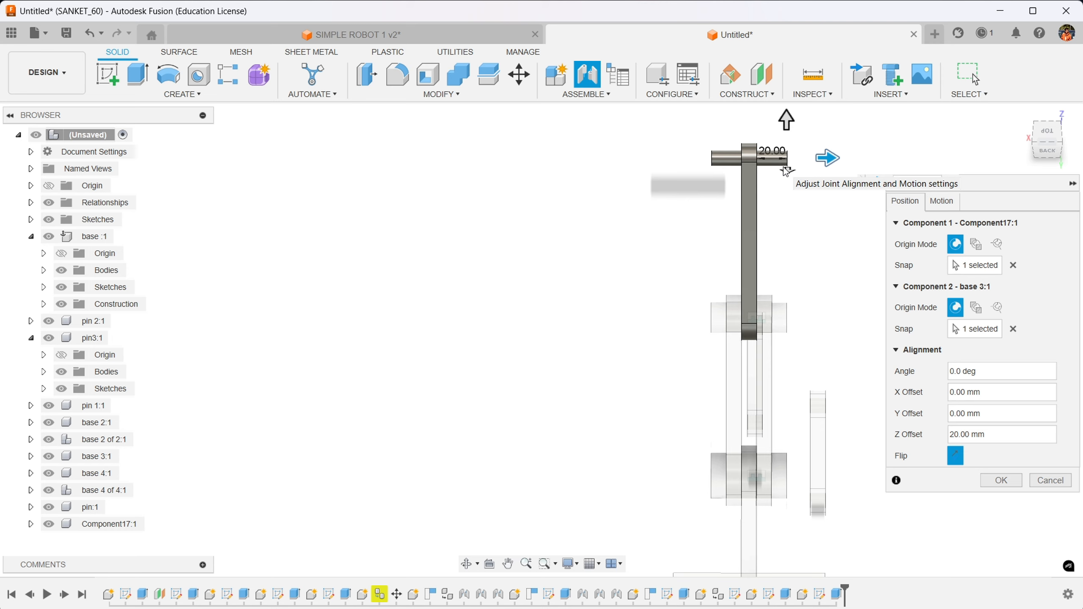
pyautogui.click(1002, 480)
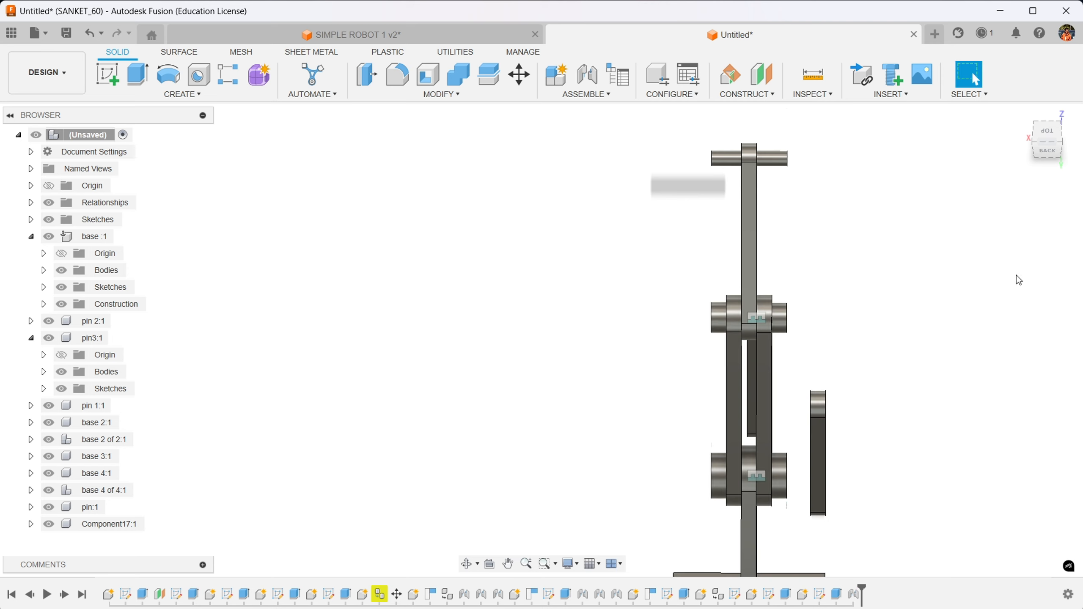
# - Edit the joint between the second pin and base 3, changing its motion type to Rigid
pyautogui.click(777, 159)
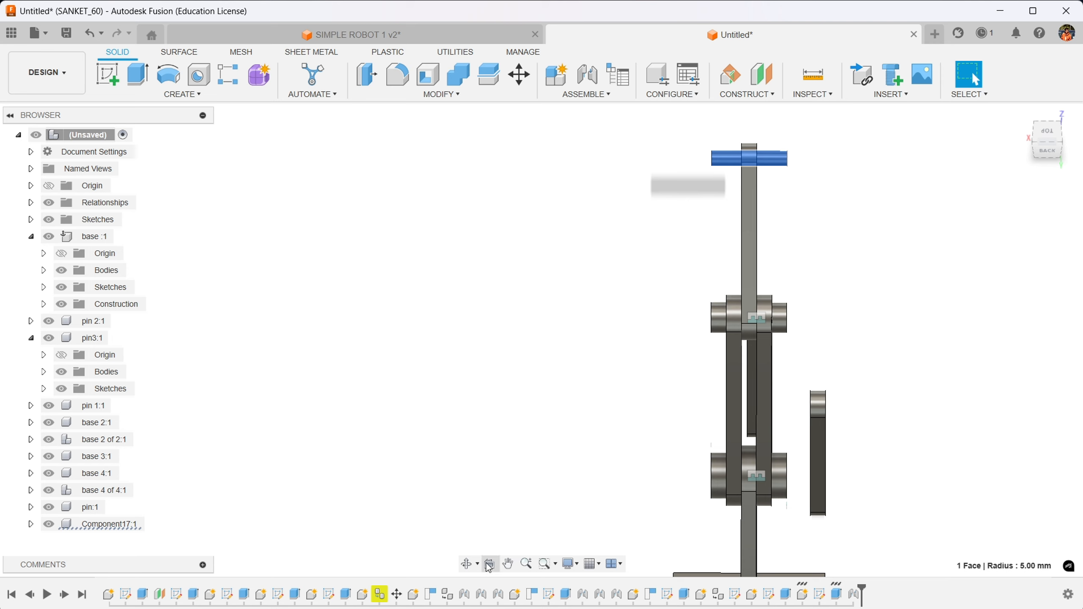
pyautogui.rightClick(854, 595)
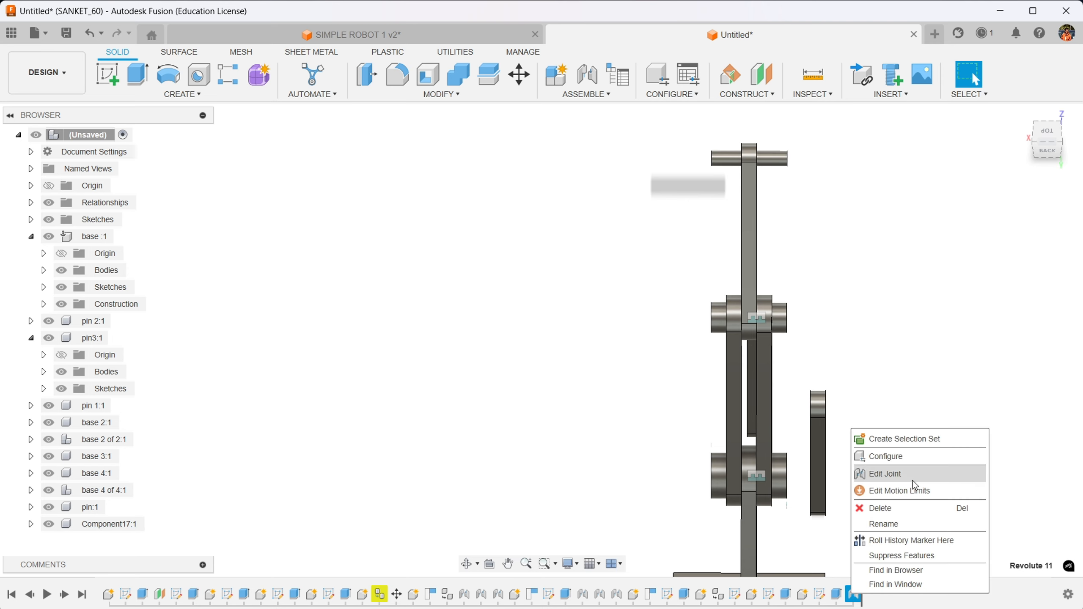
pyautogui.click(901, 470)
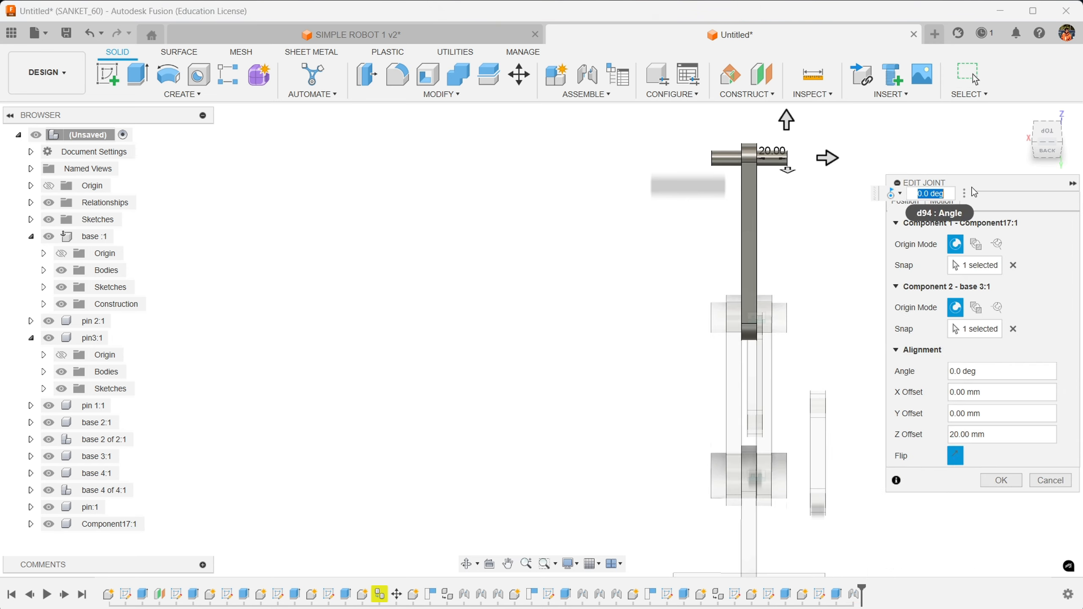
pyautogui.click(940, 201)
pyautogui.click(1006, 223)
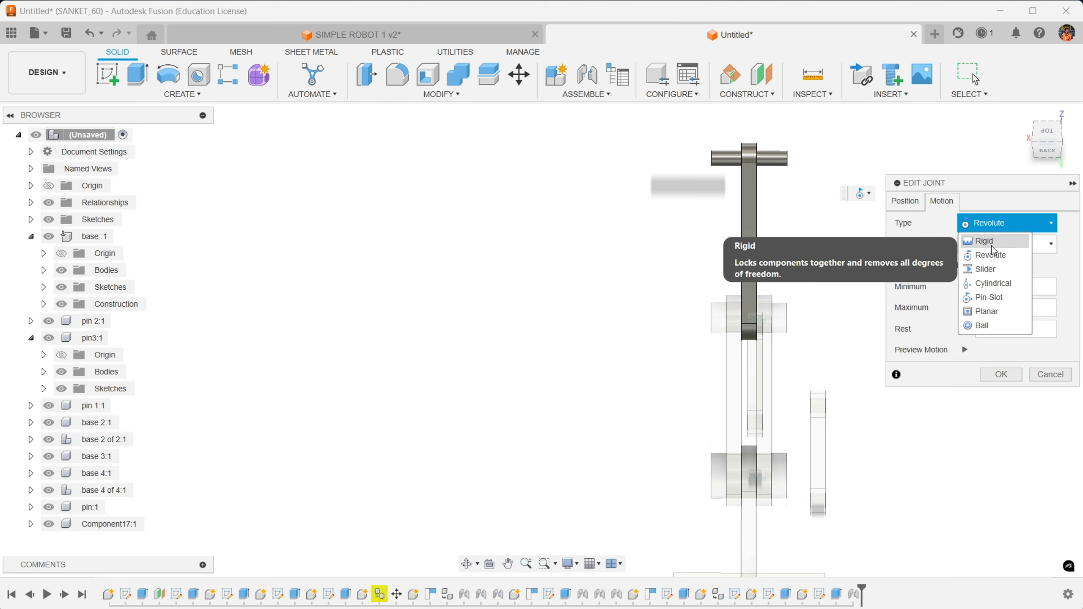
pyautogui.click(992, 243)
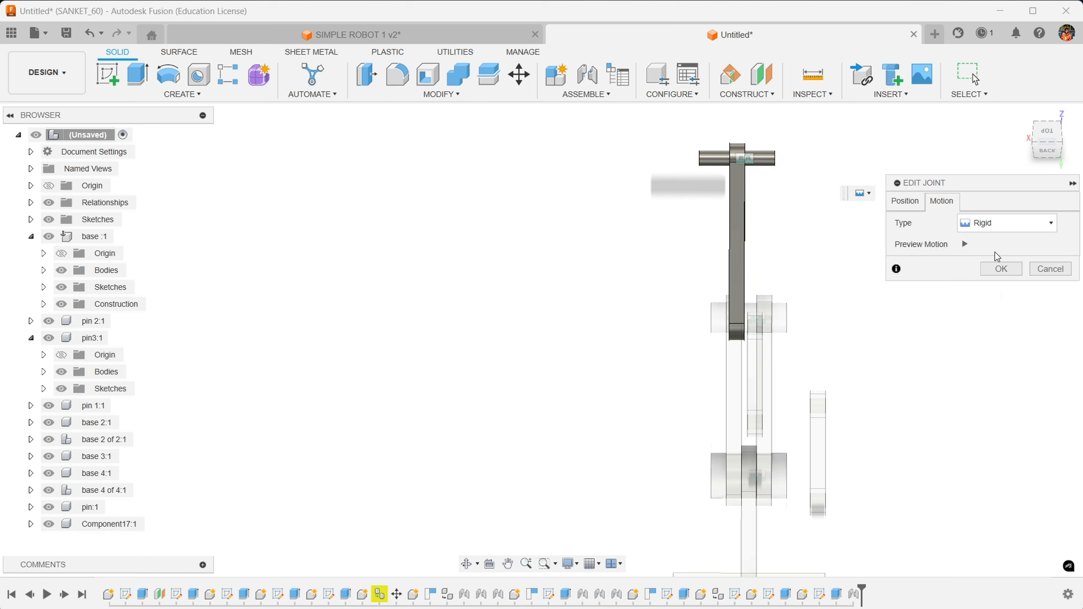
pyautogui.click(995, 276)
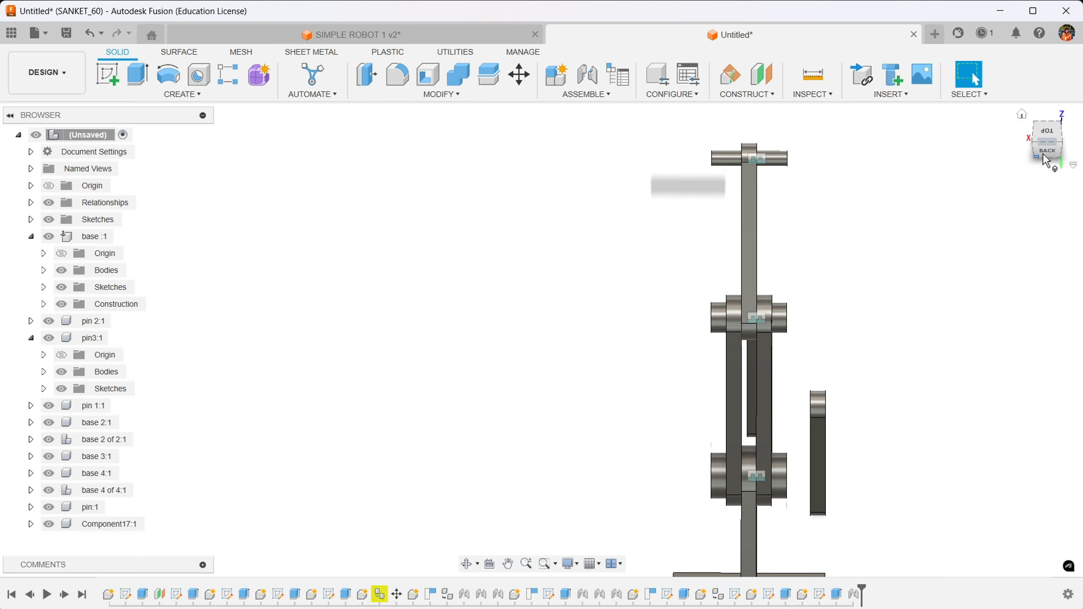
# - Joint the lower hole of one loose base 4 link to the second pin's end face with a -20 mm Z offset
pyautogui.moveTo(1042, 154); pyautogui.dragTo(1028, 194)
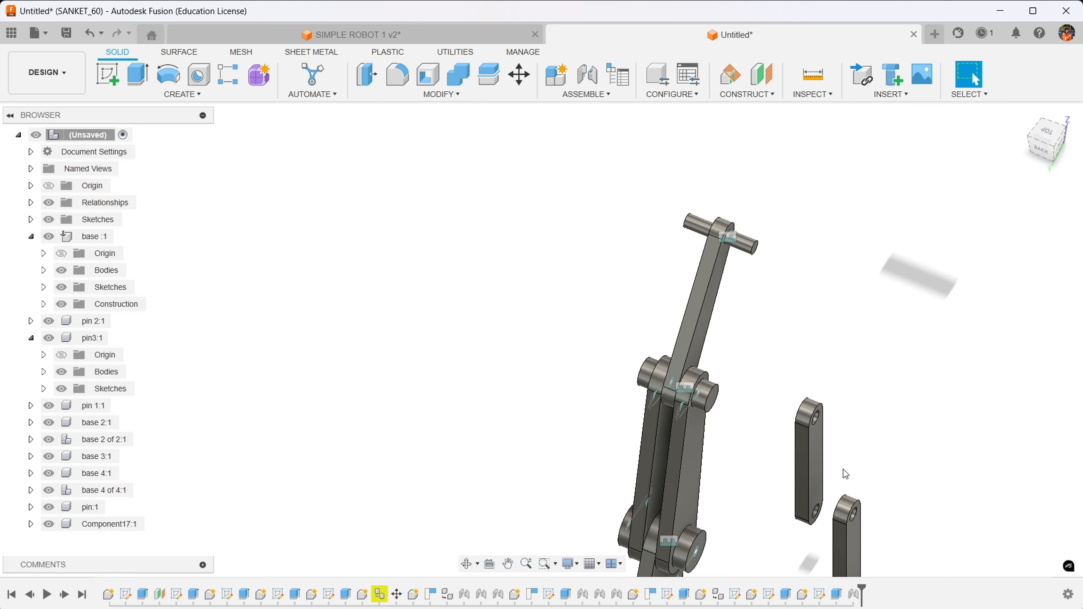
pyautogui.scroll(3, 845, 474)
pyautogui.click(587, 74)
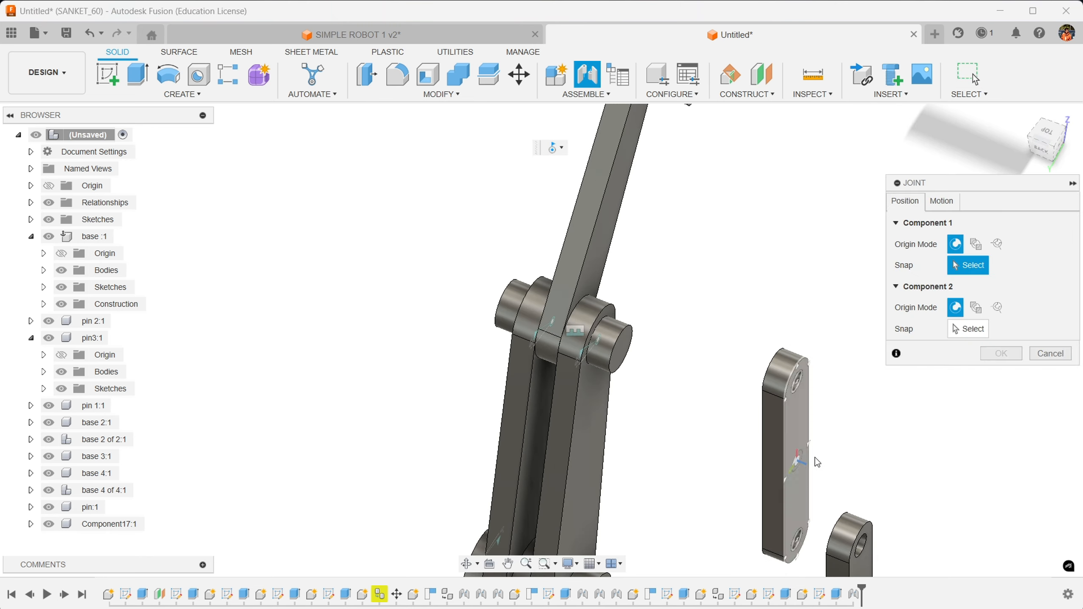
pyautogui.click(798, 540)
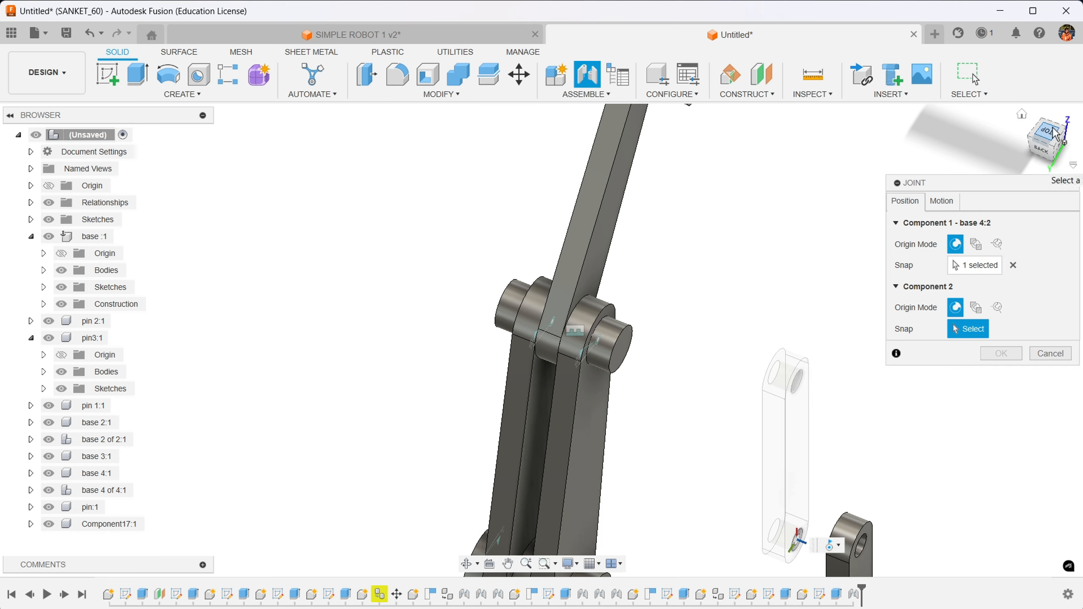
pyautogui.moveTo(827, 165); pyautogui.dragTo(834, 318, button='middle')
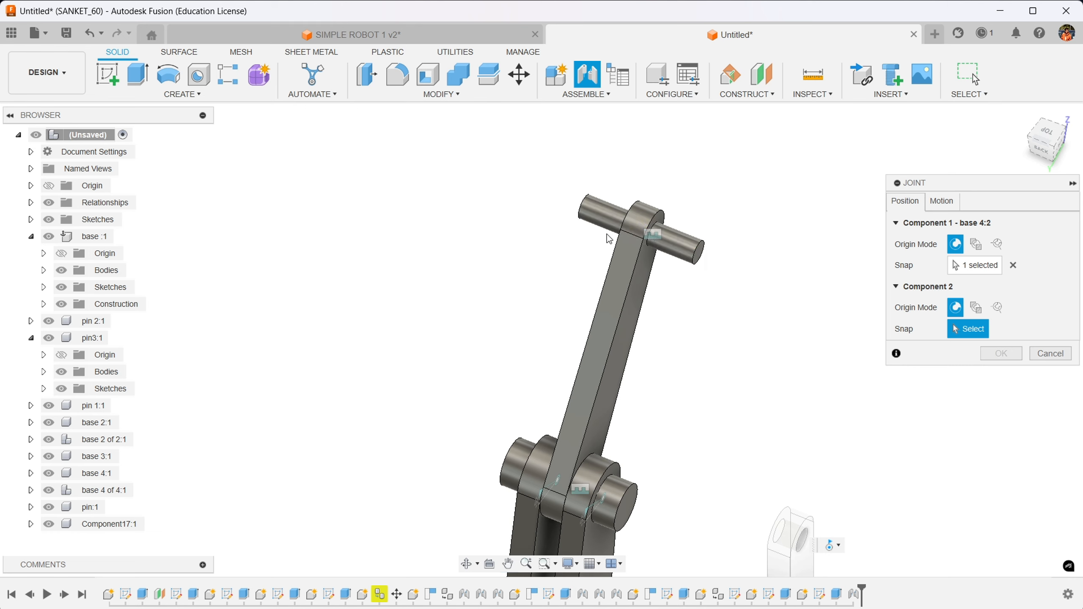
pyautogui.click(1042, 147)
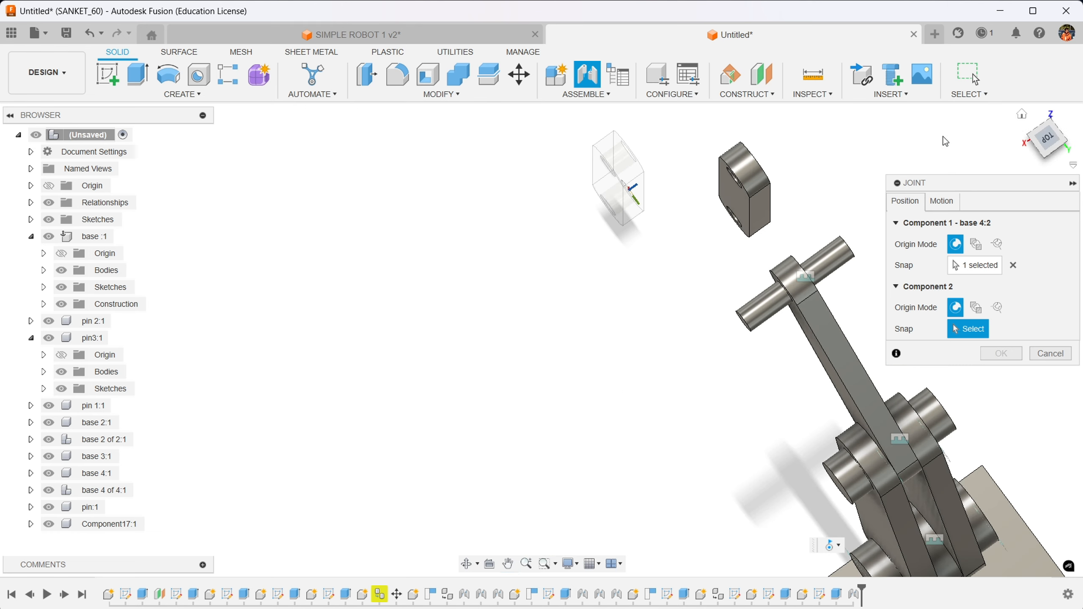
pyautogui.click(744, 331)
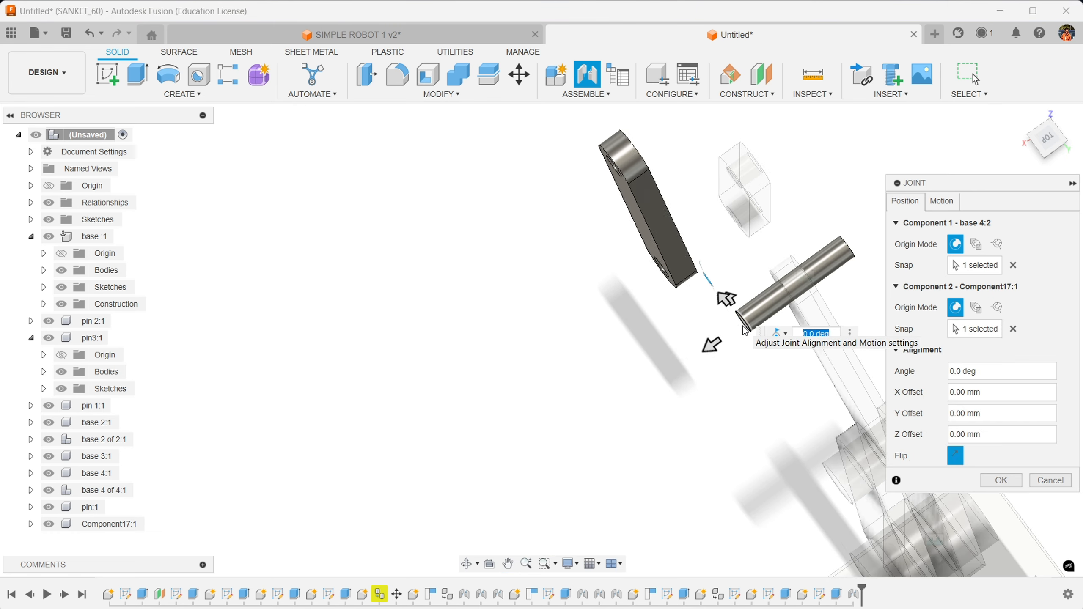
pyautogui.click(1047, 131)
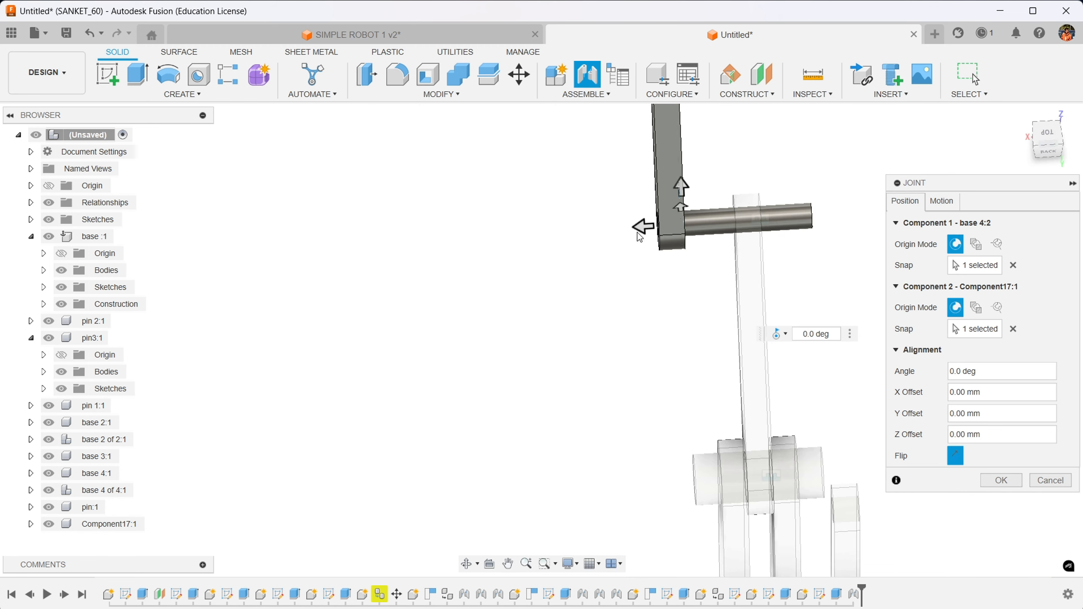
pyautogui.moveTo(638, 234); pyautogui.dragTo(759, 242)
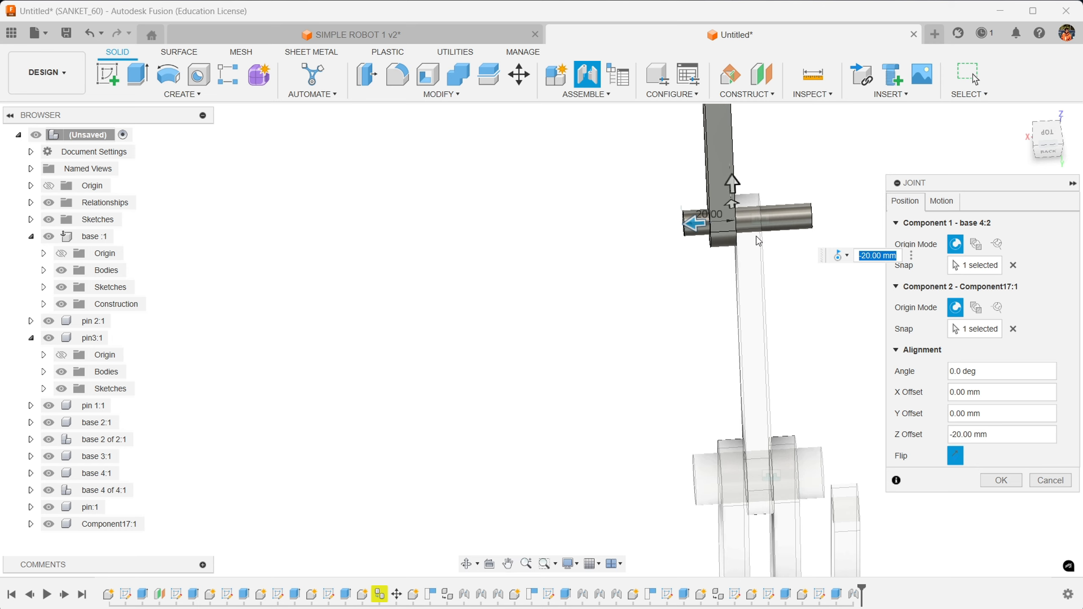
pyautogui.click(1000, 481)
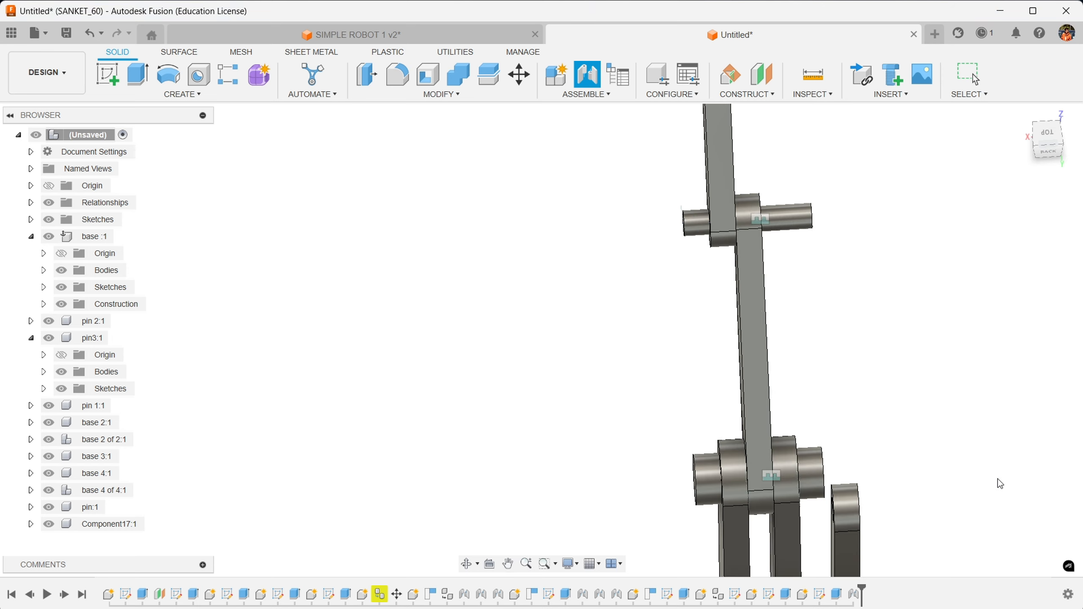
# - Joint the lower hole of the other base 4 link to the second pin's opposite end face with a -20 mm Z offset
pyautogui.moveTo(1048, 150); pyautogui.dragTo(1039, 150)
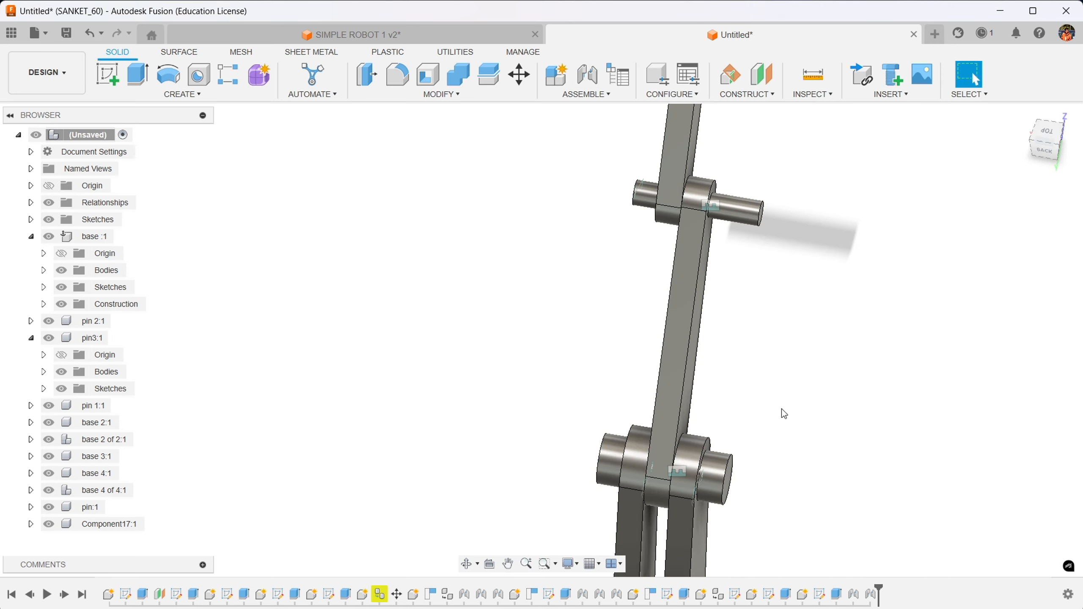
pyautogui.click(587, 75)
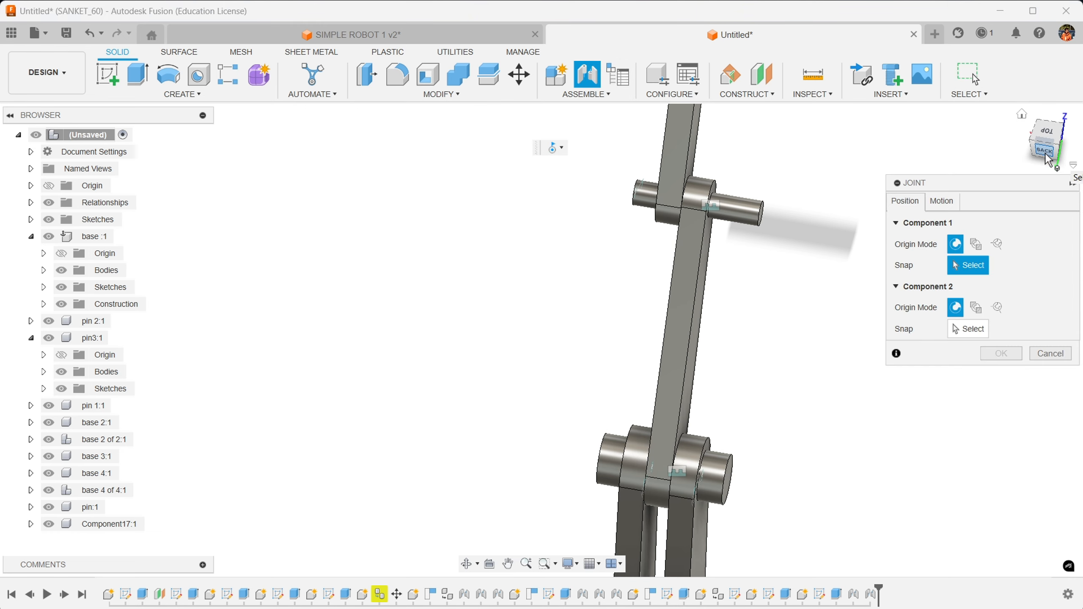
pyautogui.moveTo(1050, 140); pyautogui.dragTo(1066, 143)
pyautogui.moveTo(728, 508); pyautogui.dragTo(735, 205, button='middle')
pyautogui.scroll(5, 711, 305)
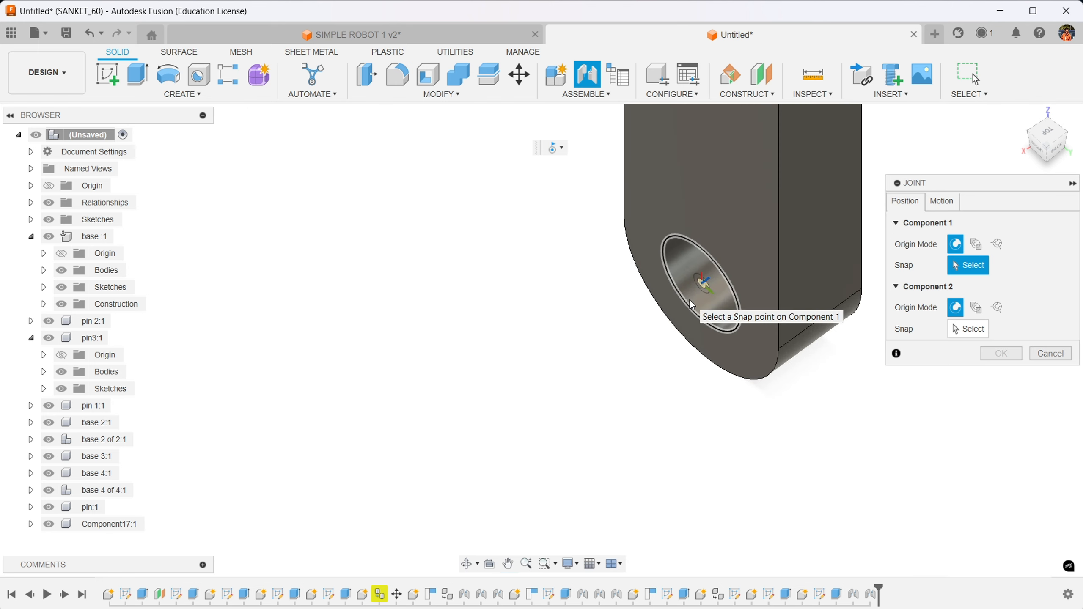
pyautogui.click(699, 304)
pyautogui.scroll(-5, 695, 313)
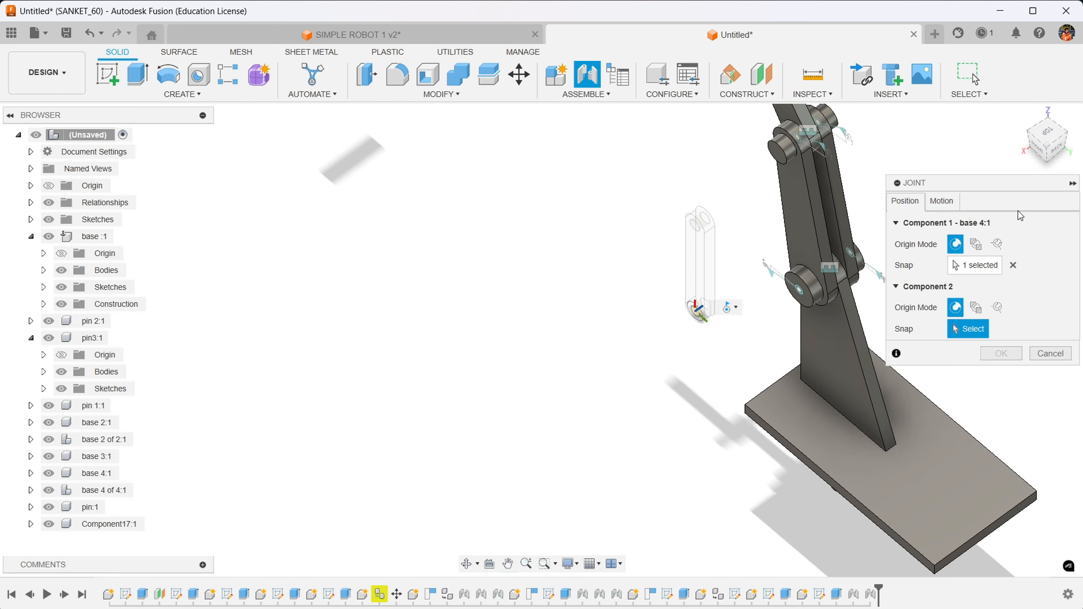
pyautogui.scroll(-4, 834, 209)
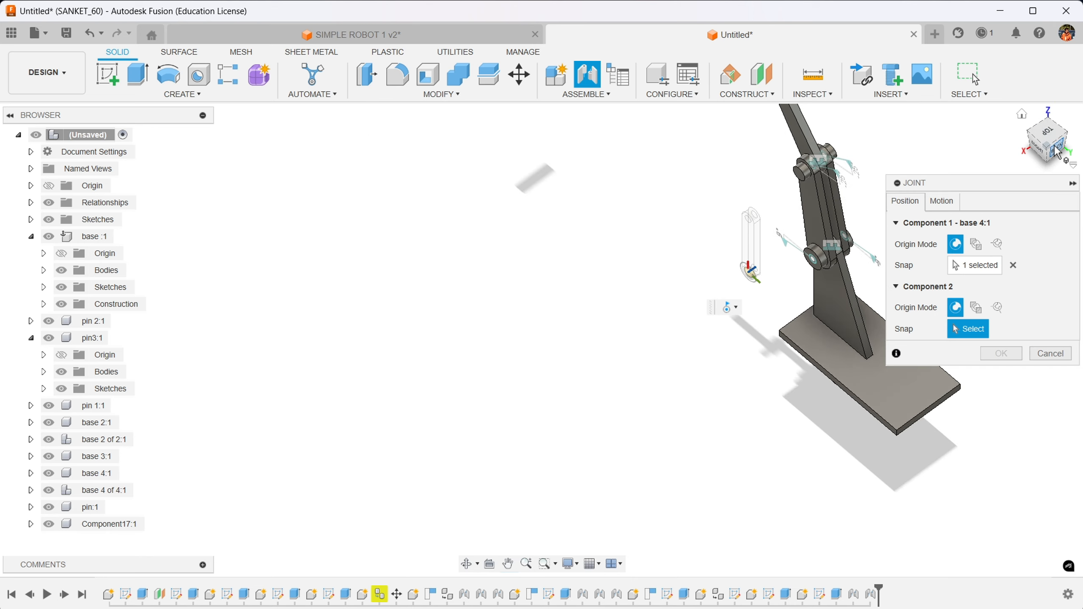
pyautogui.moveTo(1054, 147); pyautogui.dragTo(722, 343)
pyautogui.scroll(5, 704, 320)
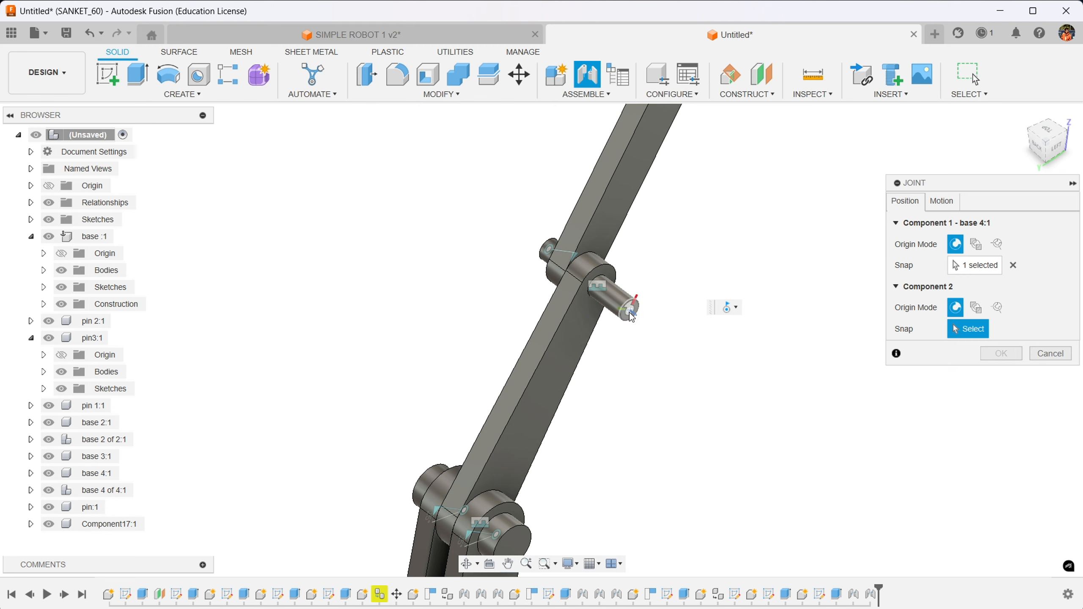
pyautogui.click(632, 318)
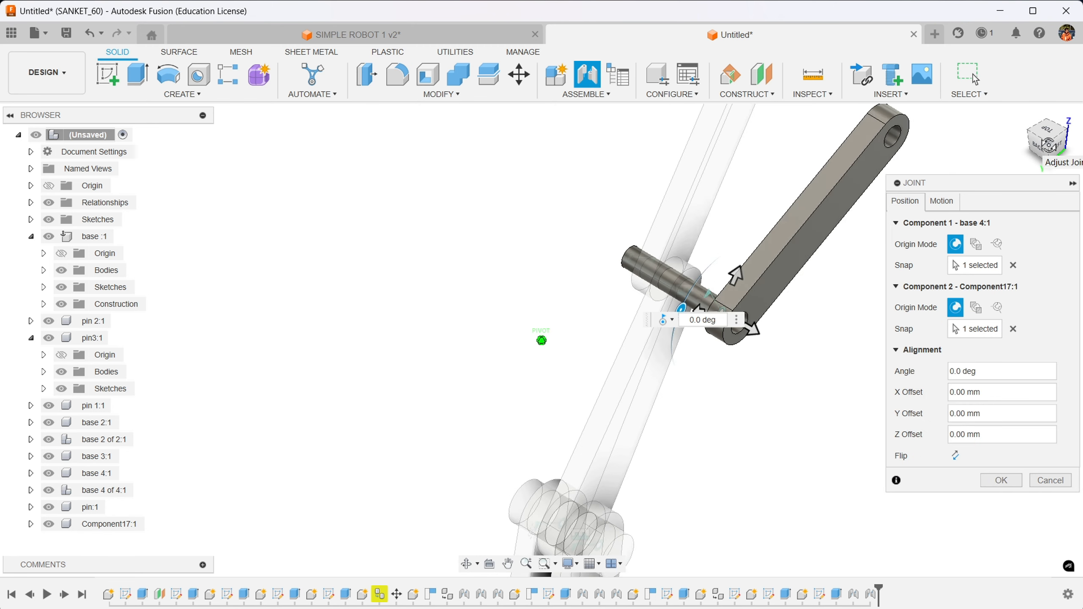
pyautogui.moveTo(752, 329); pyautogui.dragTo(720, 308)
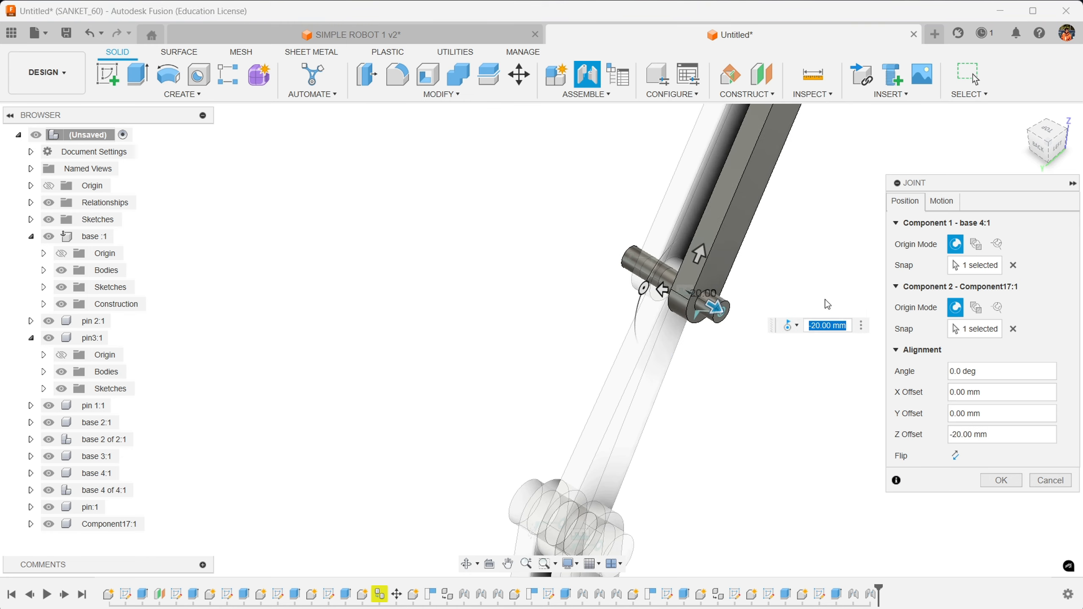
pyautogui.click(989, 481)
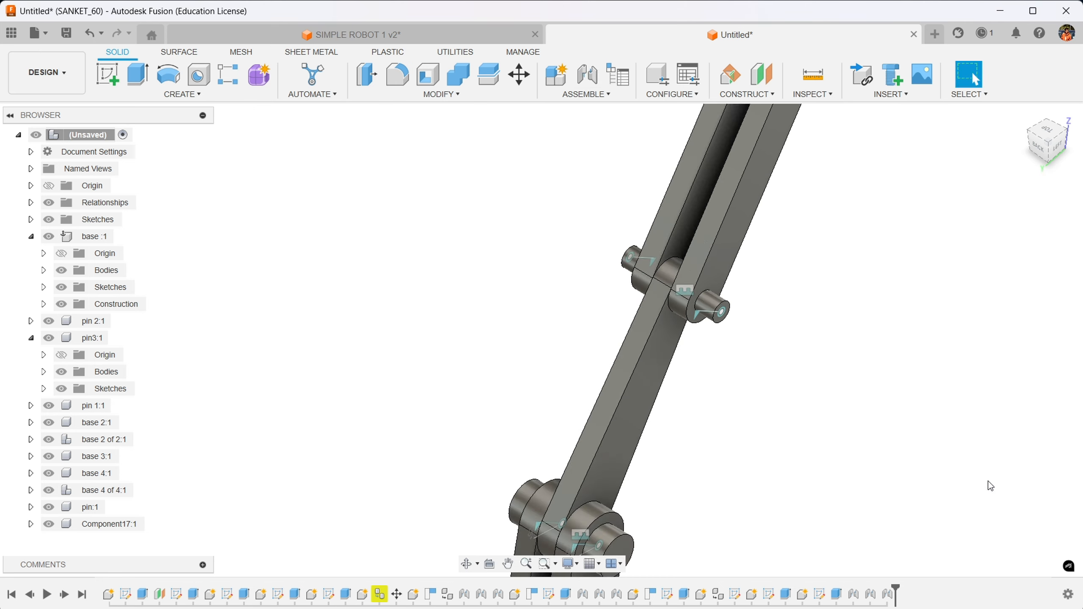
# - Move the loose small pin from beside the base plate to near the free upper ends of the base 4 links
pyautogui.moveTo(1043, 134)
pyautogui.mouseDown()
pyautogui.moveTo(1044, 157)
pyautogui.moveTo(1036, 144)
pyautogui.mouseUp()
pyautogui.scroll(-3, 695, 497)
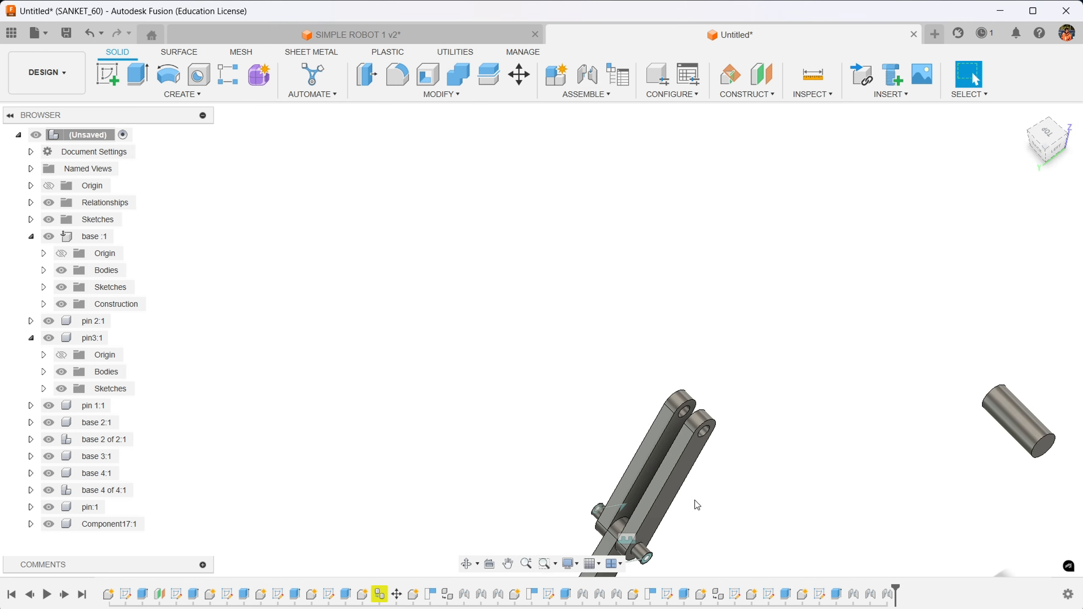
pyautogui.moveTo(702, 476); pyautogui.dragTo(588, 290, button='middle')
pyautogui.scroll(-4, 585, 354)
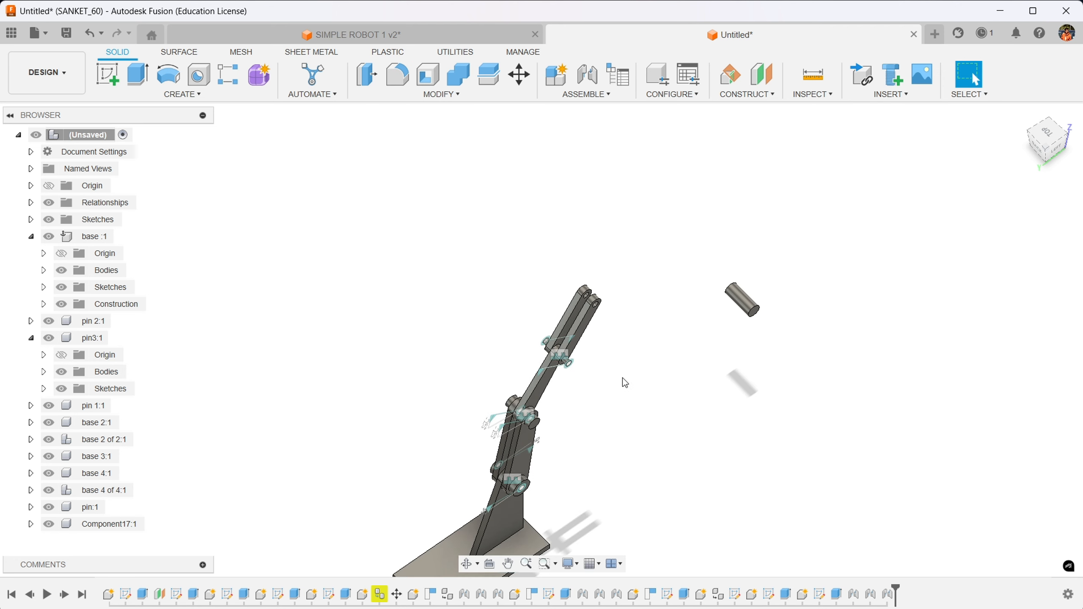
pyautogui.moveTo(634, 397); pyautogui.dragTo(653, 263, button='middle')
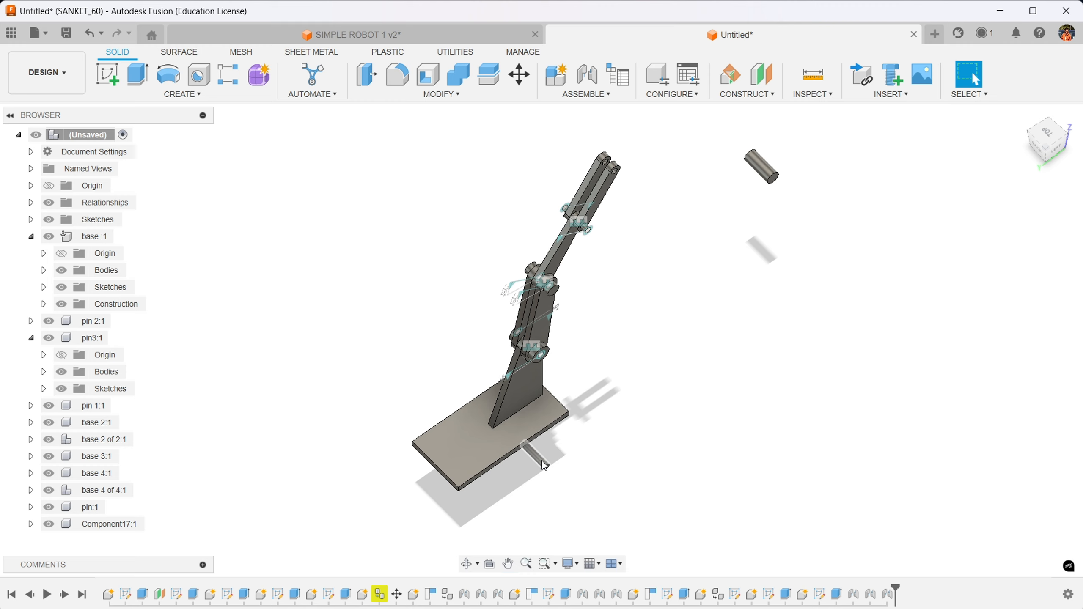
pyautogui.moveTo(545, 467); pyautogui.dragTo(659, 196)
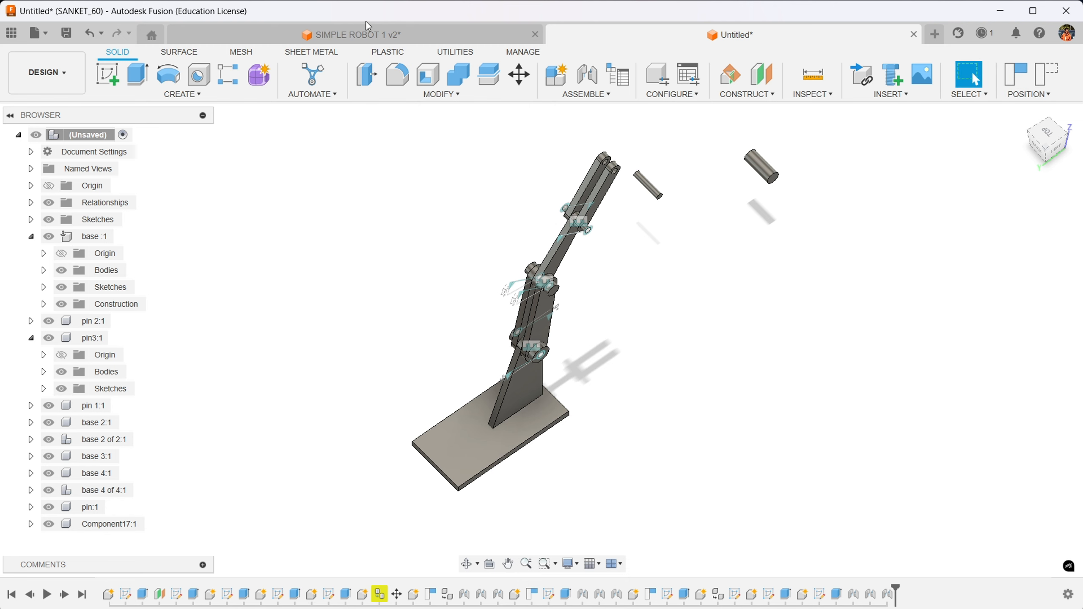
# - Switch to the SIMPLE ROBOT 1 v2 reference design, finish its open sketch, and examine how its end piece moves with the arm before returning
pyautogui.click(369, 38)
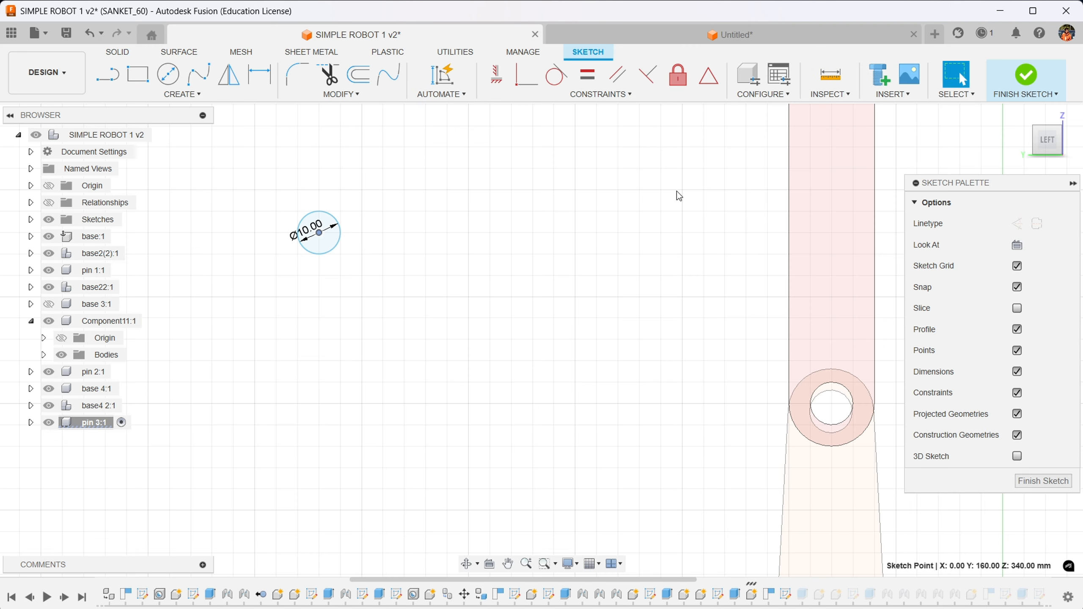
pyautogui.click(1025, 76)
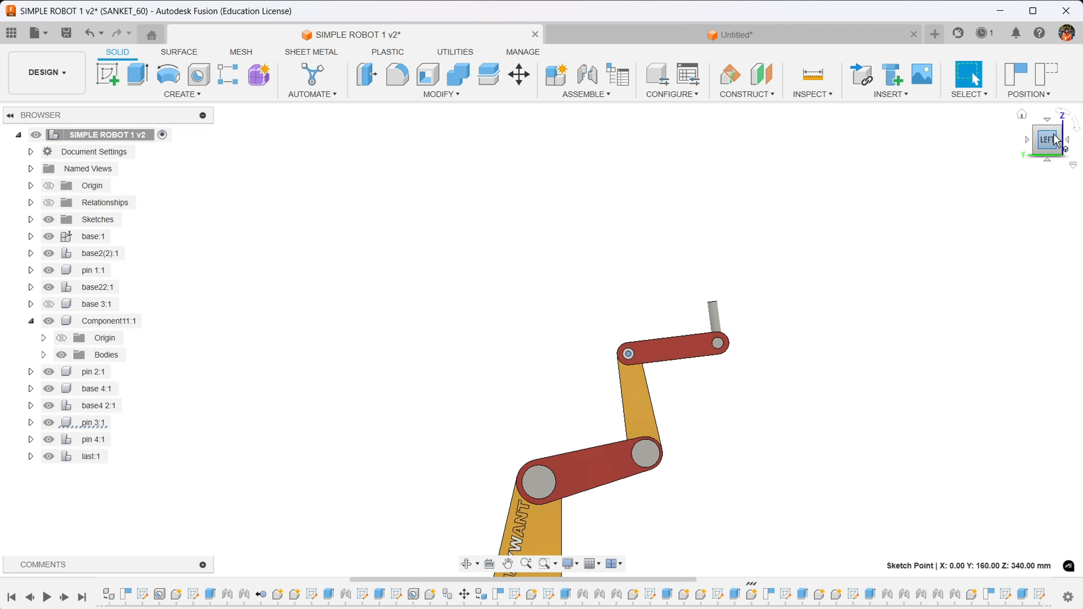
pyautogui.moveTo(1053, 138); pyautogui.dragTo(981, 142)
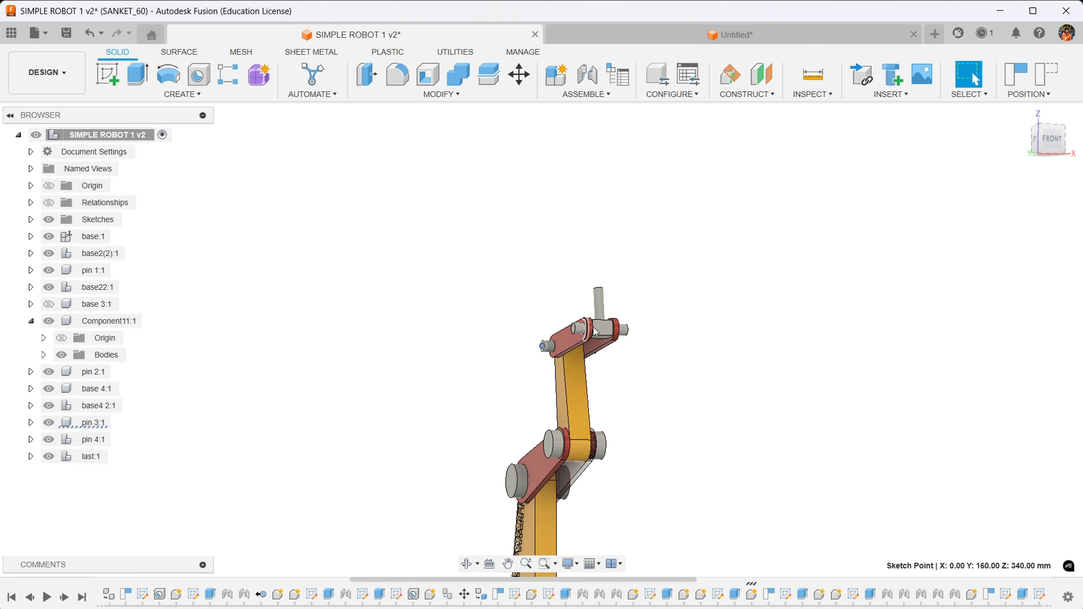
pyautogui.scroll(3, 605, 334)
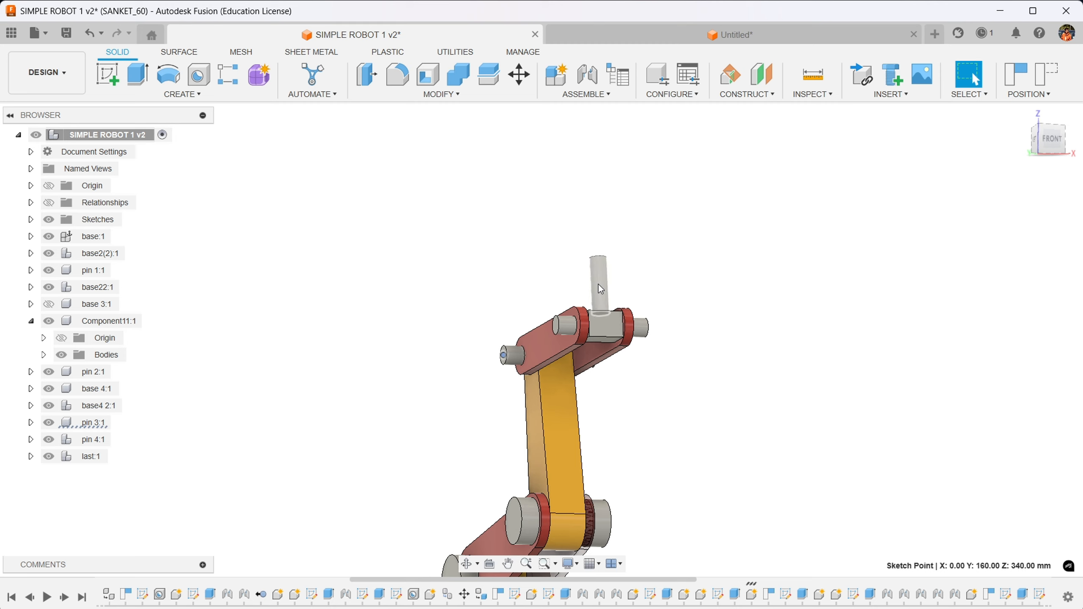
pyautogui.moveTo(601, 289); pyautogui.dragTo(641, 292)
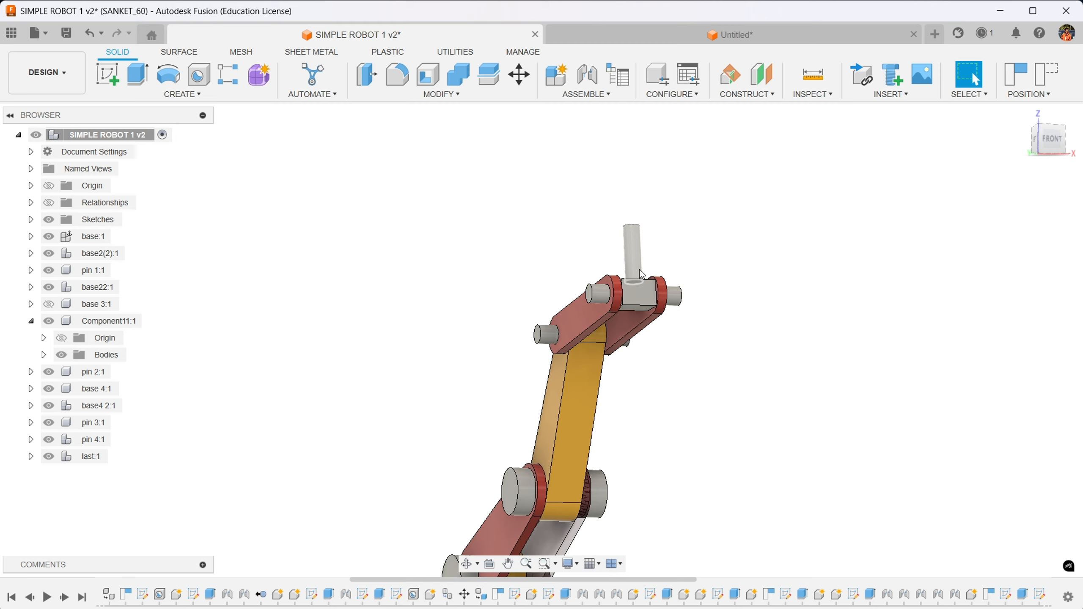
pyautogui.moveTo(642, 274); pyautogui.dragTo(704, 169)
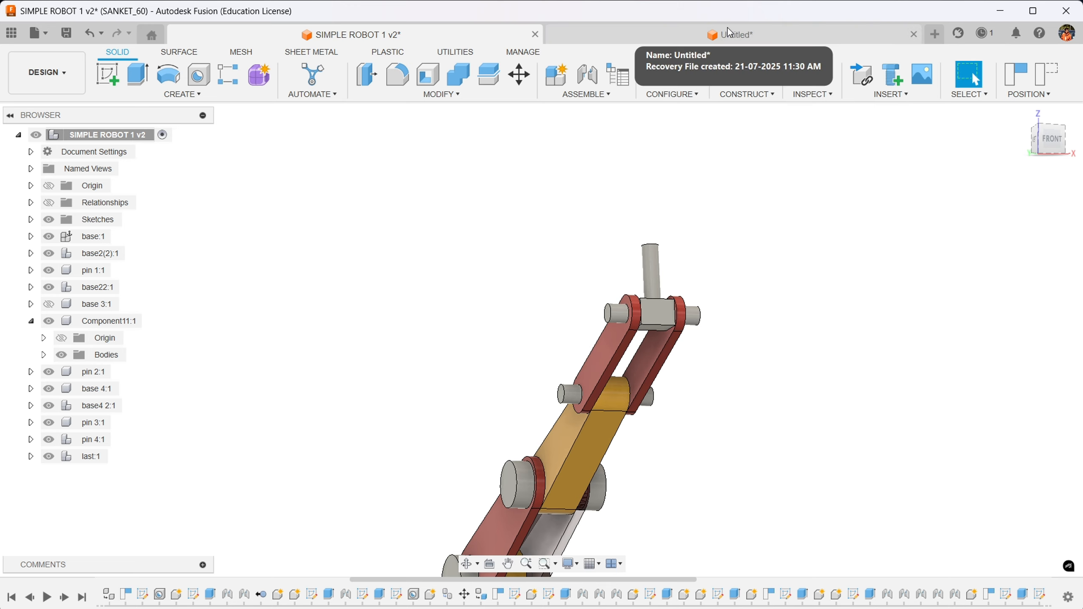
pyautogui.click(730, 34)
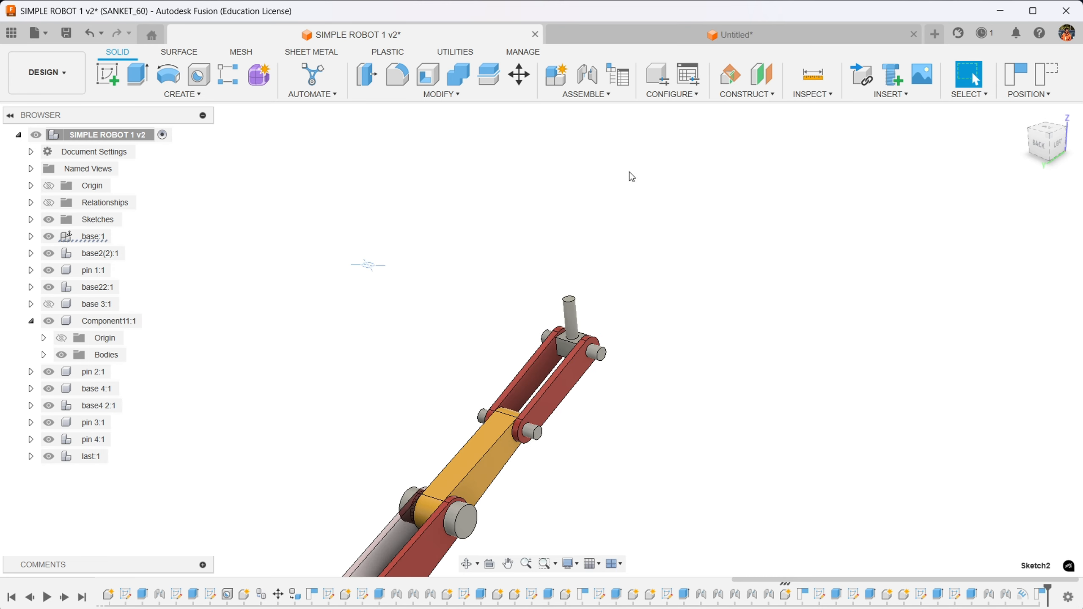
pyautogui.click(664, 36)
# - Reposition the loose small pin beside the base 4 links' free ends and swing the arm links toward it
pyautogui.scroll(4, 630, 328)
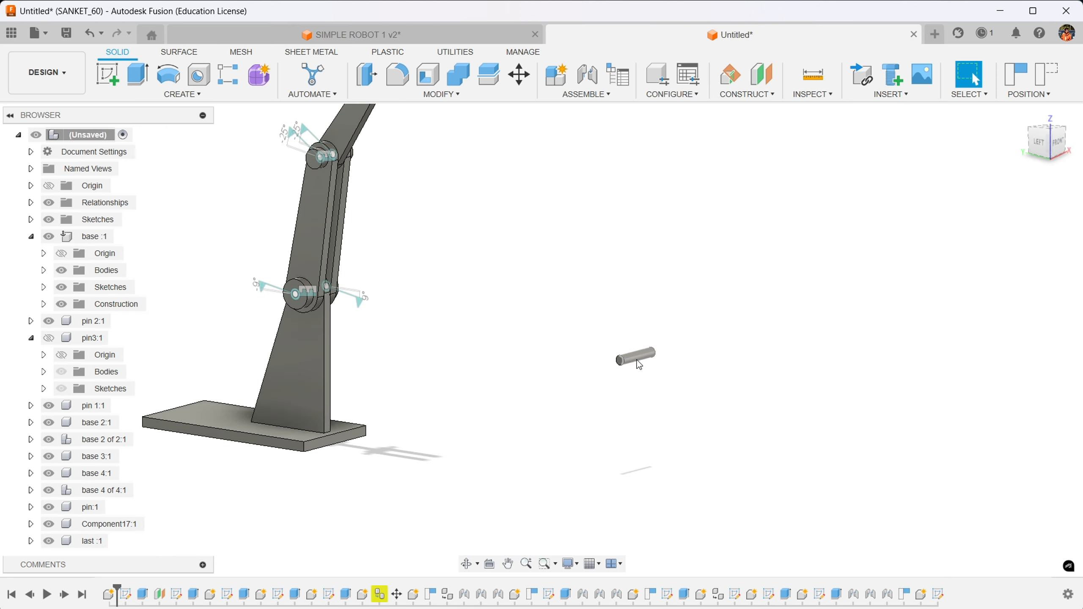
pyautogui.moveTo(637, 352); pyautogui.dragTo(521, 132)
pyautogui.moveTo(578, 180); pyautogui.dragTo(660, 499, button='middle')
pyautogui.moveTo(599, 471); pyautogui.dragTo(598, 340)
pyautogui.scroll(1, 620, 364)
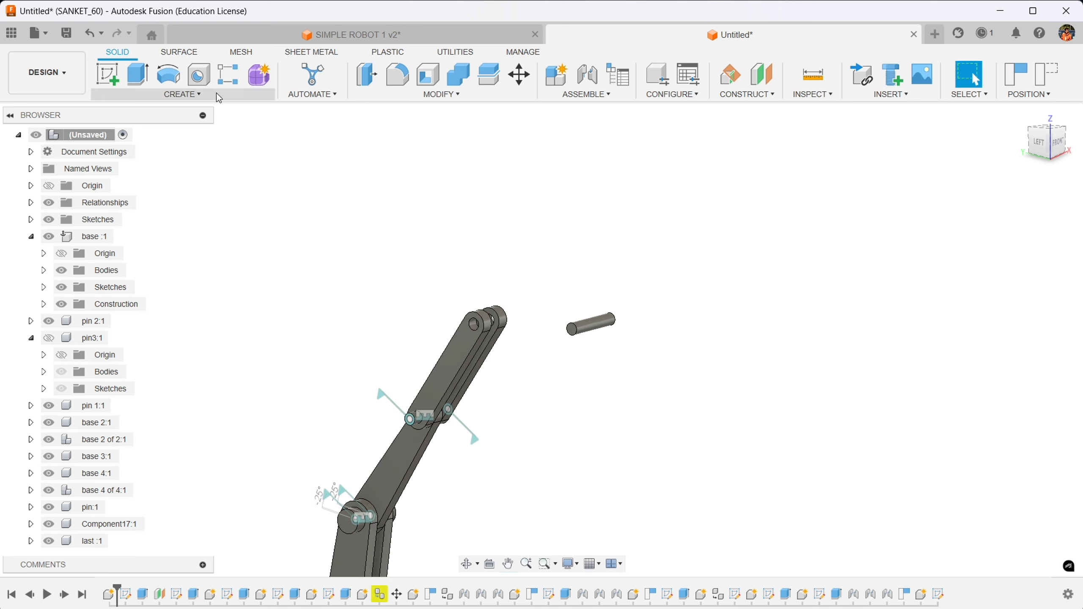
pyautogui.moveTo(469, 341); pyautogui.dragTo(494, 335)
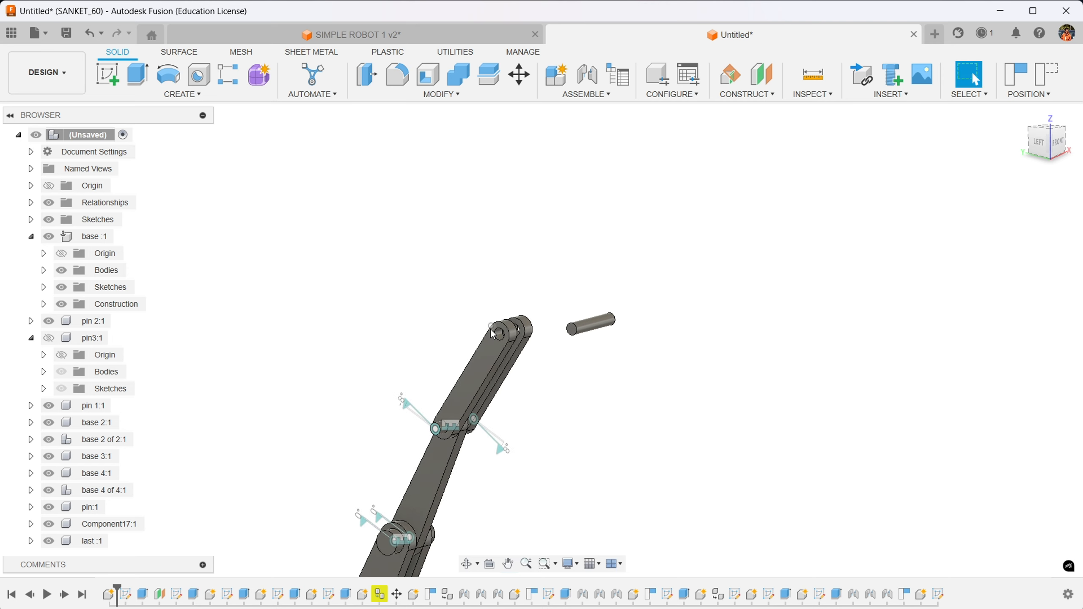
pyautogui.scroll(2, 595, 224)
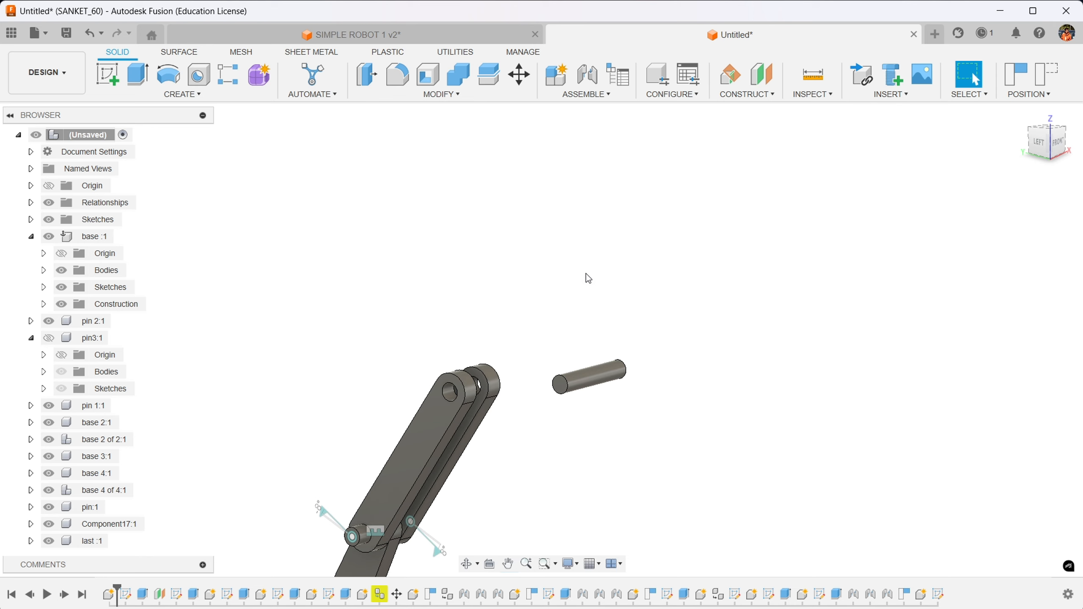
pyautogui.moveTo(589, 278); pyautogui.dragTo(561, 188, button='middle')
# - Joint the loose small pin's end face to the upper hole of the base 4 link, offset outward along the hole's axis
pyautogui.click(109, 77)
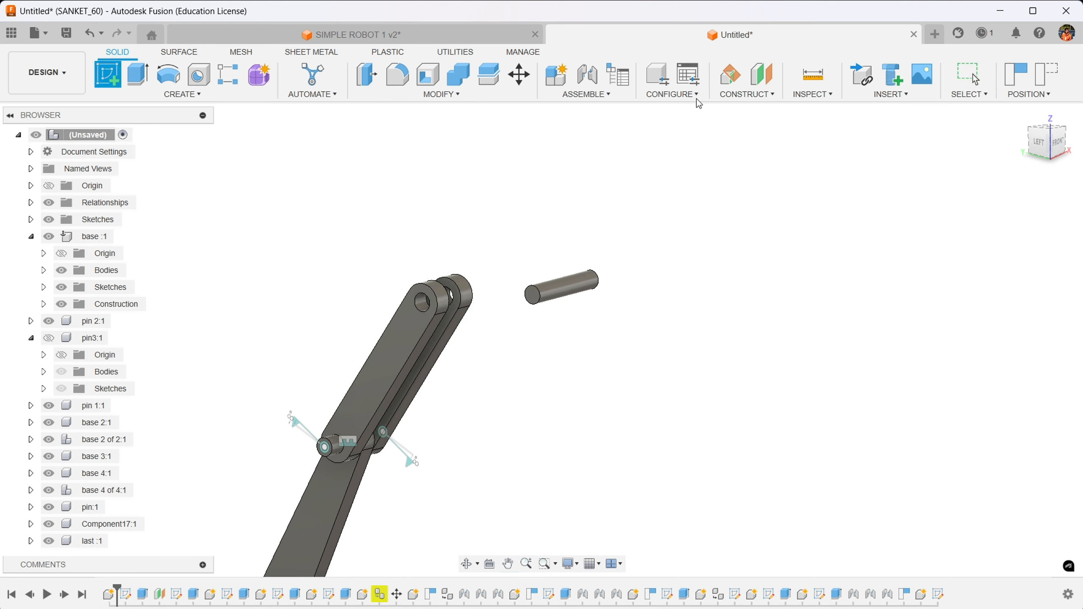
pyautogui.click(588, 75)
pyautogui.scroll(3, 548, 308)
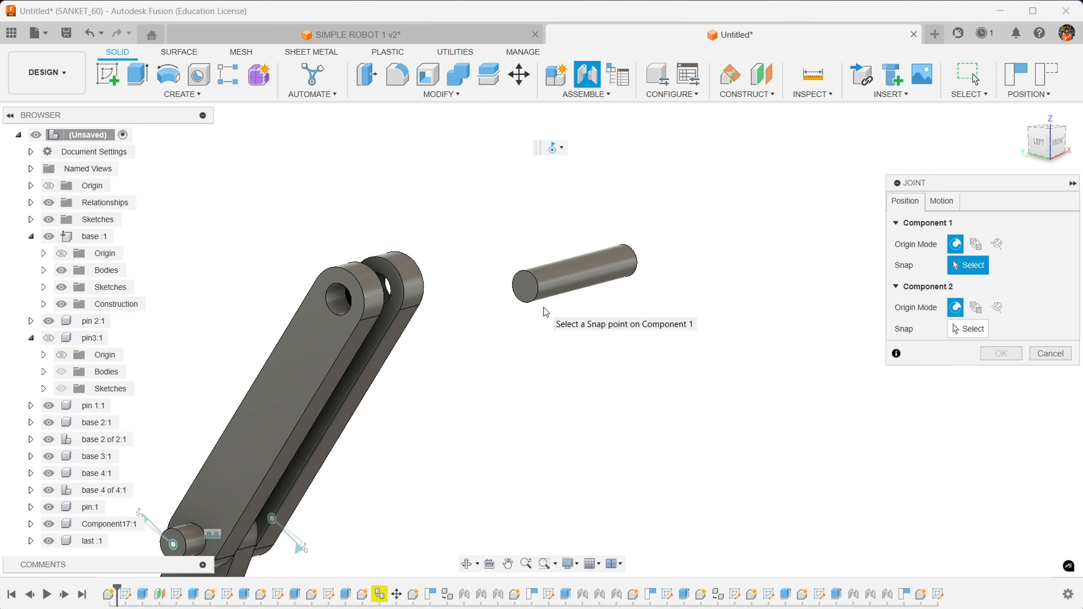
pyautogui.click(525, 287)
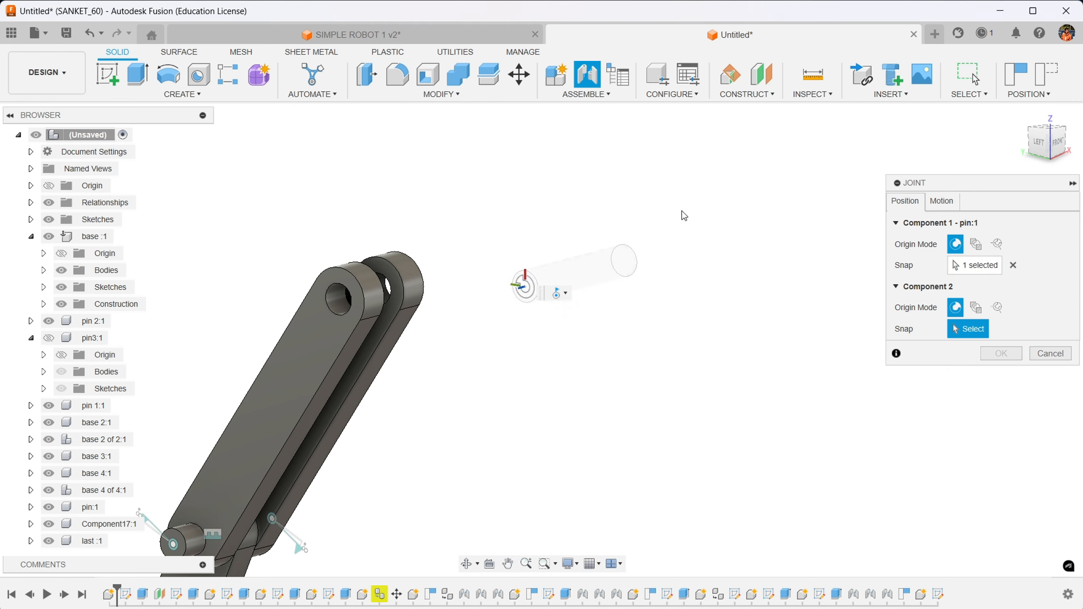
pyautogui.click(337, 310)
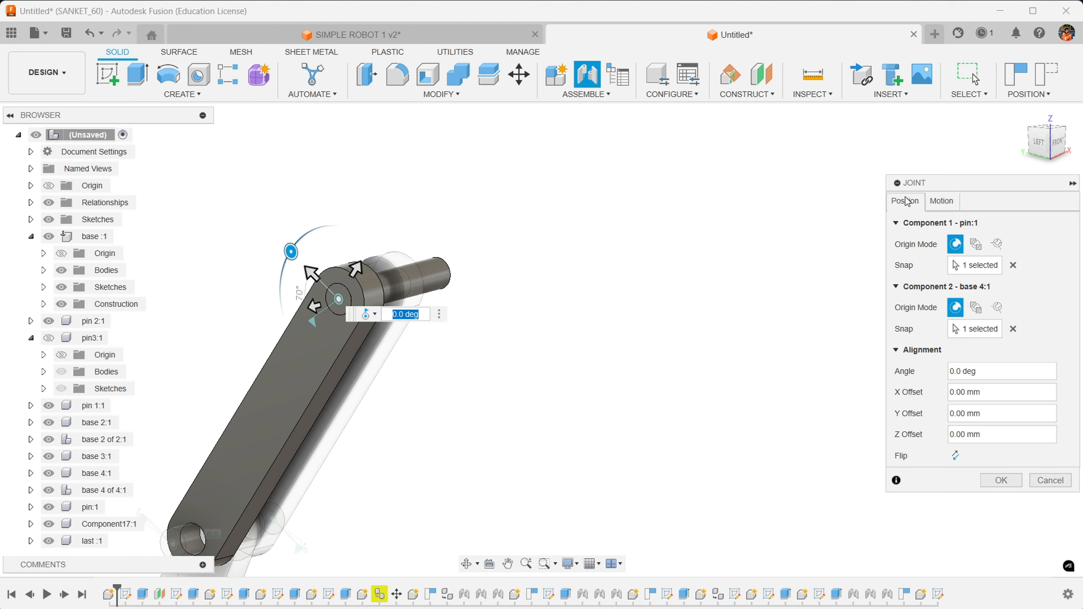
pyautogui.moveTo(1053, 139); pyautogui.dragTo(1037, 141)
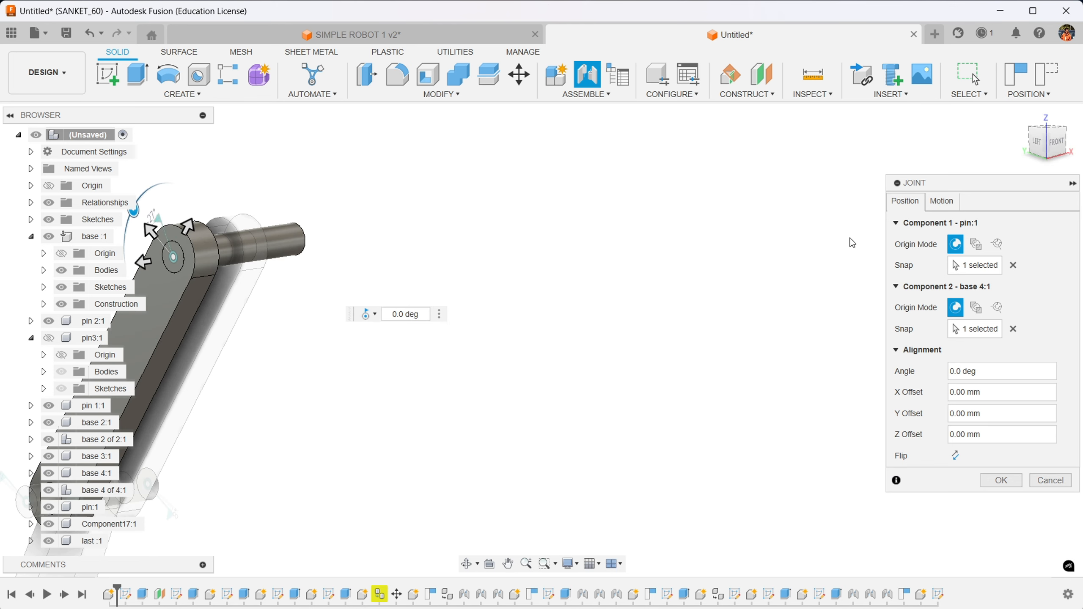
pyautogui.moveTo(430, 472); pyautogui.dragTo(730, 529, button='middle')
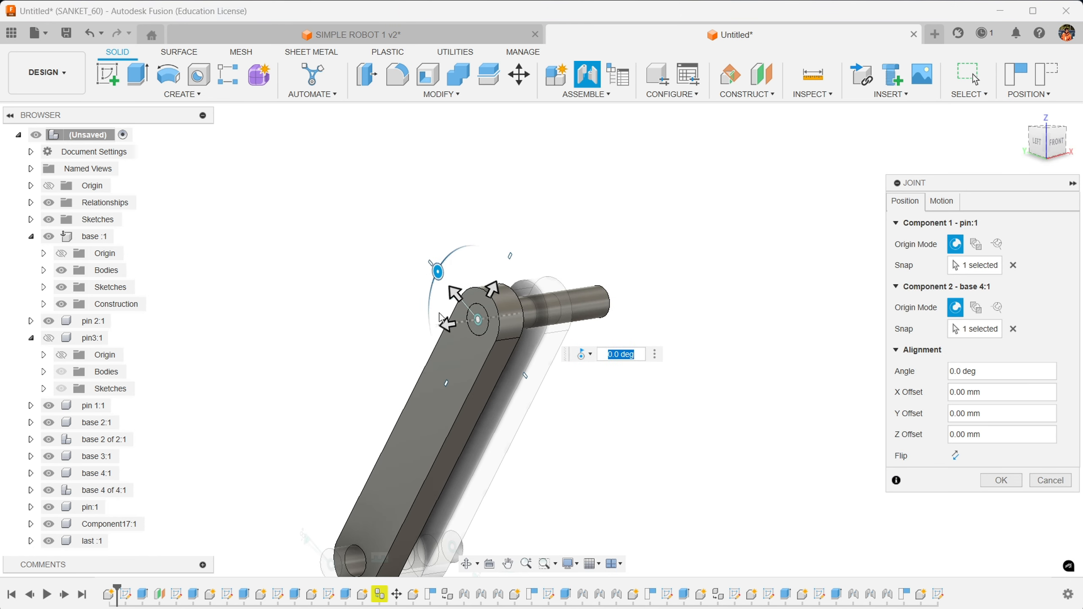
pyautogui.moveTo(444, 325); pyautogui.dragTo(428, 329)
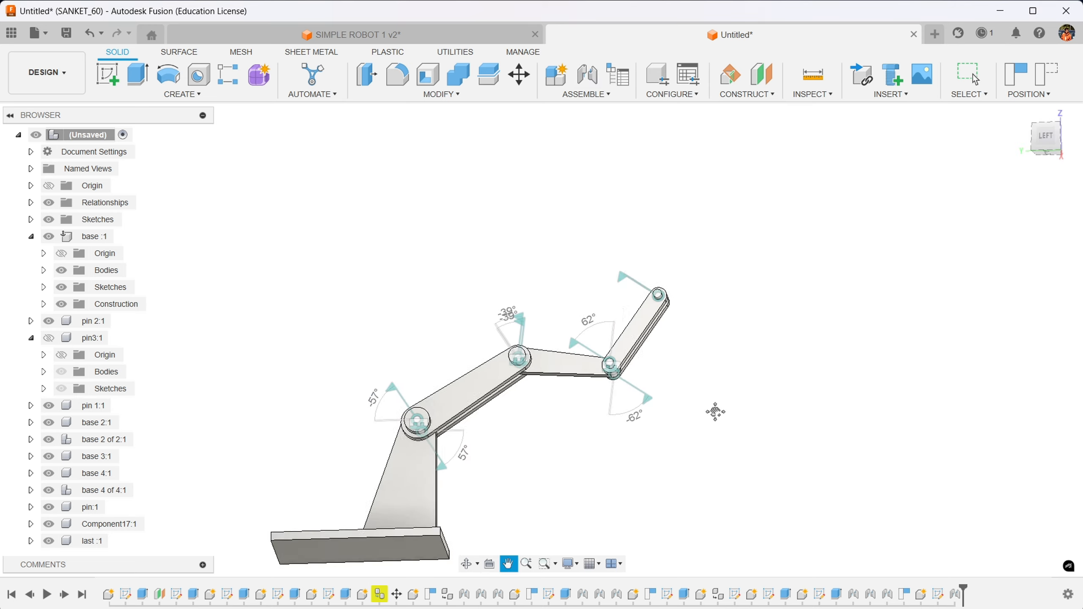
# - Swing the jointed arm links into a raised, folded pose and hide the assembly's joints
pyautogui.moveTo(716, 411); pyautogui.dragTo(747, 332, button='middle')
pyautogui.moveTo(661, 260); pyautogui.dragTo(740, 278)
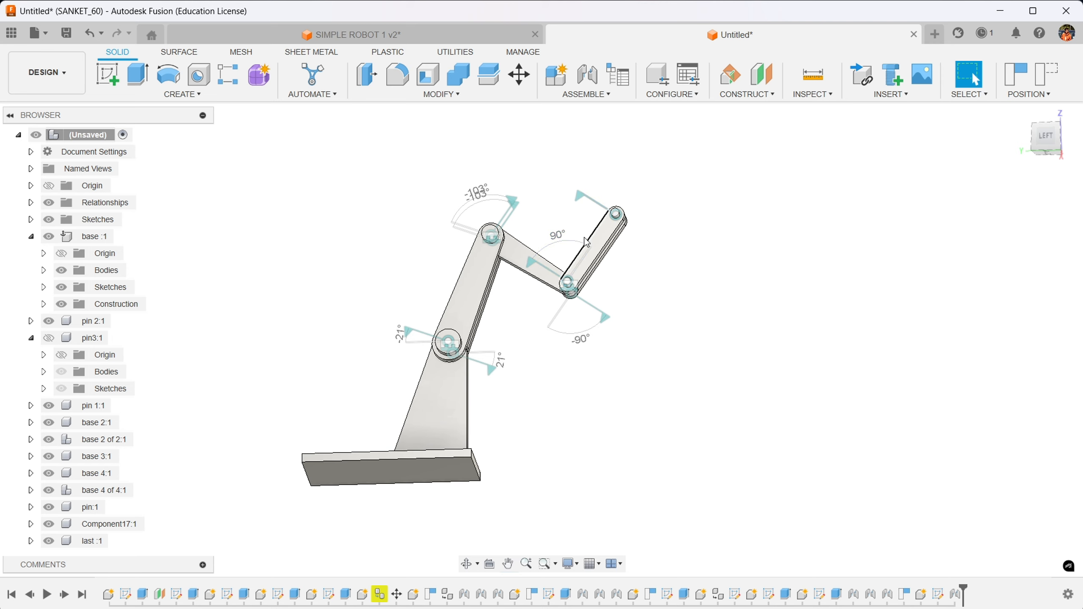
pyautogui.moveTo(1050, 143); pyautogui.dragTo(1074, 168)
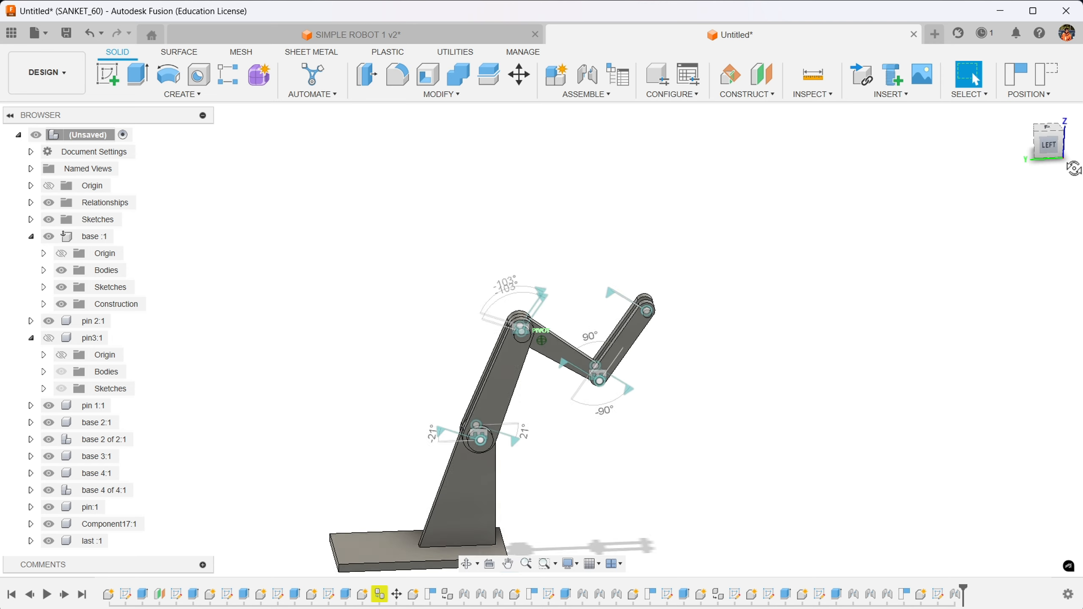
pyautogui.keyDown('shift'); pyautogui.moveTo(943, 204); pyautogui.dragTo(690, 302, button='middle'); pyautogui.keyUp('shift')
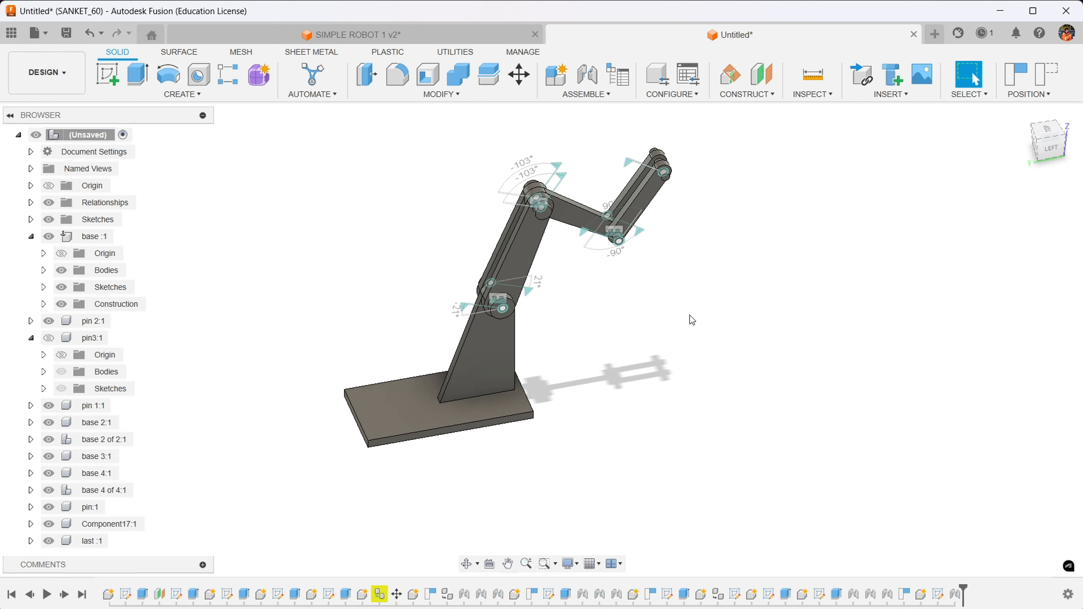
pyautogui.click(632, 165)
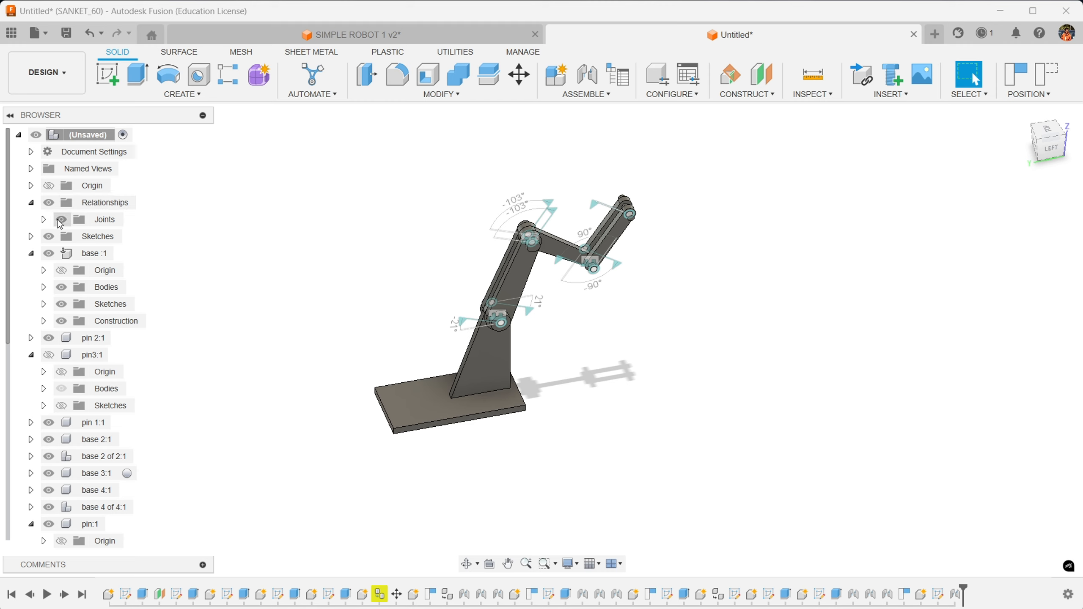
pyautogui.click(61, 220)
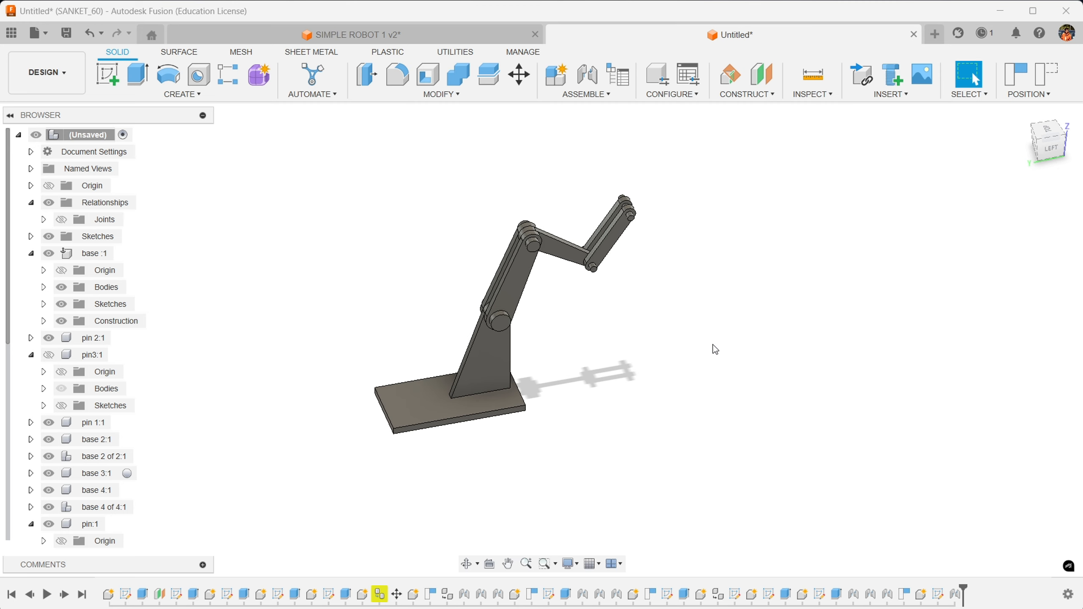
# - Start assigning appearances to bodies and components, and search the Fusion appearance library for yellow
pyautogui.press('a')
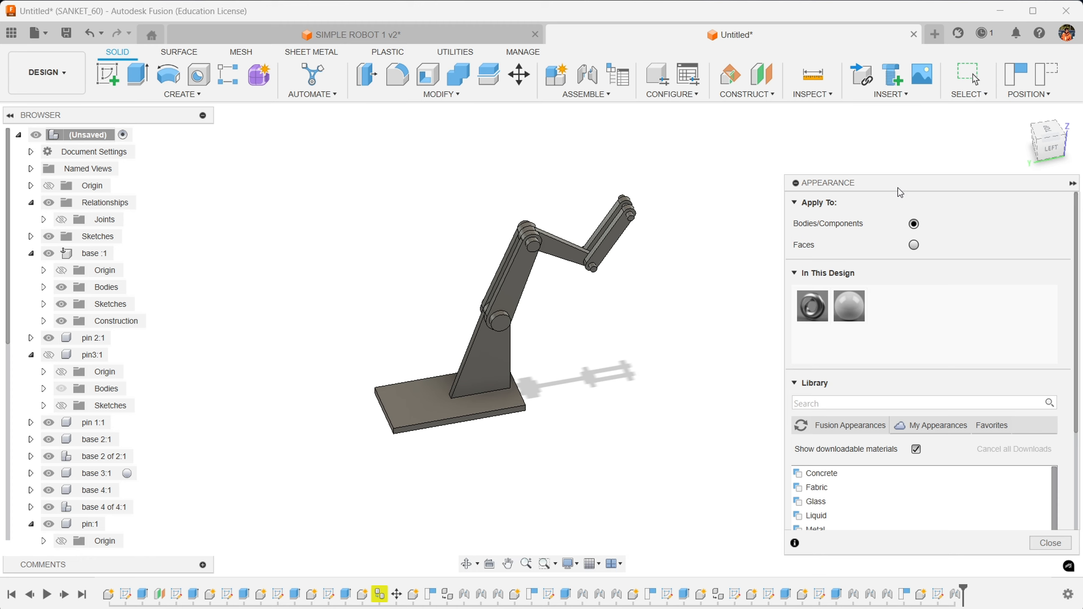
pyautogui.moveTo(898, 188); pyautogui.dragTo(849, 124)
pyautogui.scroll(-5, 812, 389)
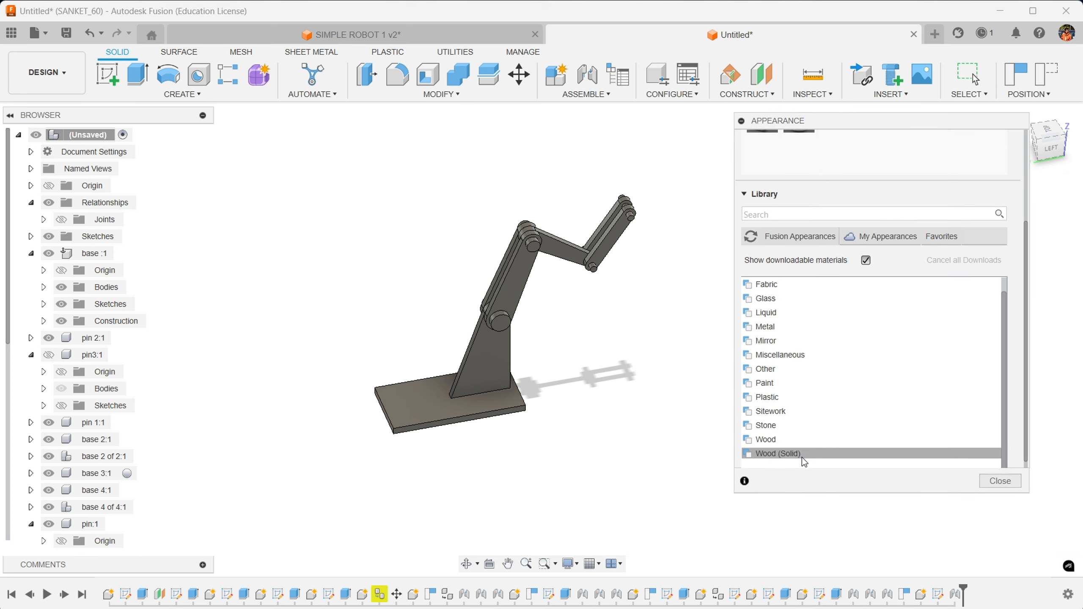
pyautogui.click(796, 214)
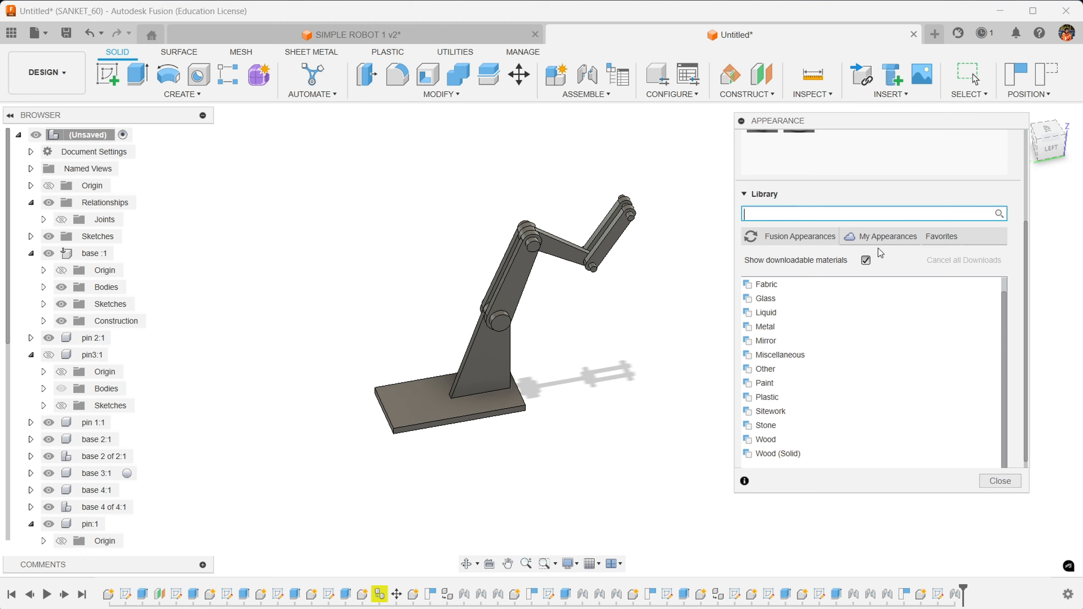
pyautogui.write('yellow')
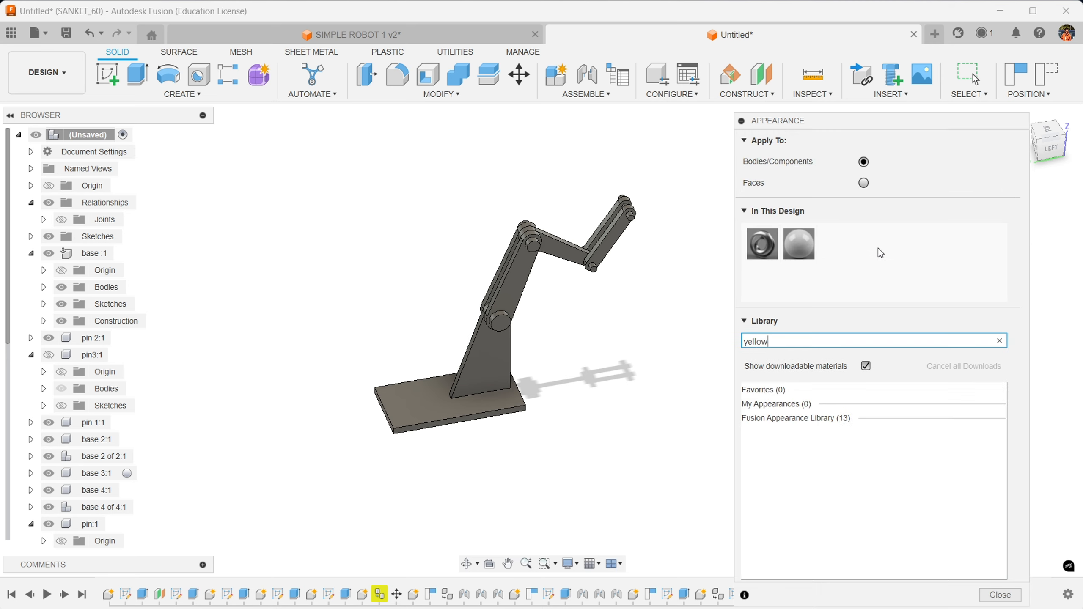
pyautogui.click(861, 417)
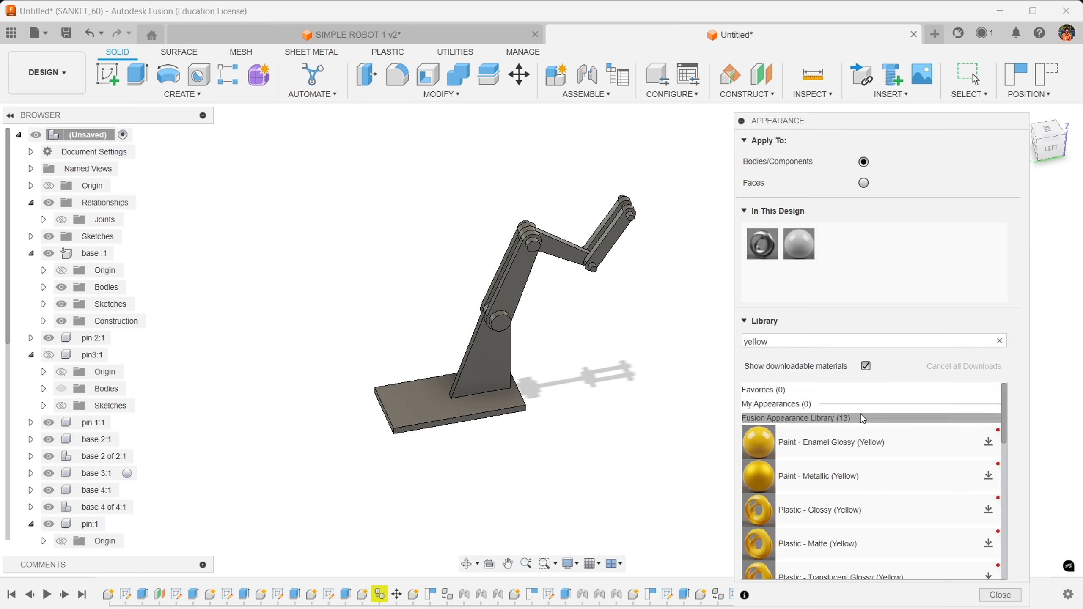
pyautogui.scroll(-1, 861, 429)
# - Apply Paint - Enamel Glossy (Yellow) to the single base 3 link and Paint - Metallic (Yellow) to the end link, base 4
pyautogui.moveTo(851, 404)
pyautogui.mouseDown()
pyautogui.moveTo(558, 327)
pyautogui.moveTo(550, 252)
pyautogui.mouseUp()
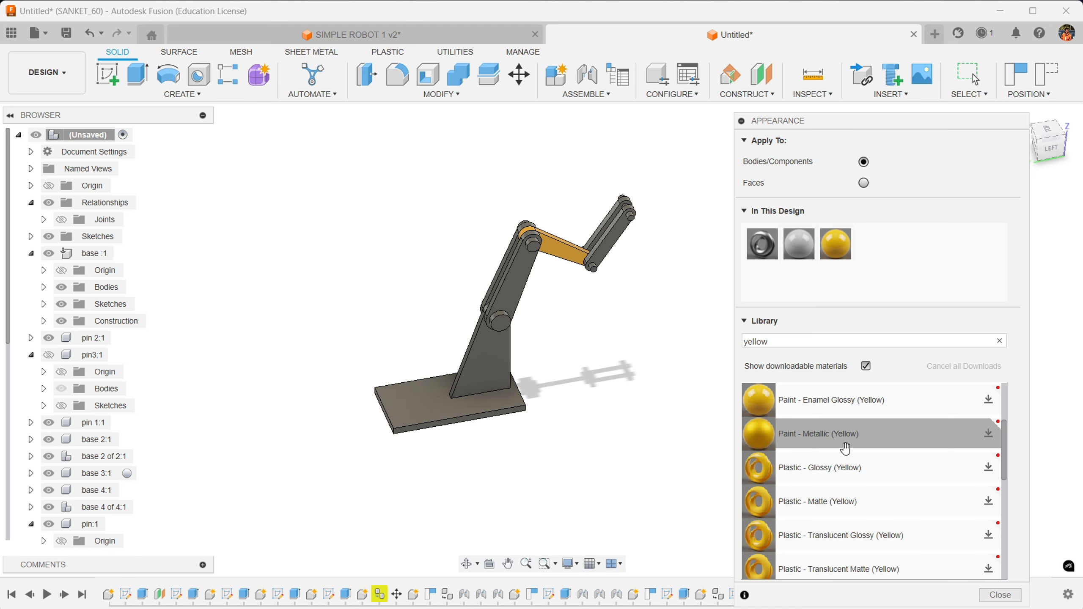
pyautogui.moveTo(846, 446); pyautogui.dragTo(612, 237)
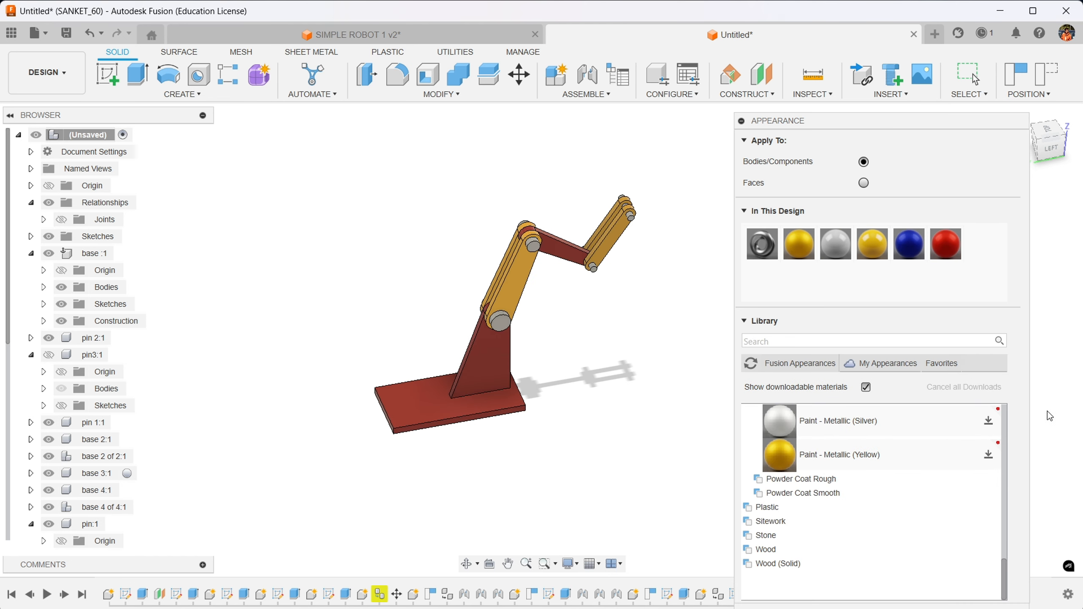
pyautogui.press('Escape')
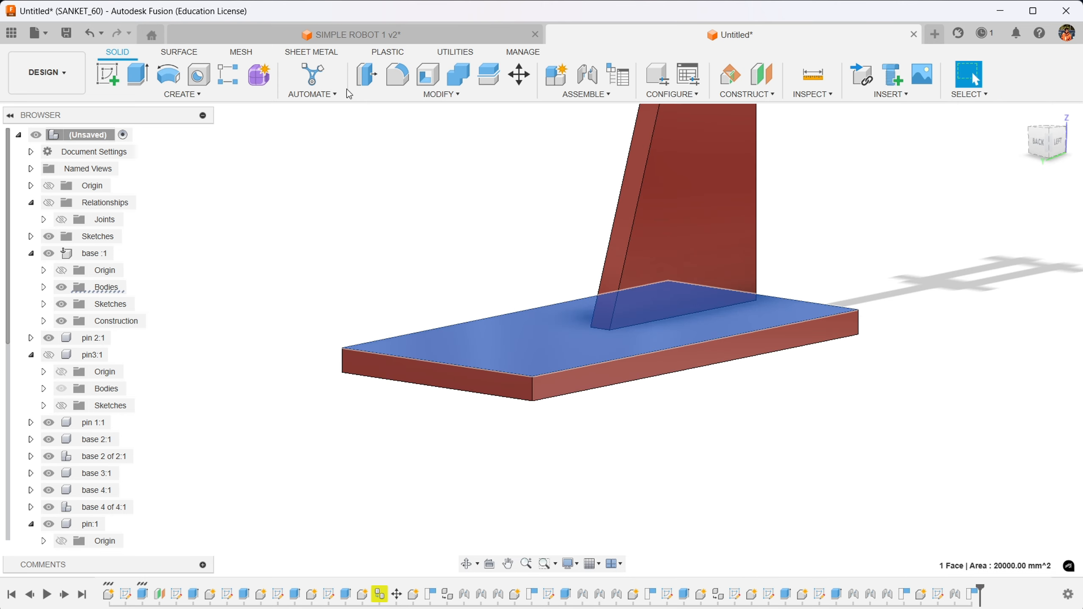
# - Sketch the text "RoboGyaan" on the base plate's top face, in the free area behind the upright, and finish the sketch
pyautogui.click(106, 75)
pyautogui.click(180, 95)
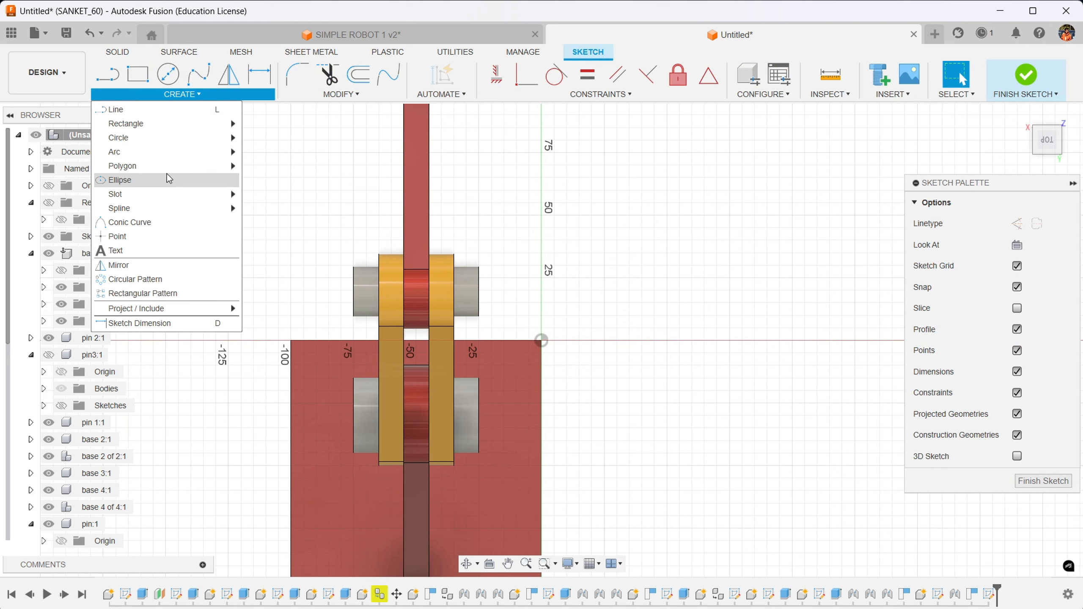
pyautogui.click(150, 251)
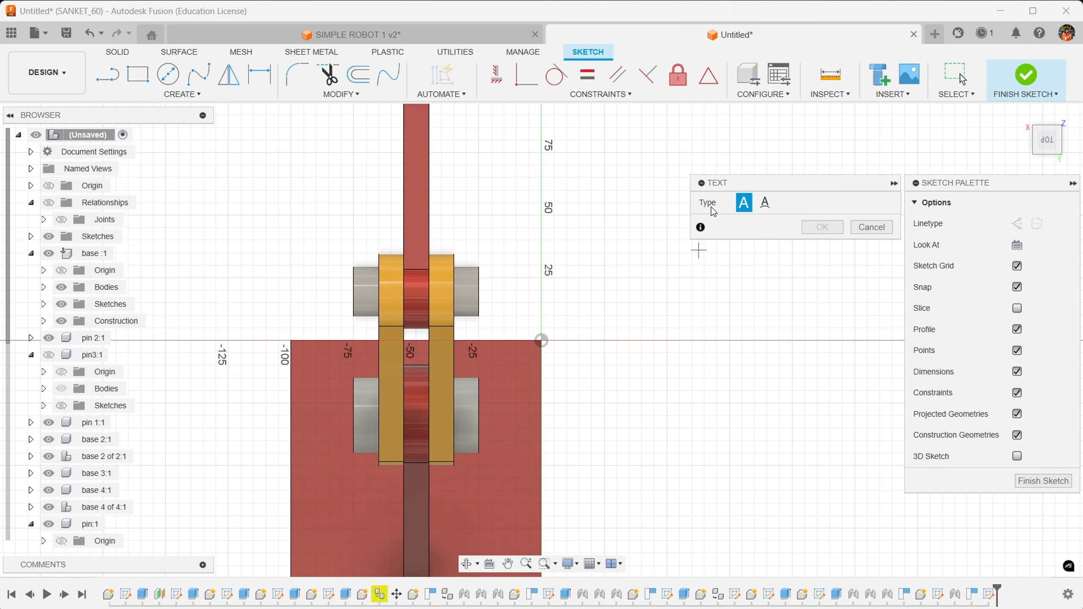
pyautogui.moveTo(504, 423); pyautogui.dragTo(623, 29, button='middle')
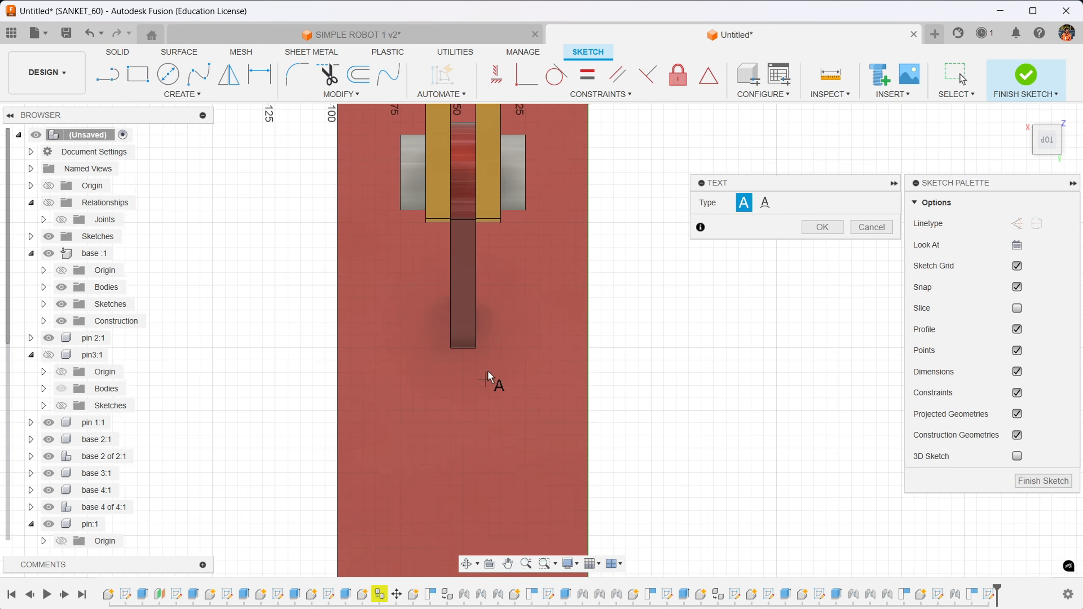
pyautogui.click(413, 334)
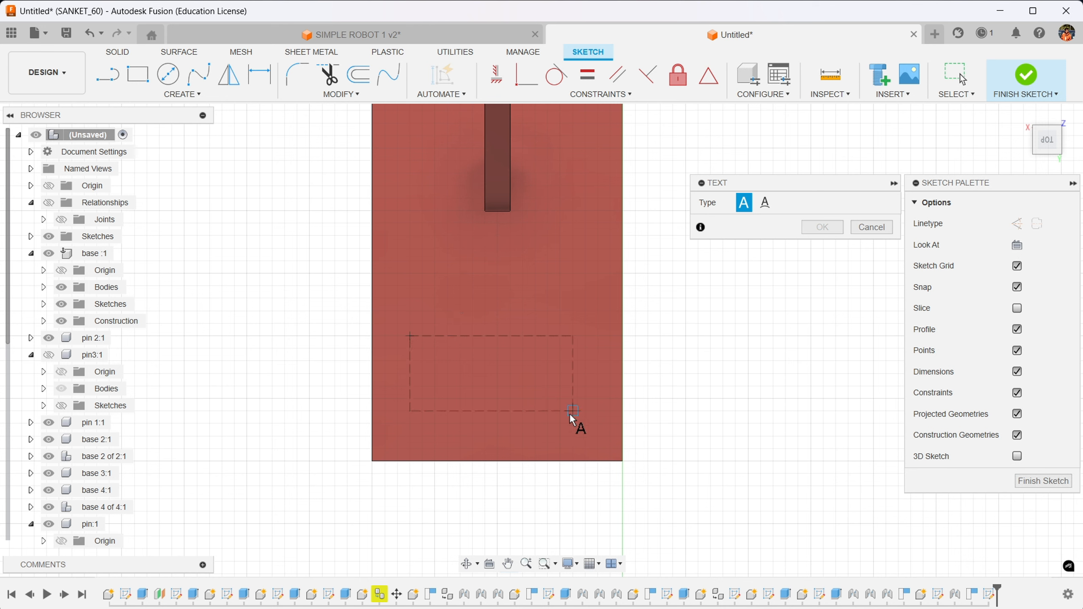
pyautogui.click(571, 407)
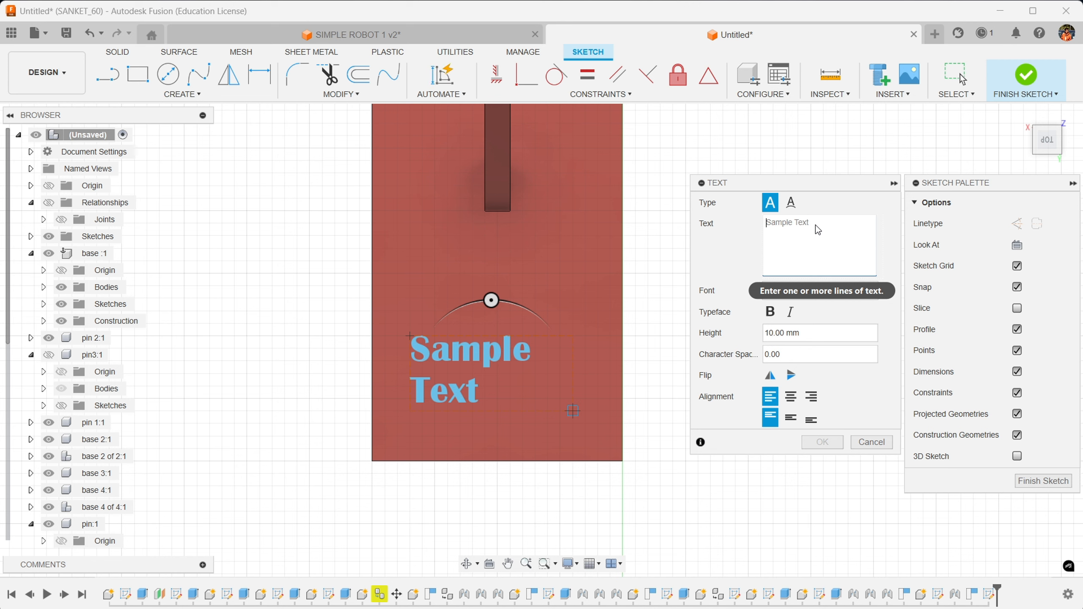
pyautogui.write('RoboGyaan')
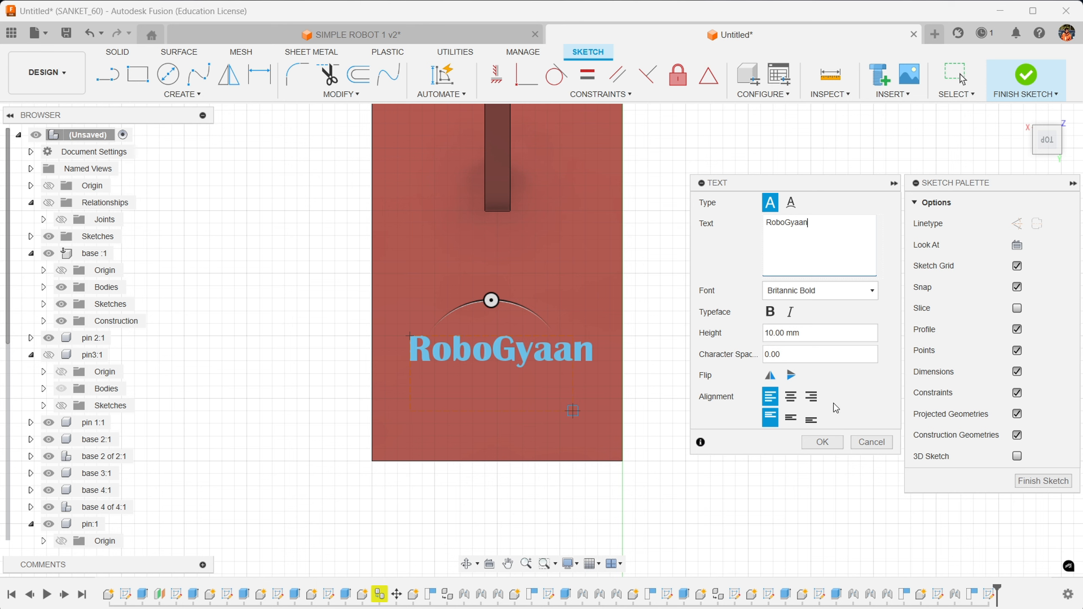
pyautogui.click(825, 442)
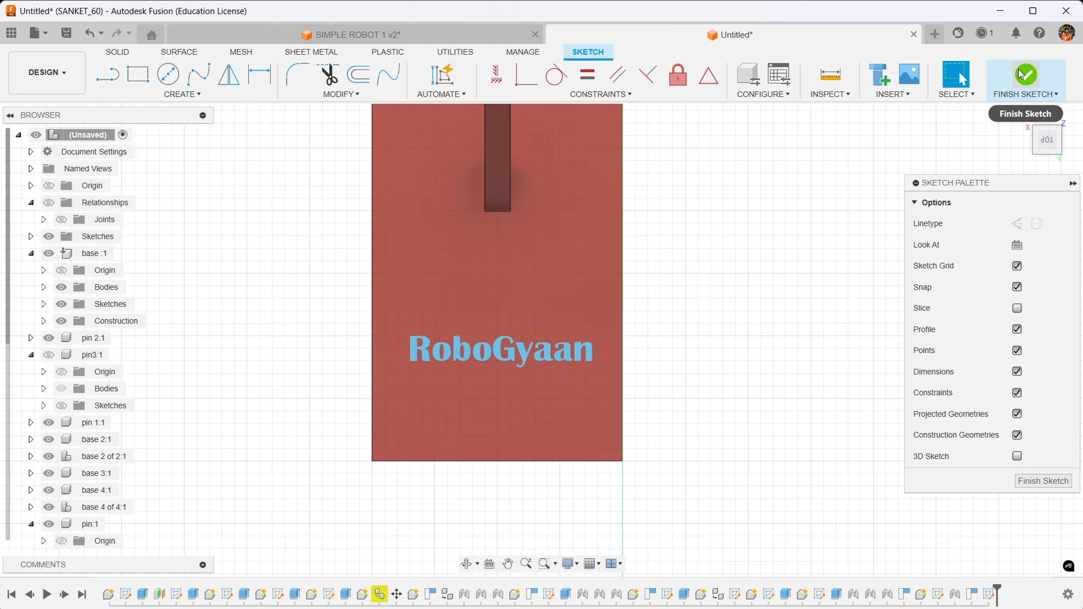
pyautogui.click(1026, 77)
# - Emboss the RoboGyaan text onto the base plate's top face as raised lettering with a depth of 5 mm
pyautogui.click(205, 94)
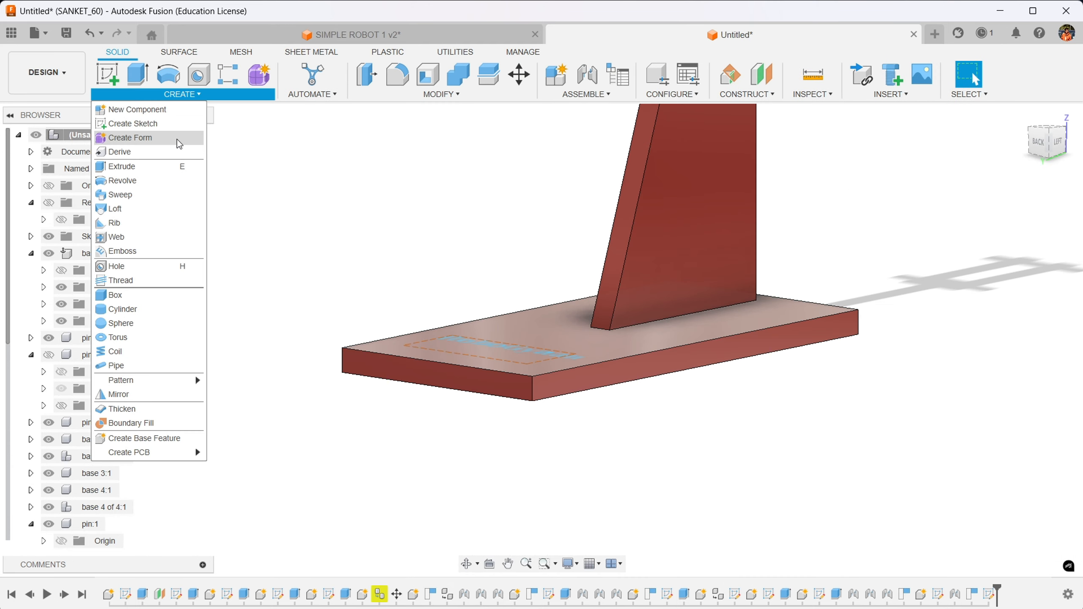
pyautogui.click(146, 254)
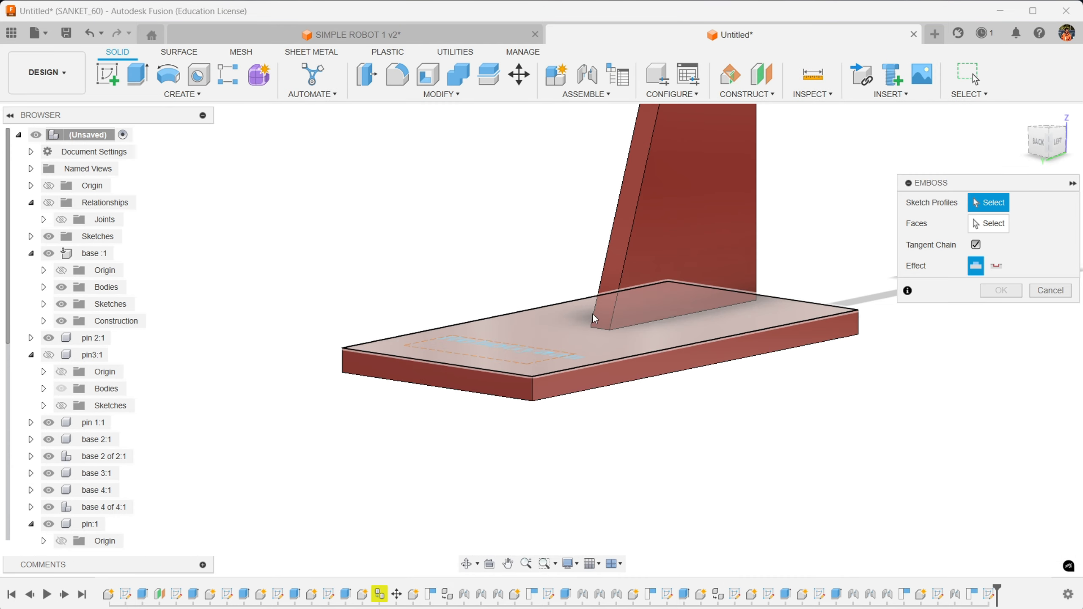
pyautogui.moveTo(1041, 143); pyautogui.dragTo(1070, 151)
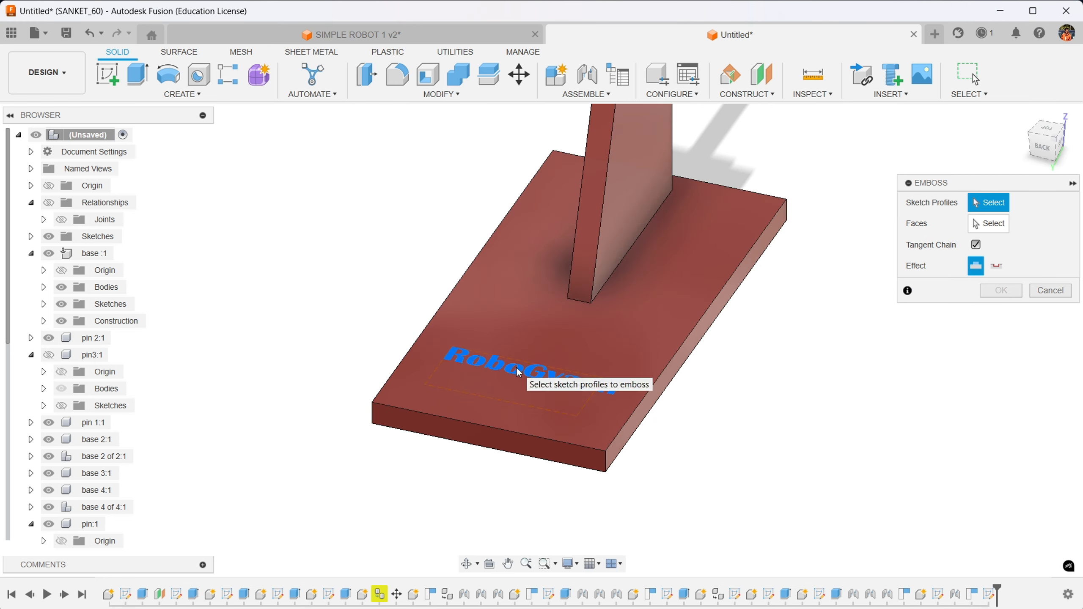
pyautogui.click(567, 379)
pyautogui.click(991, 224)
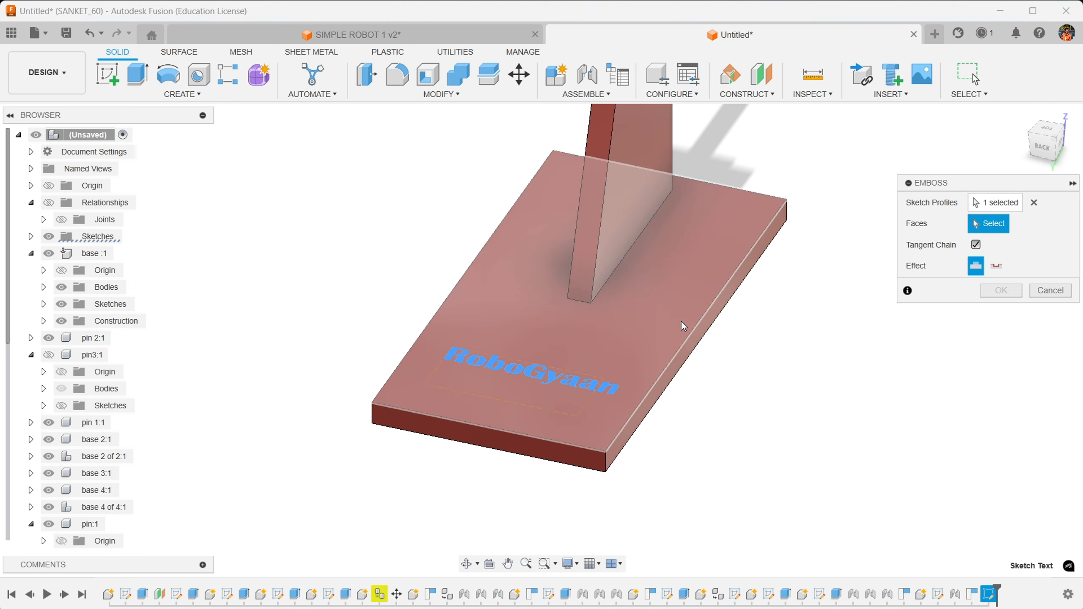
pyautogui.click(673, 326)
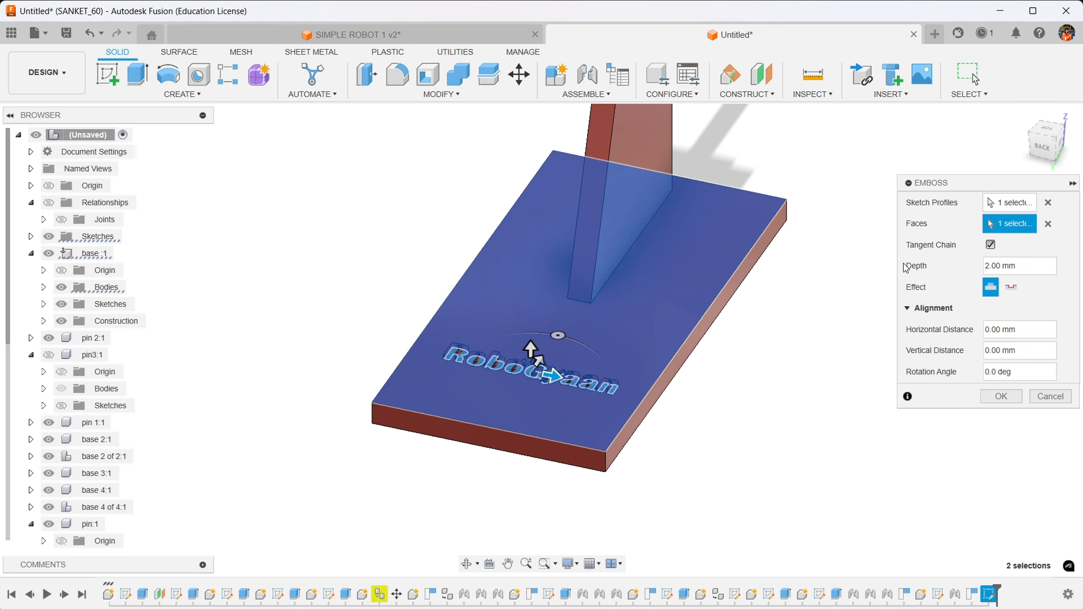
pyautogui.moveTo(1045, 152); pyautogui.dragTo(1024, 132)
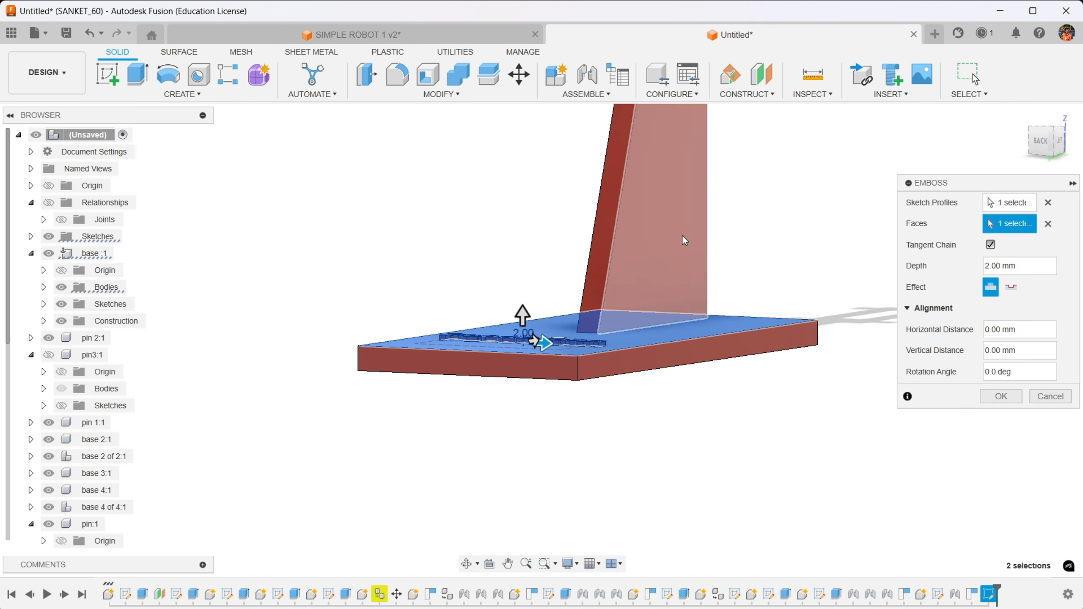
pyautogui.moveTo(522, 318)
pyautogui.mouseDown()
pyautogui.moveTo(525, 294)
pyautogui.moveTo(524, 312)
pyautogui.mouseUp()
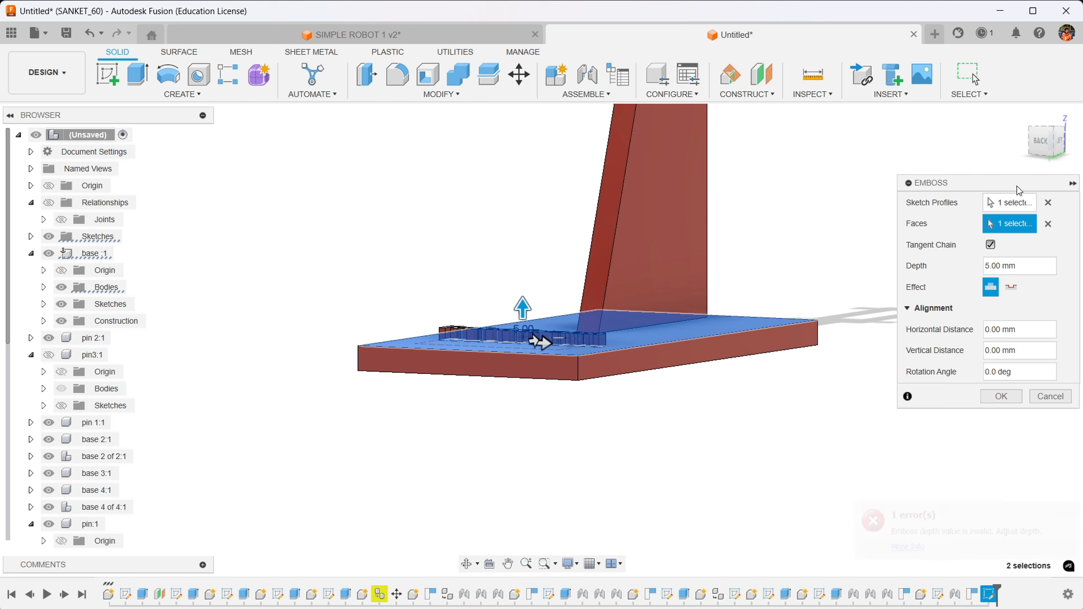
pyautogui.moveTo(1041, 144); pyautogui.dragTo(1071, 185)
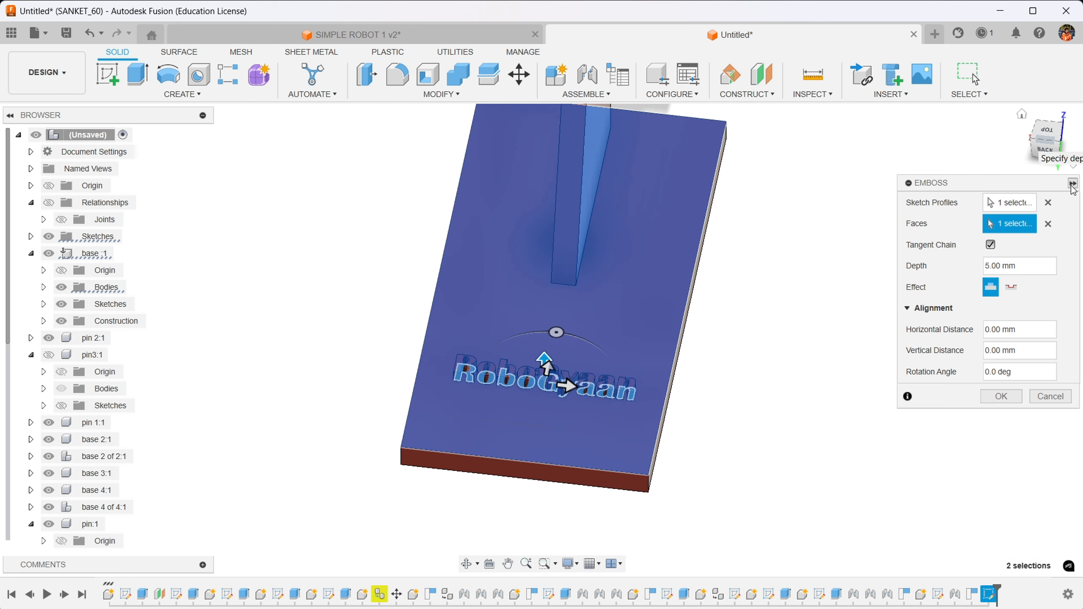
pyautogui.click(1001, 396)
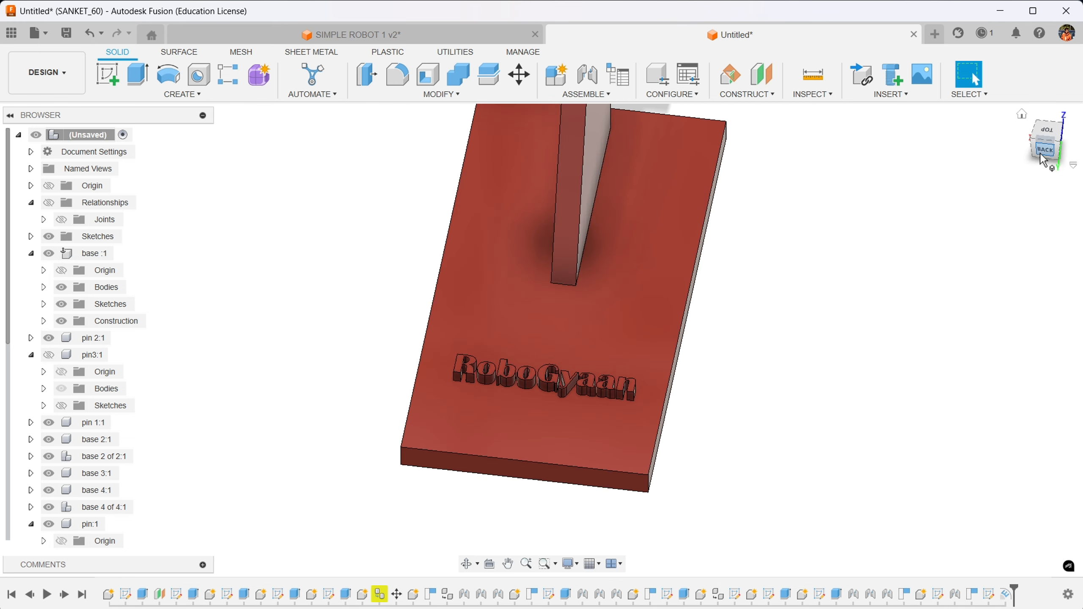
# - Examine the embossed lettering on the base plate and the coloured robot arm from several angles
pyautogui.moveTo(1044, 157); pyautogui.dragTo(1040, 175)
pyautogui.scroll(-1, 656, 369)
pyautogui.scroll(-3, 769, 372)
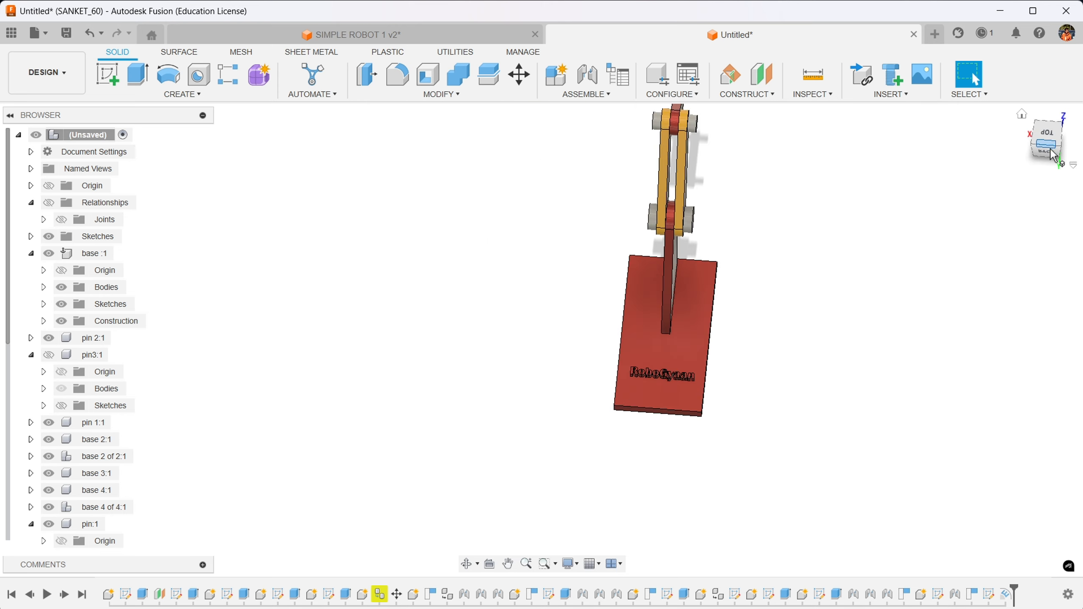
pyautogui.keyDown('shift'); pyautogui.moveTo(1054, 156); pyautogui.dragTo(985, 167, button='middle'); pyautogui.keyUp('shift')
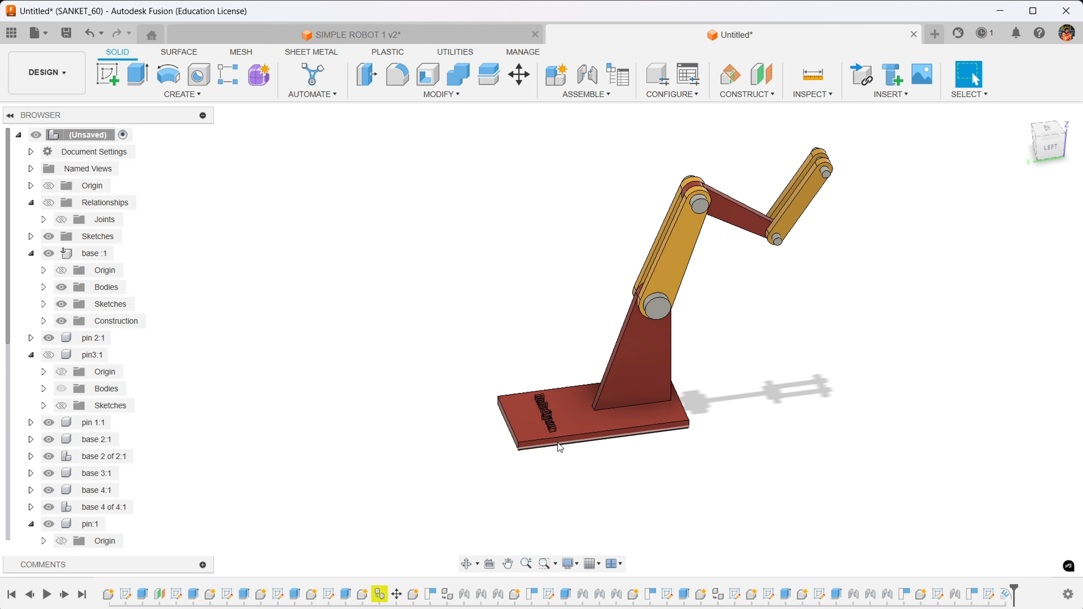
pyautogui.scroll(2, 574, 456)
pyautogui.scroll(4, 541, 414)
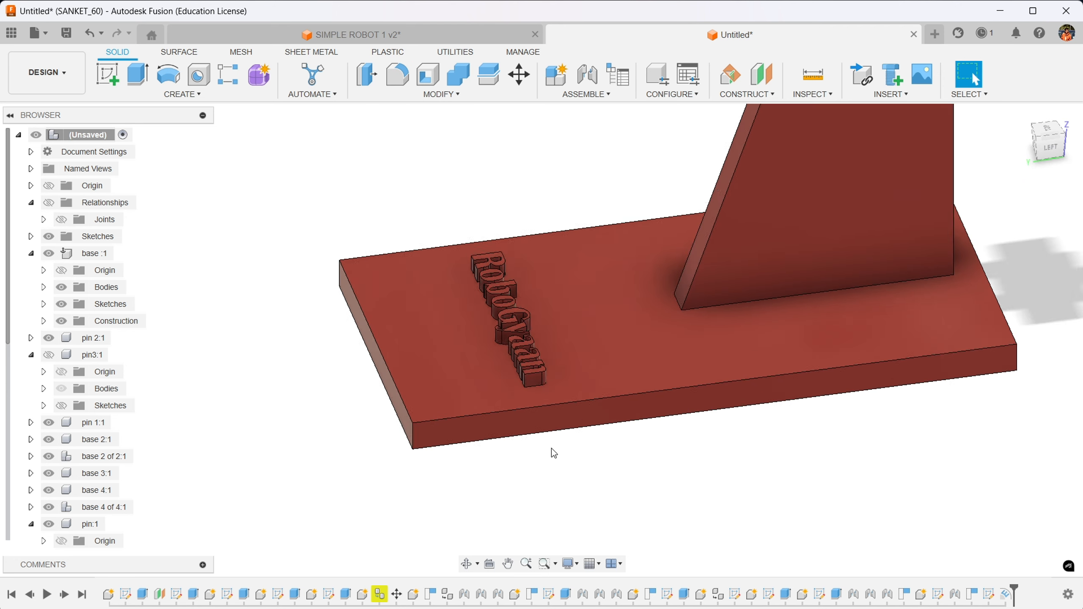
pyautogui.scroll(-8, 622, 499)
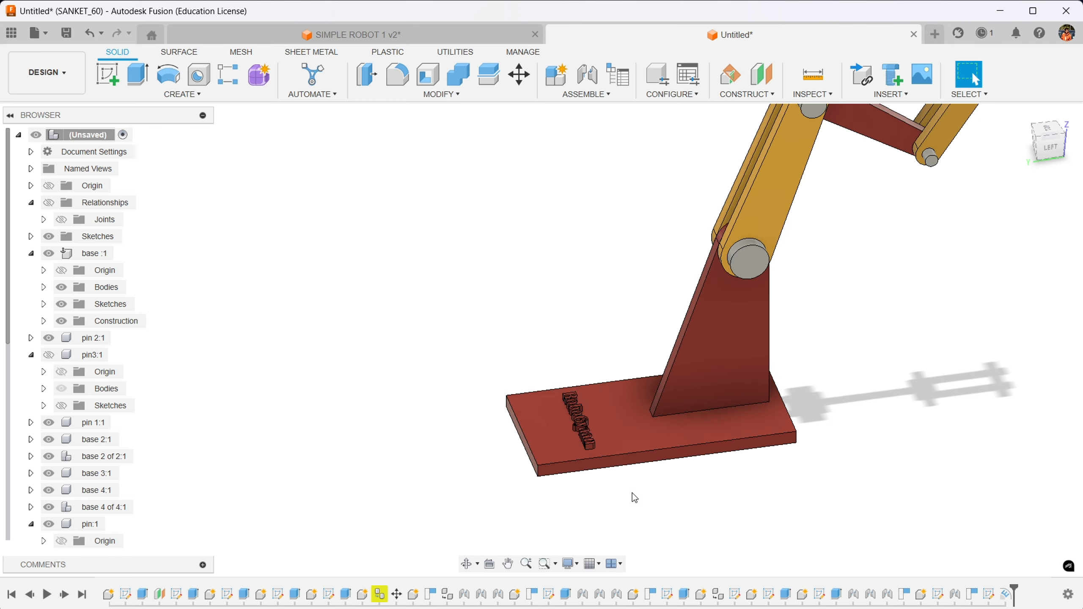